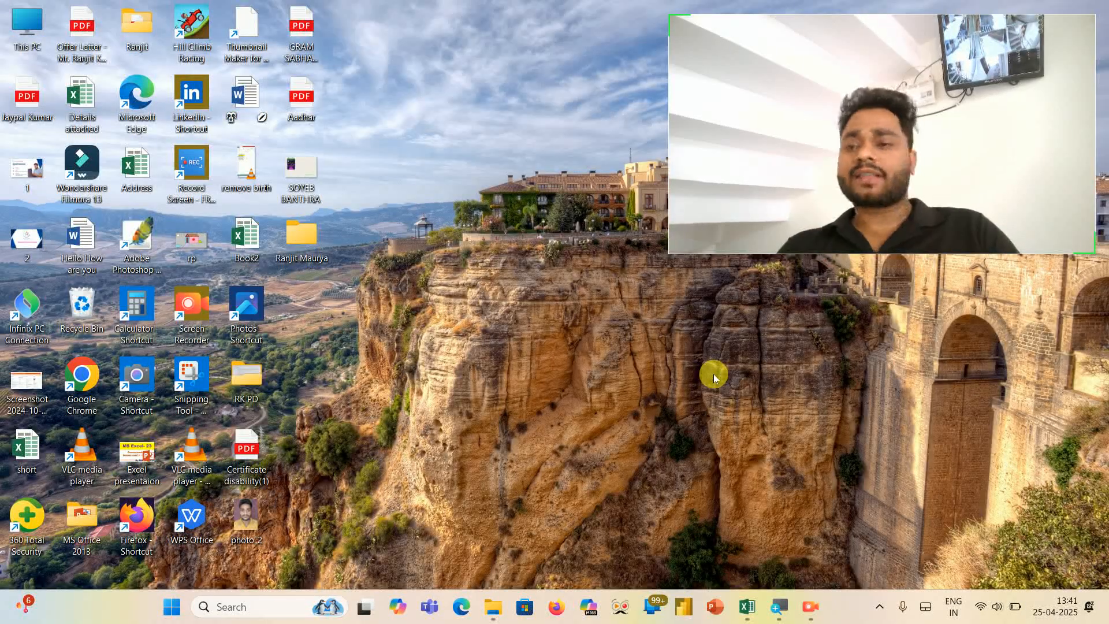
# - Switch to the open Book1 workbook in Excel
pyautogui.hotkey('alt', 'Tab')
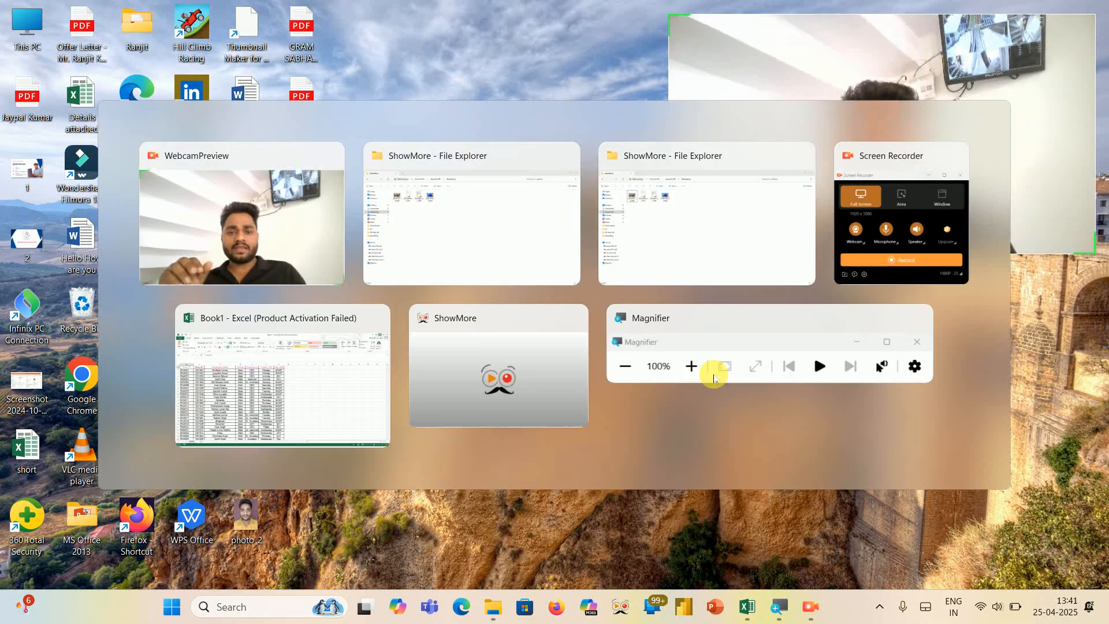
pyautogui.hotkey('alt', 'Tab')
pyautogui.hotkey('alt', 'Tab')
pyautogui.hotkey('alt', 'Tab')
pyautogui.hotkey('alt', 'Tab')
pyautogui.hotkey('alt', 'Tab')
pyautogui.hotkey('alt', 'Tab')
pyautogui.hotkey('alt', 'Tab')
pyautogui.hotkey('alt', 'Tab')
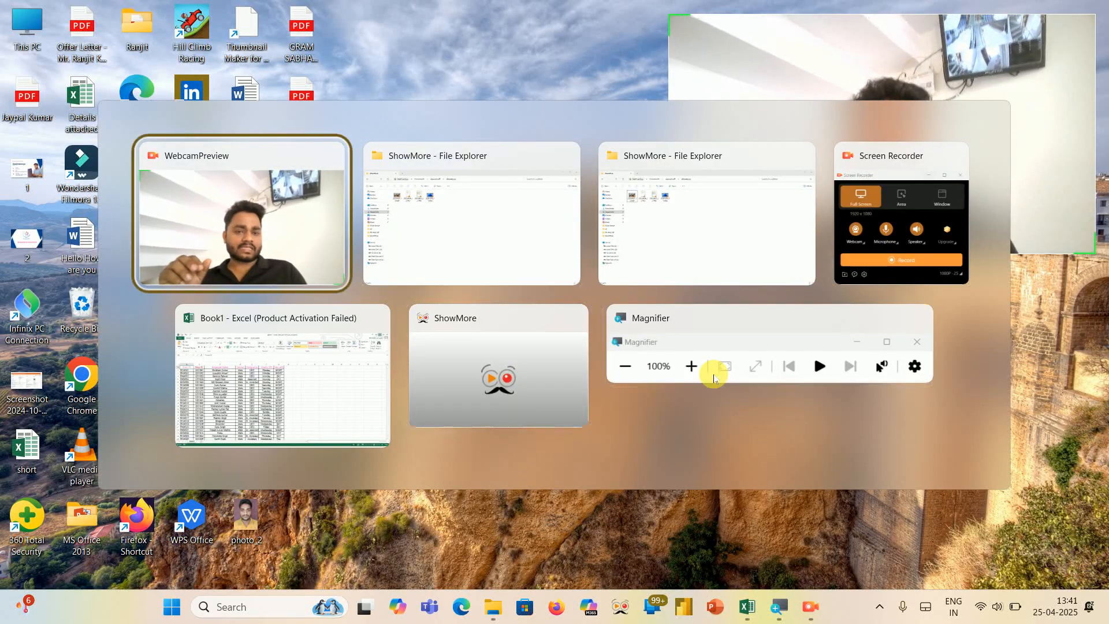
pyautogui.hotkey('alt', 'Tab')
pyautogui.hotkey('alt', 'Tab')
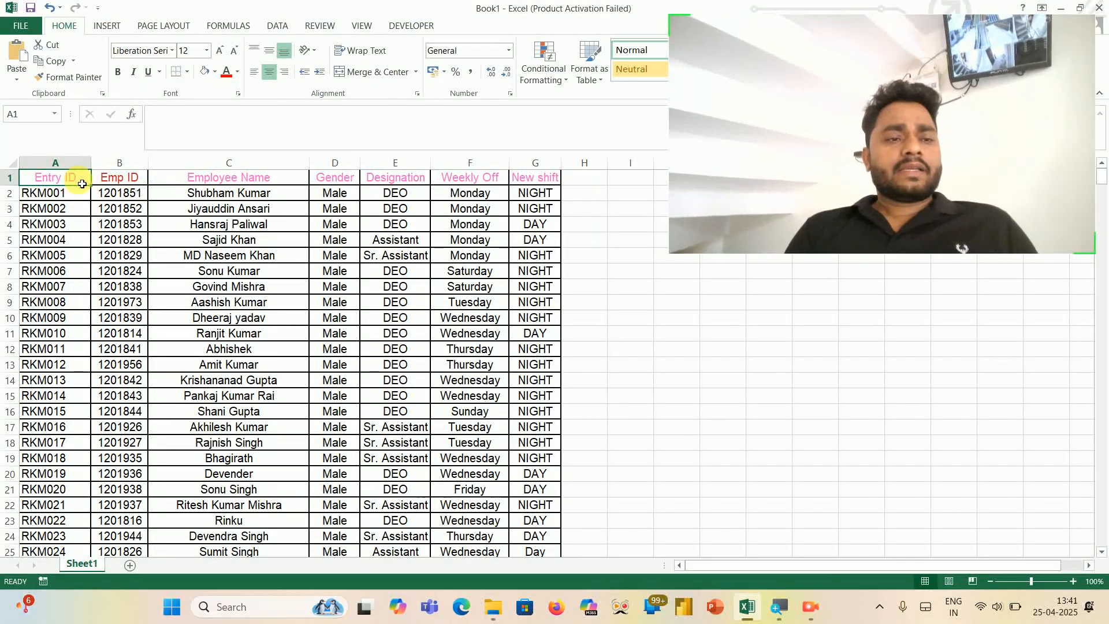
# - Format the header row A1:G1 with a yellow fill and bold black text
pyautogui.hotkey('ctrl', 'shift', 'Right')
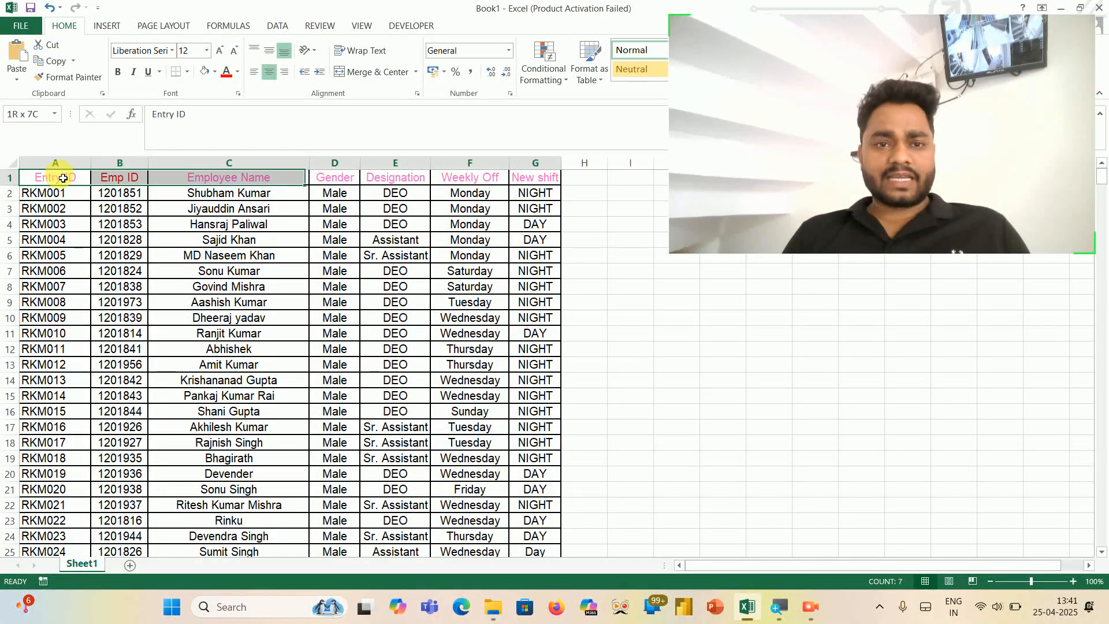
pyautogui.click(214, 73)
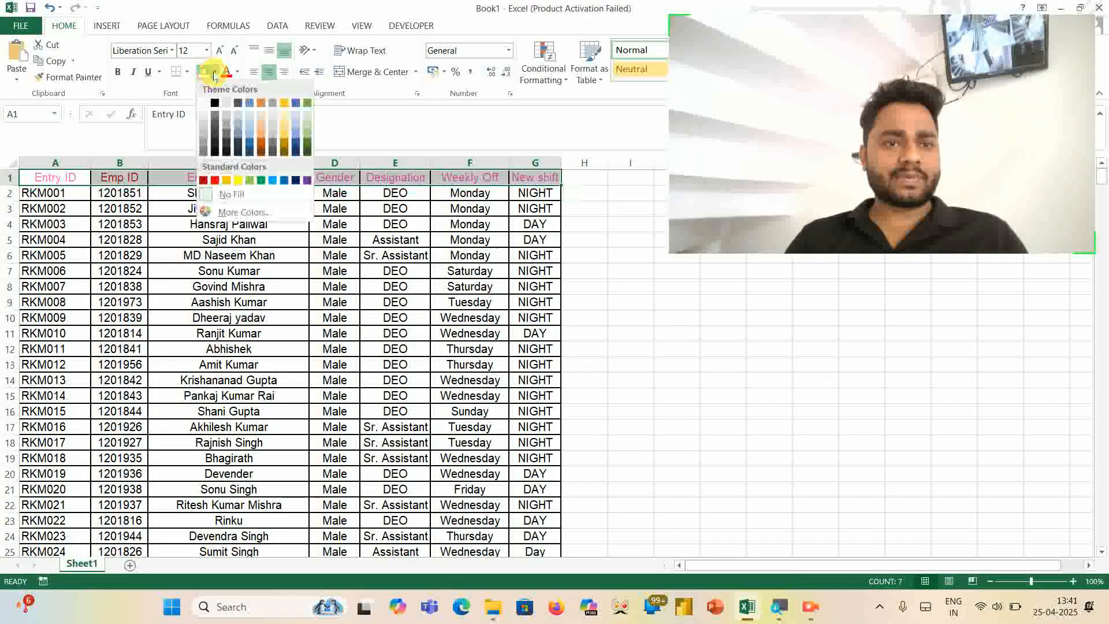
pyautogui.click(238, 182)
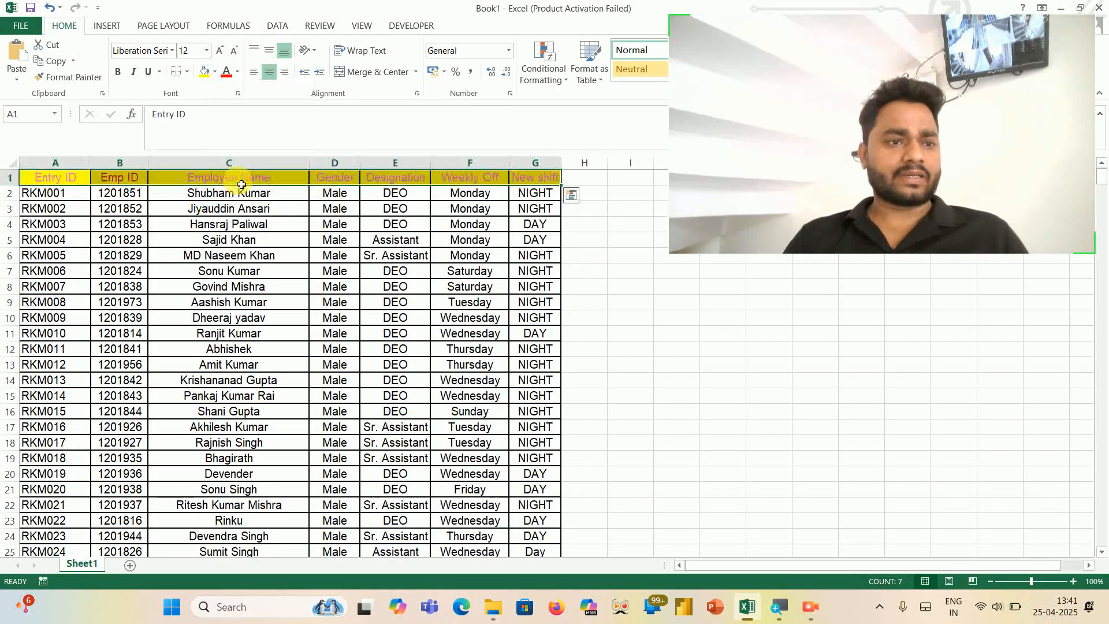
pyautogui.click(237, 74)
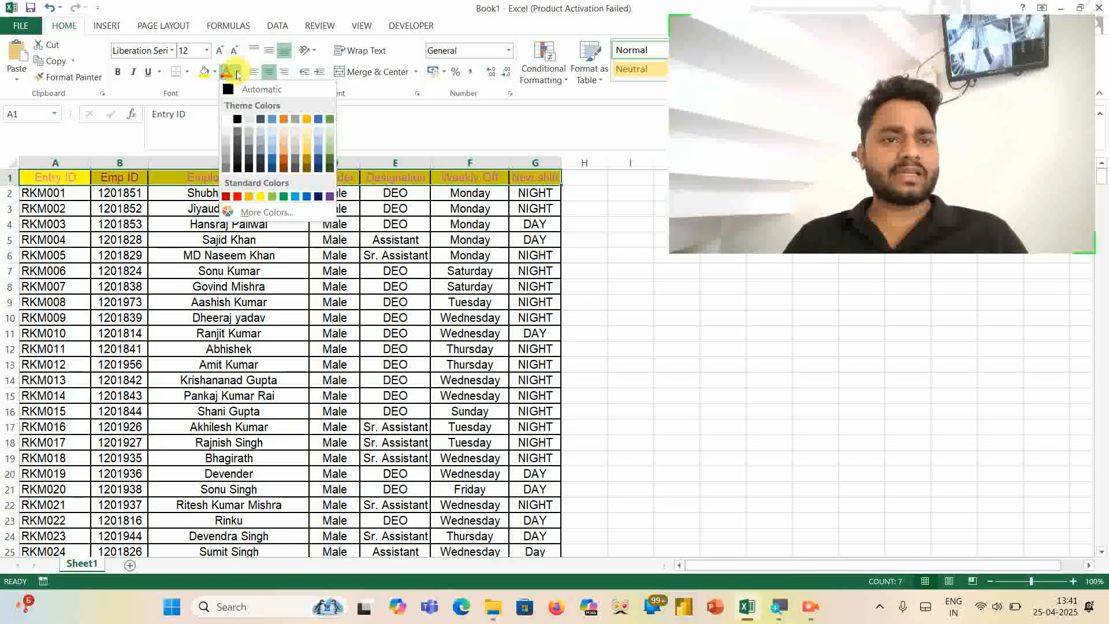
pyautogui.click(237, 120)
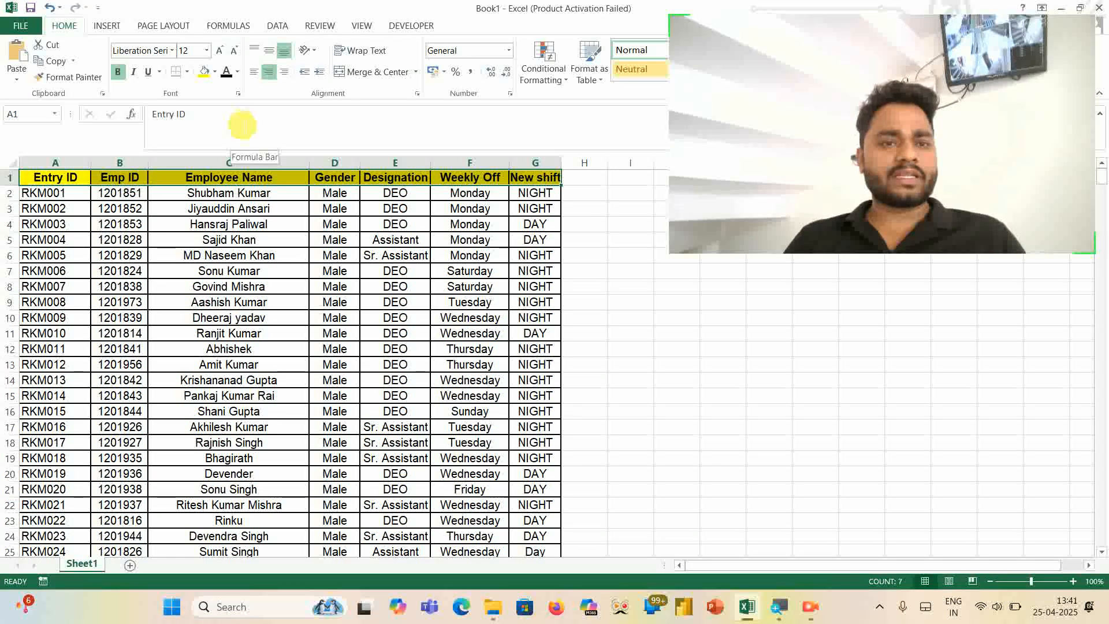
# - Increase the header row's font size to 18
pyautogui.click(219, 54)
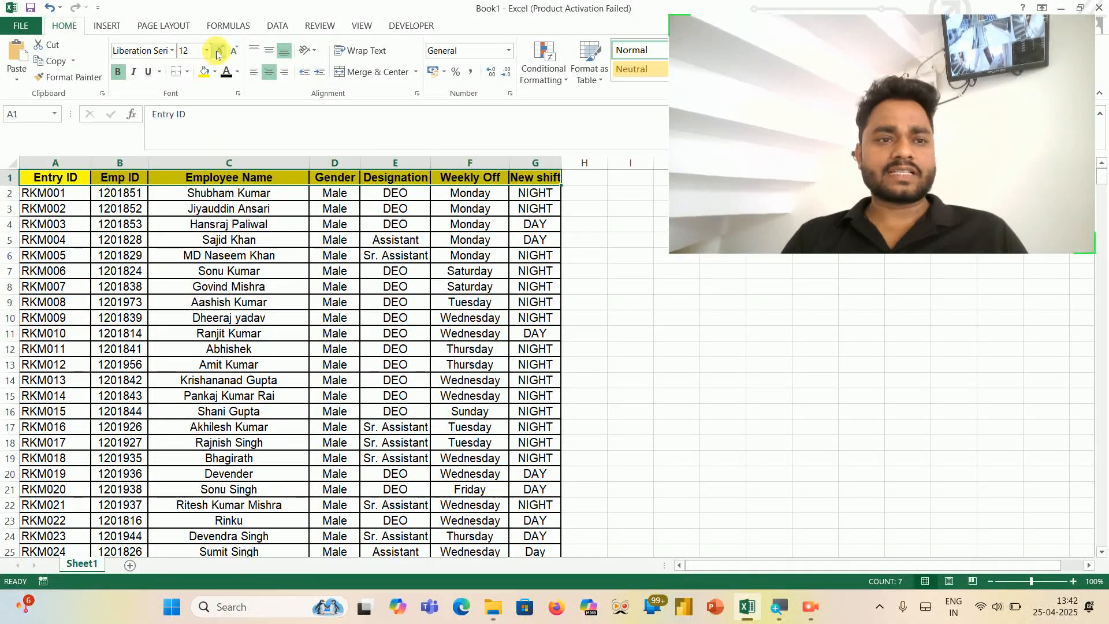
pyautogui.click(218, 54)
pyautogui.click(219, 53)
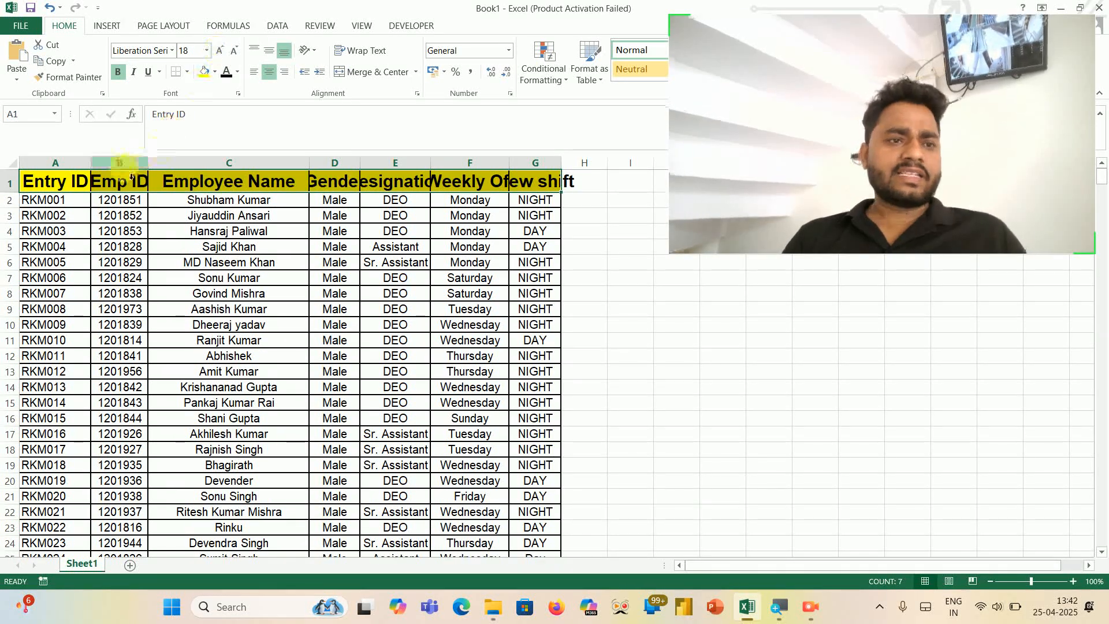
# - Copy the whole employee table from Sheet1 and paste it at A1 of a new sheet
pyautogui.click(73, 188)
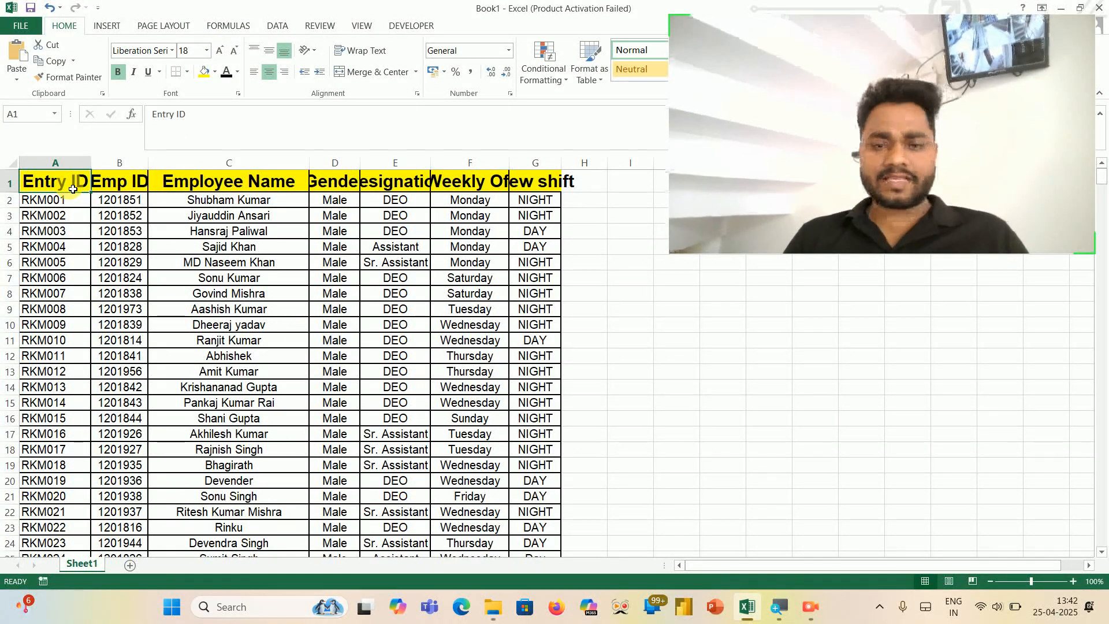
pyautogui.hotkey('ctrl', 'shift', 'Right')
pyautogui.hotkey('ctrl', 'shift', 'Down')
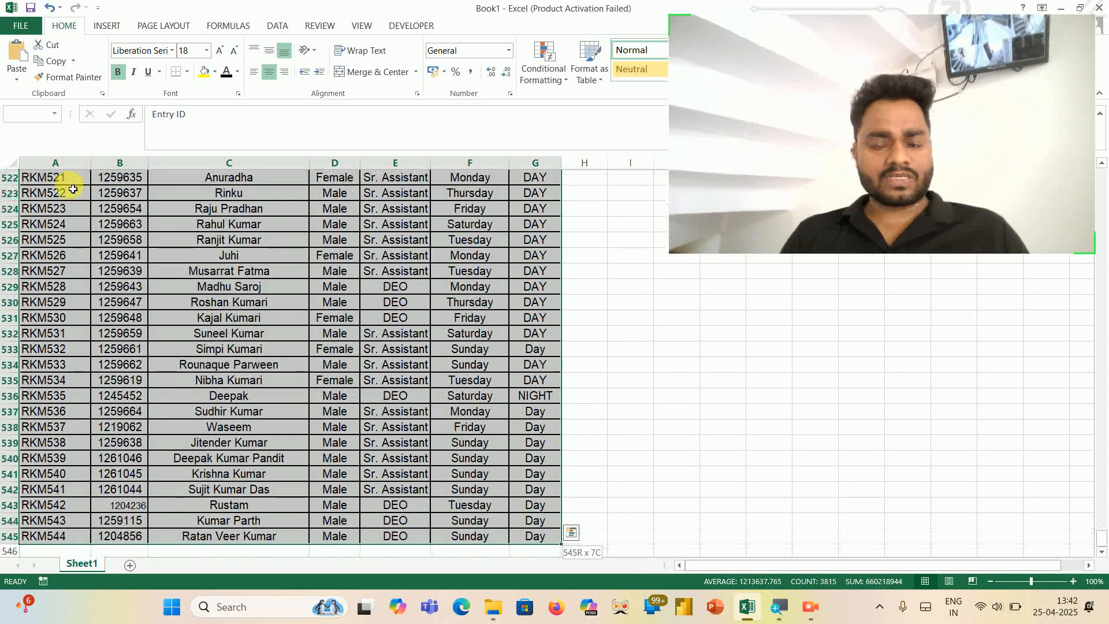
pyautogui.hotkey('ctrl', 'c')
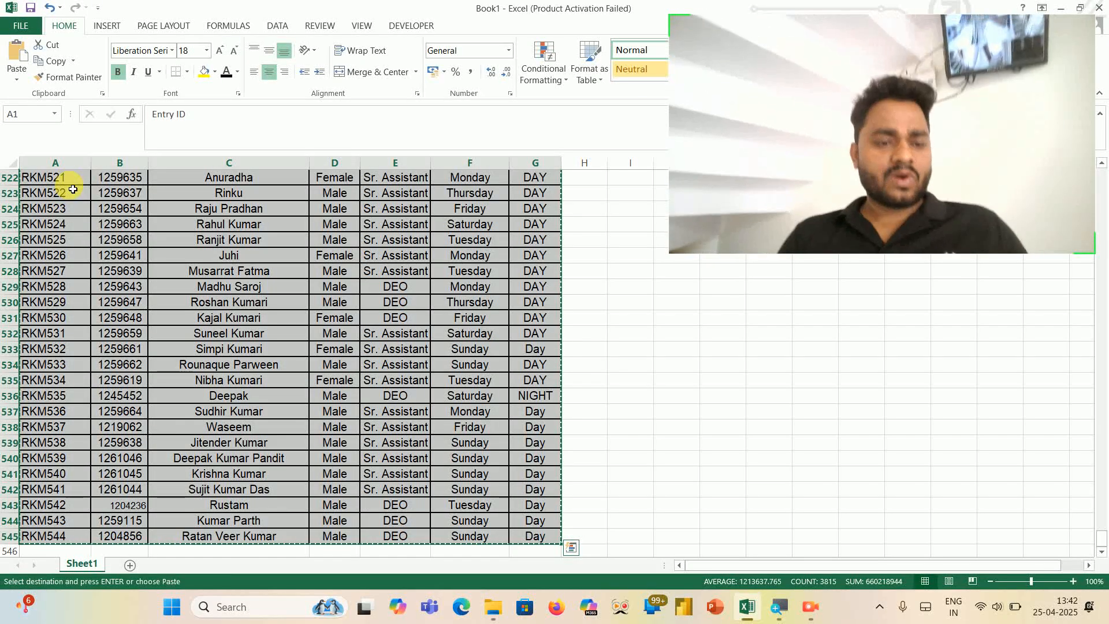
pyautogui.click(130, 565)
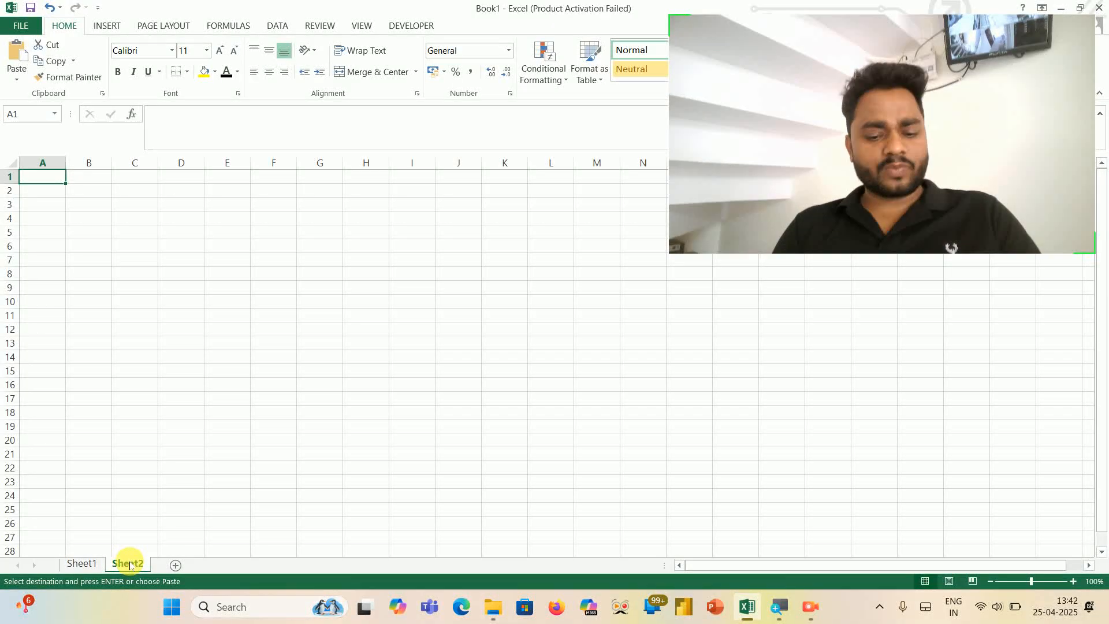
pyautogui.hotkey('ctrl', 'v')
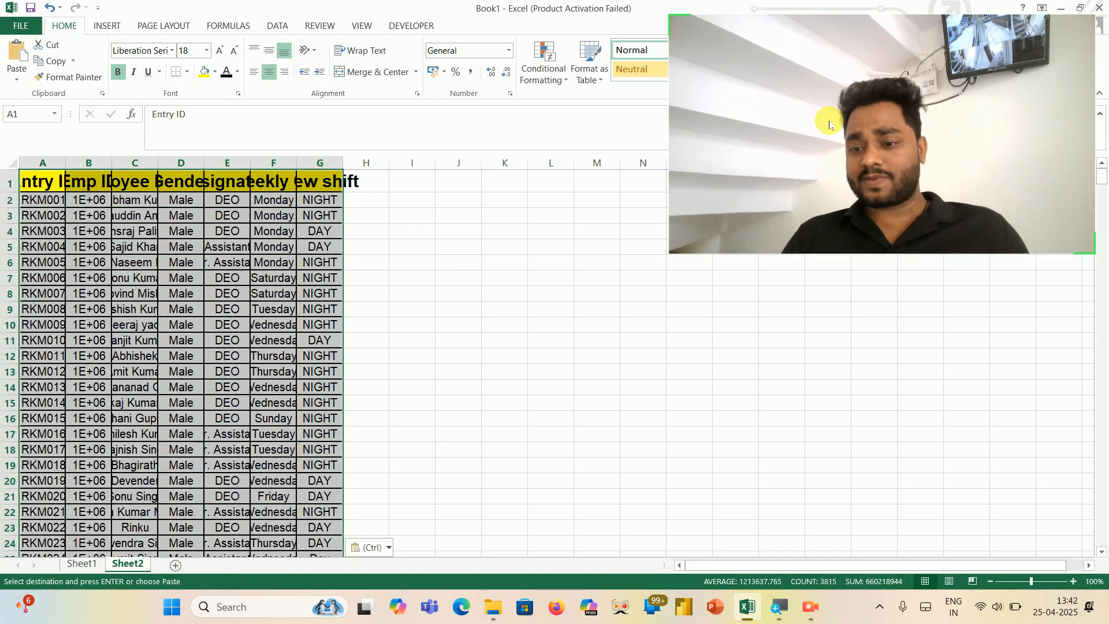
pyautogui.moveTo(813, 117)
pyautogui.mouseDown()
pyautogui.moveTo(832, 124)
pyautogui.moveTo(861, 498)
pyautogui.mouseUp()
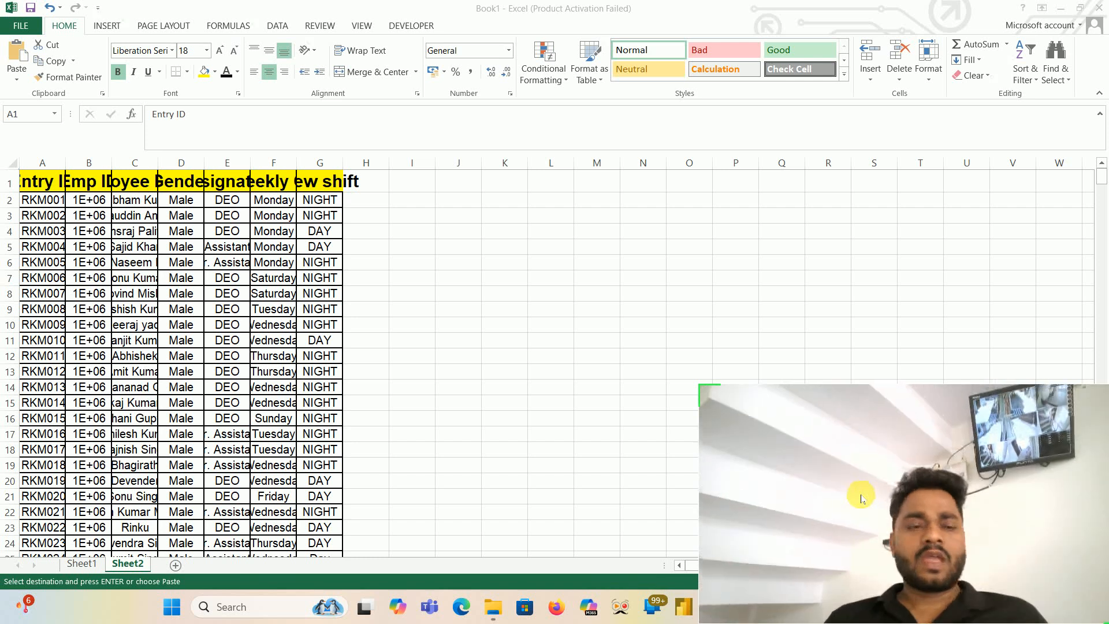
pyautogui.click(46, 183)
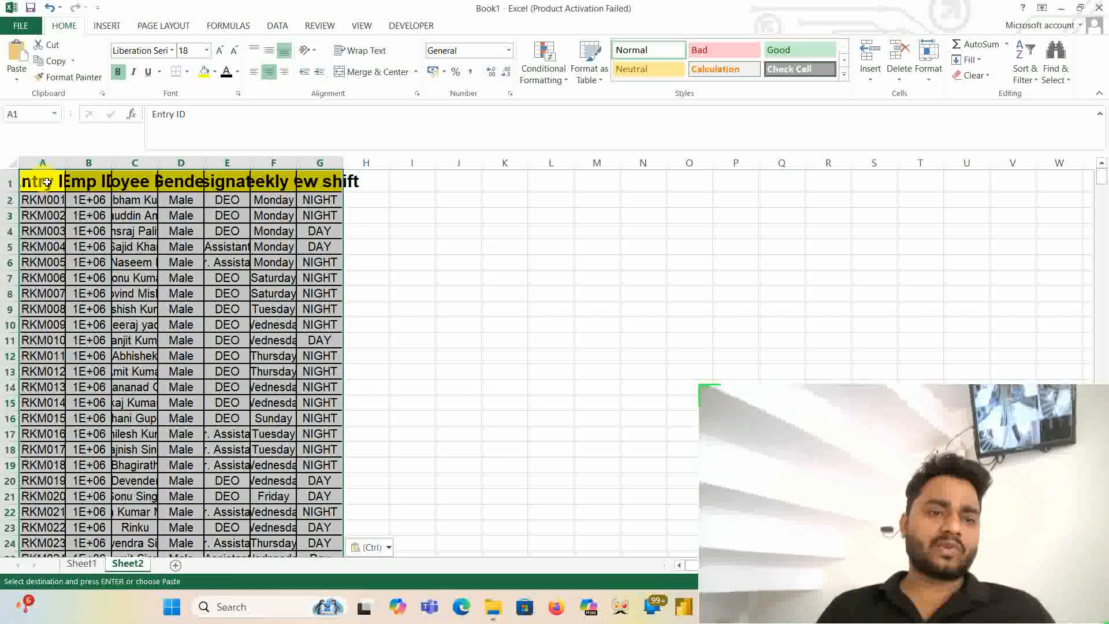
# - Try fitting the widths of columns A to G to their contents from a column border, and undo the change
pyautogui.click(53, 167)
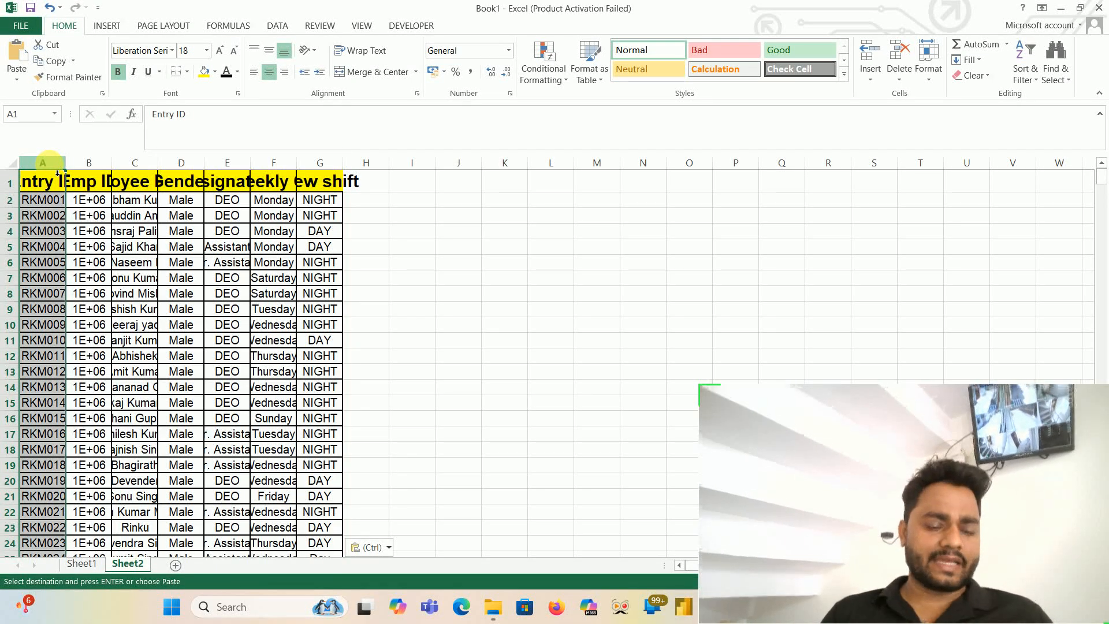
pyautogui.moveTo(53, 168); pyautogui.dragTo(345, 164)
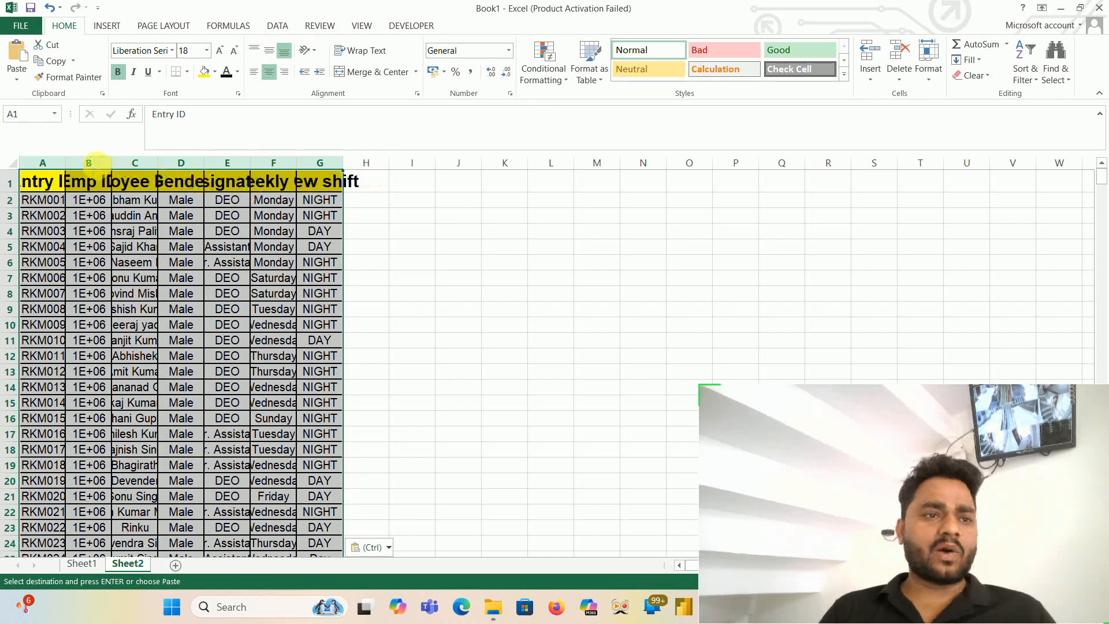
pyautogui.doubleClick(65, 163)
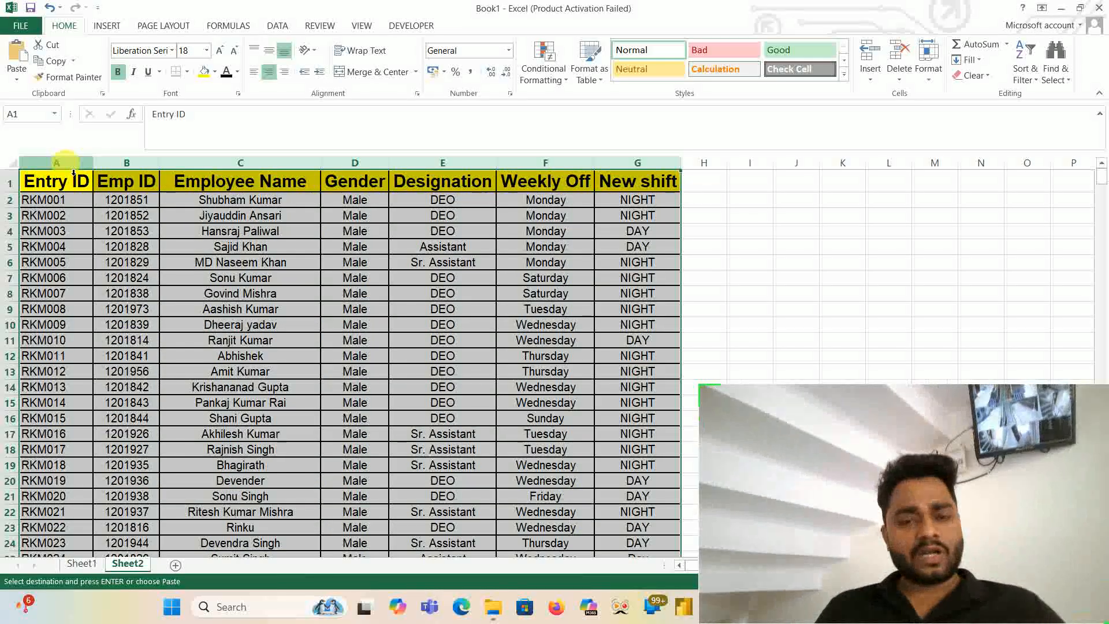
pyautogui.hotkey('ctrl', 'z')
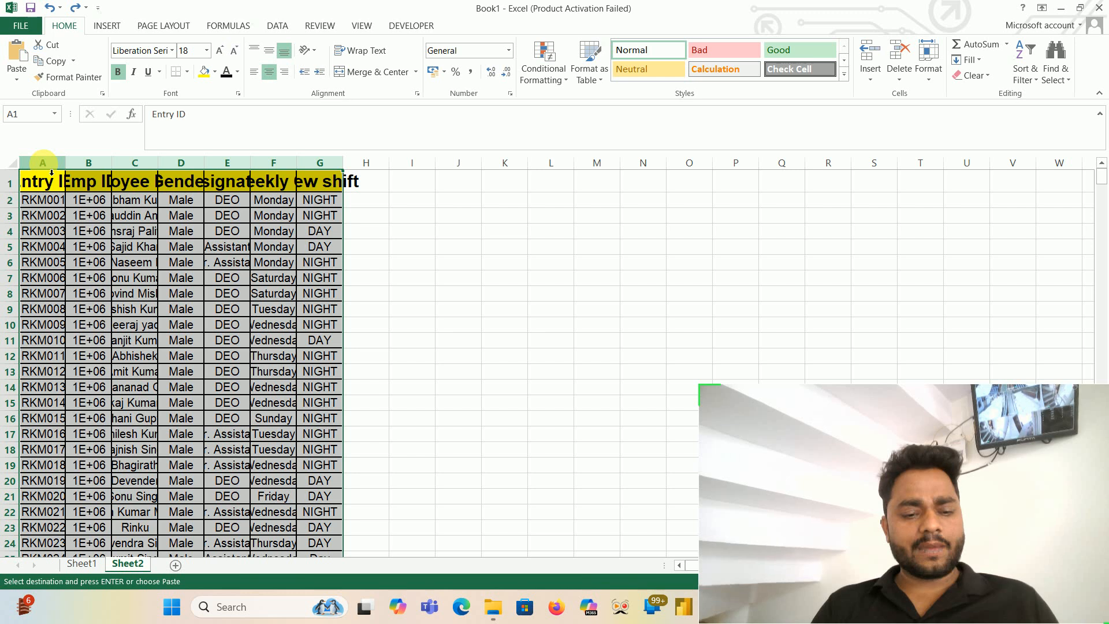
# - Try the AutoFit Column Width command on columns A to G, and undo the resize
pyautogui.click(929, 69)
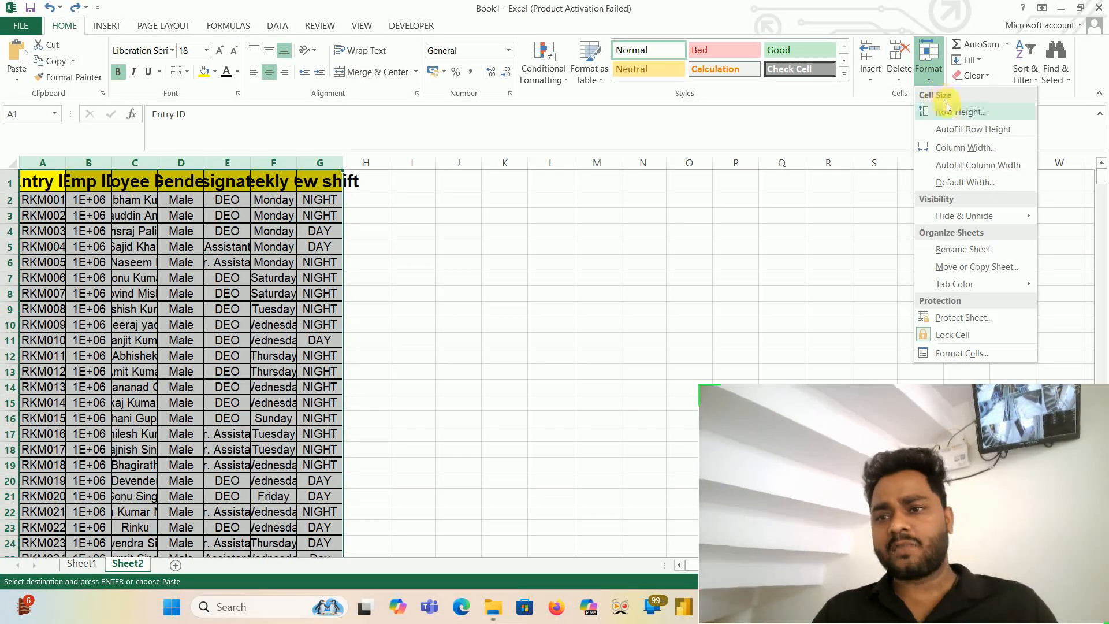
pyautogui.click(960, 168)
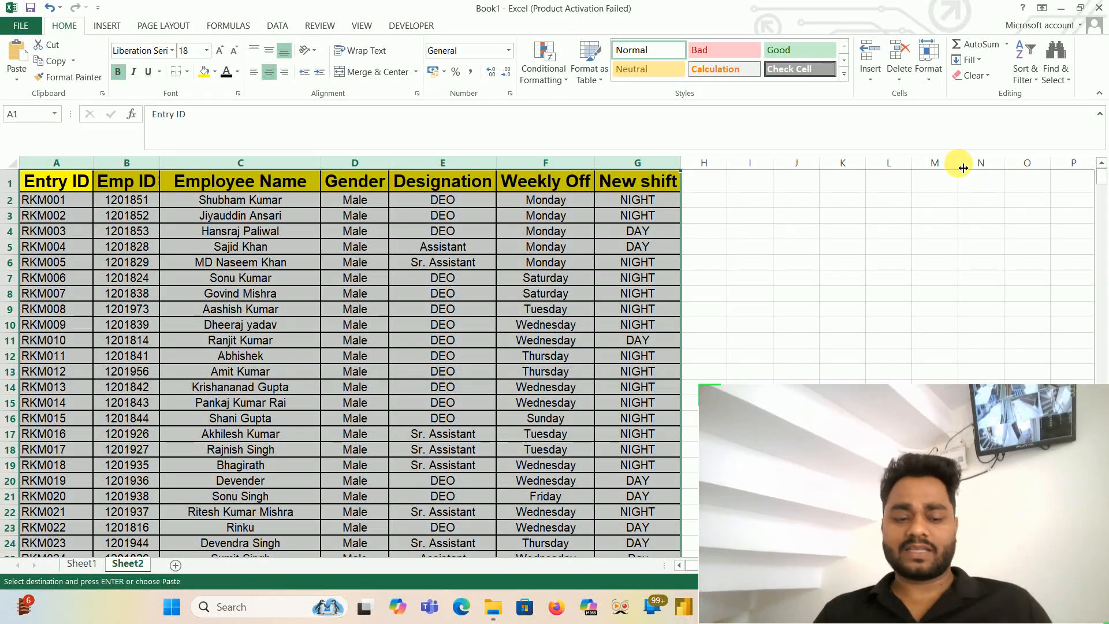
pyautogui.hotkey('ctrl', 'z')
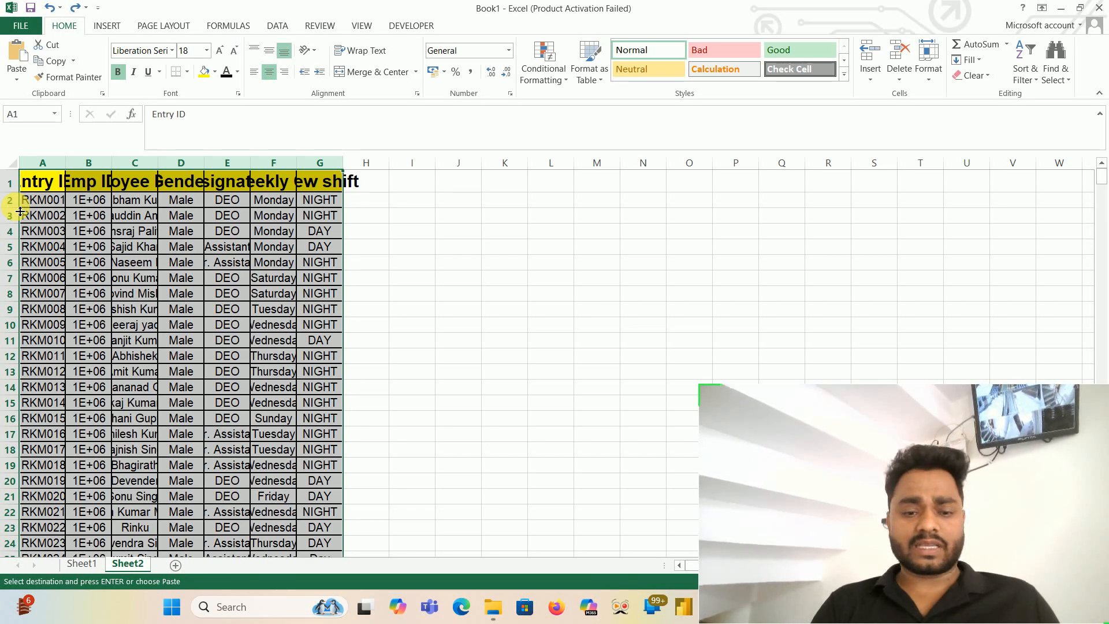
# - Enlarge the heights of rows 2, 5 and 7 individually on Sheet2
pyautogui.moveTo(12, 208); pyautogui.dragTo(11, 237)
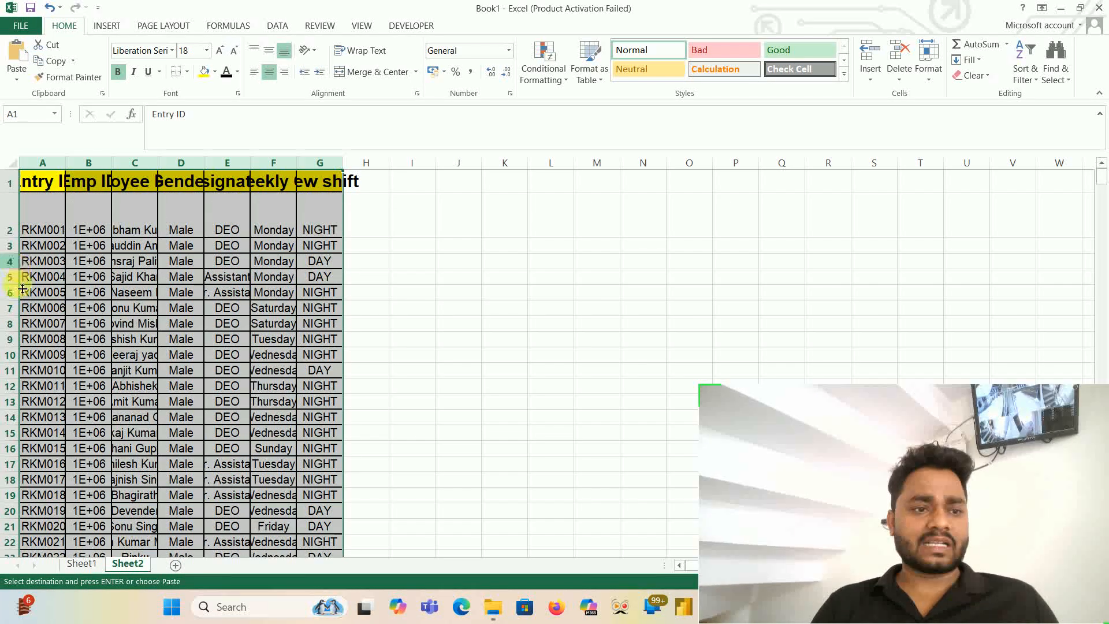
pyautogui.moveTo(15, 284); pyautogui.dragTo(15, 316)
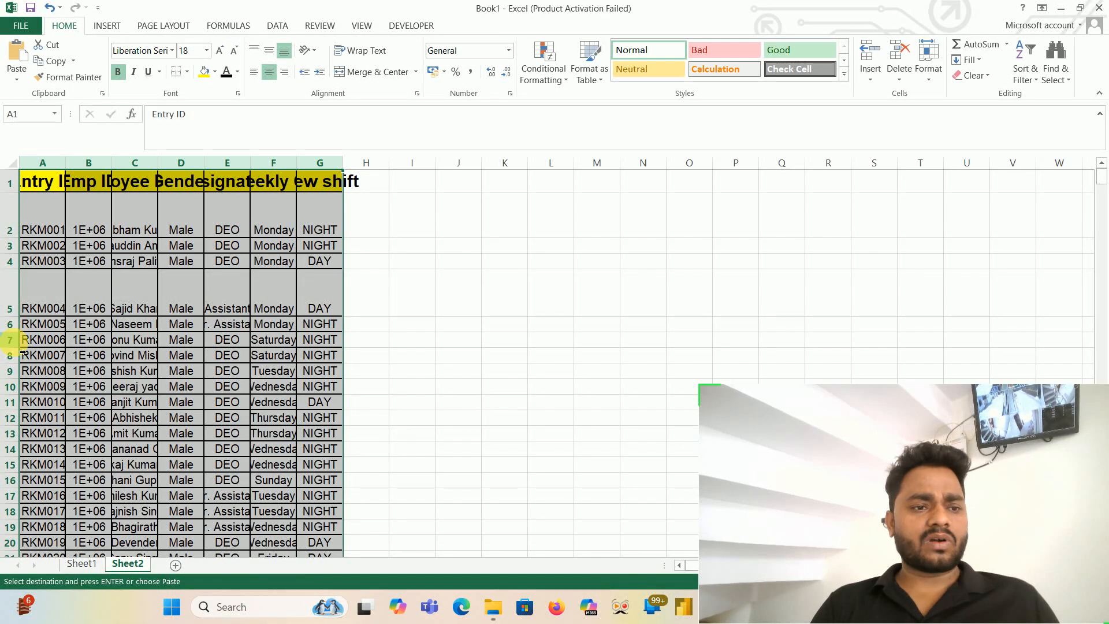
pyautogui.moveTo(23, 347); pyautogui.dragTo(24, 386)
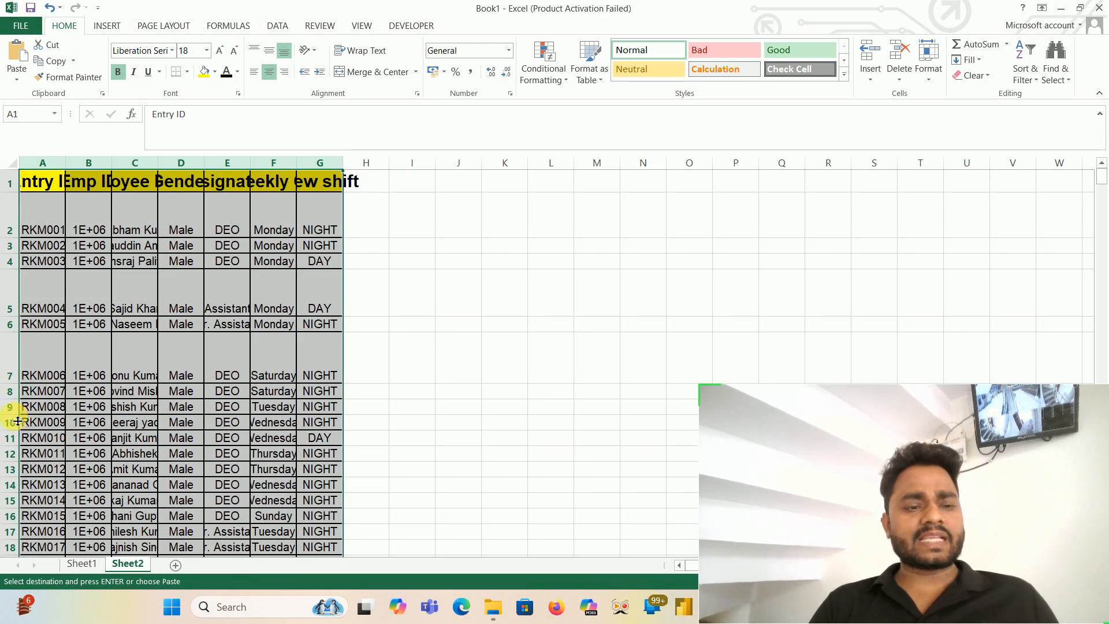
# - AutoFit the row heights and column widths of the entire table on Sheet2
pyautogui.click(65, 360)
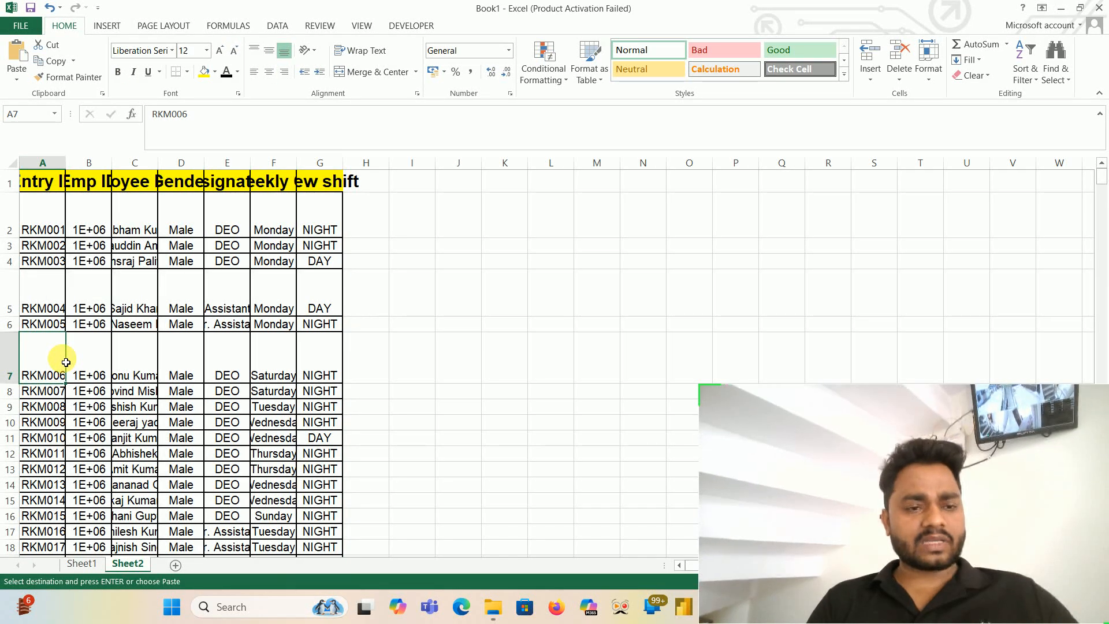
pyautogui.hotkey('ctrl', 'a')
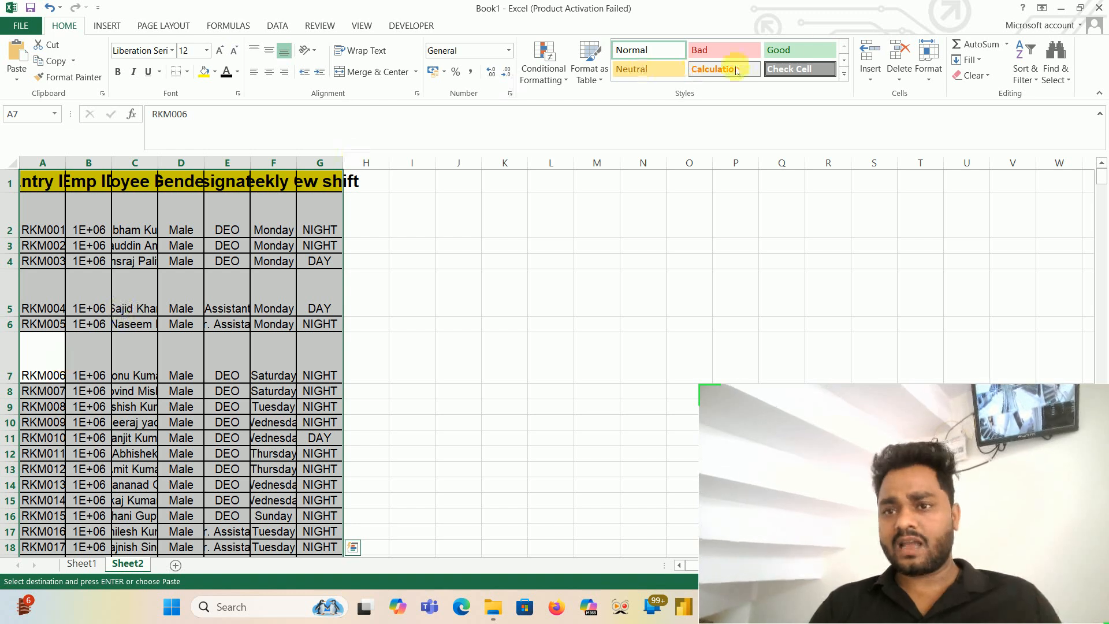
pyautogui.click(927, 68)
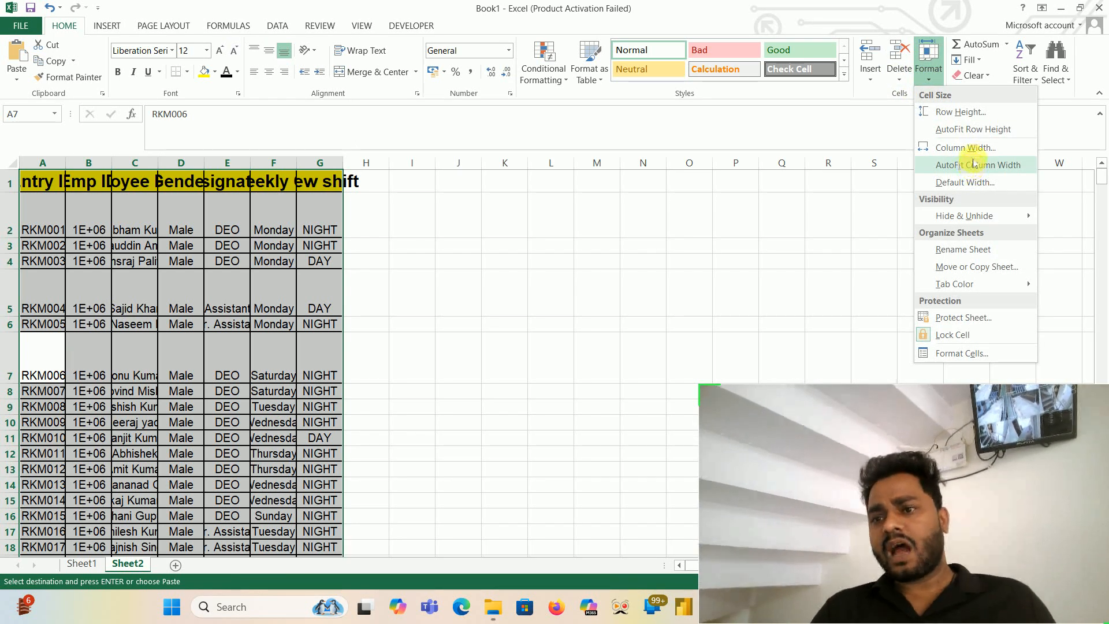
pyautogui.click(975, 130)
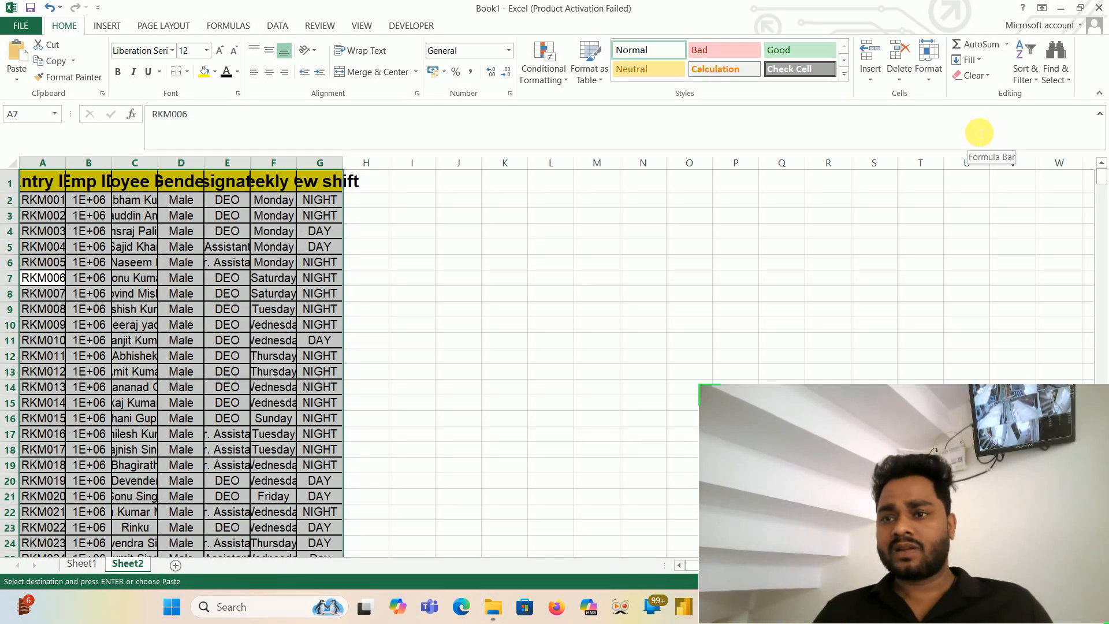
pyautogui.click(928, 76)
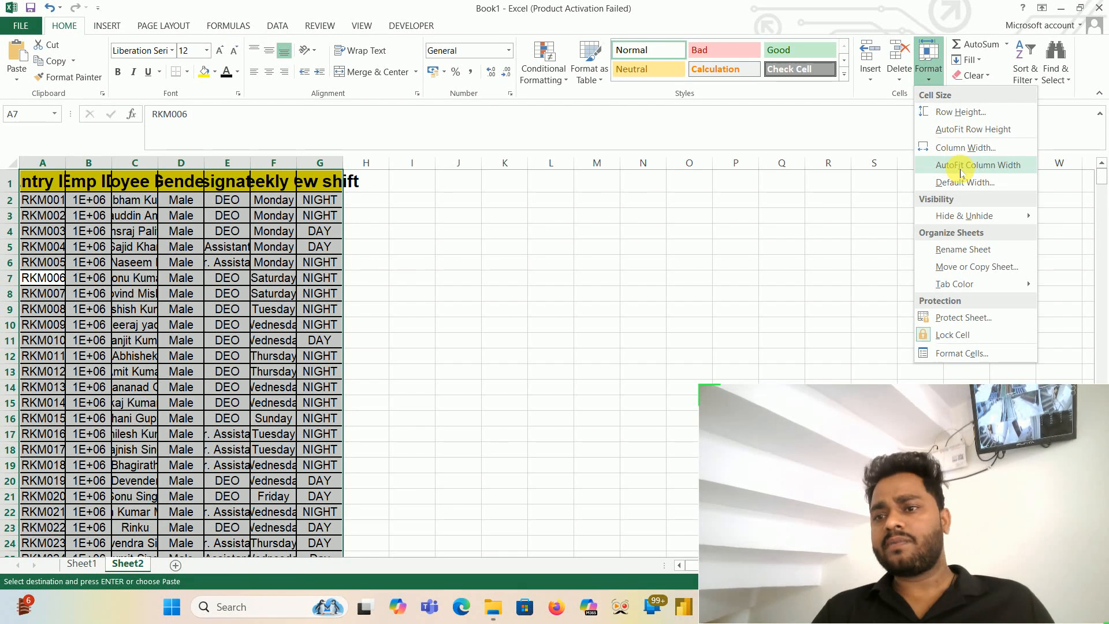
pyautogui.click(962, 167)
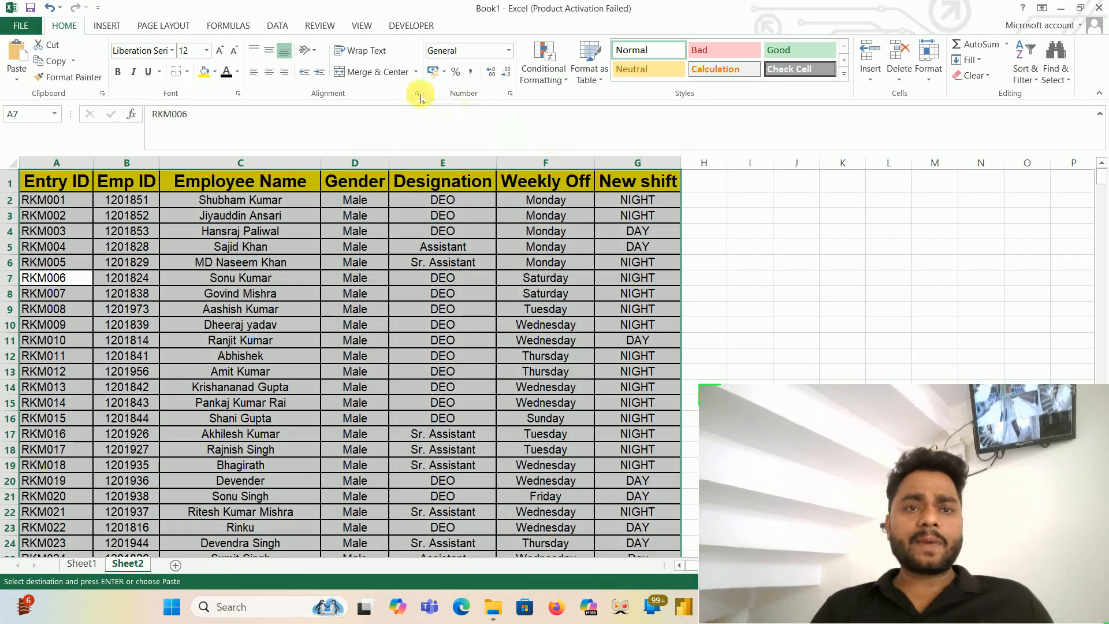
# - Turn on Wrap Text for the entire table on Sheet2
pyautogui.click(377, 54)
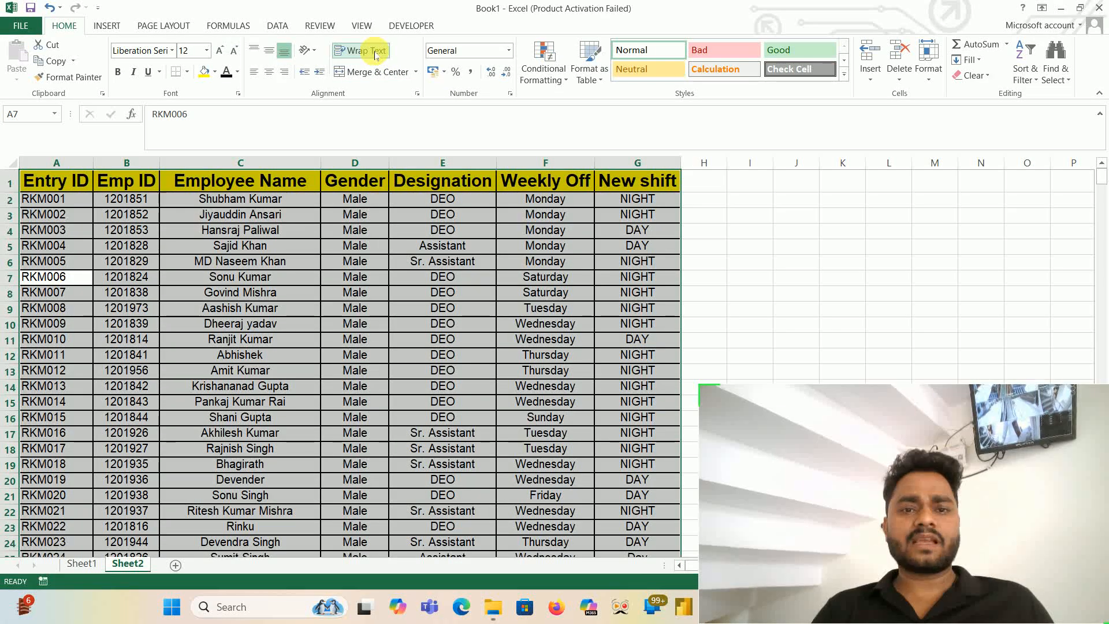
pyautogui.click(375, 56)
pyautogui.click(375, 55)
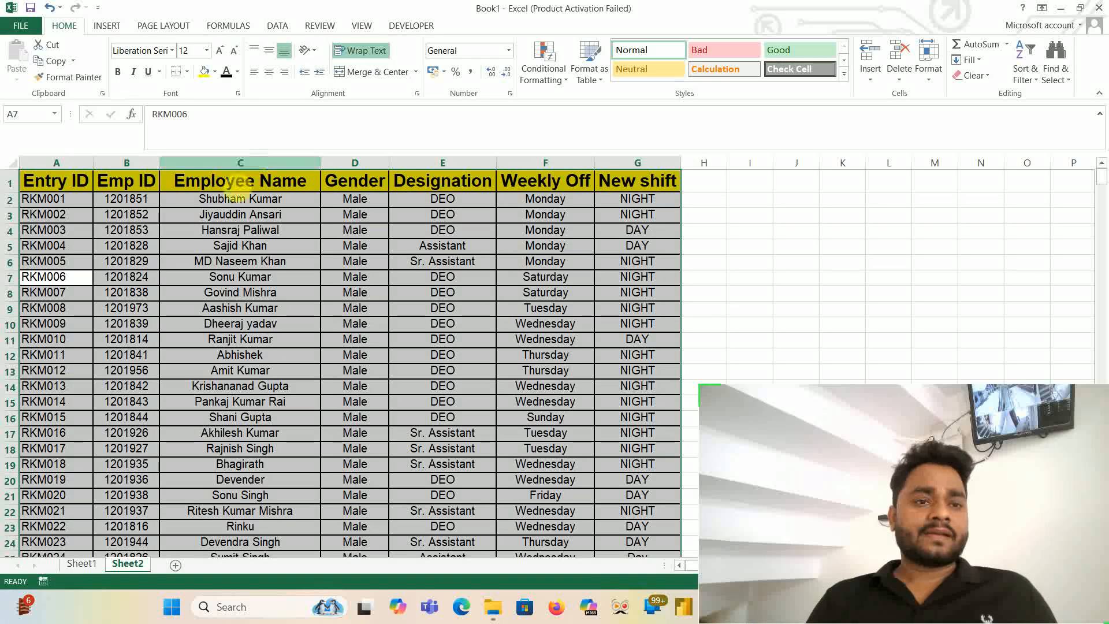
pyautogui.click(46, 186)
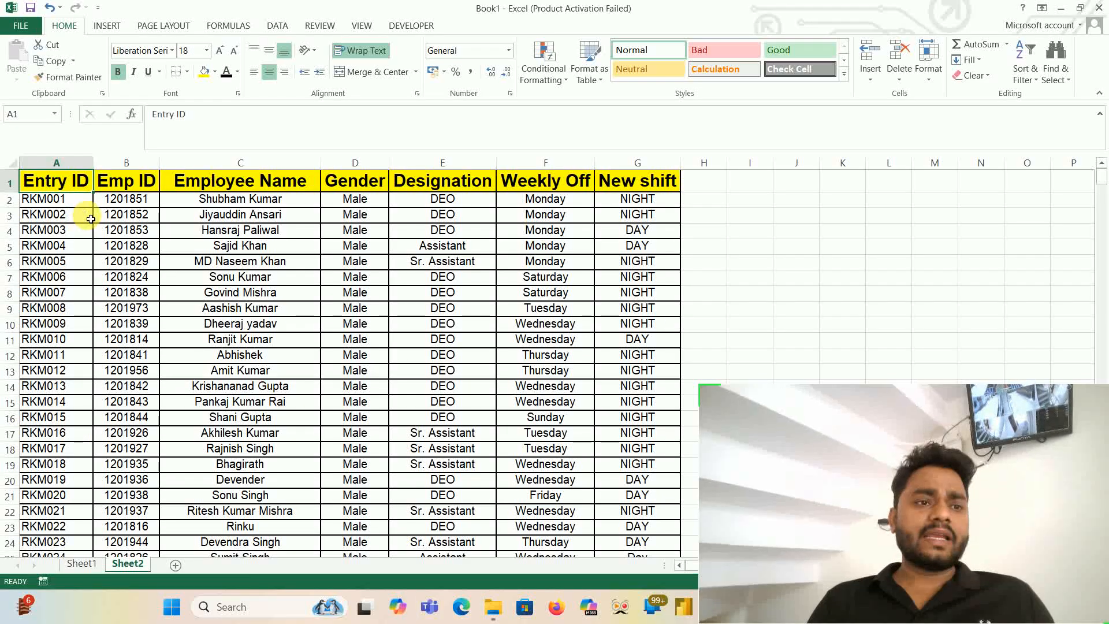
pyautogui.click(116, 190)
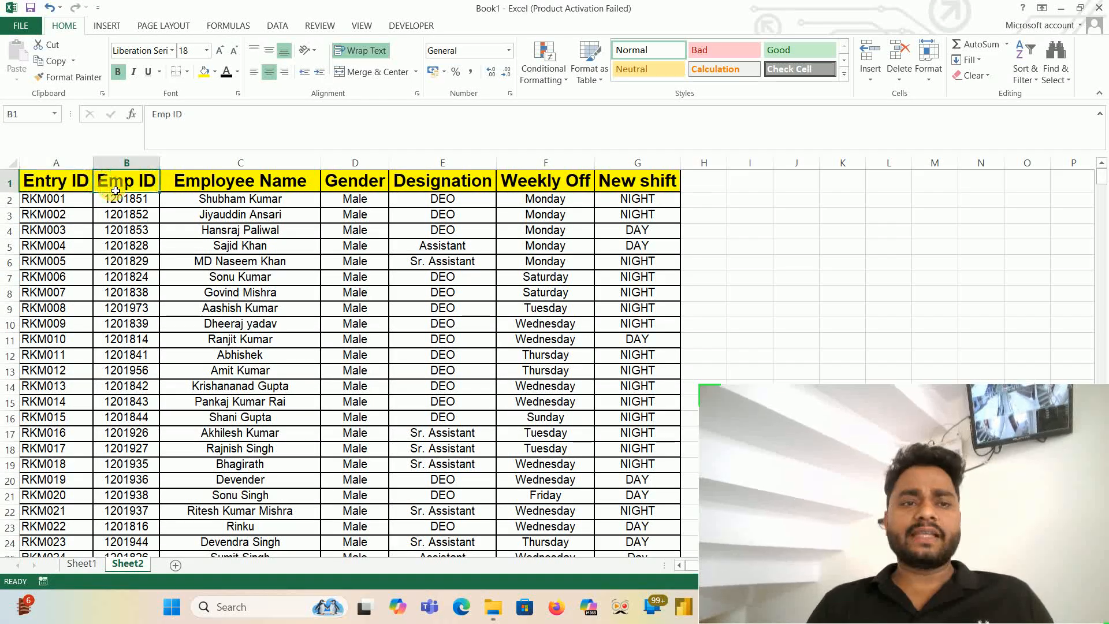
pyautogui.press('Right')
pyautogui.press('Right')
pyautogui.press('Right')
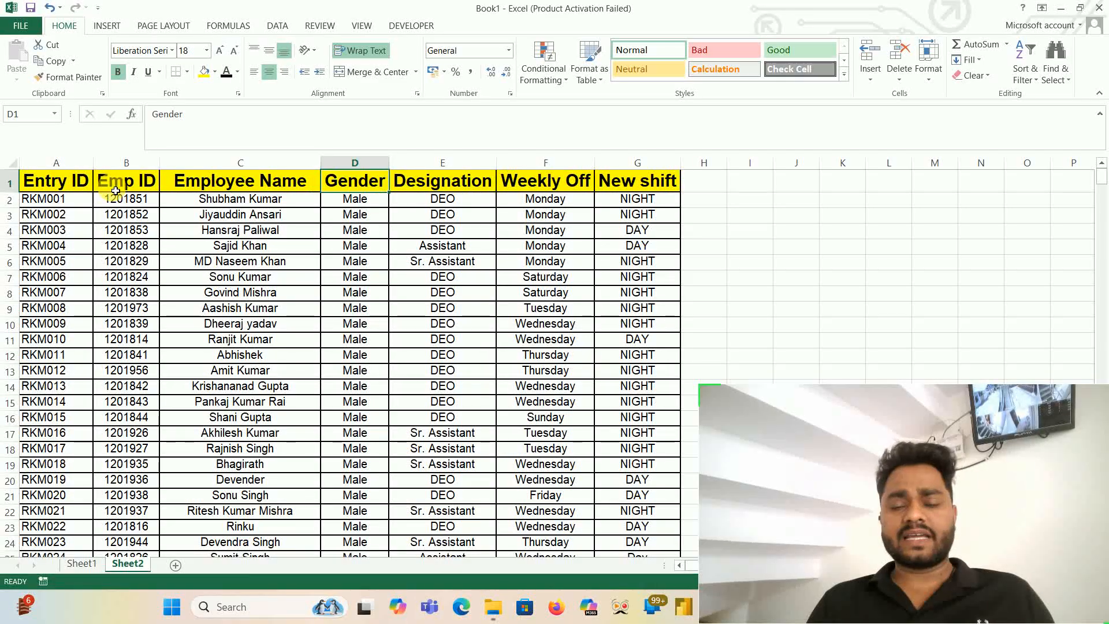
pyautogui.press('Right')
pyautogui.press('Right')
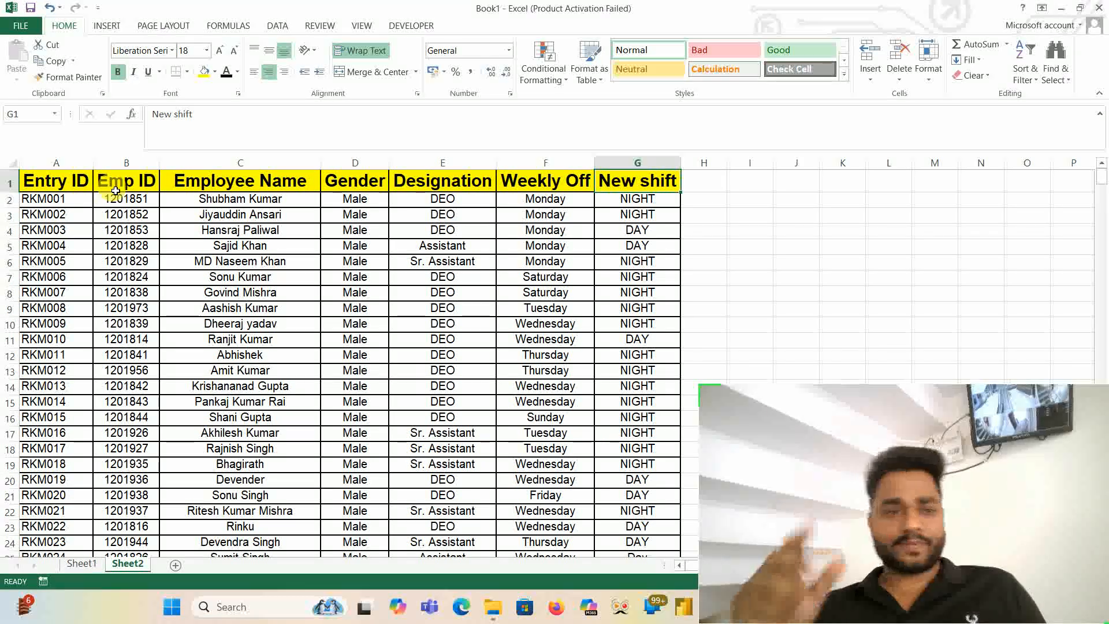
# - Turn on filtering for the header row A1:G1 on Sheet2
pyautogui.hotkey('ctrl', 'Home')
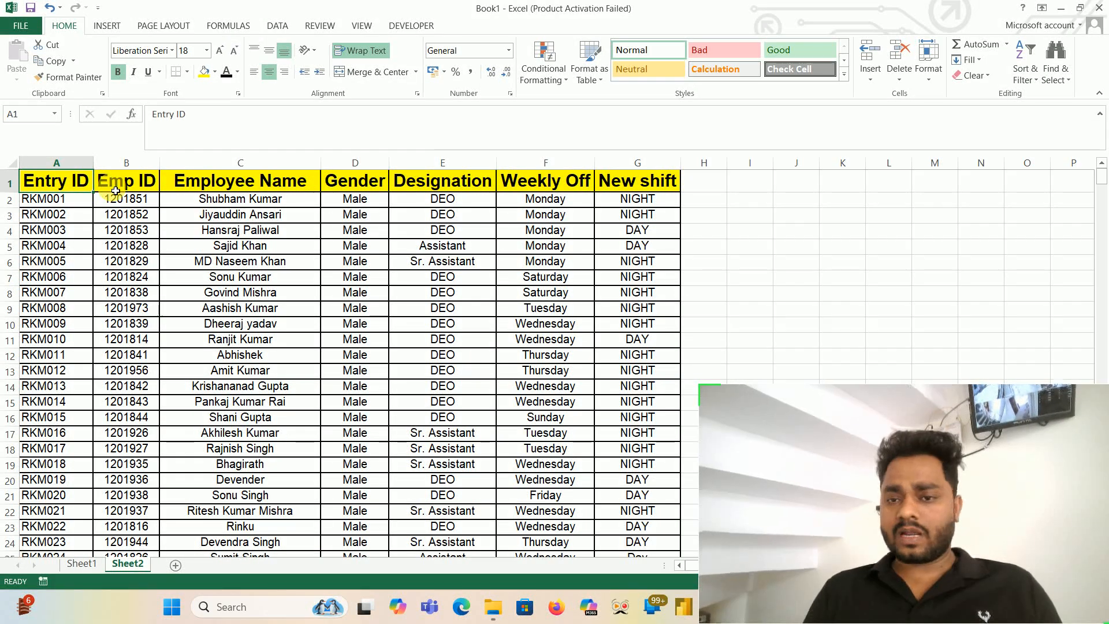
pyautogui.hotkey('ctrl', 'shift', 'Right')
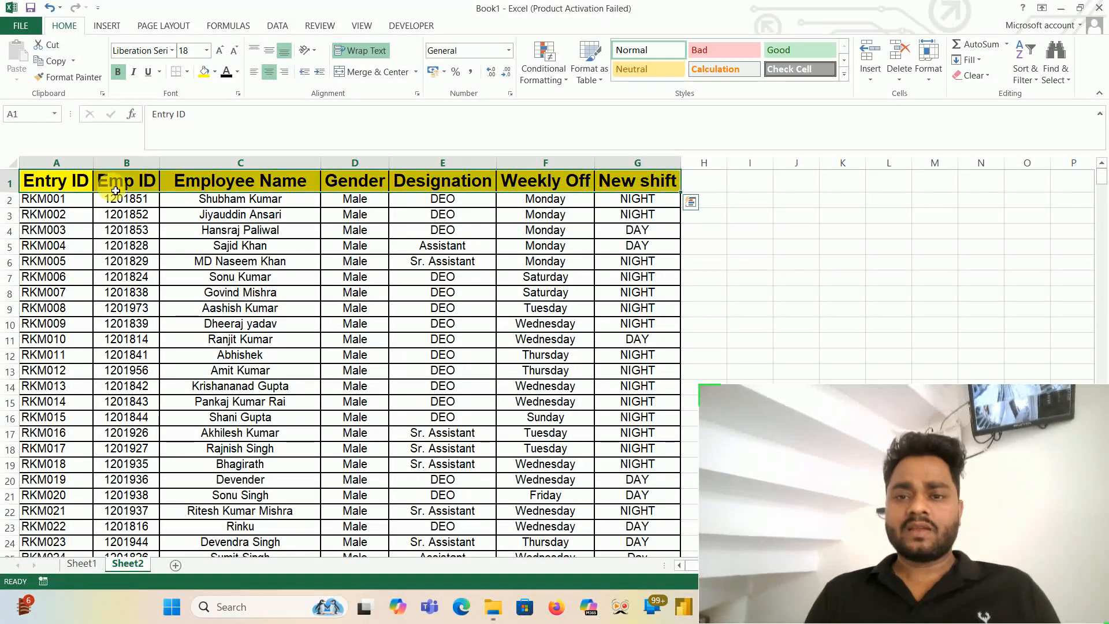
pyautogui.hotkey('ctrl', 'shift', 'l')
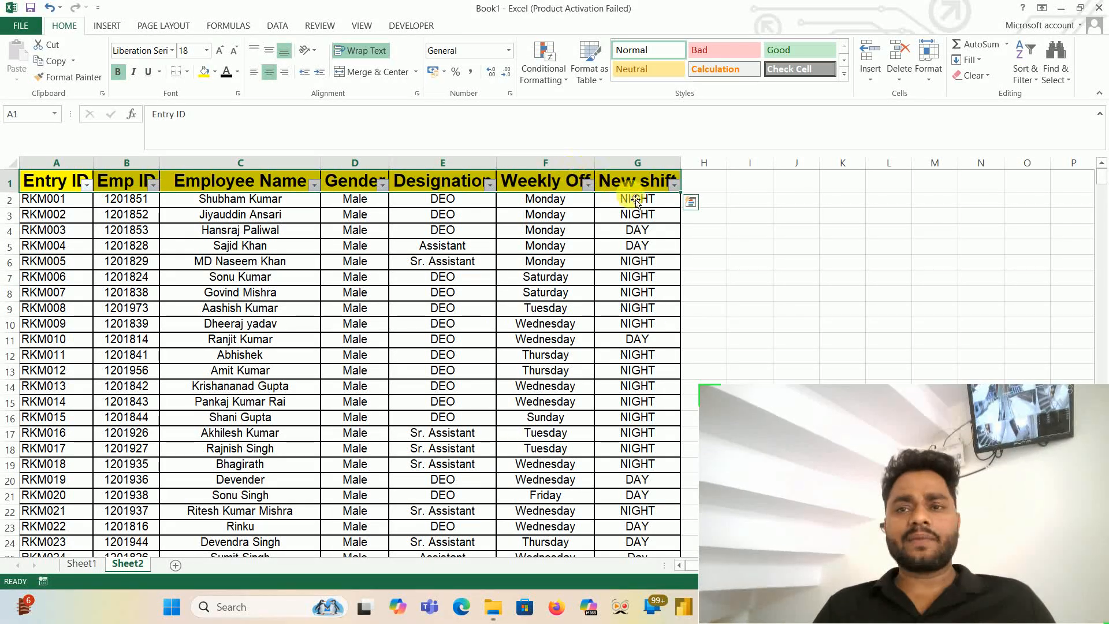
pyautogui.hotkey('ctrl', 'shift', 'l')
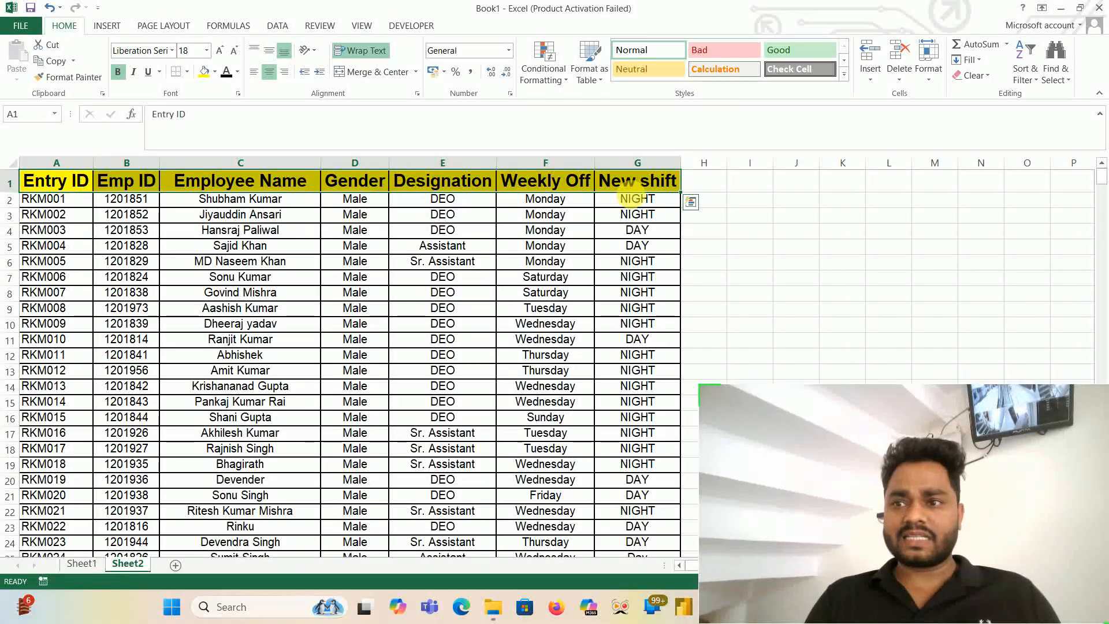
pyautogui.click(1021, 74)
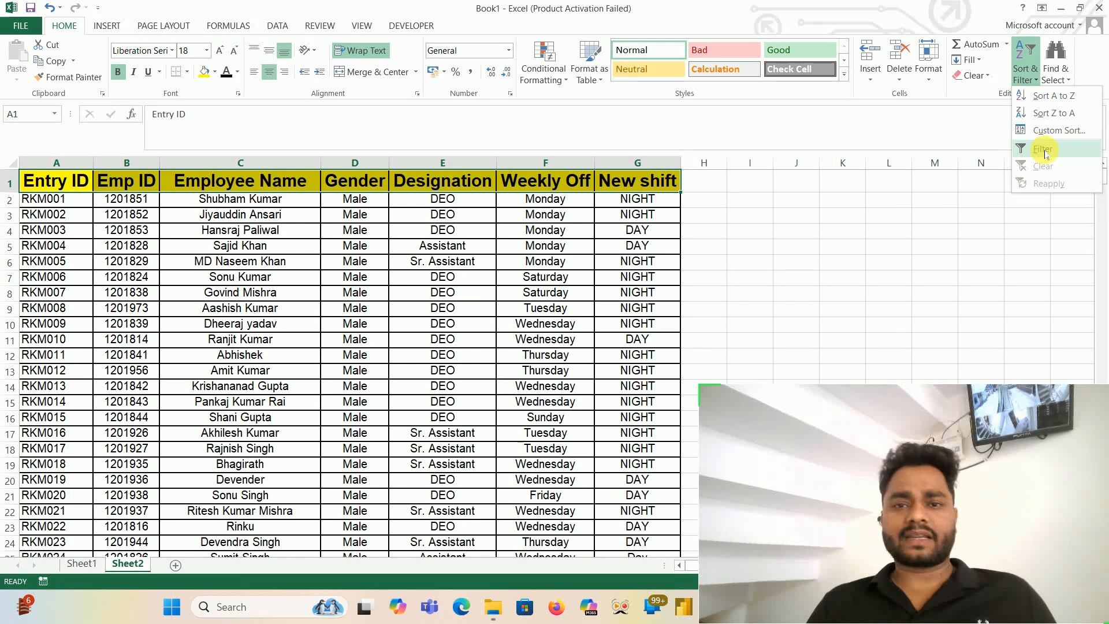
pyautogui.click(1043, 149)
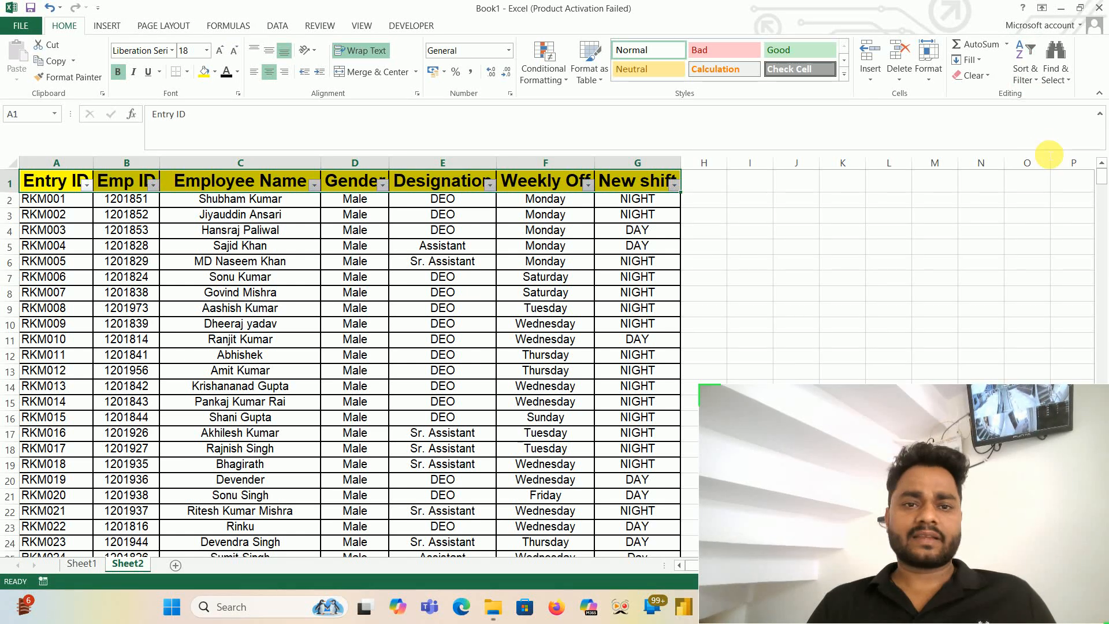
pyautogui.click(490, 185)
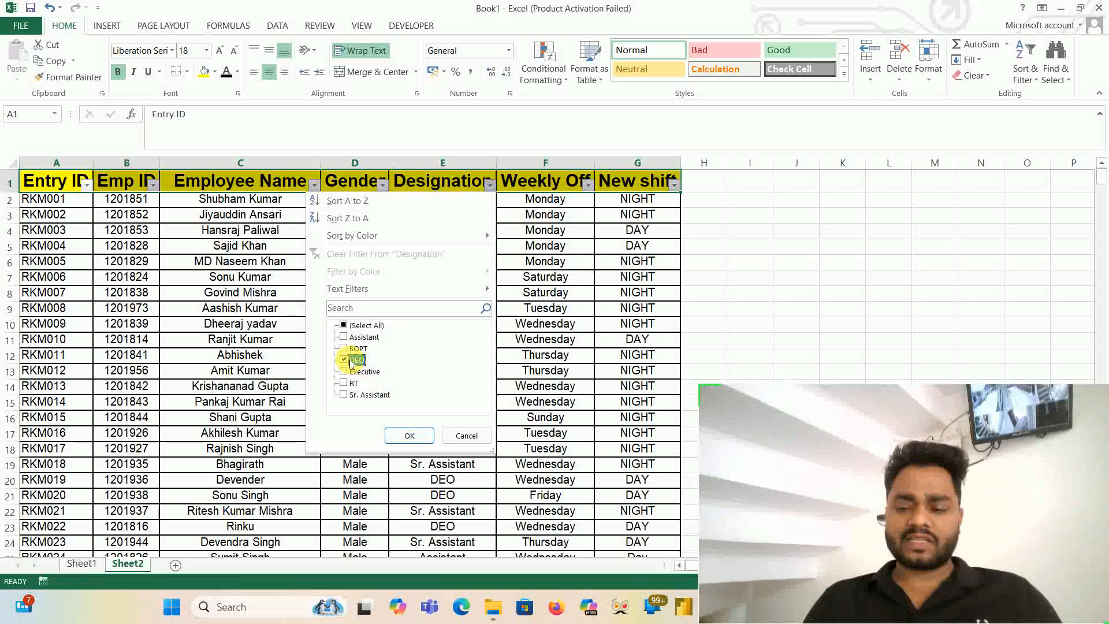
pyautogui.press('super')
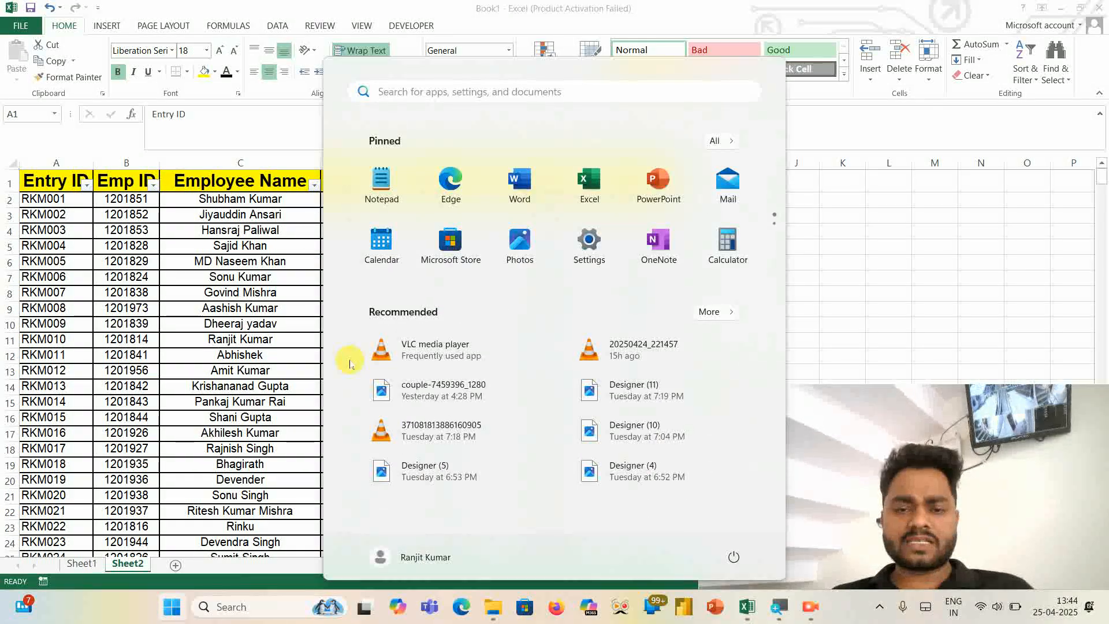
pyautogui.press('Escape')
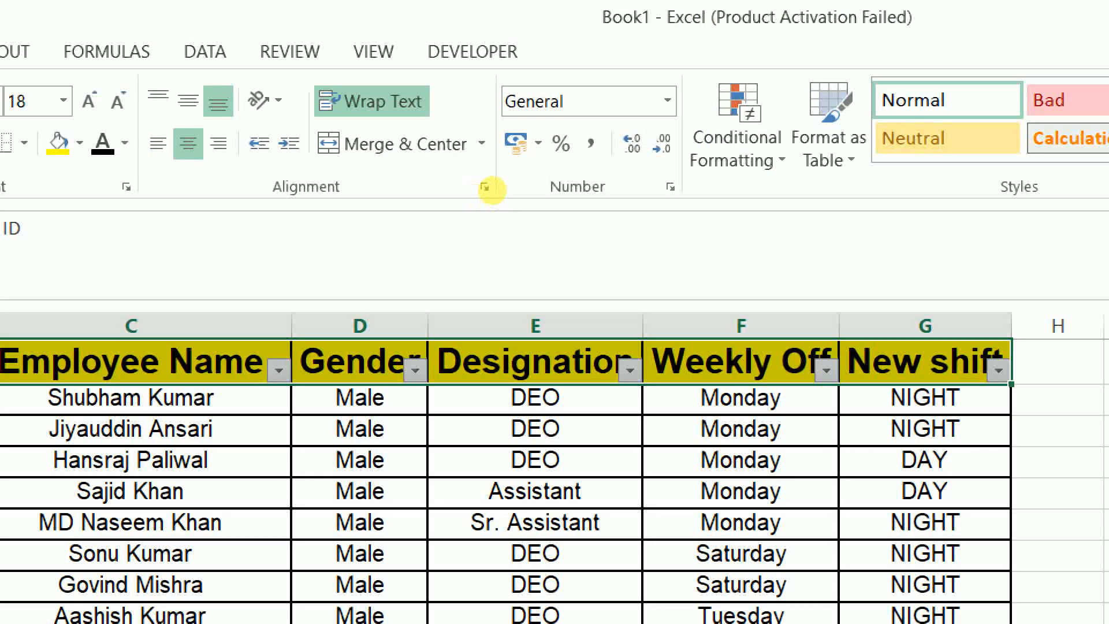
# - Filter the Designation column to show only the DEO entries
pyautogui.click(630, 370)
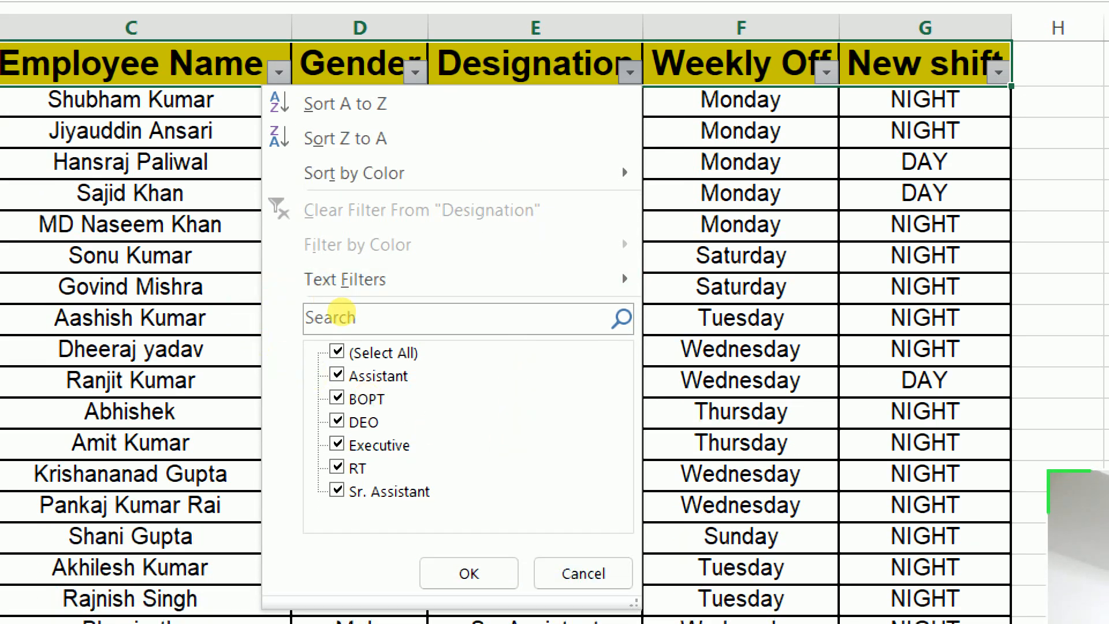
pyautogui.click(349, 353)
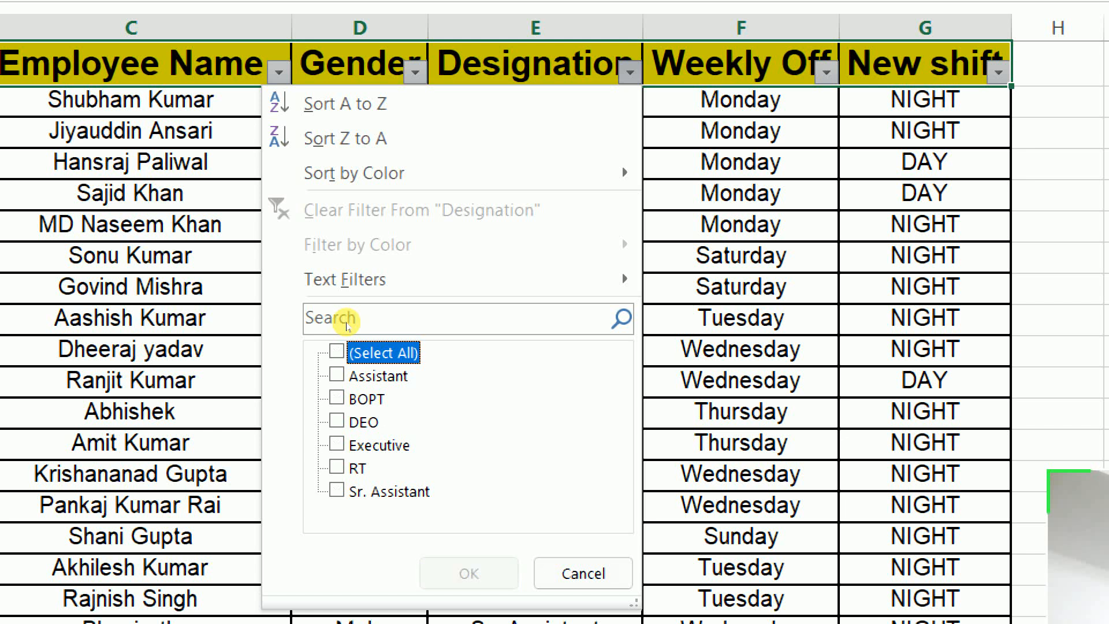
pyautogui.click(337, 422)
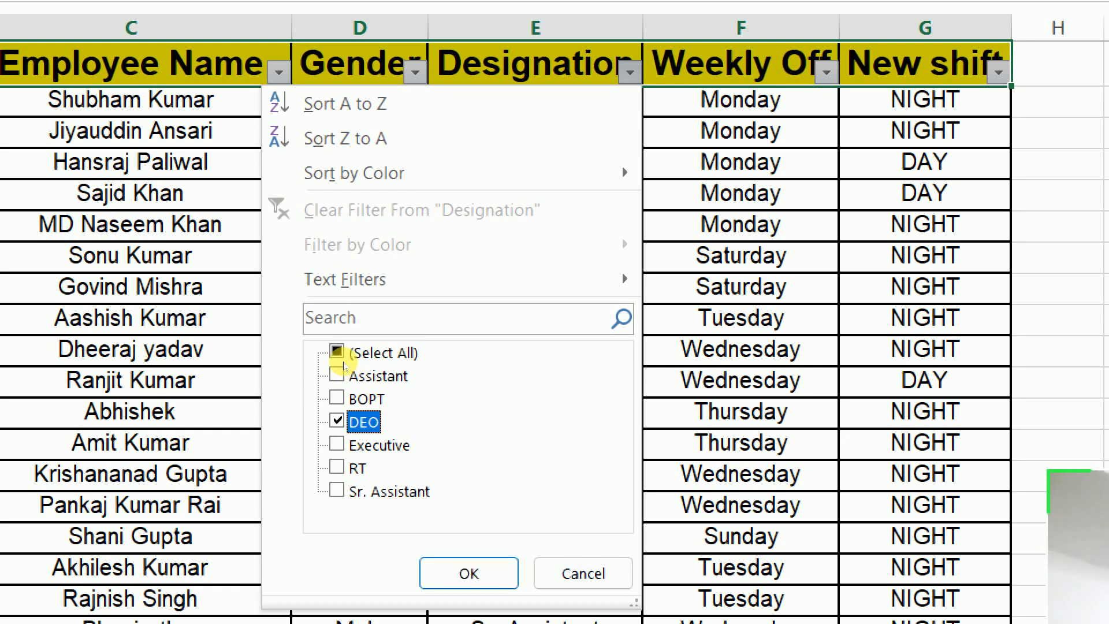
pyautogui.press('Return')
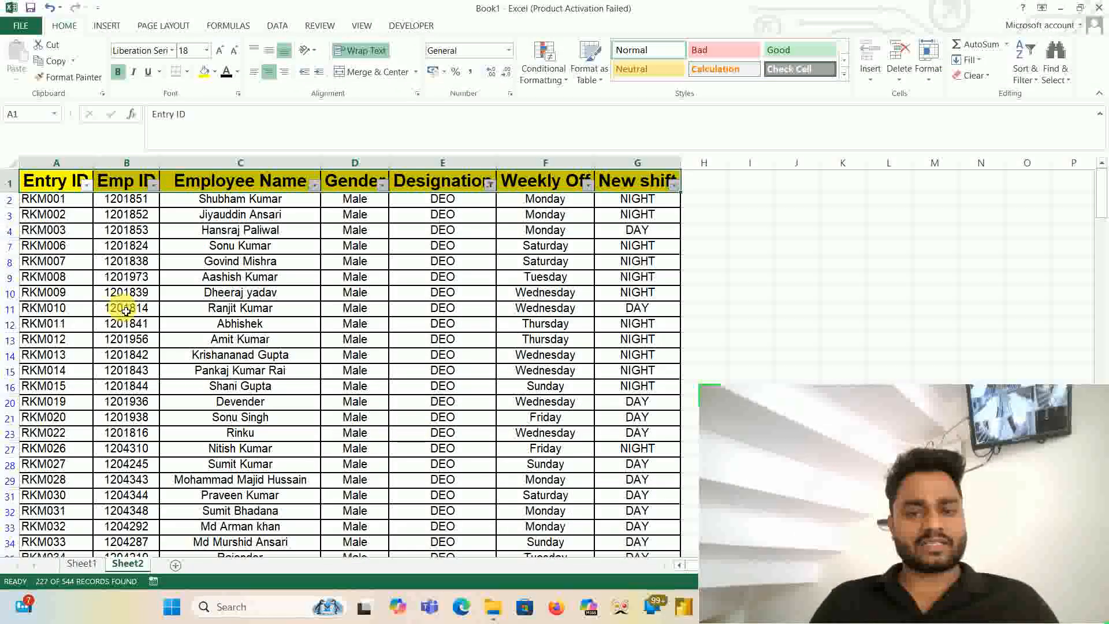
# - Select all filtered Designation cells from E2 down to the last row and check their count
pyautogui.click(464, 201)
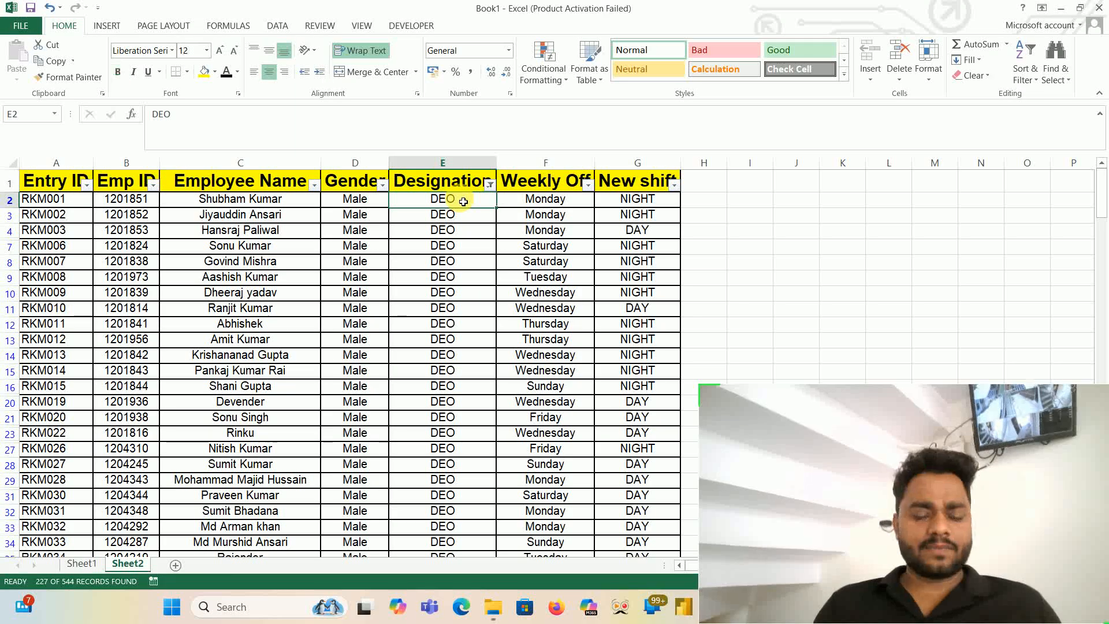
pyautogui.hotkey('ctrl', 'shift', 'Down')
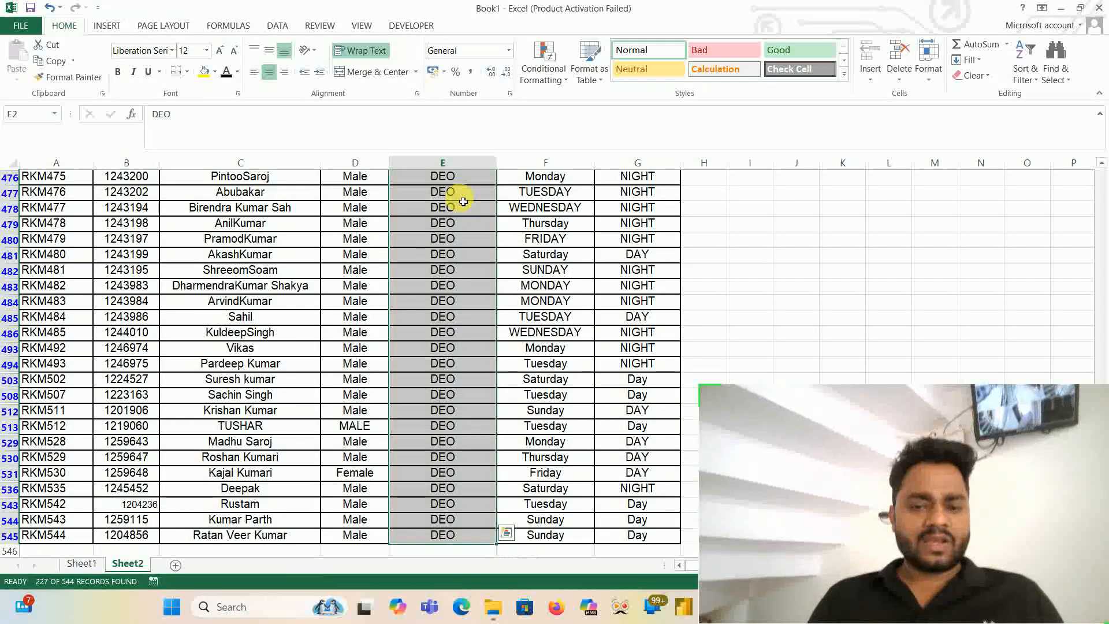
pyautogui.moveTo(990, 413)
pyautogui.mouseDown()
pyautogui.moveTo(997, 93)
pyautogui.moveTo(984, 54)
pyautogui.mouseUp()
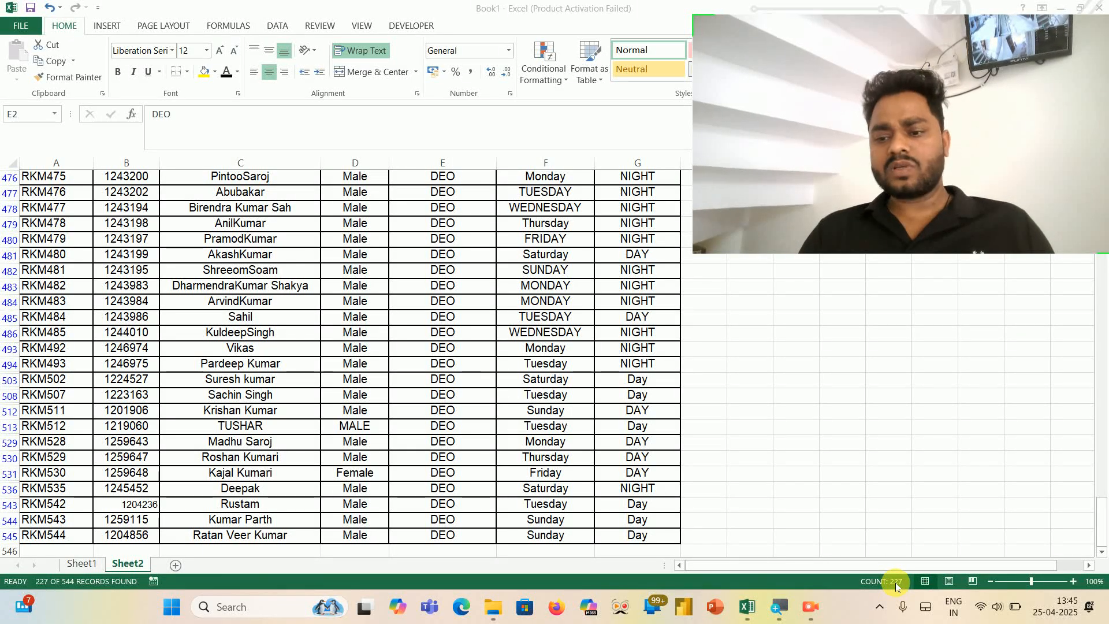
pyautogui.keyDown('shift'); pyautogui.click(491, 523); pyautogui.keyUp('shift')
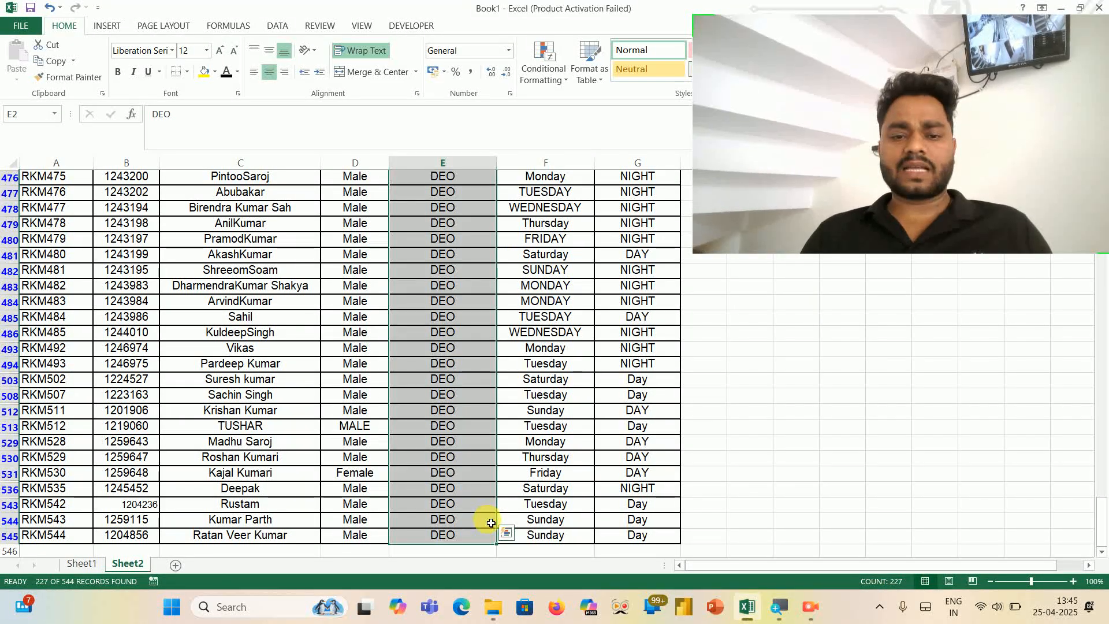
# - Select the visible Designation cells from E2 to E15 and check their count
pyautogui.hotkey('ctrl', 'Up')
pyautogui.press('Down')
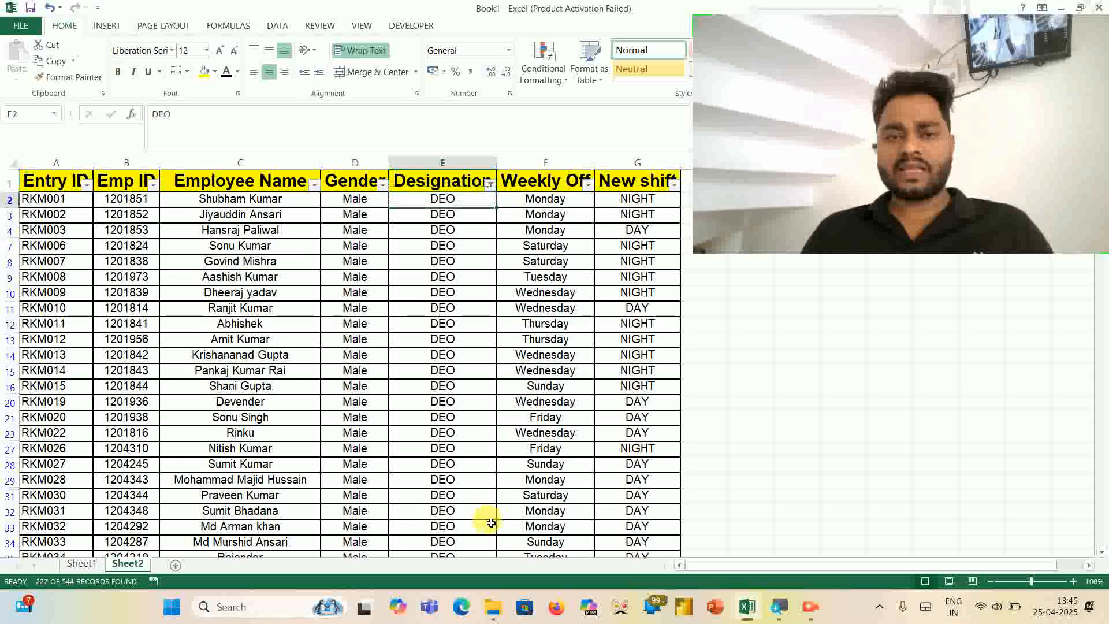
pyautogui.hotkey('shift', 'Down')
pyautogui.hotkey('shift', 'Down')
pyautogui.hotkey('shift', 'Down')
pyautogui.hotkey('shift', 'Down')
pyautogui.hotkey('shift', 'Down')
pyautogui.hotkey('shift', 'Down')
pyautogui.hotkey('shift', 'Down')
pyautogui.hotkey('shift', 'Down')
pyautogui.hotkey('shift', 'Down')
pyautogui.hotkey('shift', 'Down')
pyautogui.hotkey('shift', 'Down')
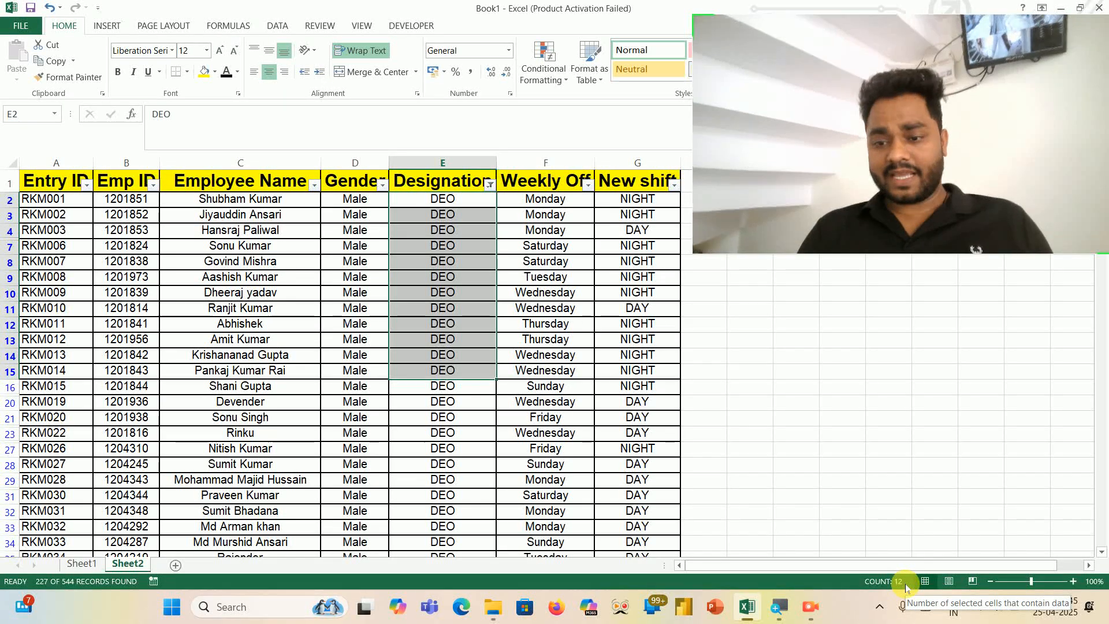
# - Turn off filtering on Sheet2 so that all employee rows are shown again
pyautogui.press('Up')
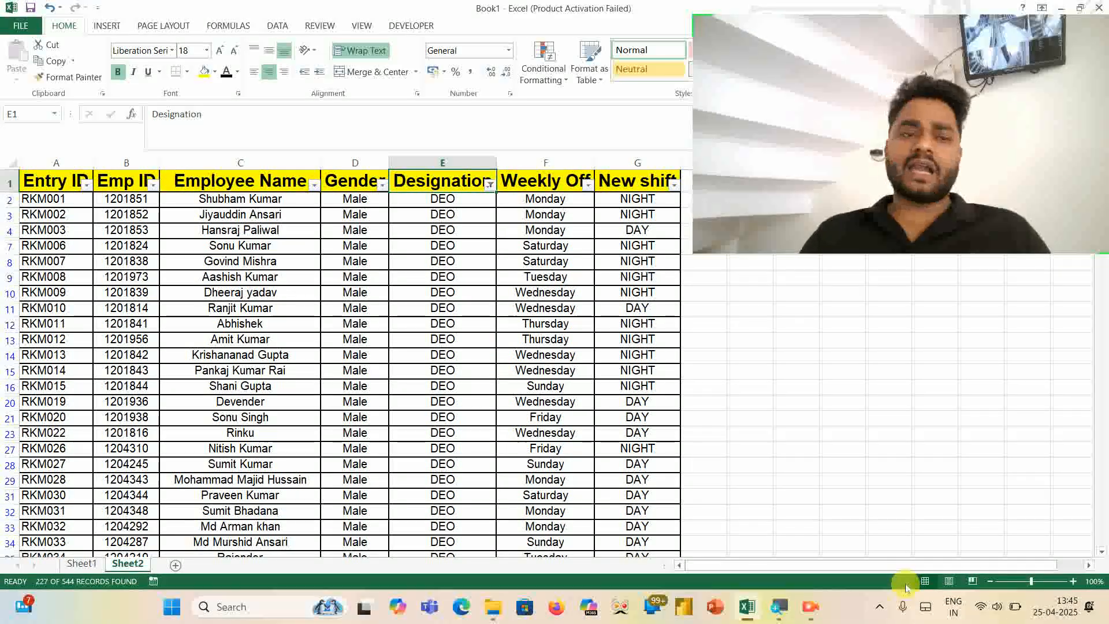
pyautogui.press('Right')
pyautogui.press('Right')
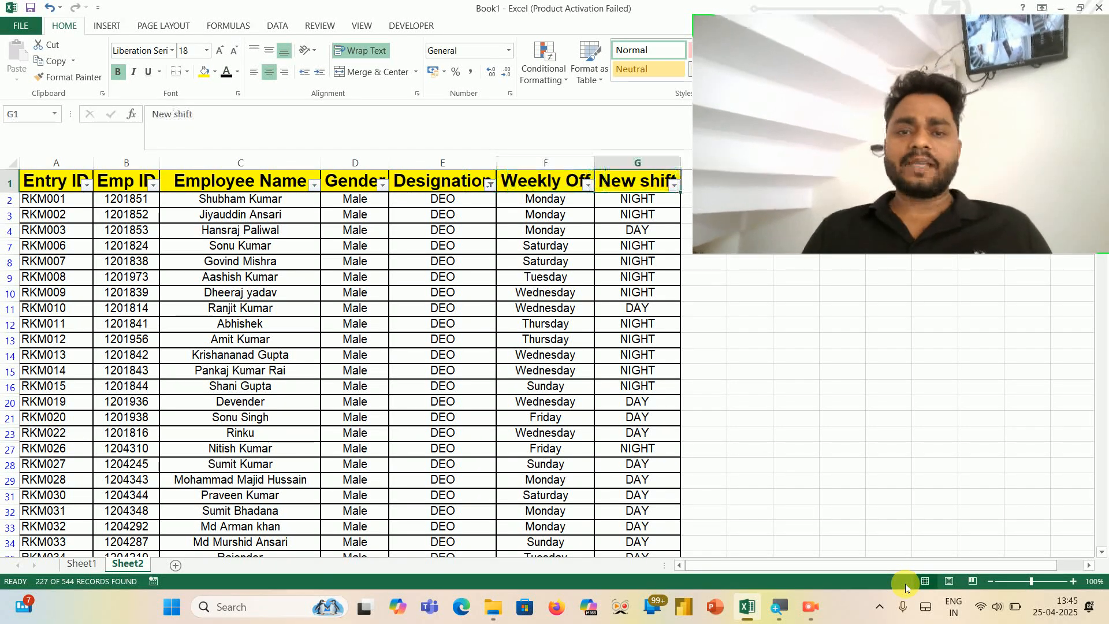
pyautogui.hotkey('ctrl', 'shift', 'l')
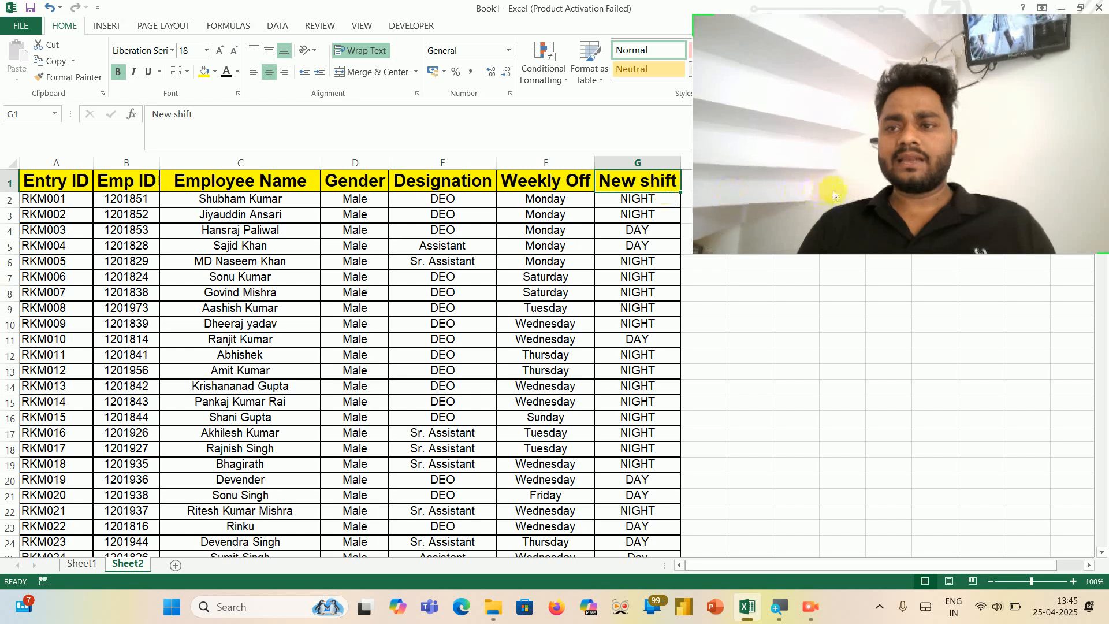
# - Select the header row from New shift back to Entry ID and turn filtering on for it again
pyautogui.moveTo(817, 178); pyautogui.dragTo(817, 557)
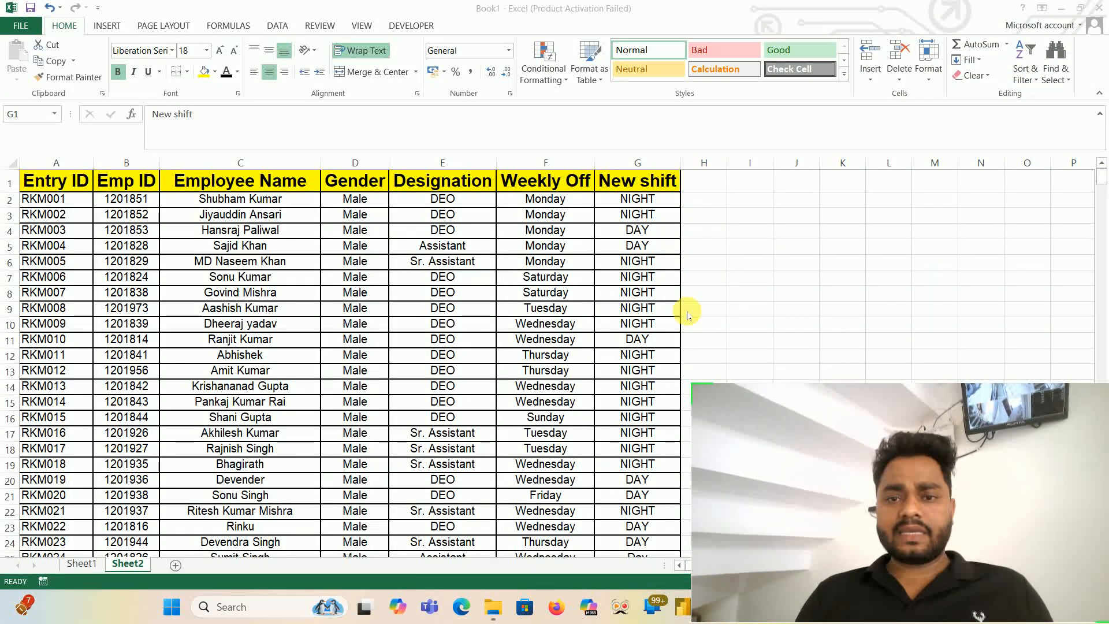
pyautogui.click(637, 181)
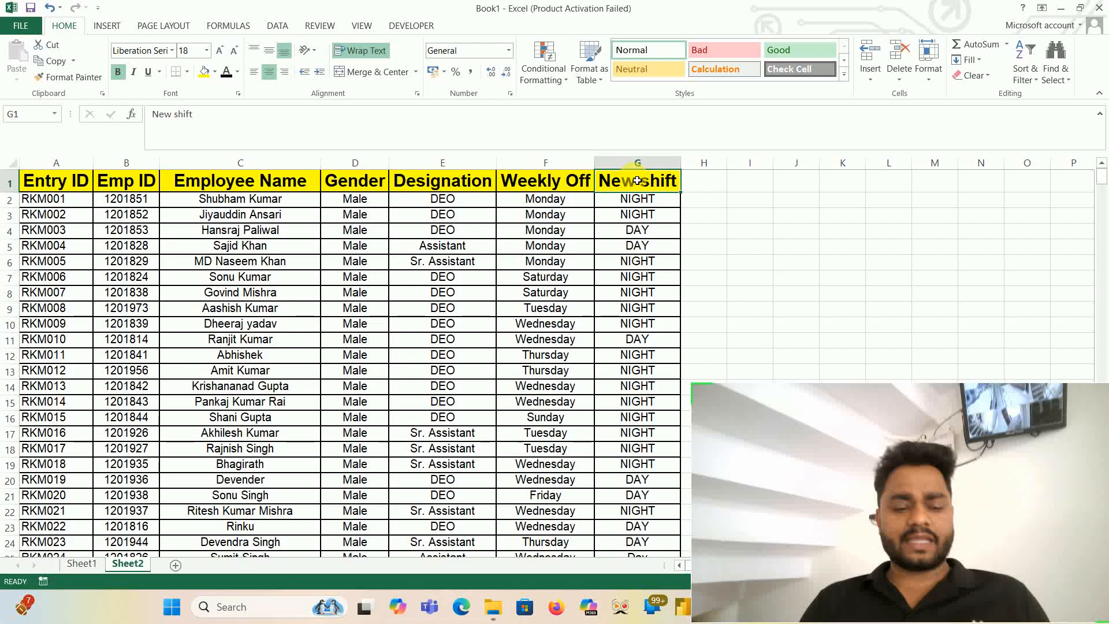
pyautogui.hotkey('ctrl', 'shift', 'Left')
pyautogui.hotkey('ctrl', 'shift', 'l')
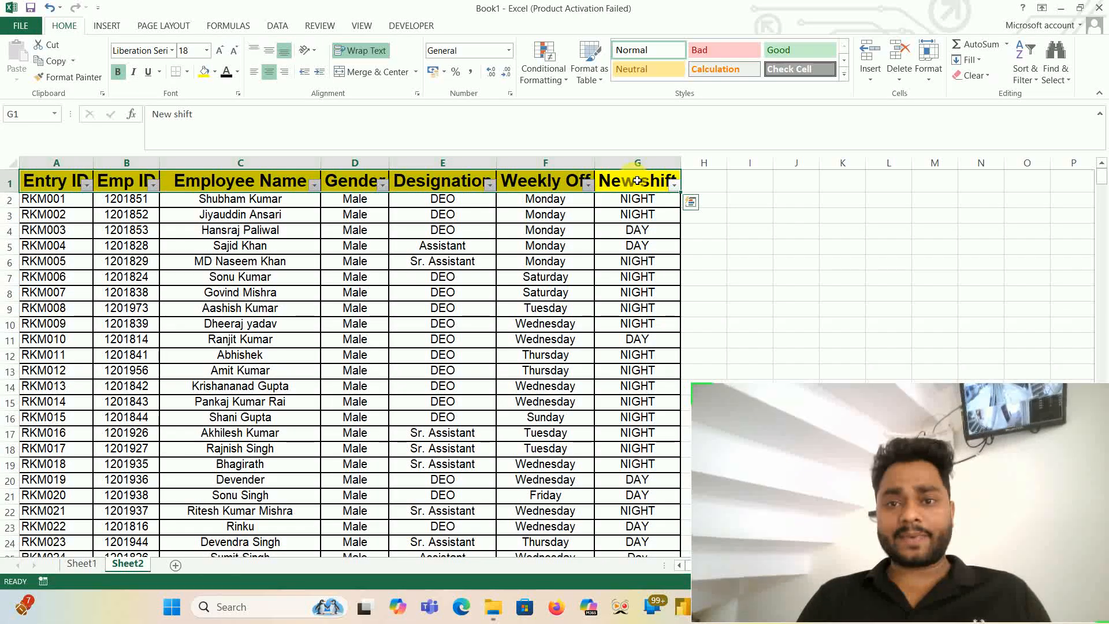
# - Filter the New shift column to both DAY entries, leaving NIGHT out
pyautogui.click(674, 184)
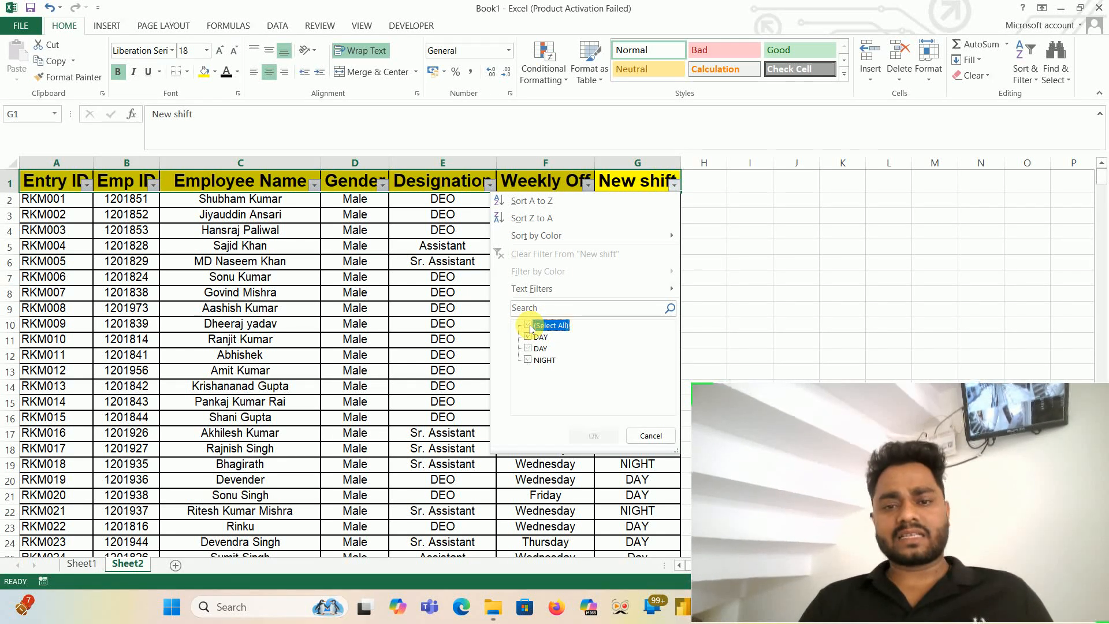
pyautogui.click(529, 339)
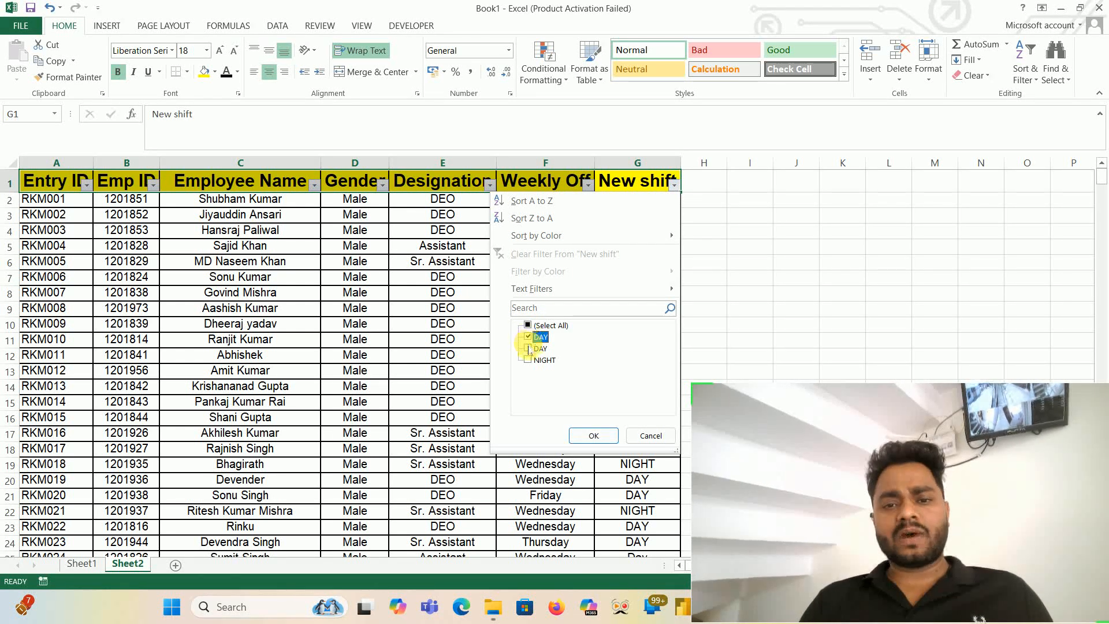
pyautogui.click(529, 350)
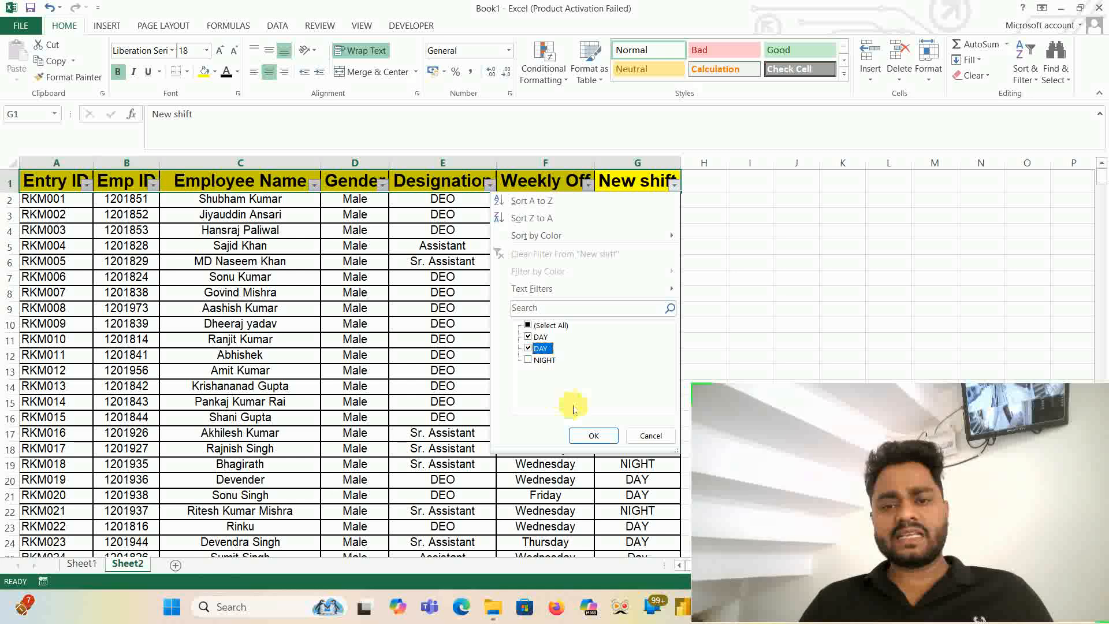
pyautogui.click(591, 437)
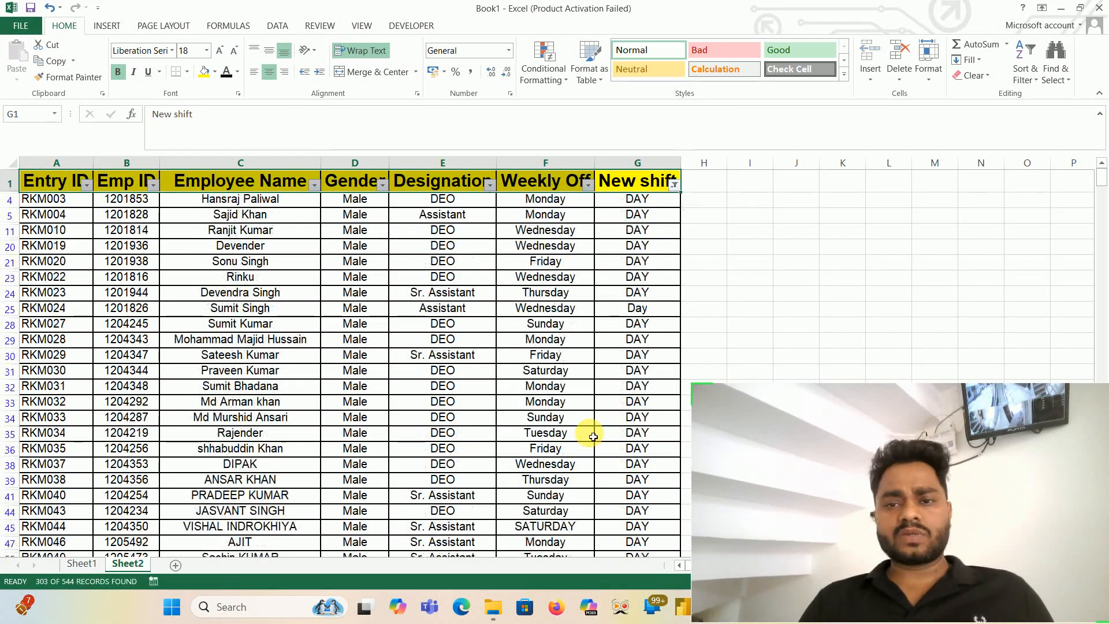
# - Select the filtered New shift cells from G4 down to the last row of the table
pyautogui.click(650, 200)
pyautogui.hotkey('ctrl', 'shift', 'Down')
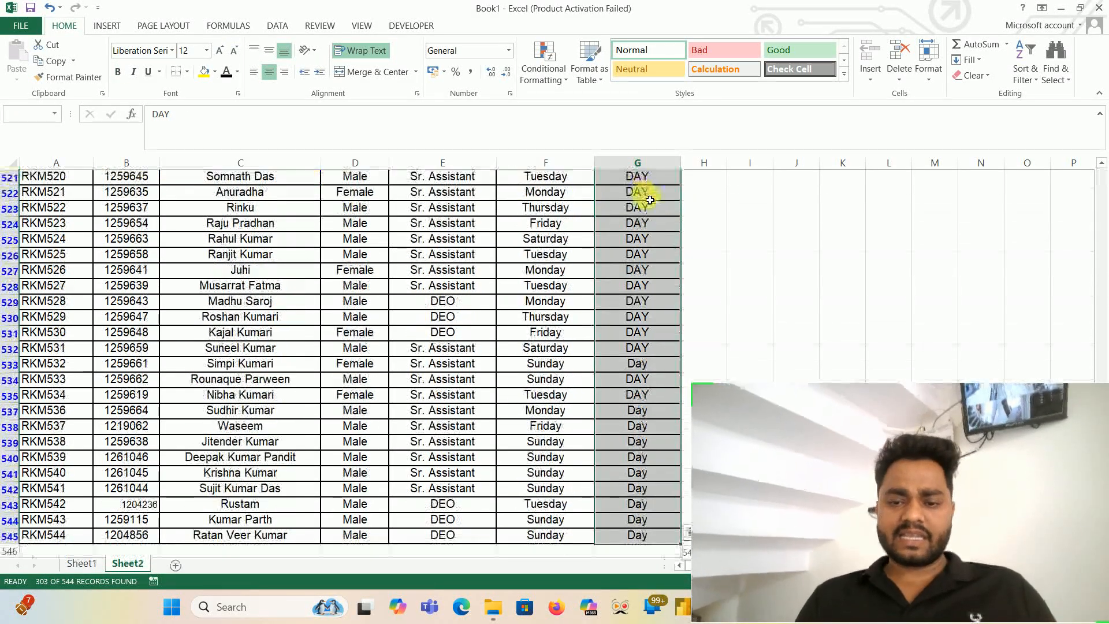
pyautogui.hotkey('ctrl', 'd')
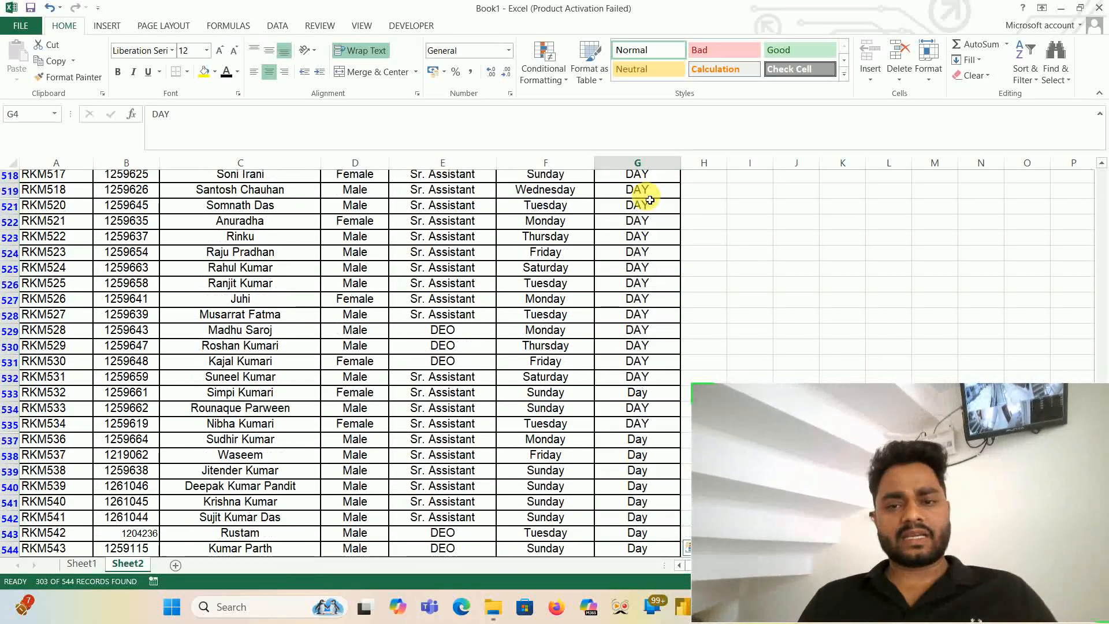
# - Return to the New shift header and clear its filter so all rows show, keeping filtering turned on
pyautogui.hotkey('ctrl', 'Up')
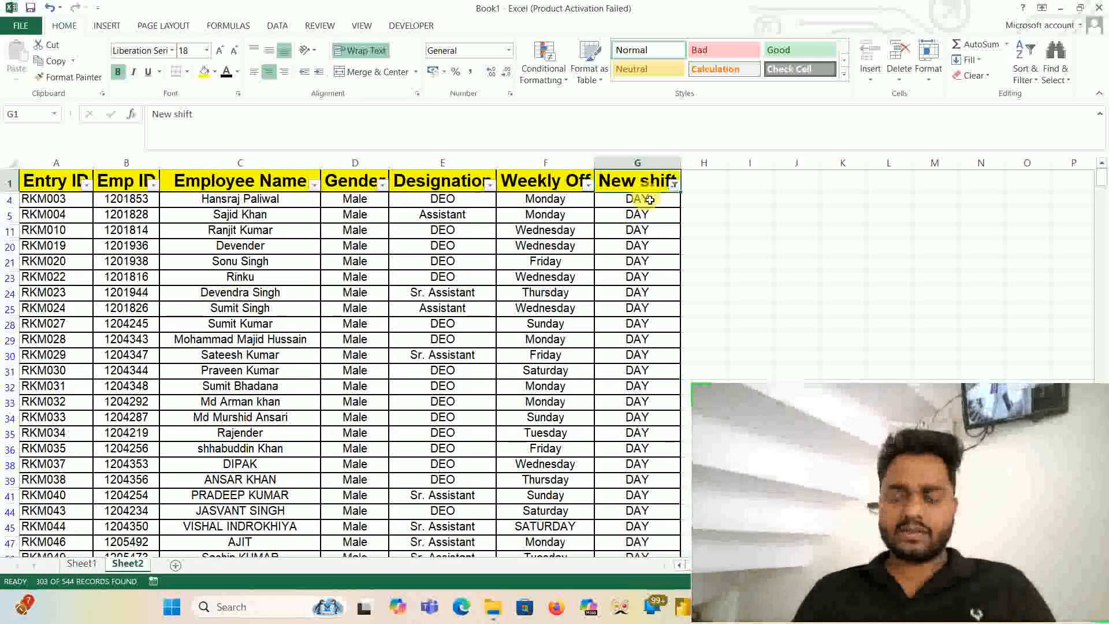
pyautogui.hotkey('ctrl', 'shift', 'l')
pyautogui.hotkey('ctrl', 'shift', 'l')
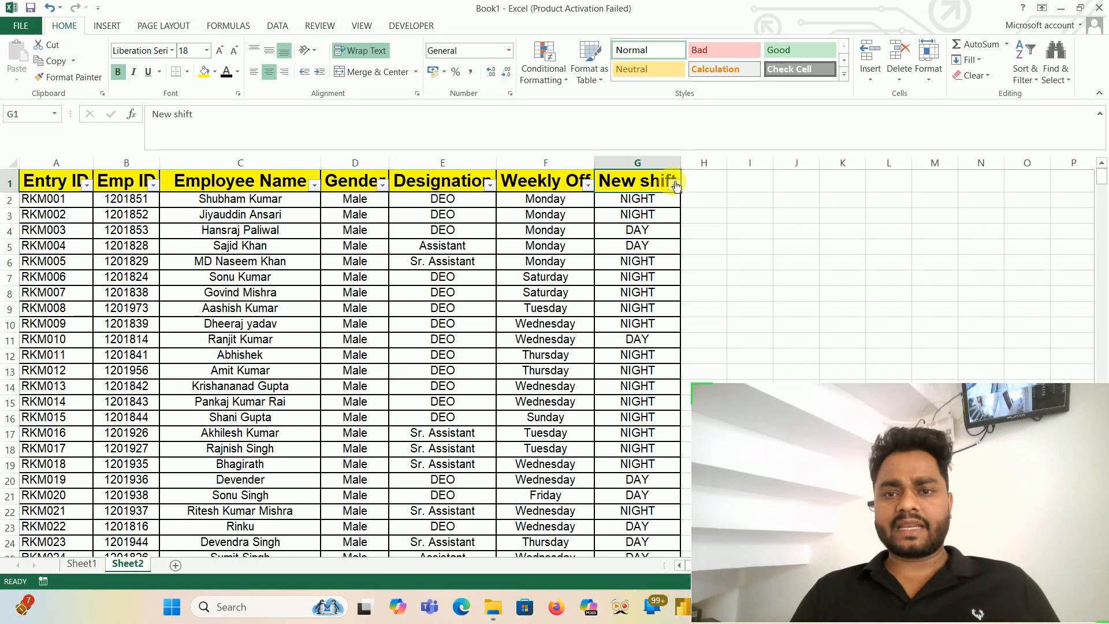
# - Filter the New shift column to DAY only, leaving NIGHT out
pyautogui.click(674, 183)
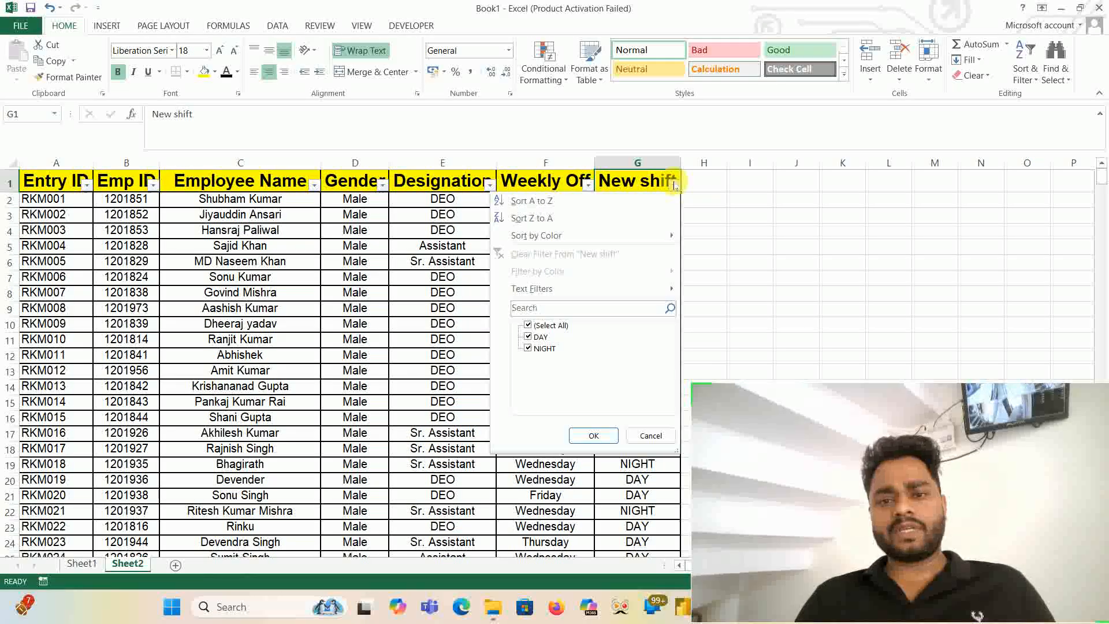
pyautogui.click(539, 327)
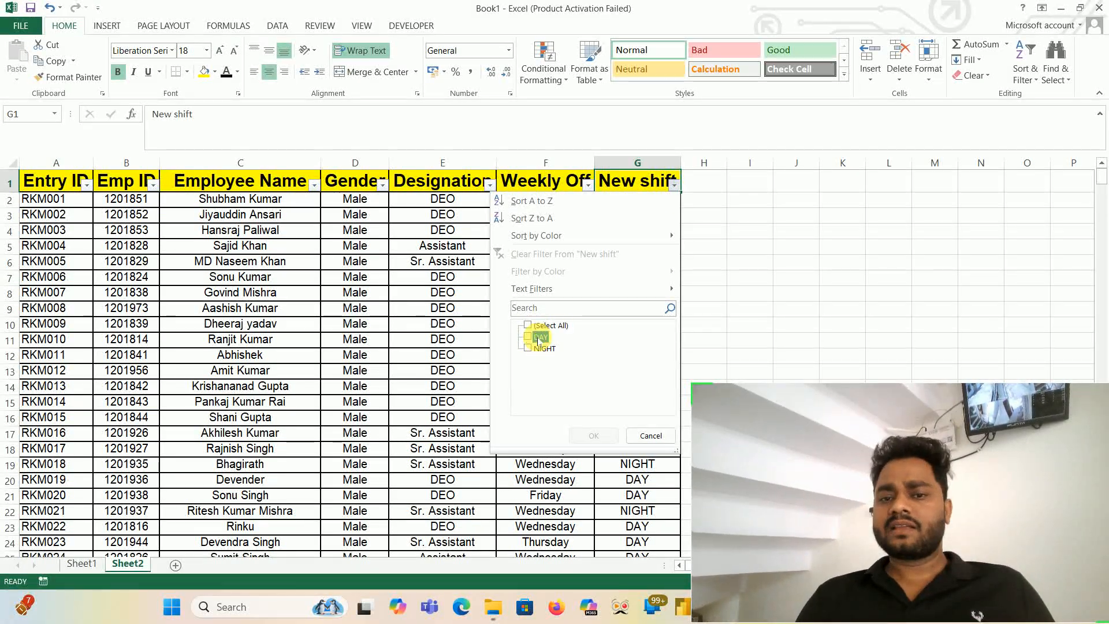
pyautogui.click(539, 337)
pyautogui.click(592, 440)
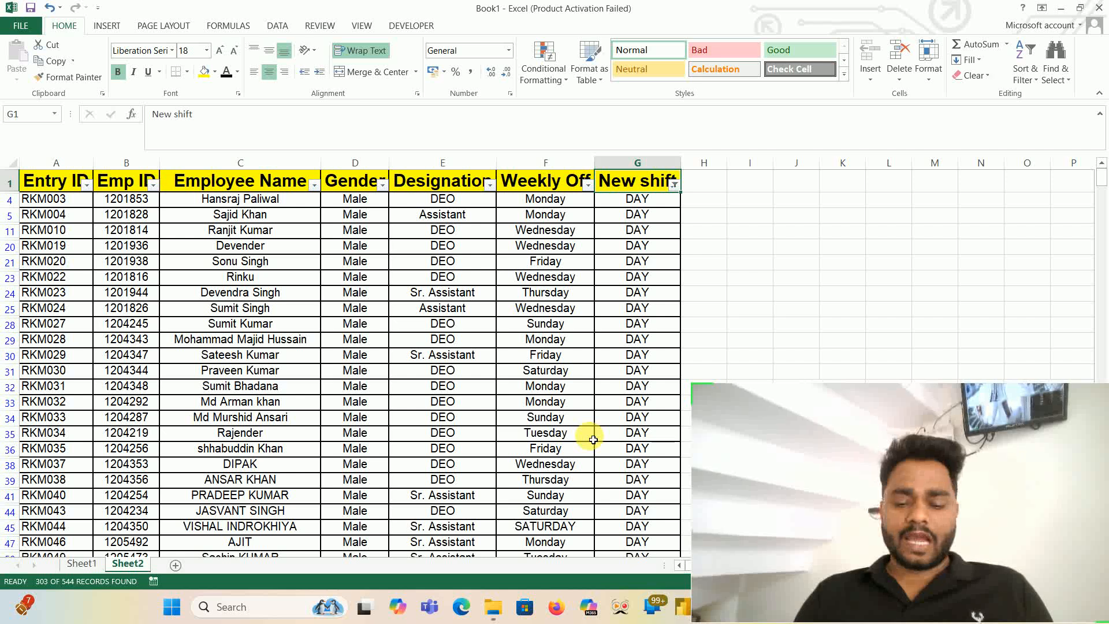
# - Turn off filtering on Sheet2 and go back to the Entry ID header in A1
pyautogui.hotkey('ctrl', 'shift', 'l')
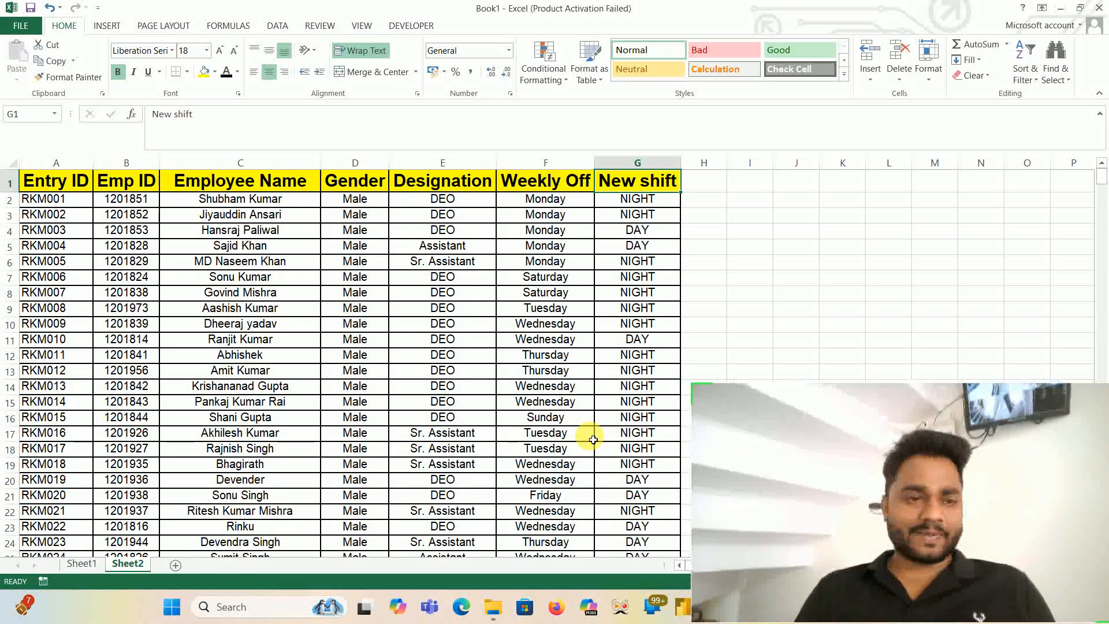
pyautogui.hotkey('ctrl', 'Home')
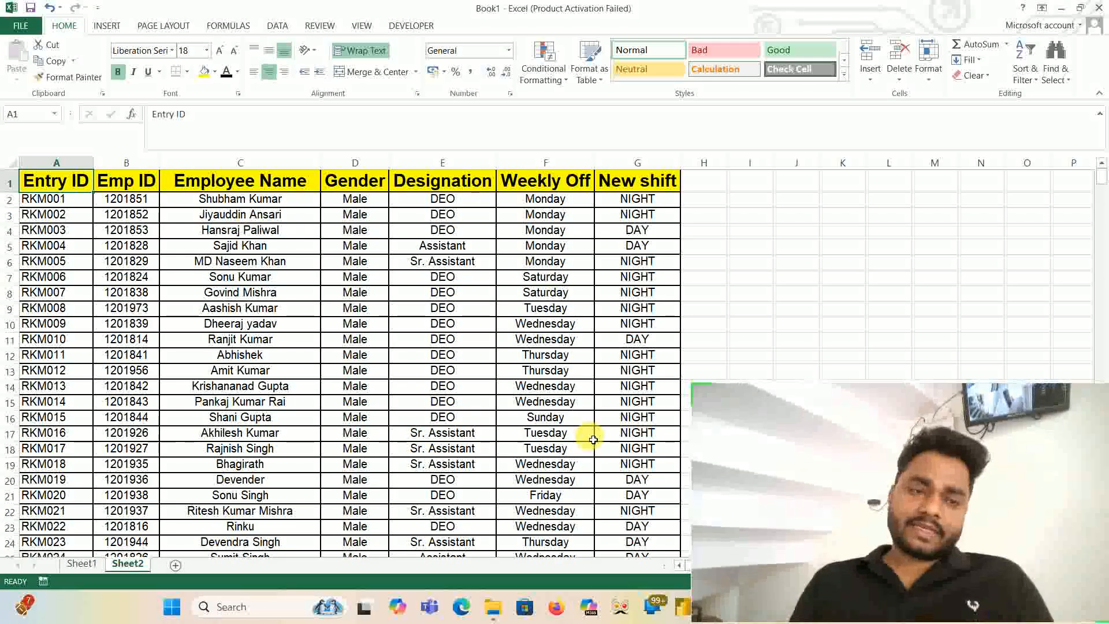
pyautogui.hotkey('ctrl', 'shift', 'Right')
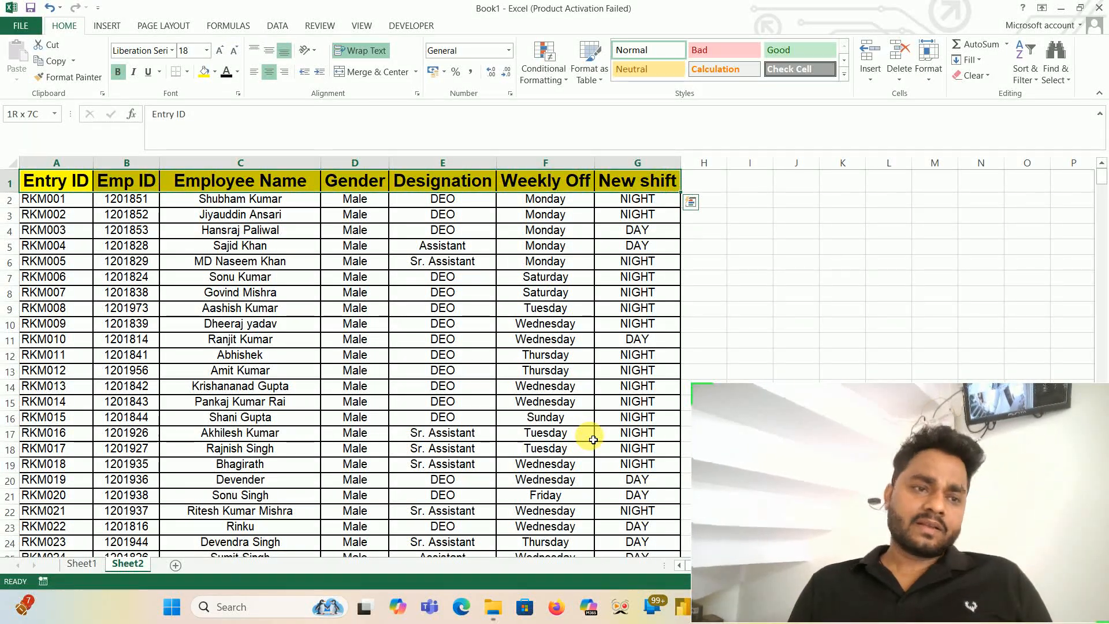
pyautogui.hotkey('ctrl', 'q')
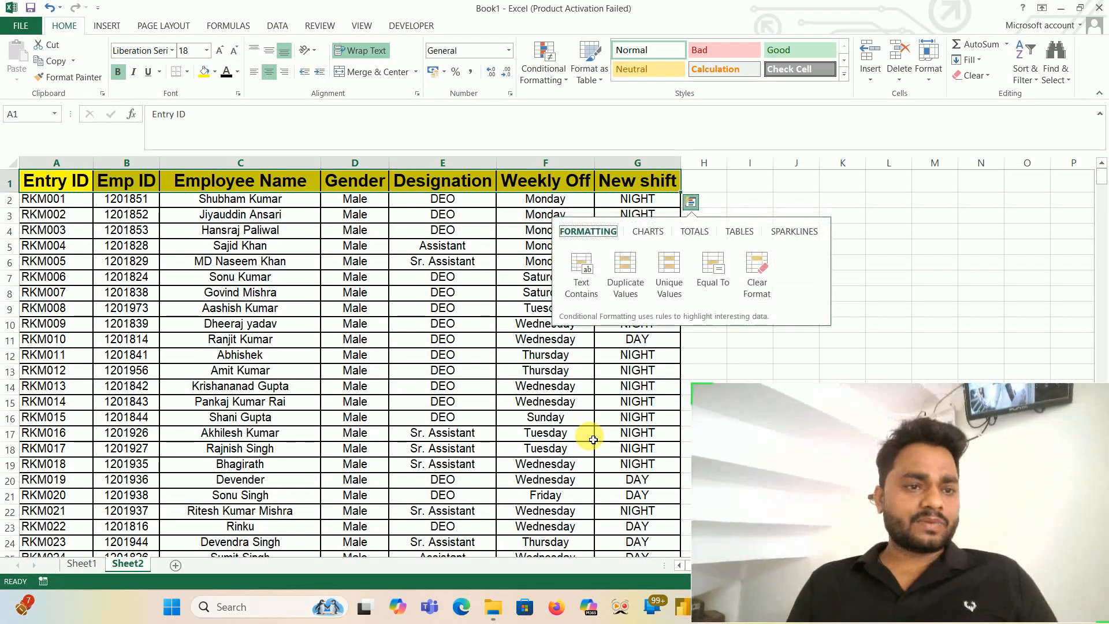
pyautogui.press('Left')
pyautogui.press('Escape')
pyautogui.hotkey('ctrl', 'shift', 'Left')
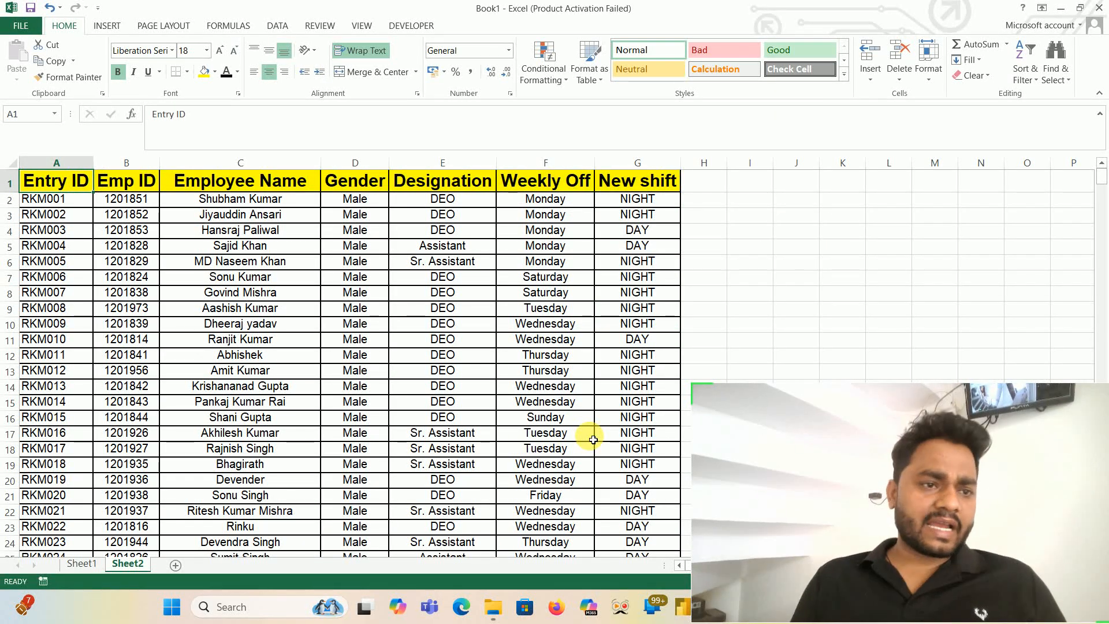
# - Copy the Entry ID, Emp ID and Employee Name headers from A1:C1 and paste them at A1 of a new sheet
pyautogui.hotkey('shift', 'Right')
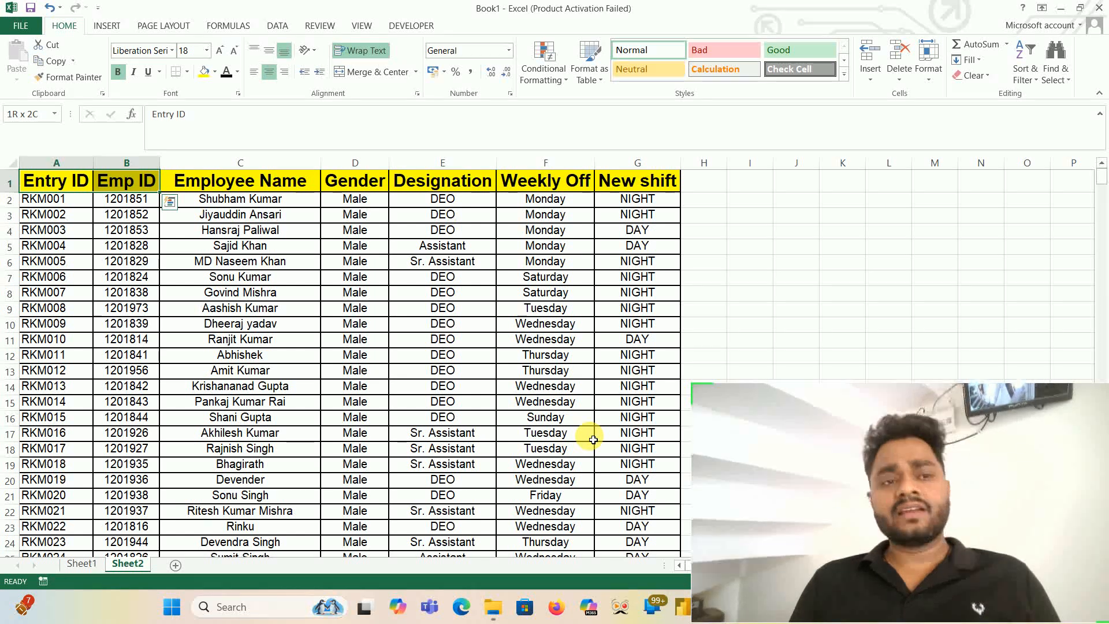
pyautogui.hotkey('shift', 'Right')
pyautogui.hotkey('ctrl', 'c')
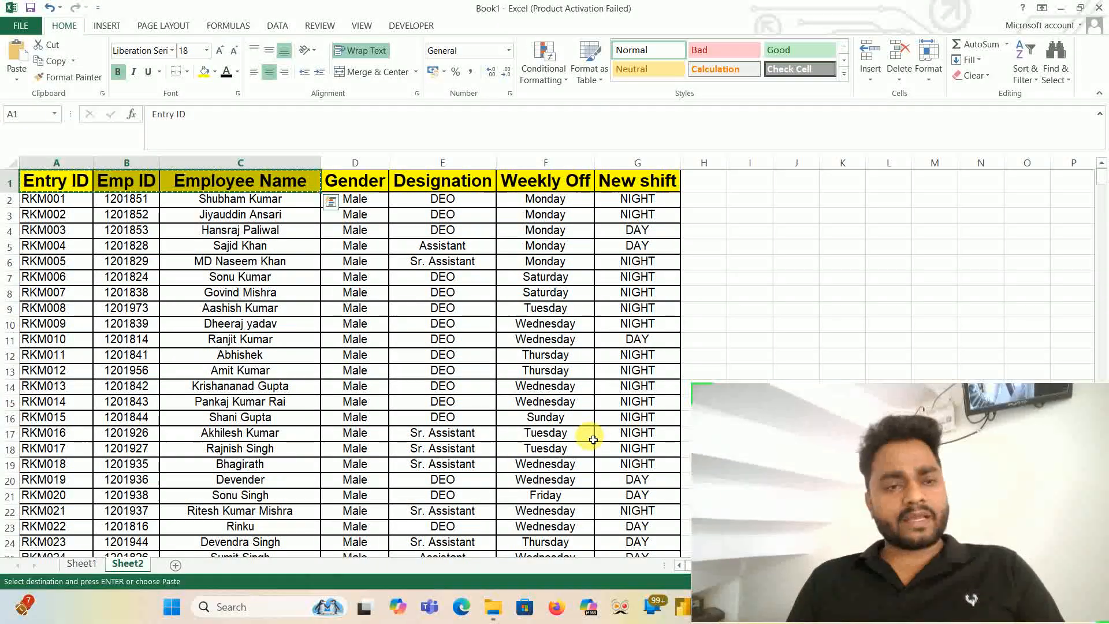
pyautogui.click(176, 565)
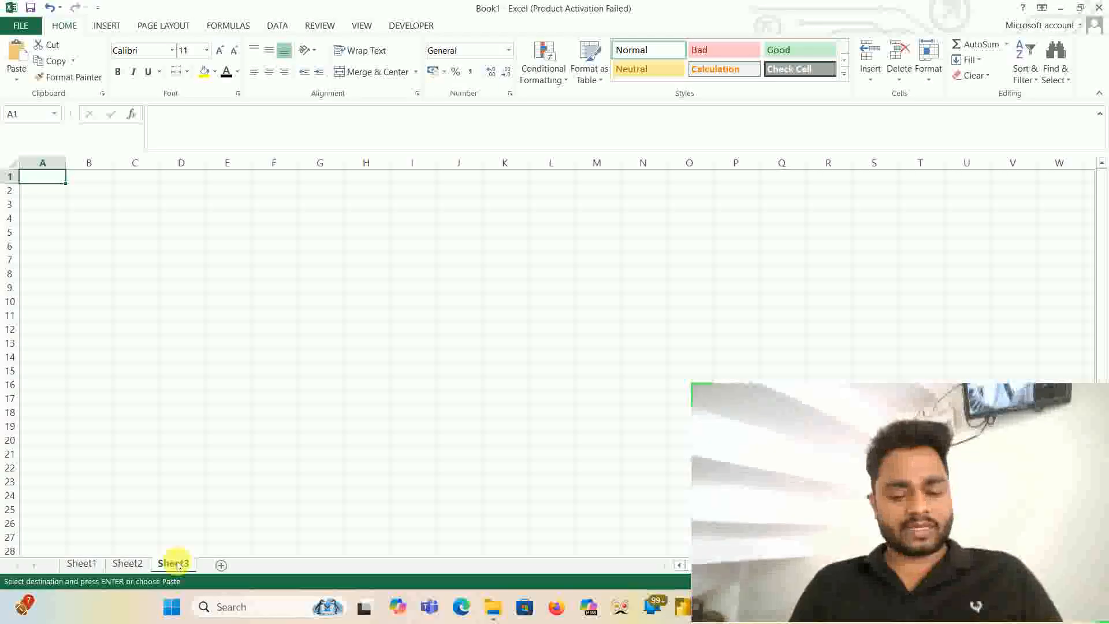
pyautogui.hotkey('ctrl', 'v')
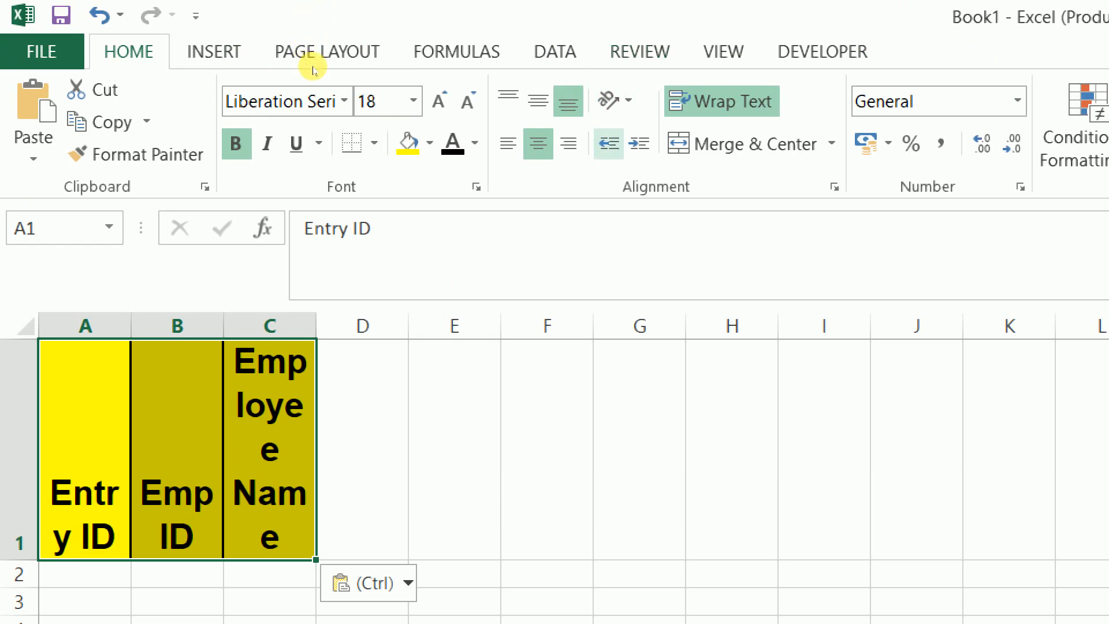
# - Turn off text wrapping in the pasted headers and autofit the widths of columns A to C
pyautogui.hotkey('alt', 'h')
pyautogui.press('w')
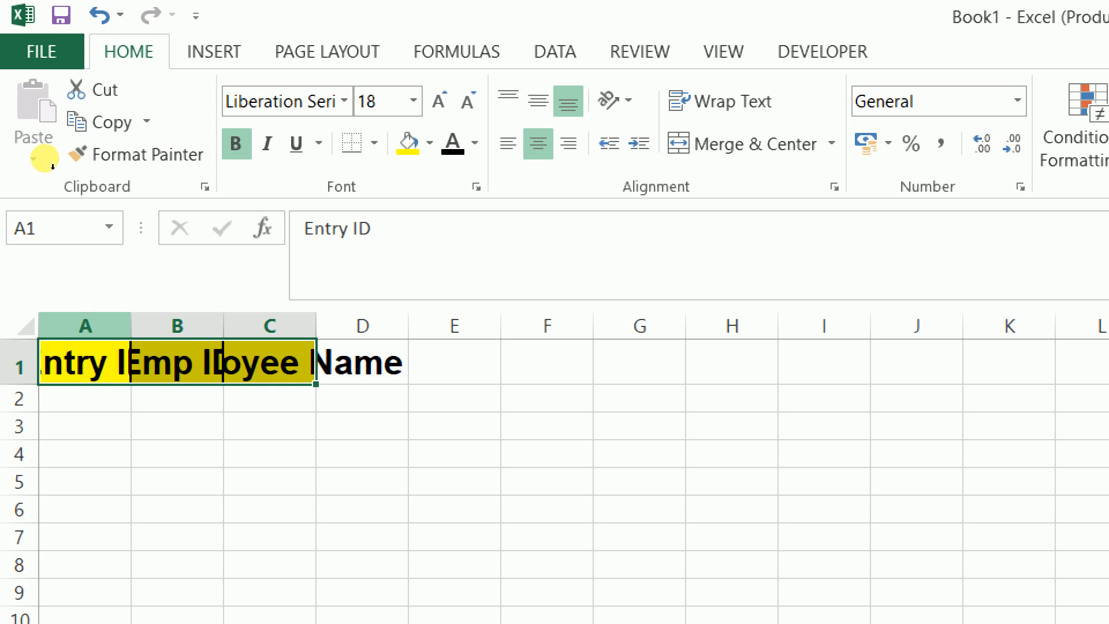
pyautogui.hotkey('ctrl', 'space')
pyautogui.hotkey('shift', 'Right')
pyautogui.hotkey('shift', 'Right')
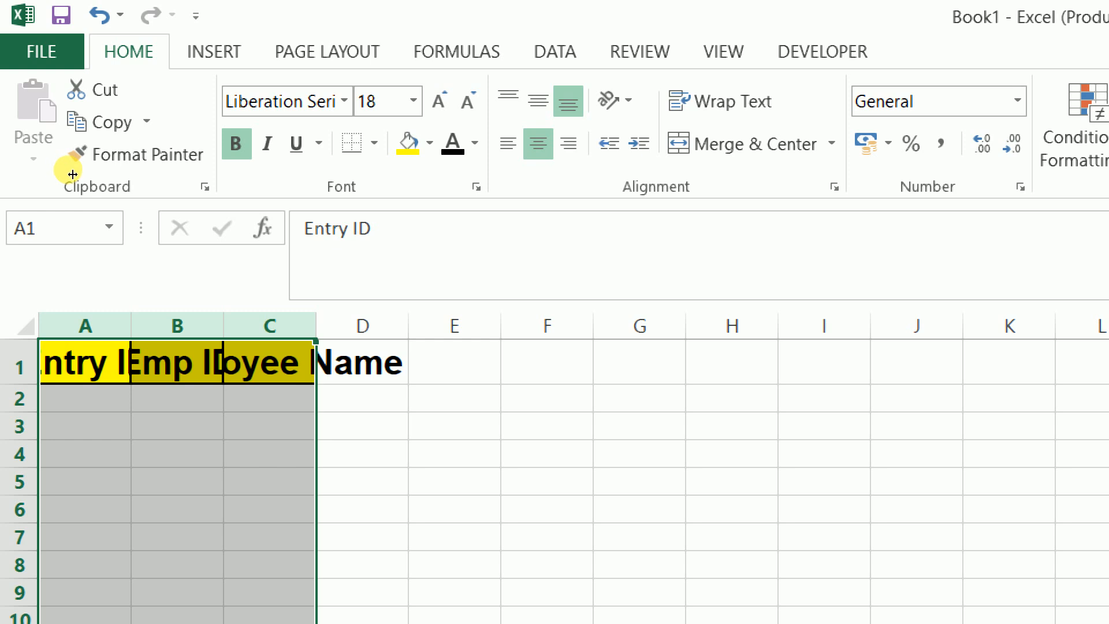
pyautogui.hotkey('alt', 'h')
pyautogui.press('o')
pyautogui.press('i')
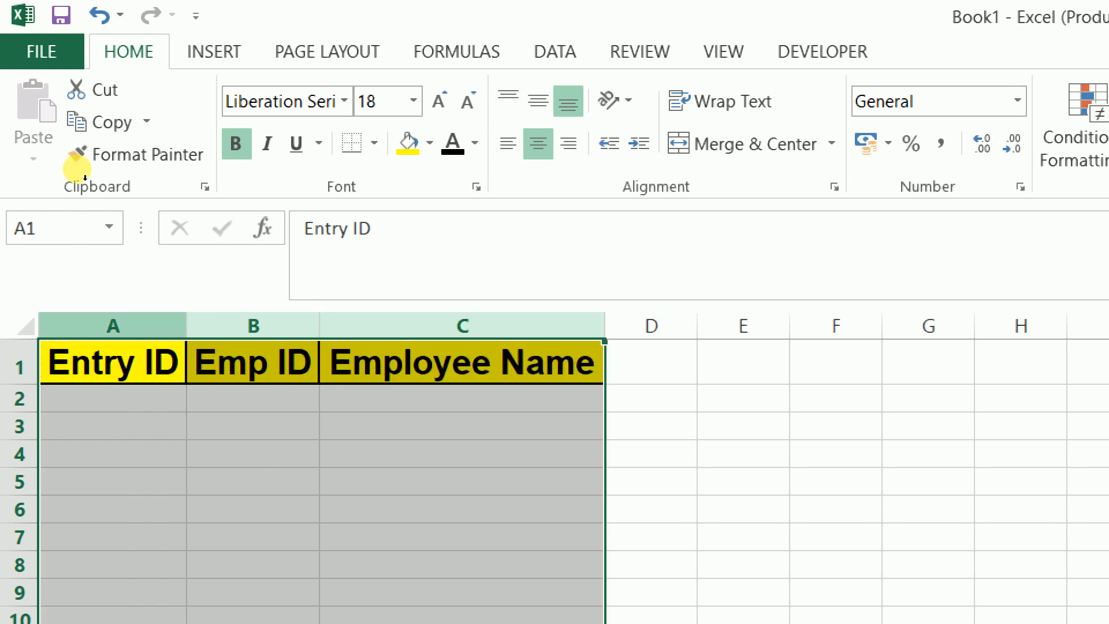
# - Undo the column autofit, reapply AutoFit Column Width to columns A to C, and select A3
pyautogui.hotkey('ctrl', 'z')
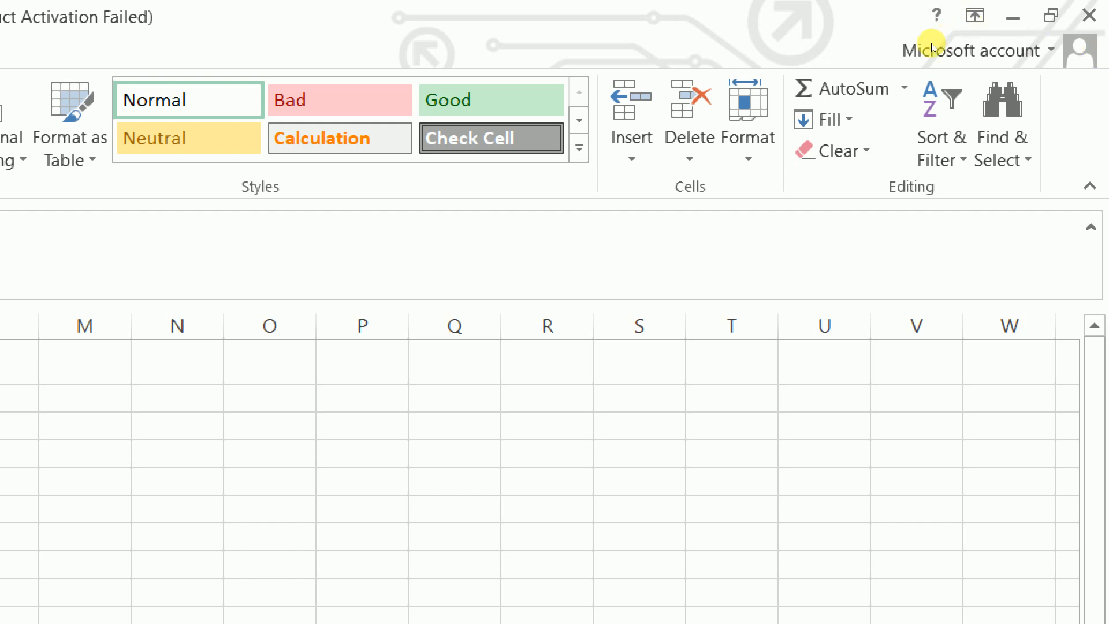
pyautogui.click(748, 121)
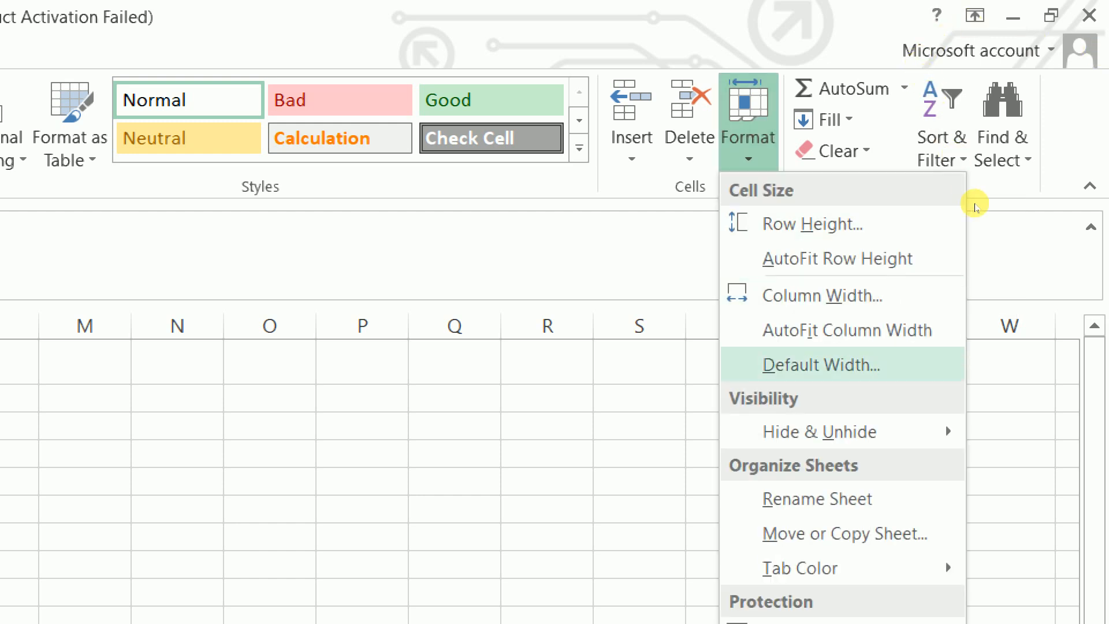
pyautogui.press('Up')
pyautogui.press('Return')
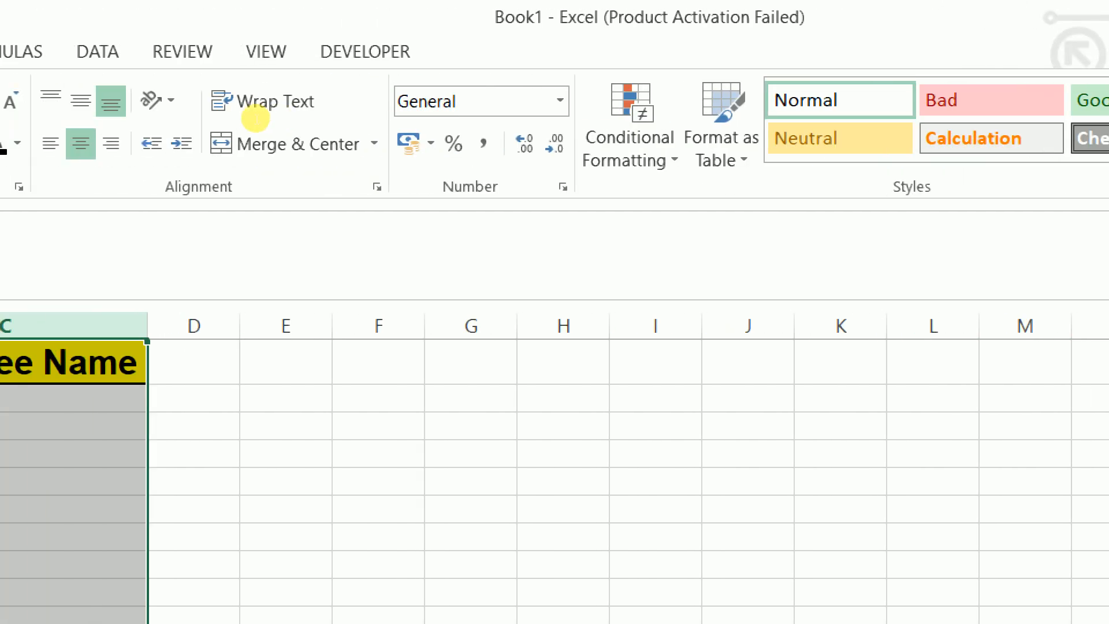
pyautogui.click(255, 119)
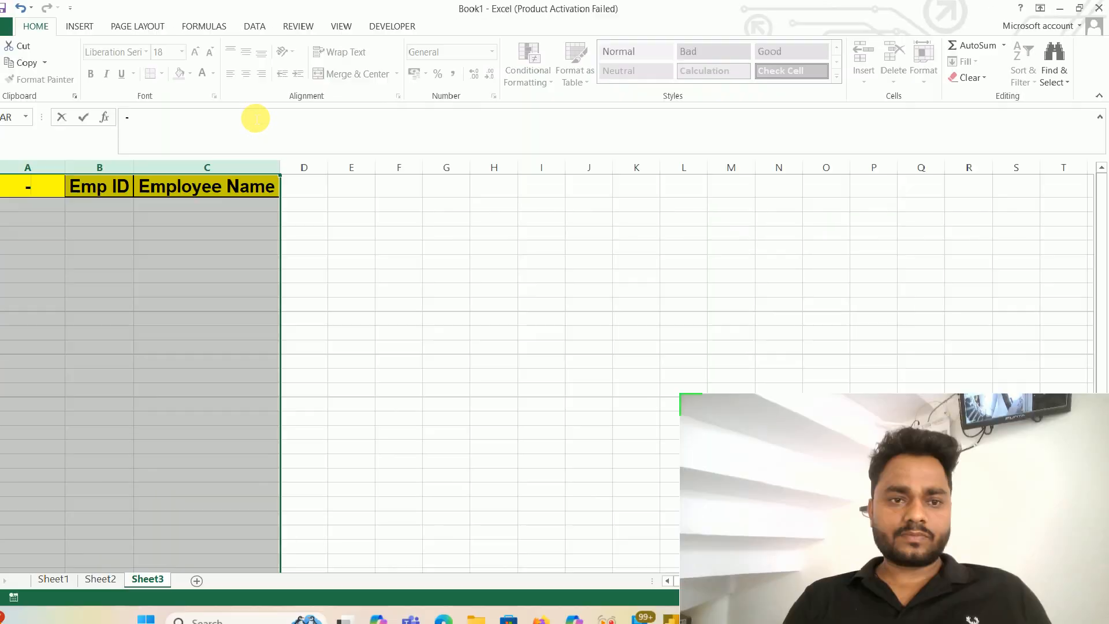
pyautogui.press('Escape')
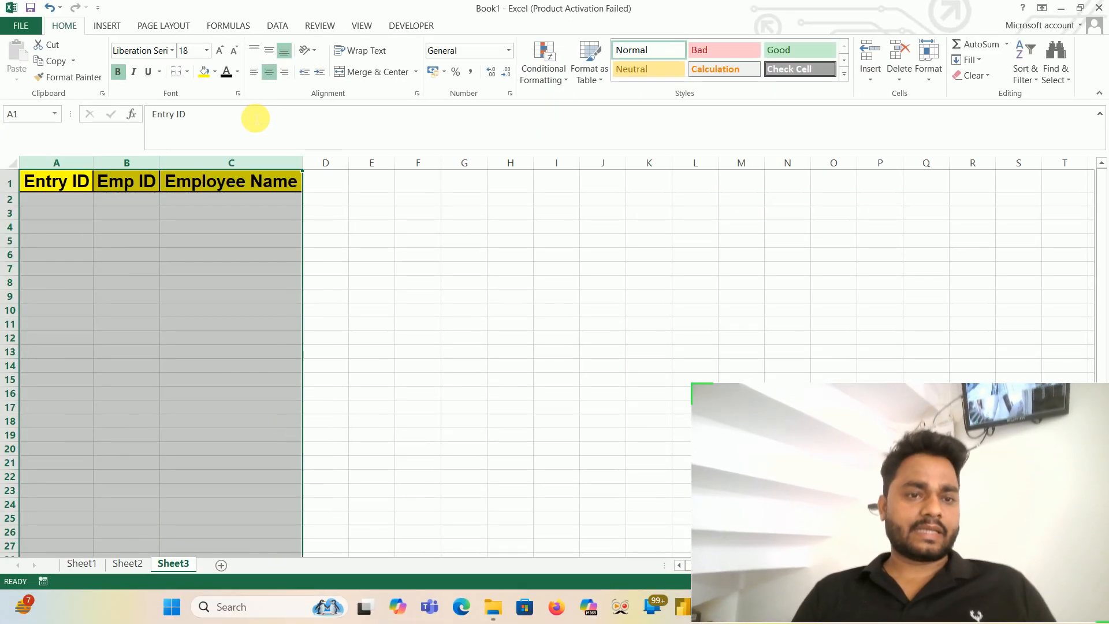
pyautogui.click(52, 214)
pyautogui.click(52, 214)
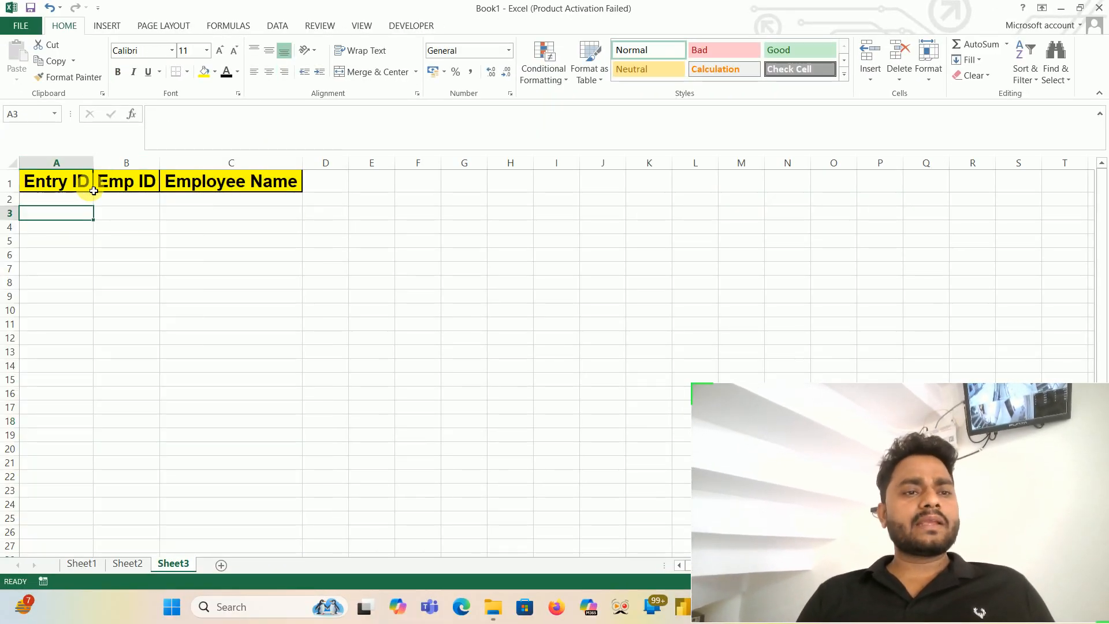
# - Delete the Emp ID column from Sheet3 so that Employee Name sits directly beside Entry ID
pyautogui.click(137, 166)
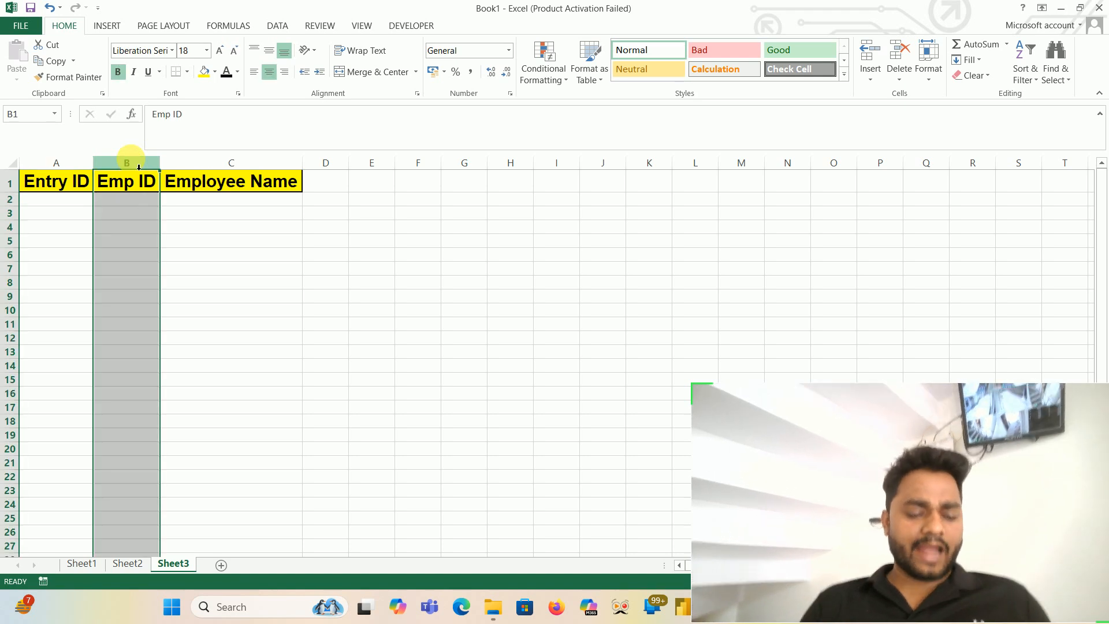
pyautogui.hotkey('ctrl', '-')
pyautogui.press('Left')
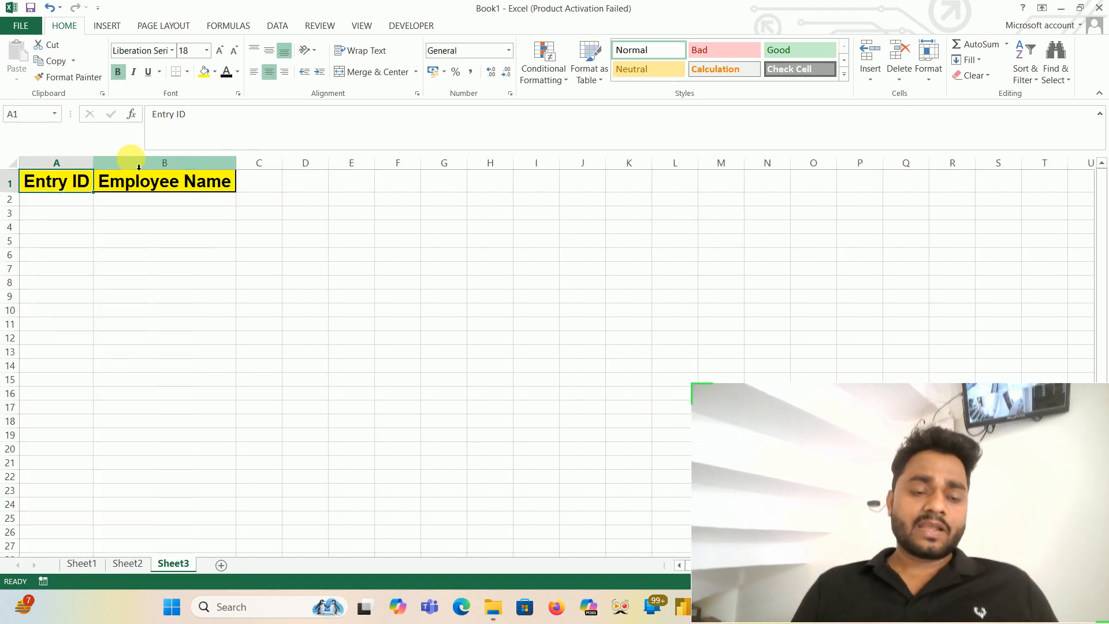
# - Copy the seven entry IDs in A9:A15 of Sheet2 and paste them into Sheet3 starting at A2
pyautogui.press('Down')
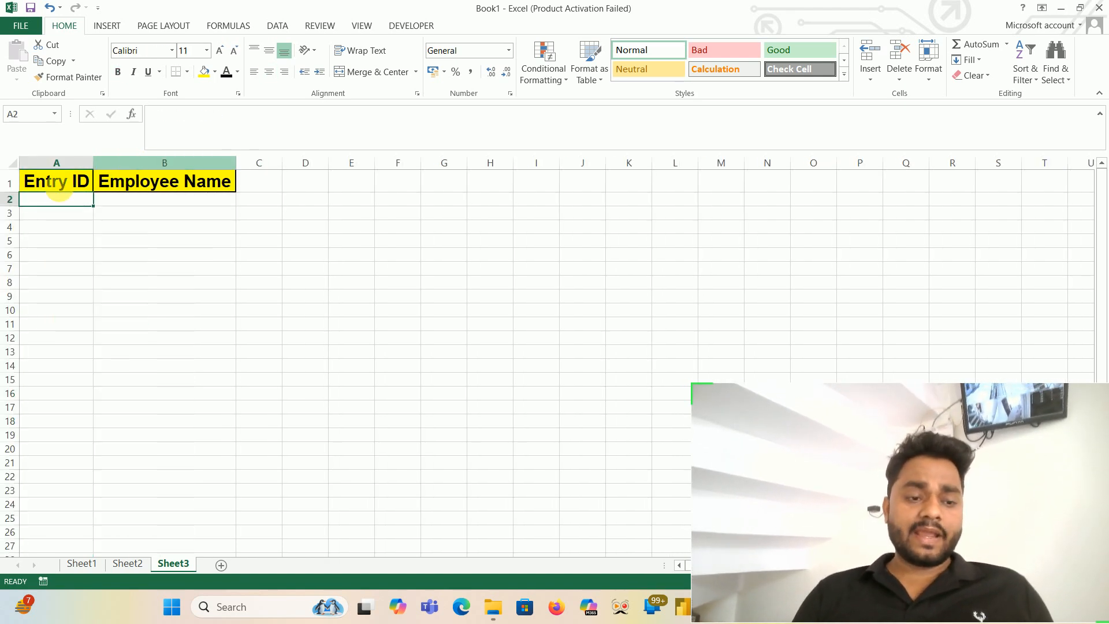
pyautogui.click(139, 565)
pyautogui.moveTo(53, 309); pyautogui.dragTo(64, 401)
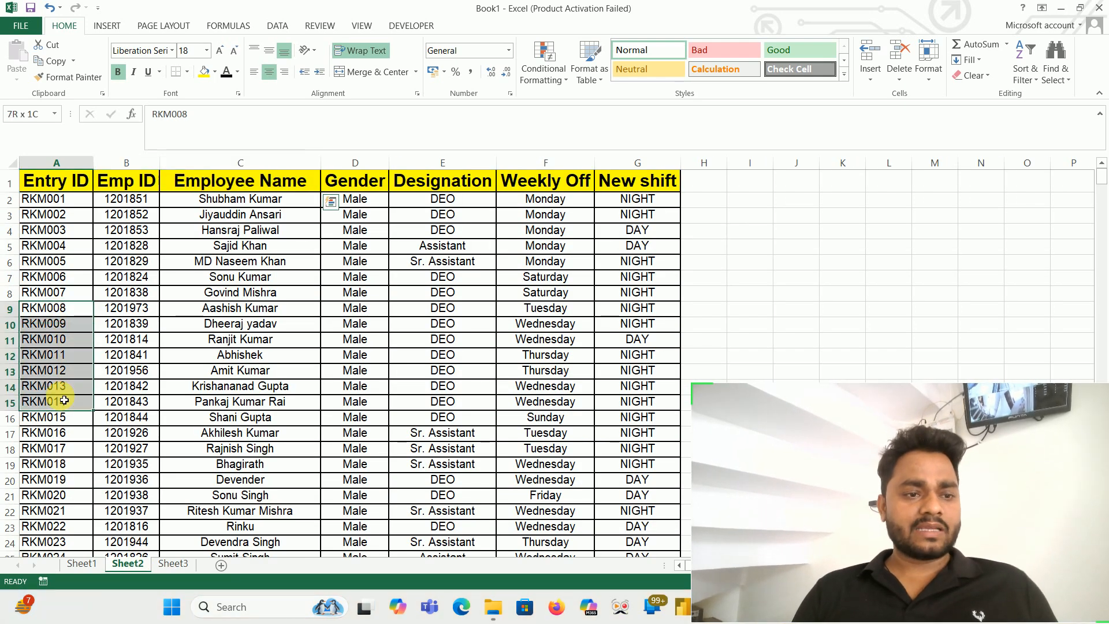
pyautogui.hotkey('ctrl', 'c')
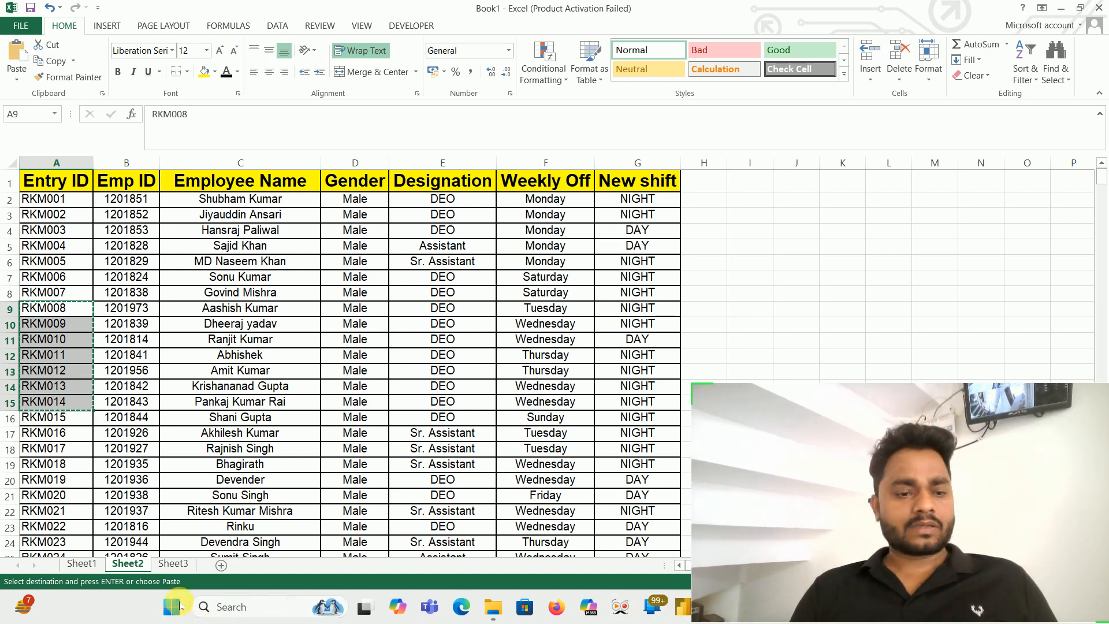
pyautogui.click(171, 565)
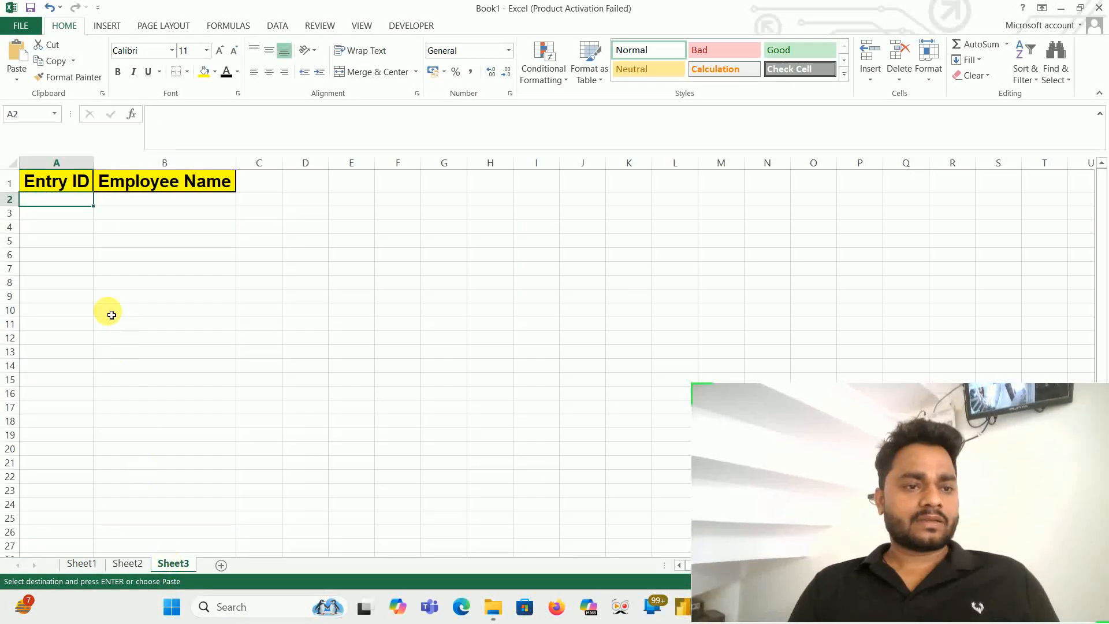
pyautogui.hotkey('ctrl', 'v')
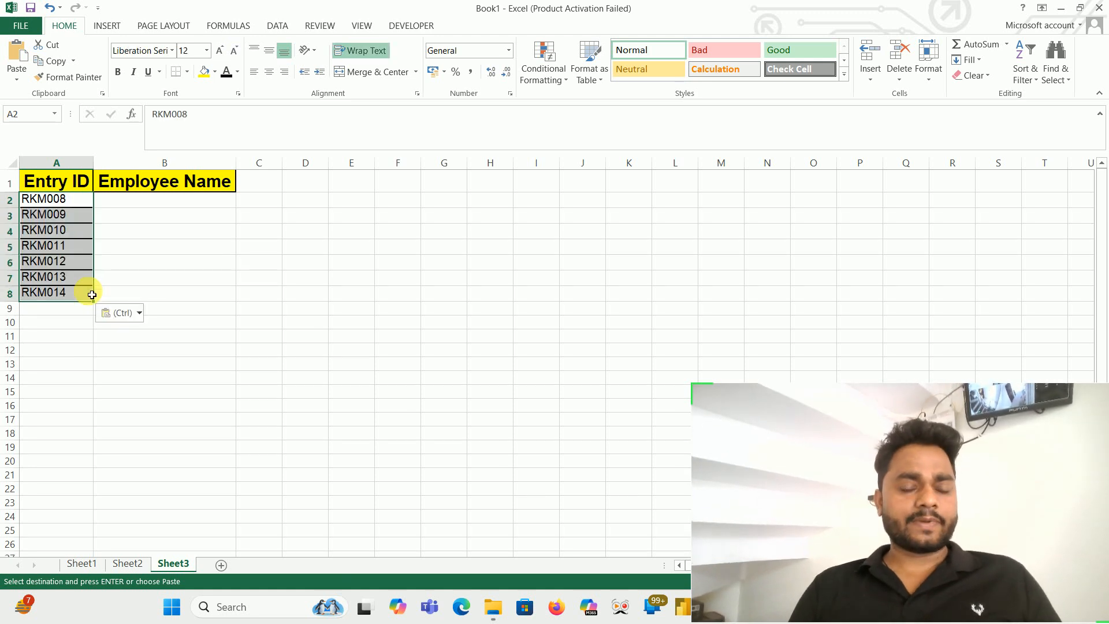
# - Start a VLOOKUP formula in B2 of Sheet3 with the entry ID in A2 as the lookup value
pyautogui.click(150, 203)
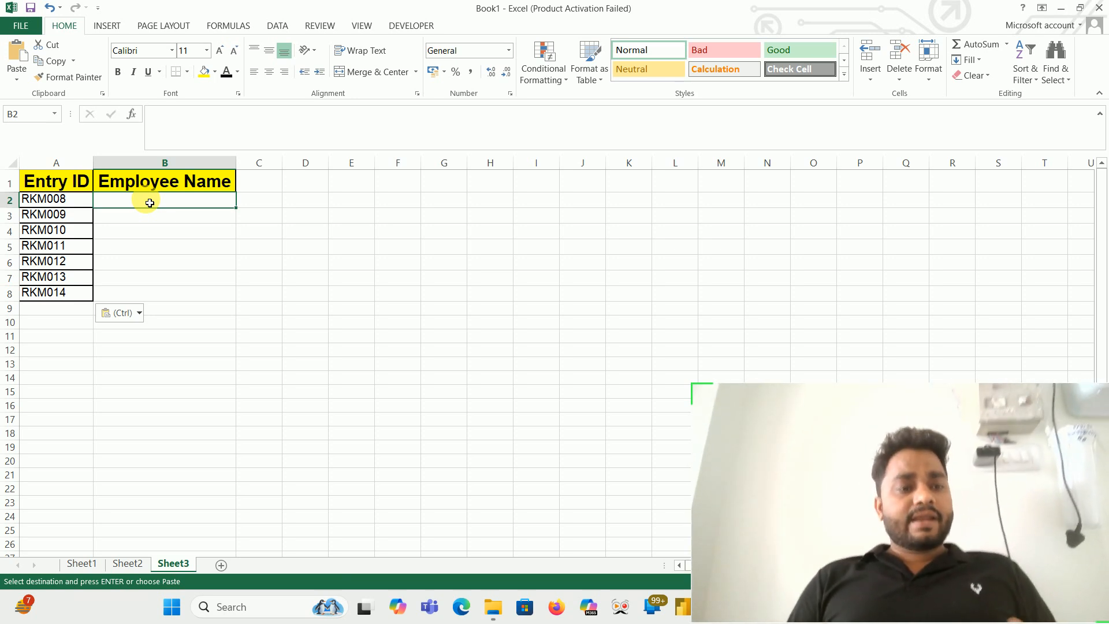
pyautogui.click(70, 202)
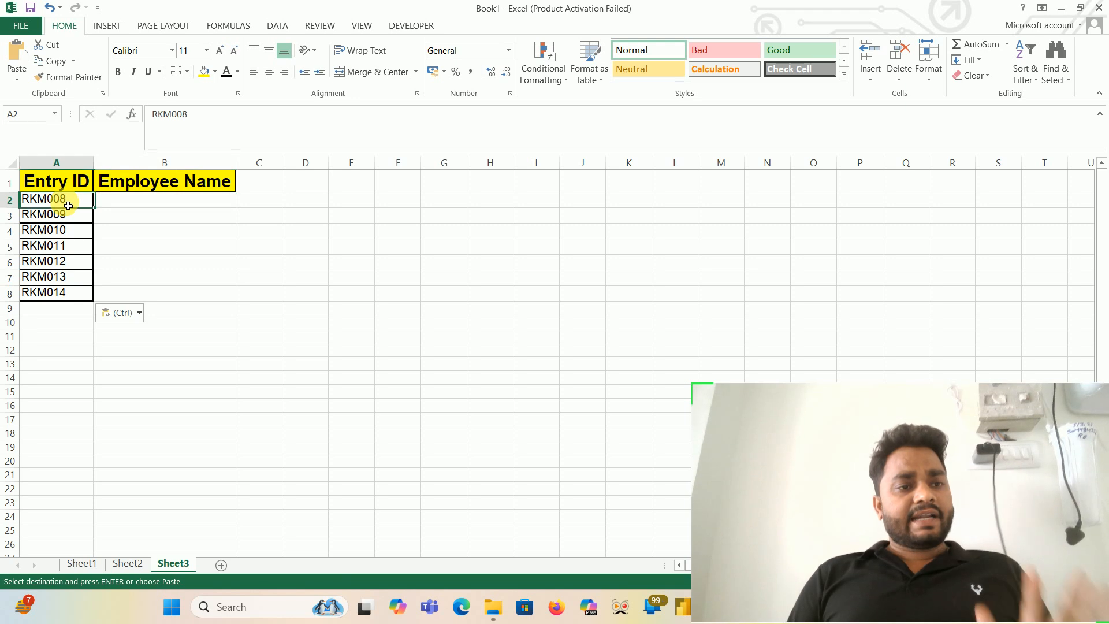
pyautogui.click(142, 203)
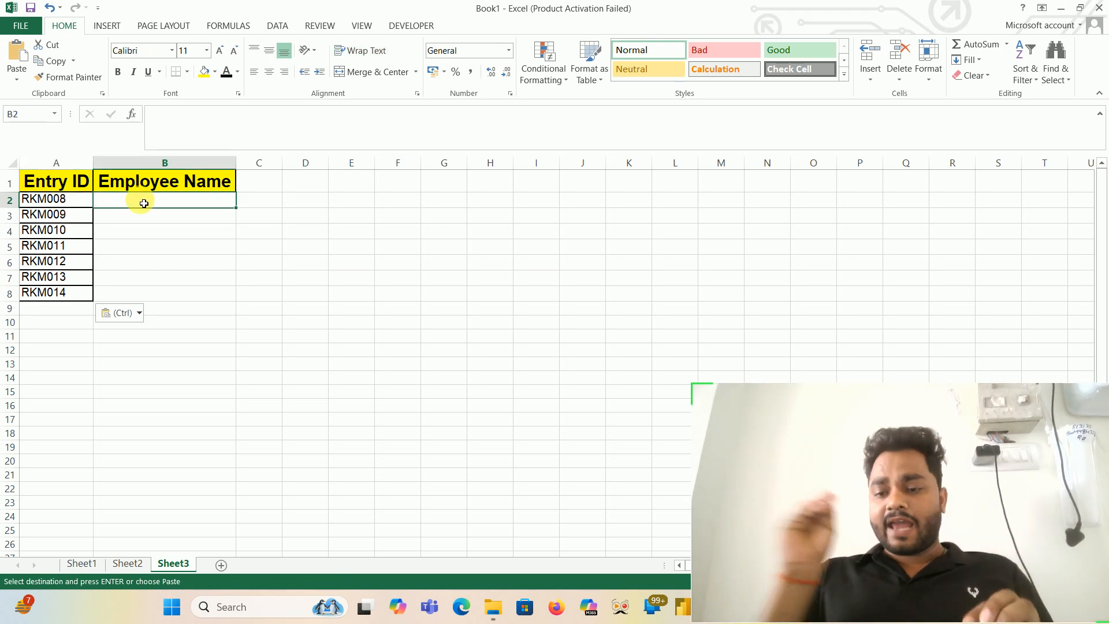
pyautogui.write('=')
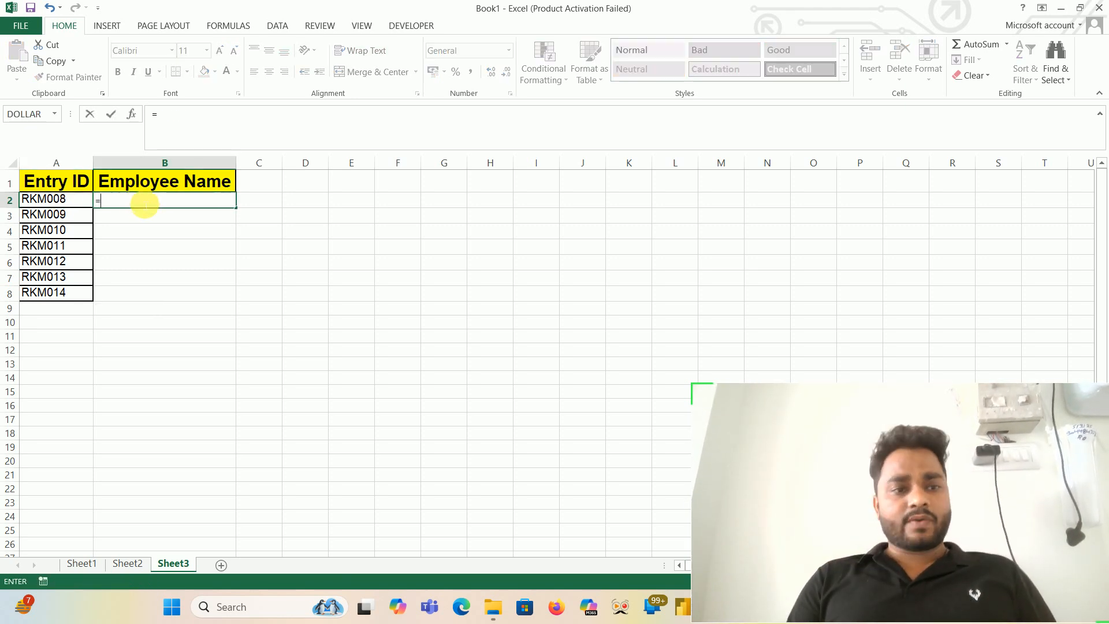
pyautogui.write('vl')
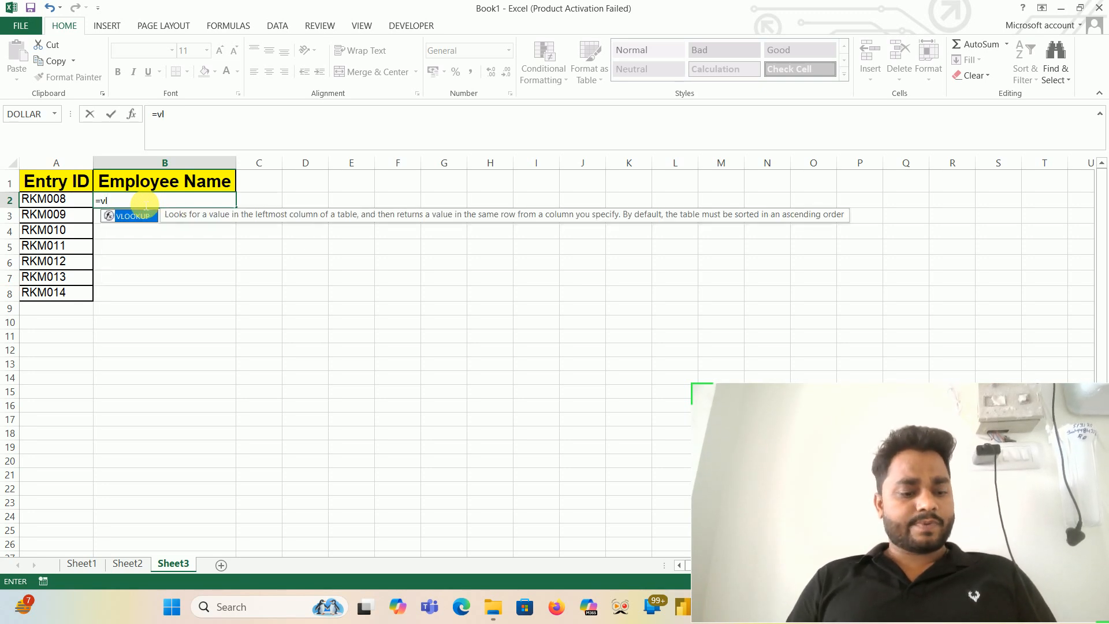
pyautogui.press('Tab')
pyautogui.click(52, 203)
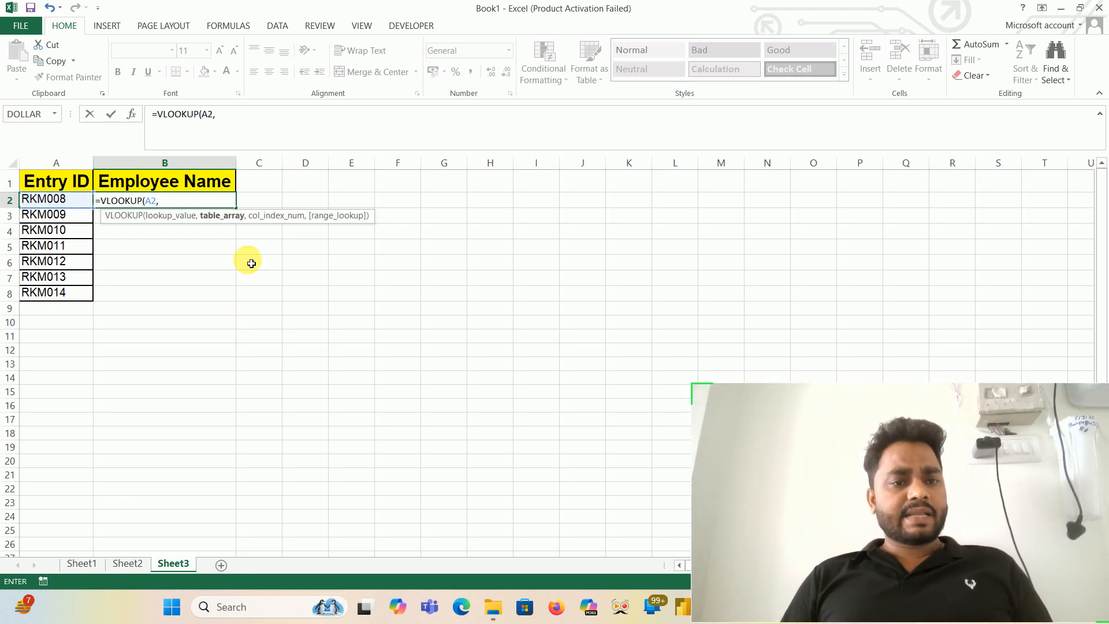
# - Set columns A to G of Sheet2 as the table array of the VLOOKUP formula
pyautogui.click(141, 565)
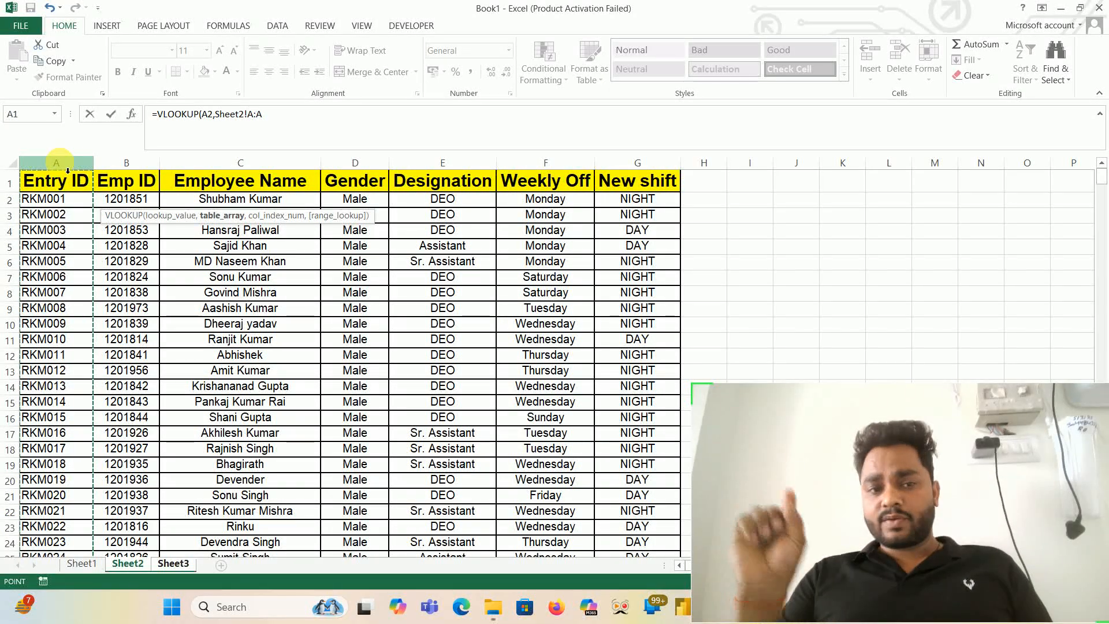
pyautogui.hotkey('shift', 'Right')
pyautogui.hotkey('shift', 'Right')
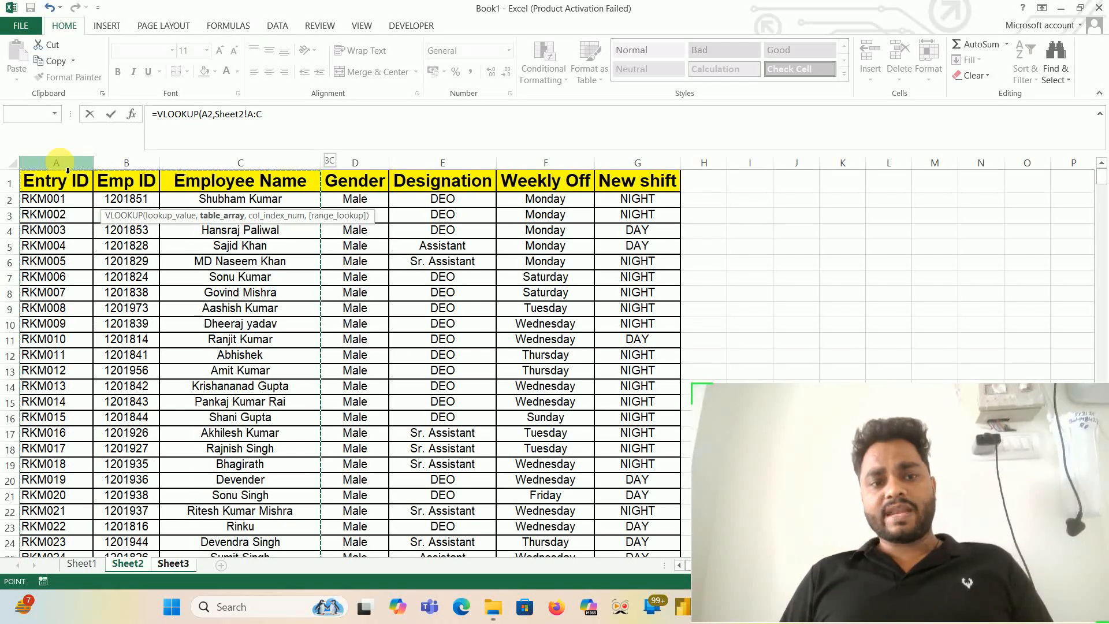
pyautogui.hotkey('shift', 'Right')
pyautogui.hotkey('shift', 'Right')
pyautogui.hotkey('shift', 'Right')
pyautogui.hotkey('shift', 'Right')
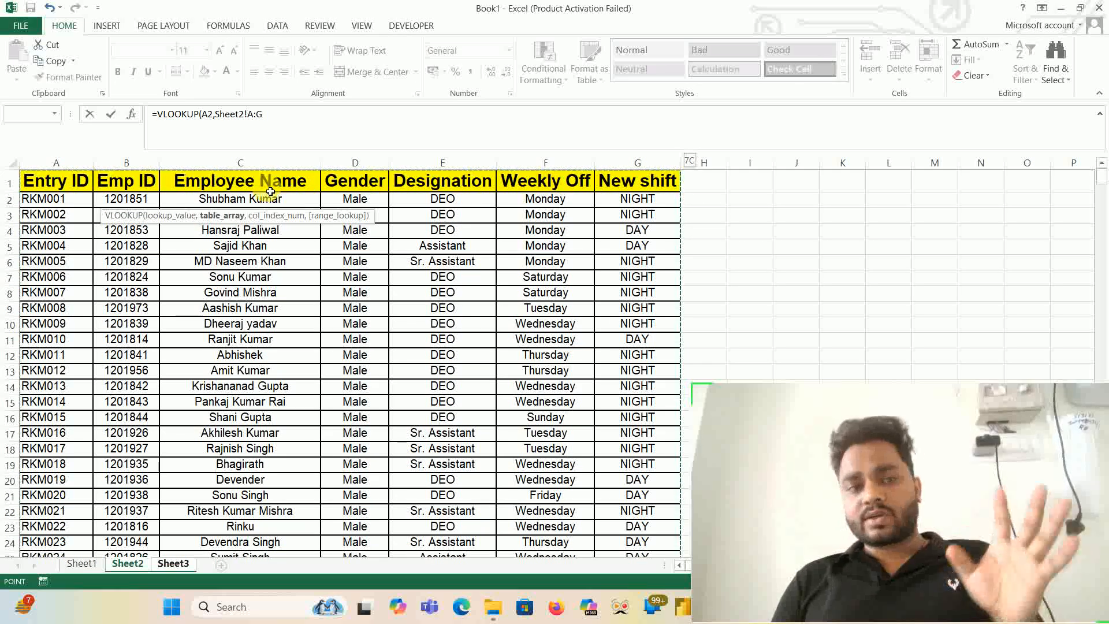
# - Complete the VLOOKUP formula with column index 3 and exact match 0, and enter it
pyautogui.write(',')
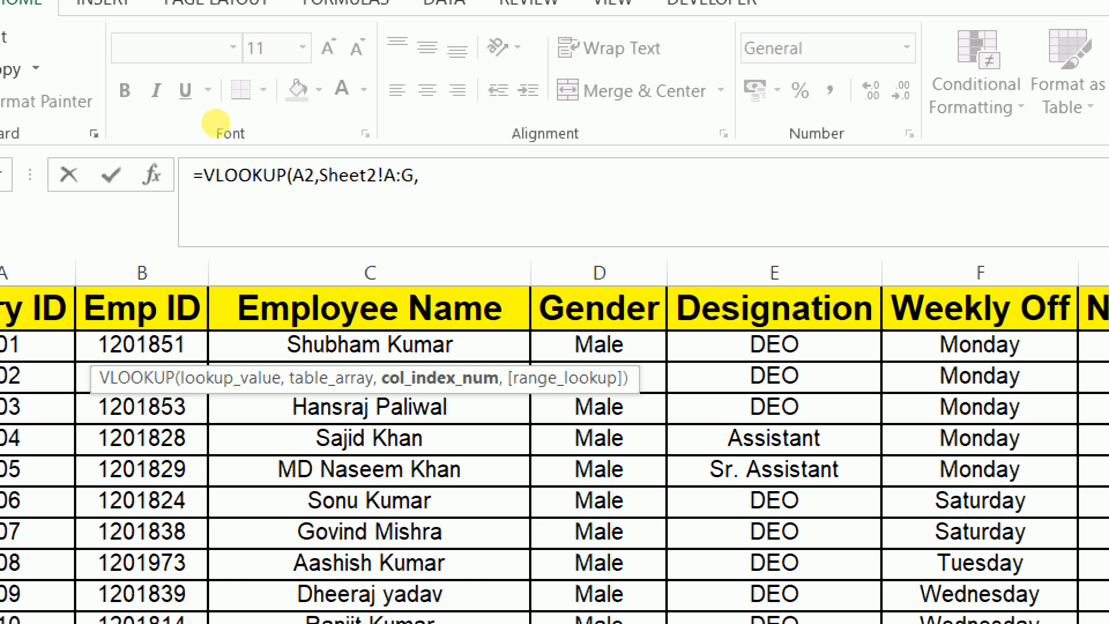
pyautogui.click(289, 117)
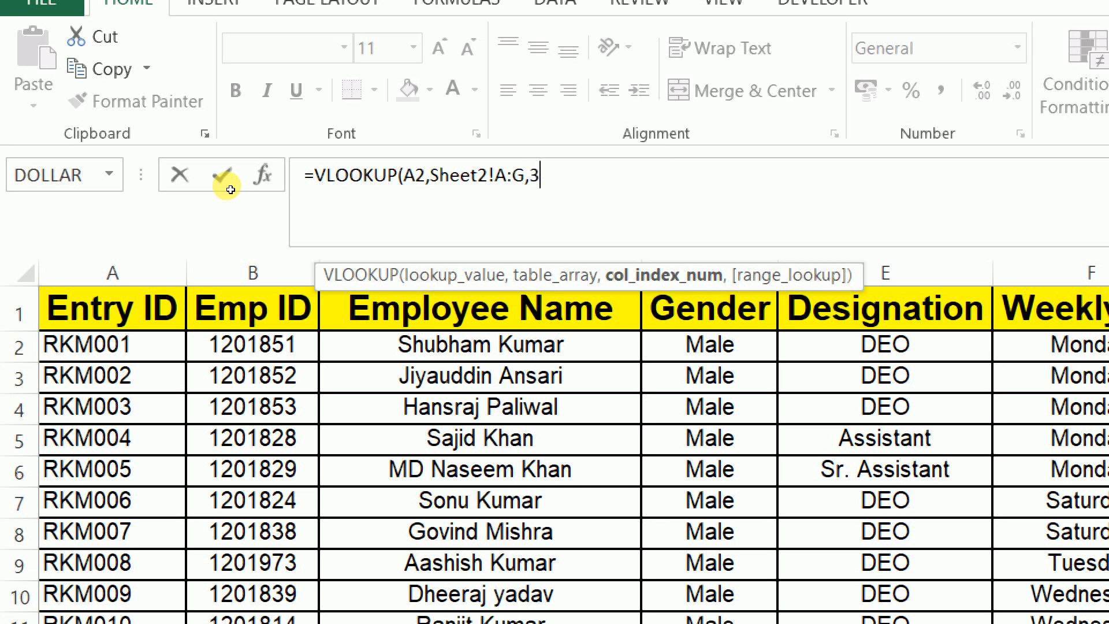
pyautogui.write(',')
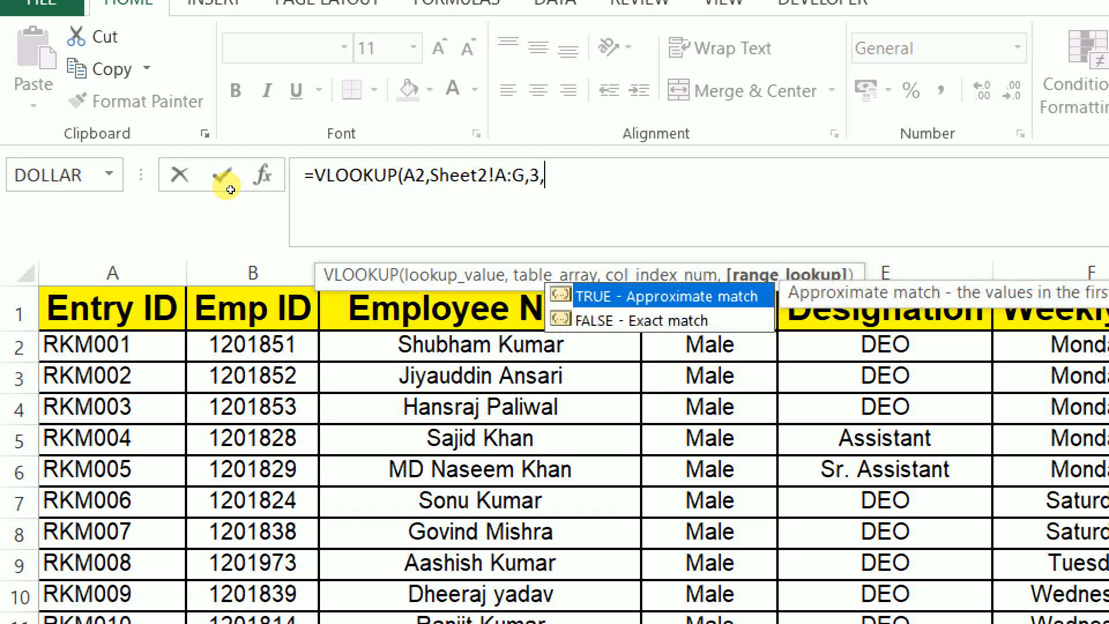
pyautogui.write('0)')
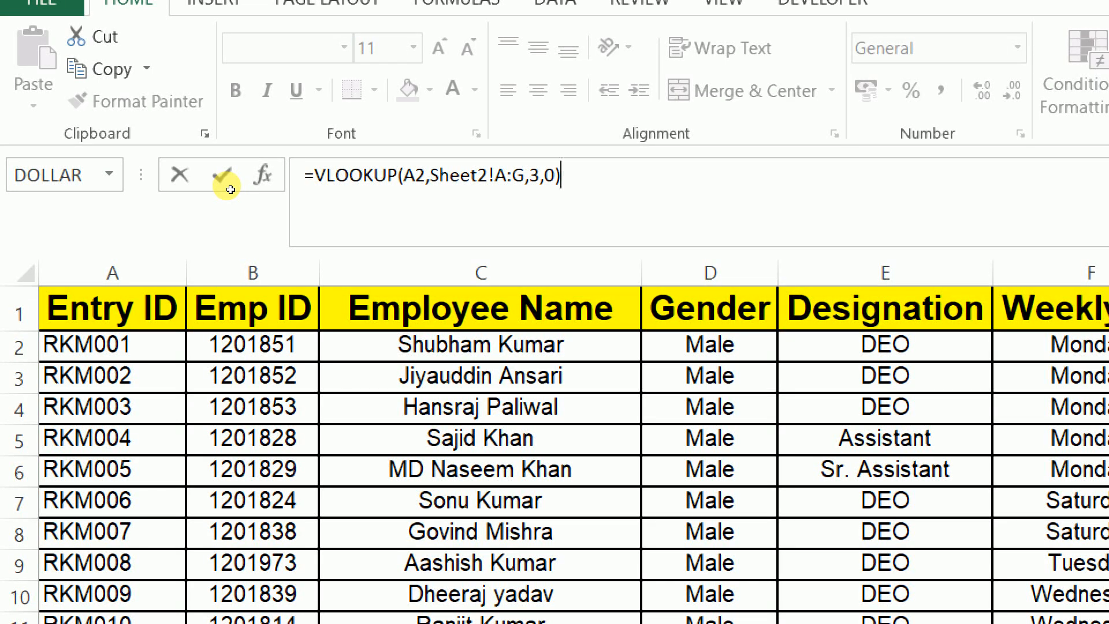
pyautogui.press('Return')
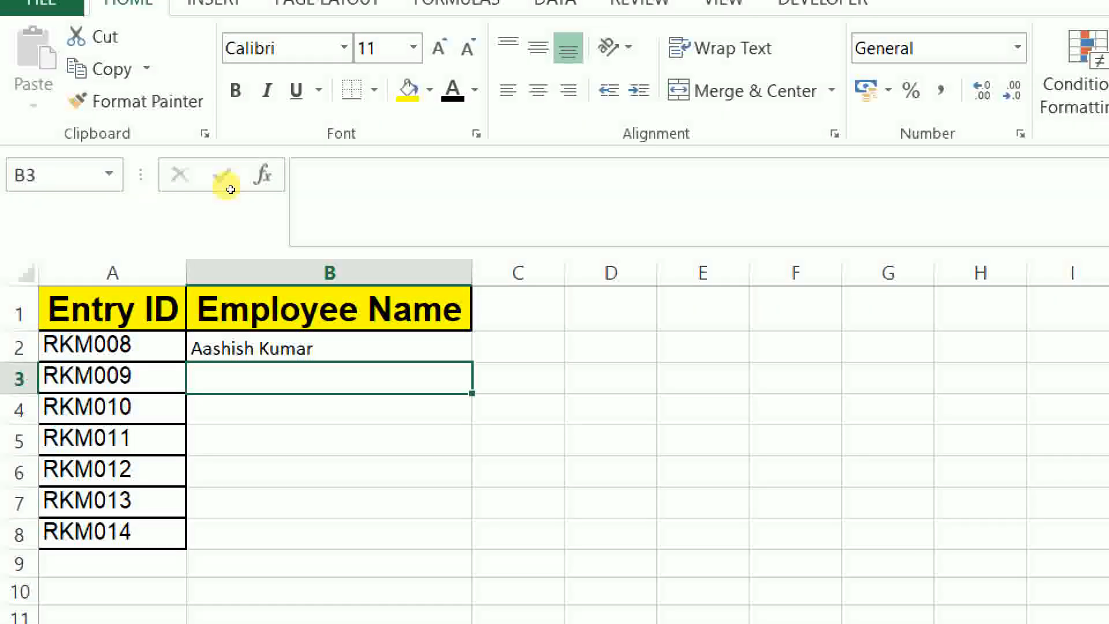
# - Fill the VLOOKUP formula from B2 down through B8 for the remaining entry IDs
pyautogui.press('Up')
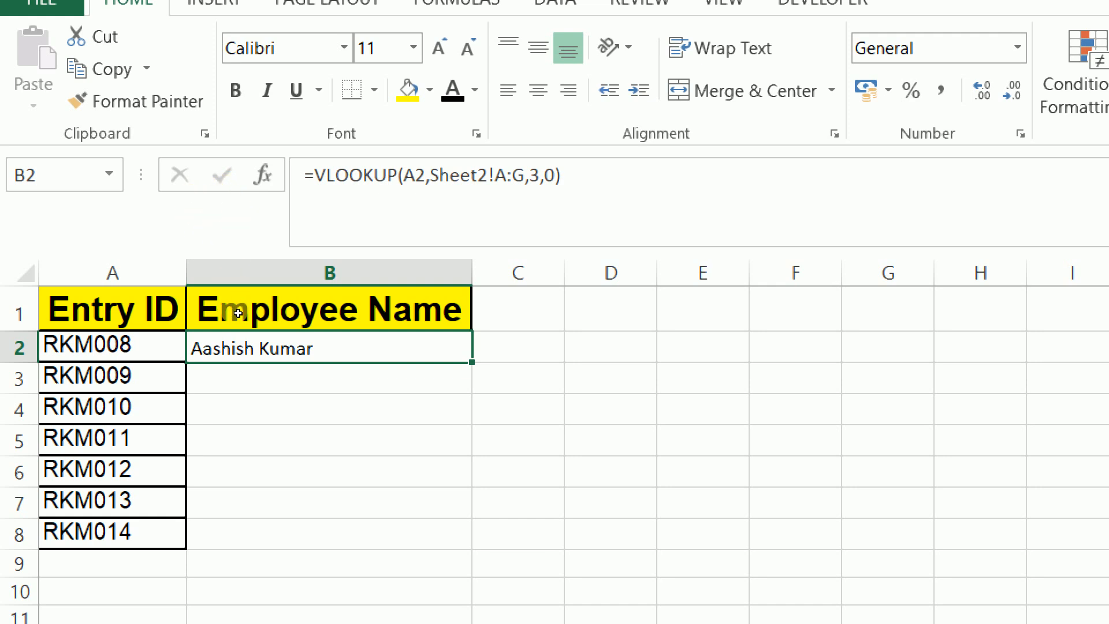
pyautogui.hotkey('shift', 'Down')
pyautogui.hotkey('shift', 'Down')
pyautogui.hotkey('shift', 'Down')
pyautogui.hotkey('shift', 'Down')
pyautogui.hotkey('shift', 'Down')
pyautogui.hotkey('shift', 'Down')
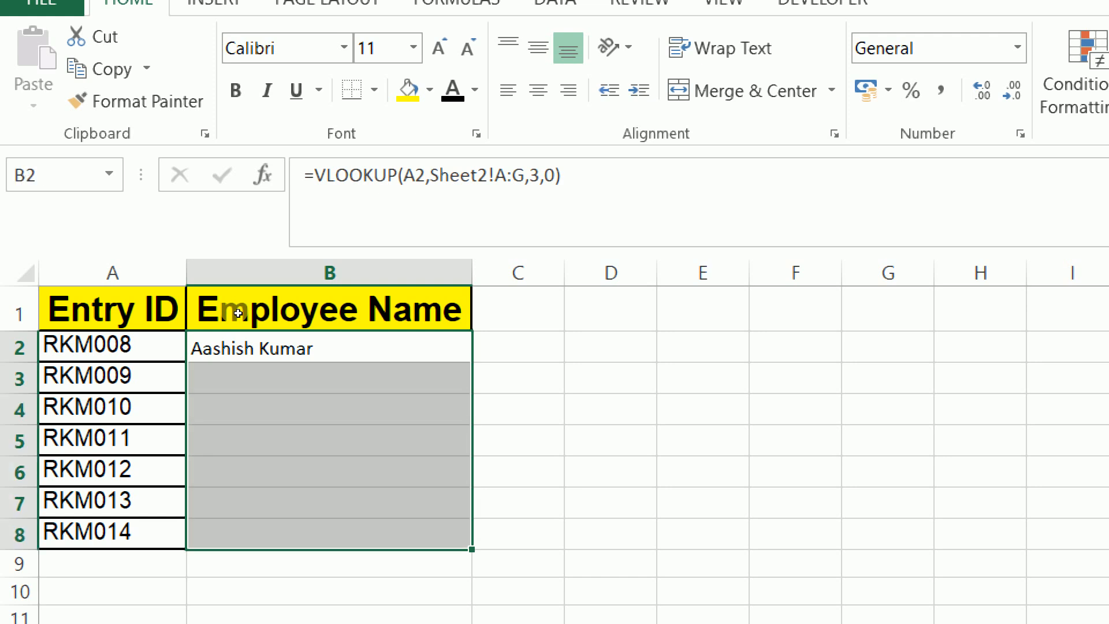
pyautogui.hotkey('ctrl', 'd')
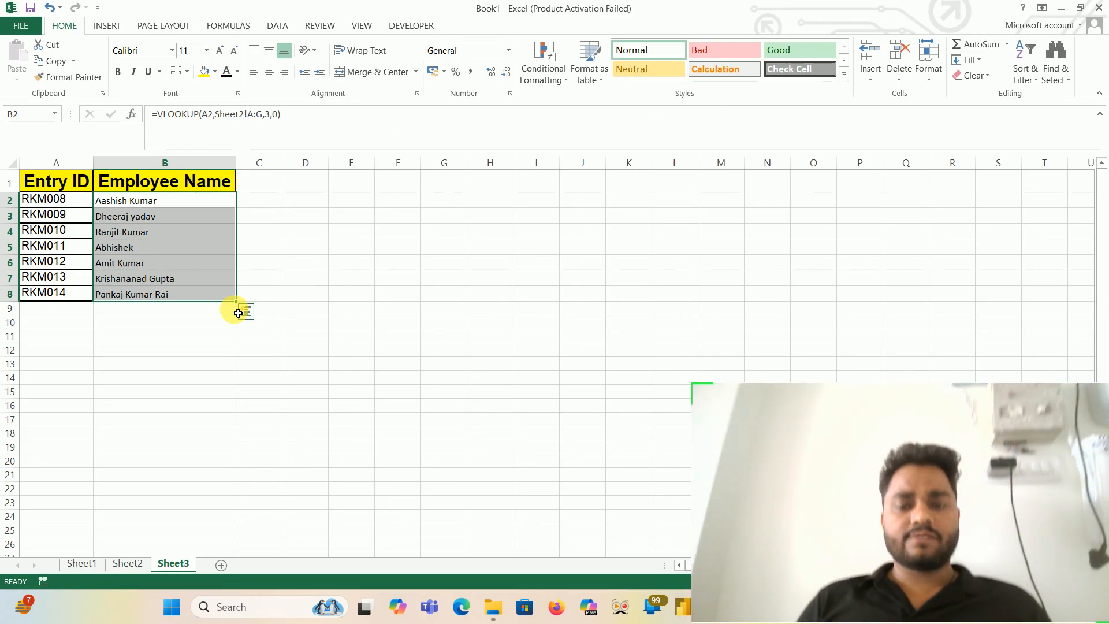
# - Widen column A and move the Entry ID header from A1 to I1 with Cut and Paste
pyautogui.moveTo(93, 163); pyautogui.dragTo(156, 184)
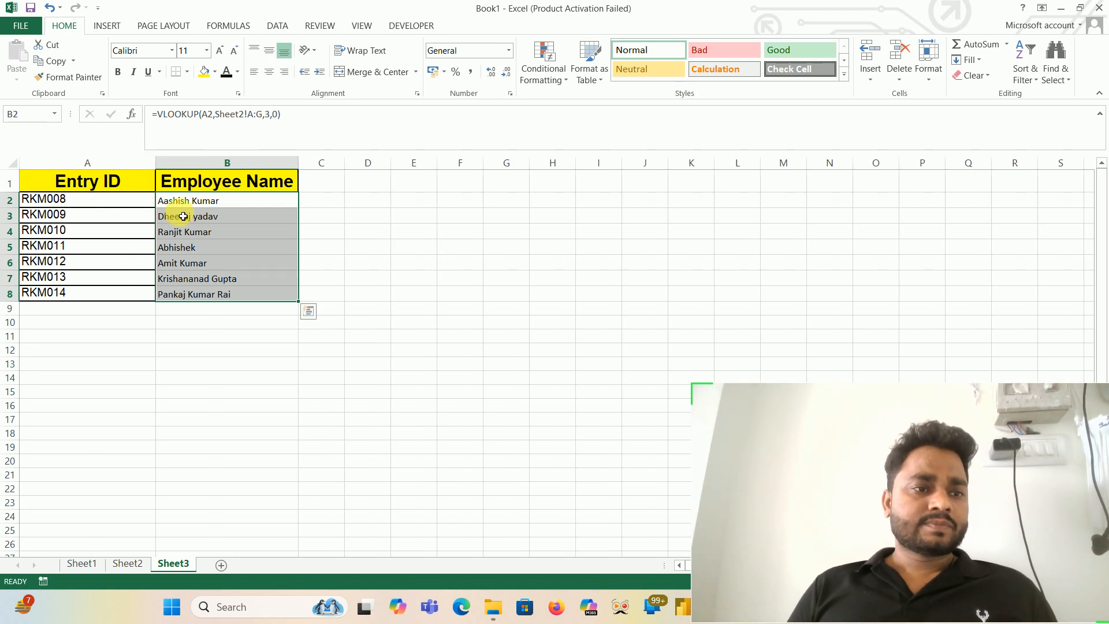
pyautogui.click(145, 201)
pyautogui.click(122, 179)
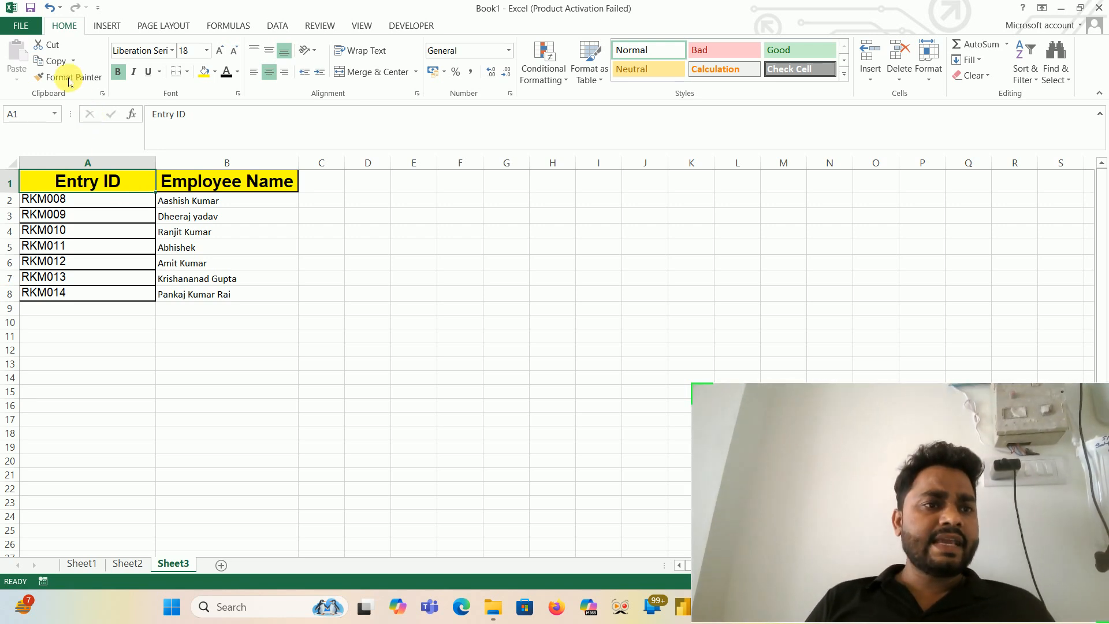
pyautogui.click(50, 52)
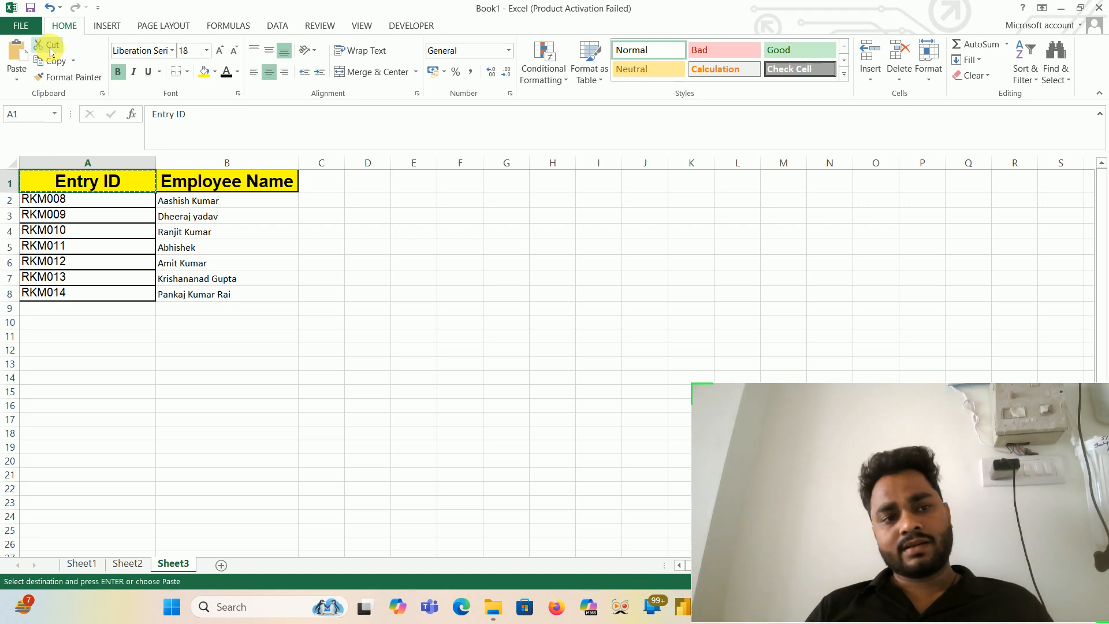
pyautogui.click(599, 182)
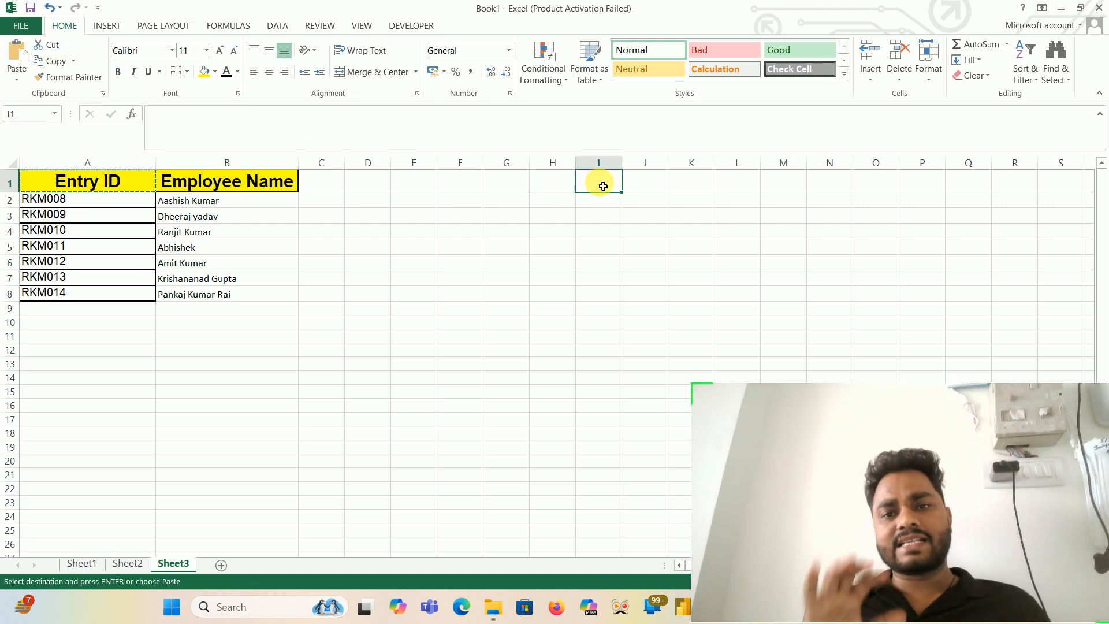
pyautogui.click(18, 48)
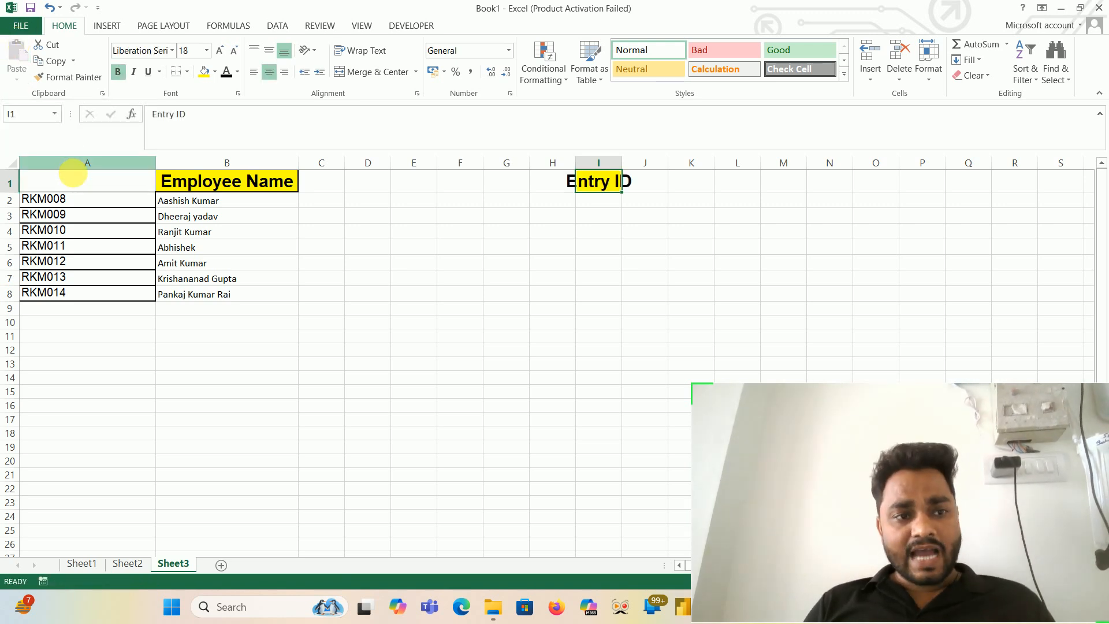
pyautogui.click(77, 187)
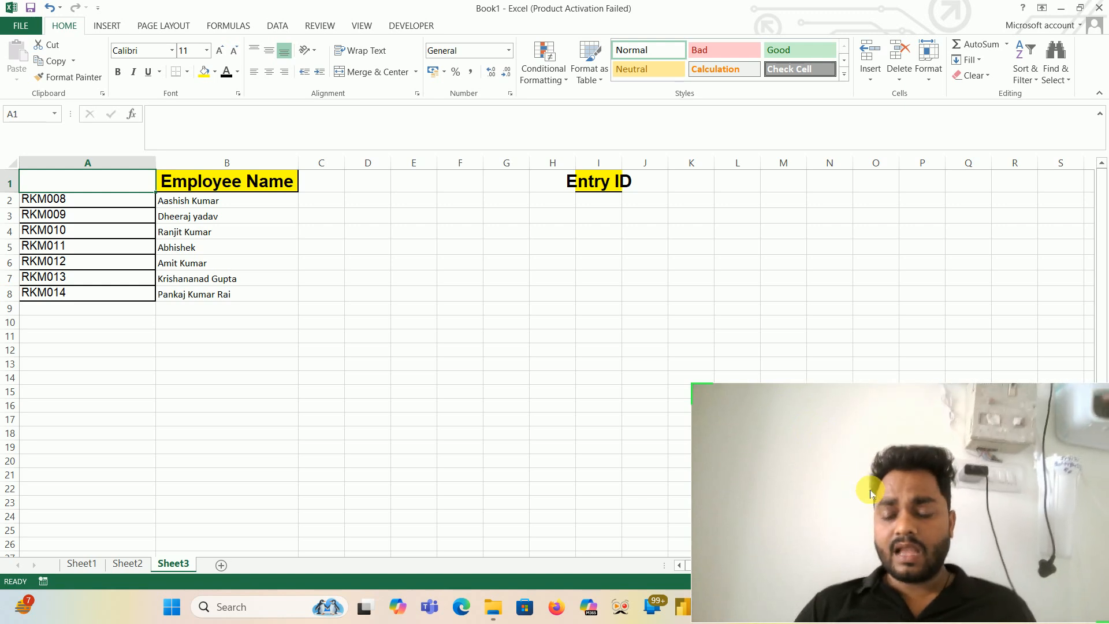
# - Raise the Windows system volume to near maximum and return to the worksheet
pyautogui.moveTo(871, 490); pyautogui.dragTo(866, 401)
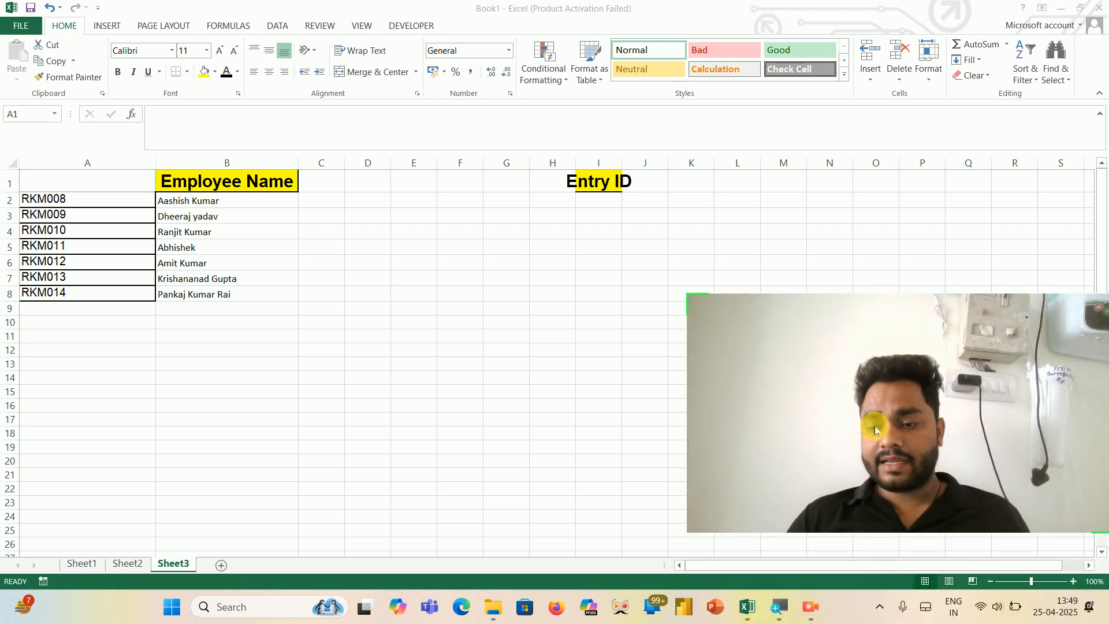
pyautogui.click(985, 613)
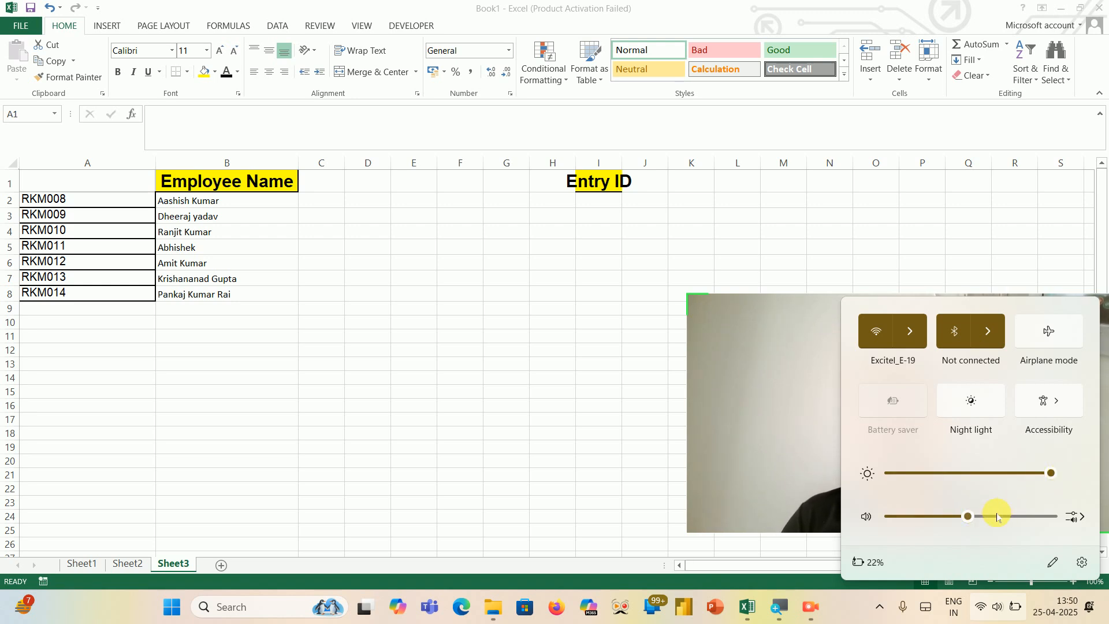
pyautogui.click(1037, 516)
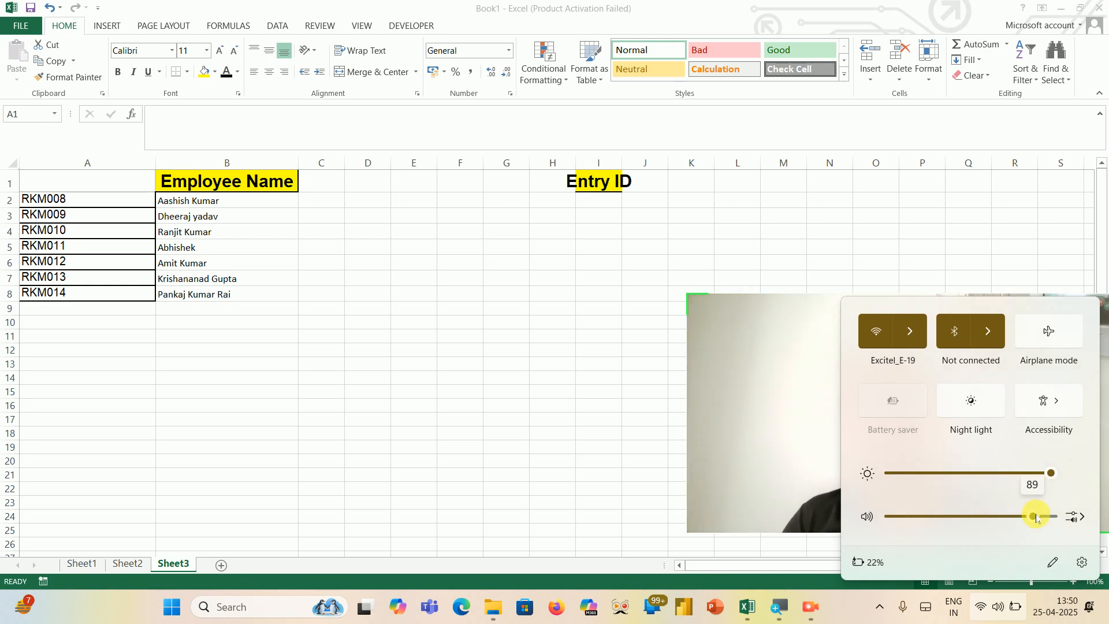
pyautogui.click(581, 362)
pyautogui.moveTo(849, 432); pyautogui.dragTo(856, 537)
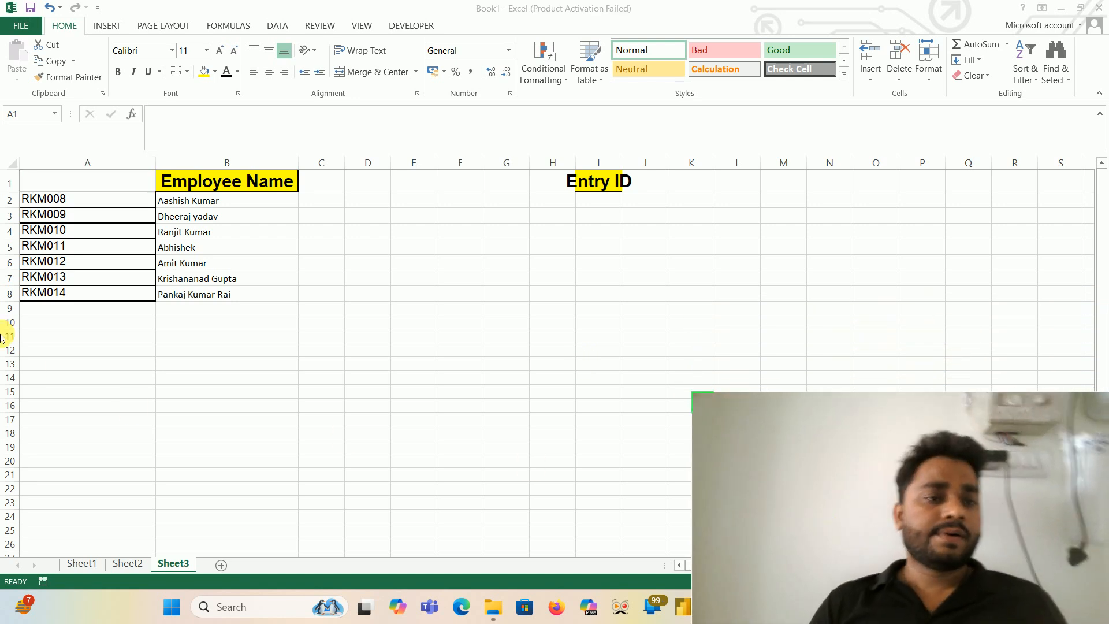
pyautogui.click(602, 186)
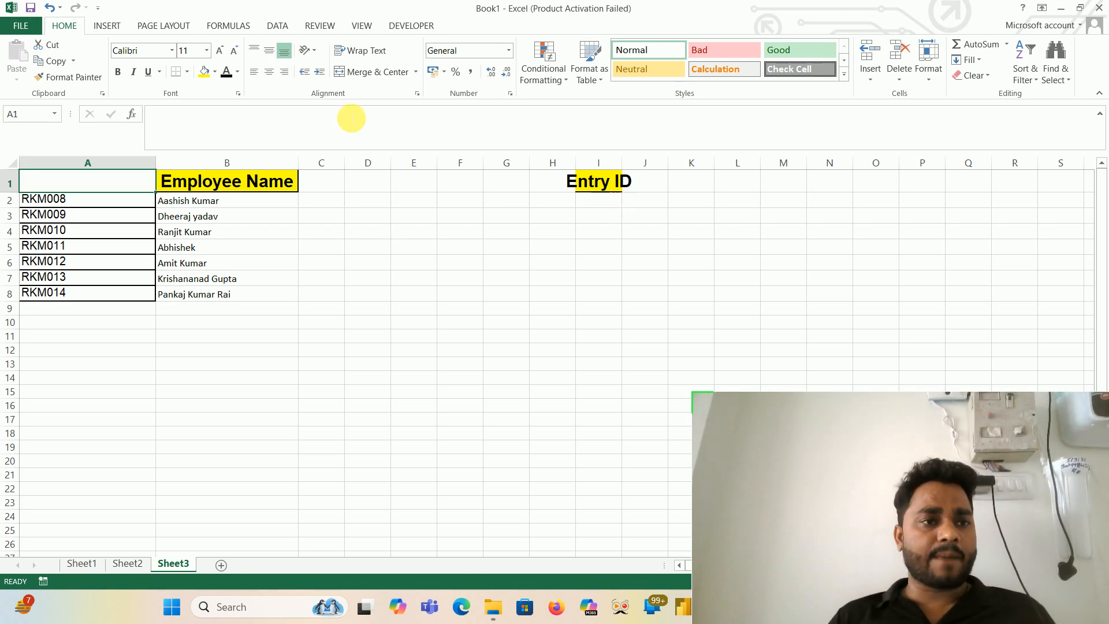
pyautogui.click(51, 62)
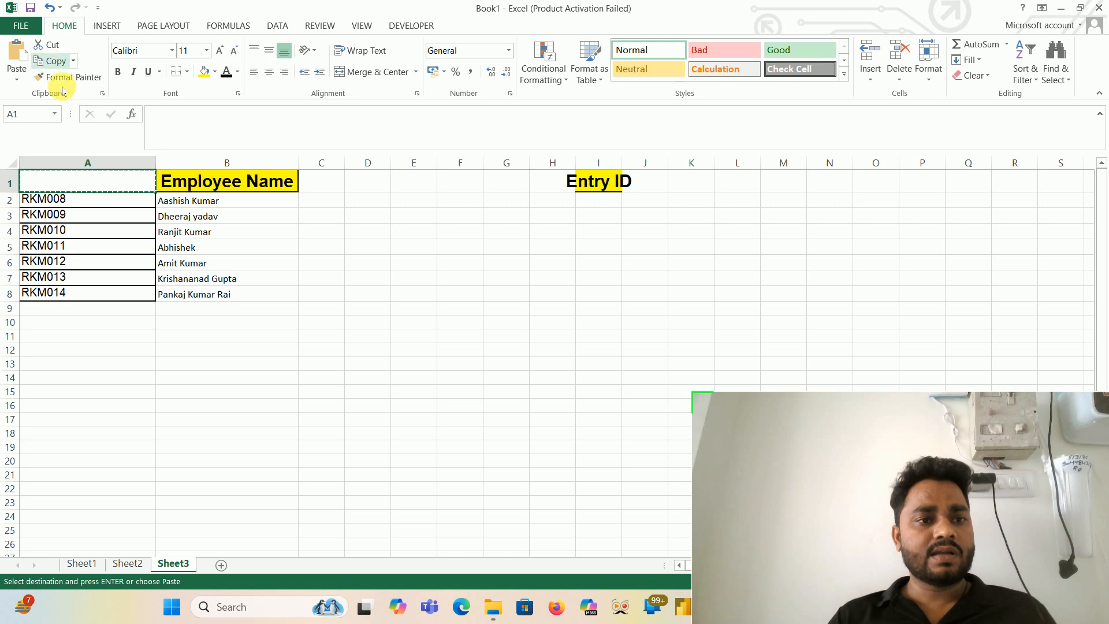
pyautogui.click(9, 62)
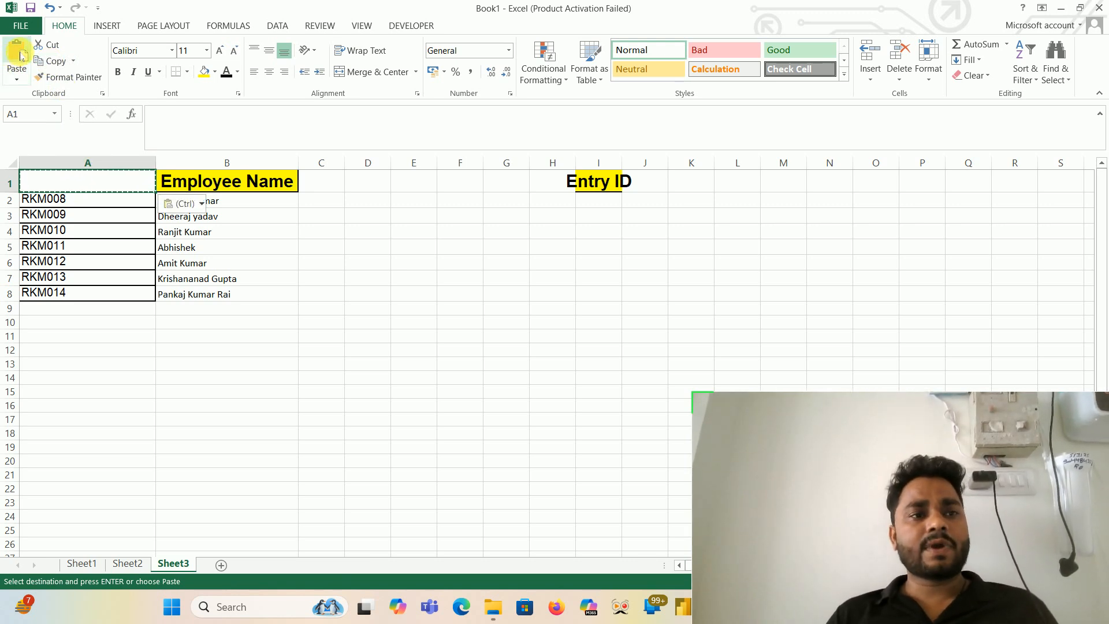
# - Copy the Entry ID header from I1 and paste it into A1
pyautogui.click(611, 188)
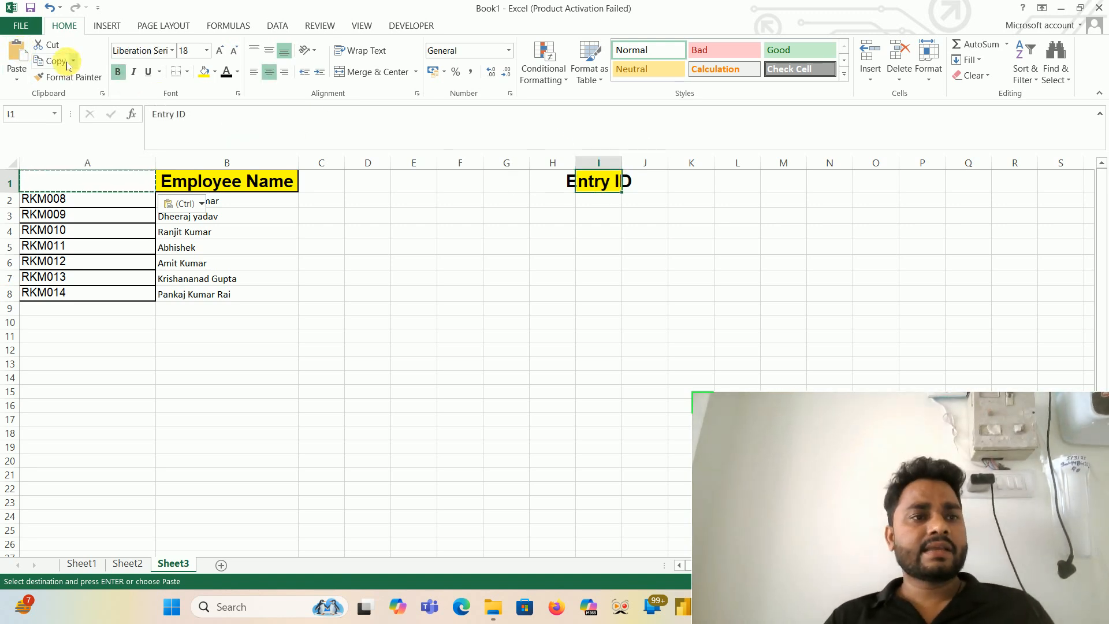
pyautogui.click(59, 63)
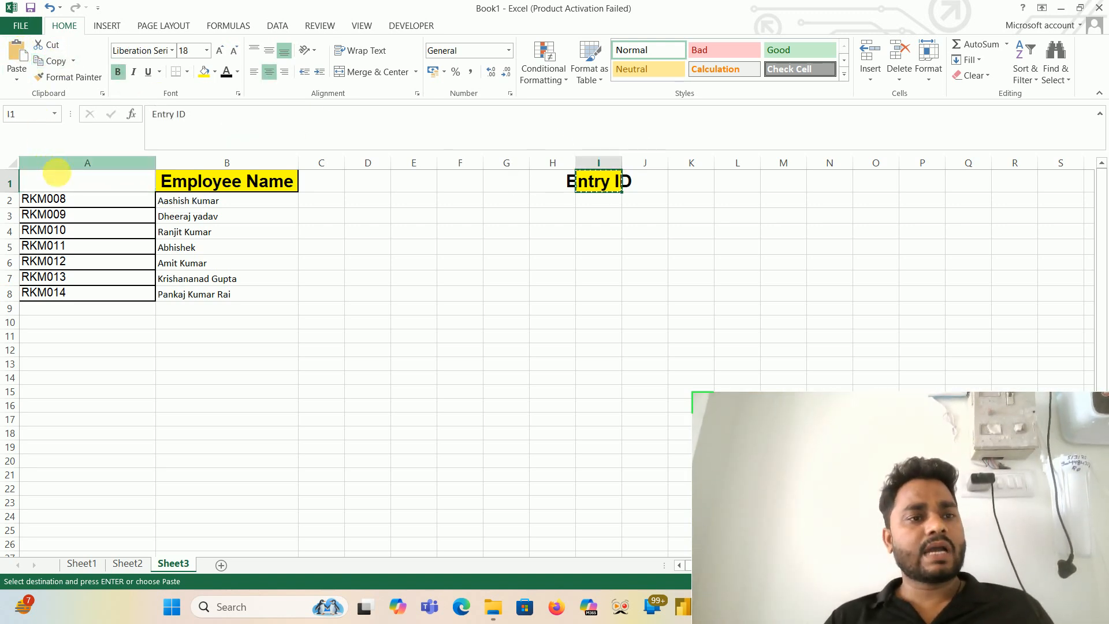
pyautogui.click(67, 187)
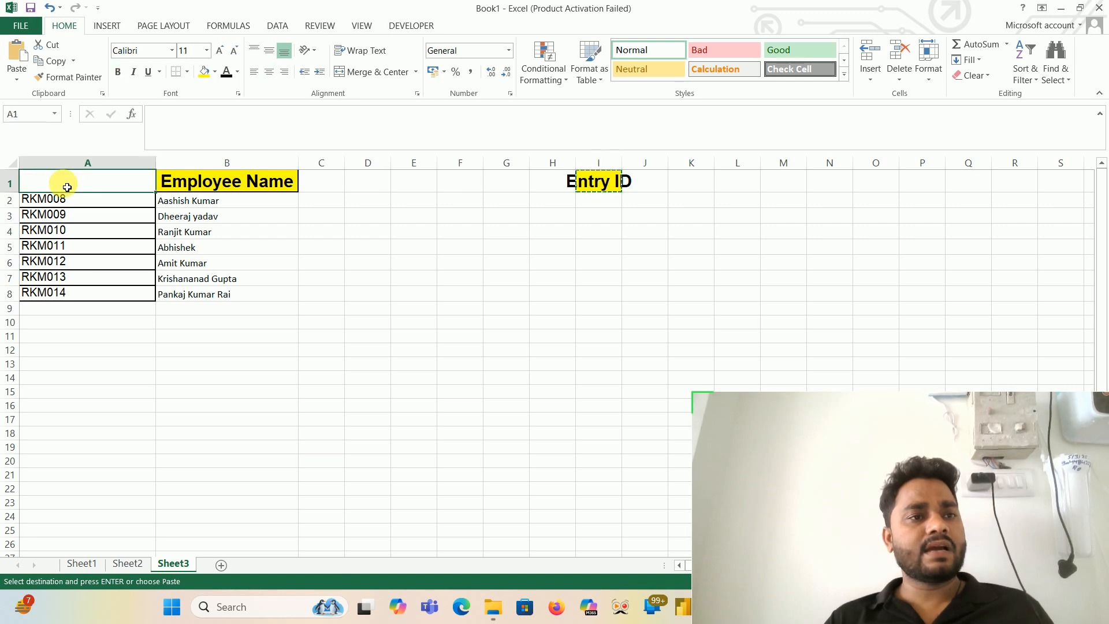
pyautogui.click(19, 61)
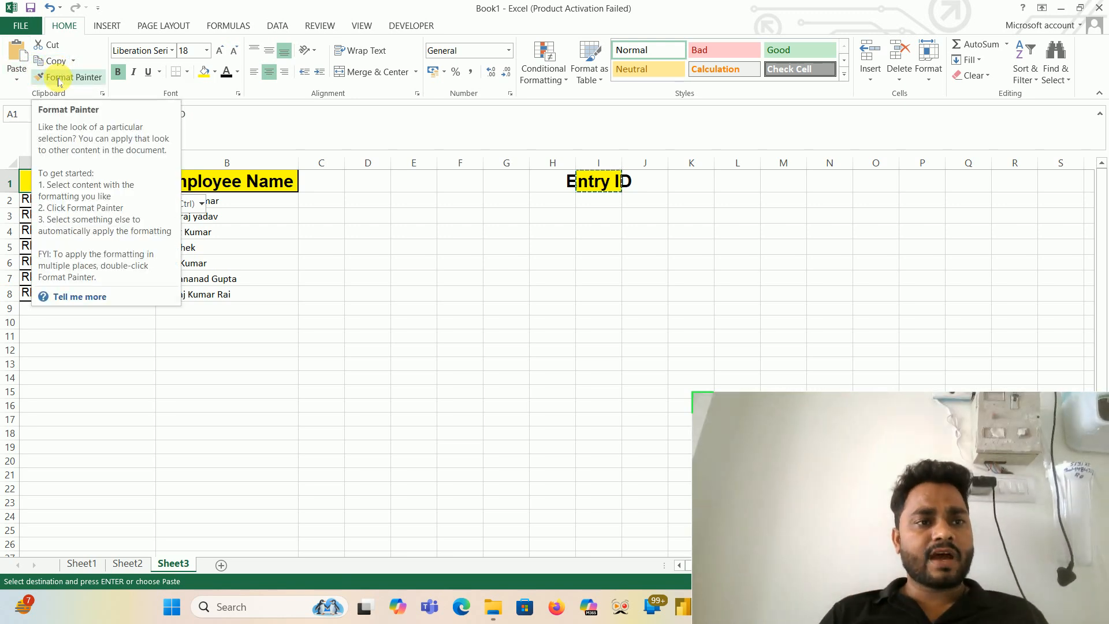
# - Copy the Employee Name header's formatting from B1 to A2:B8 with Format Painter
pyautogui.click(59, 79)
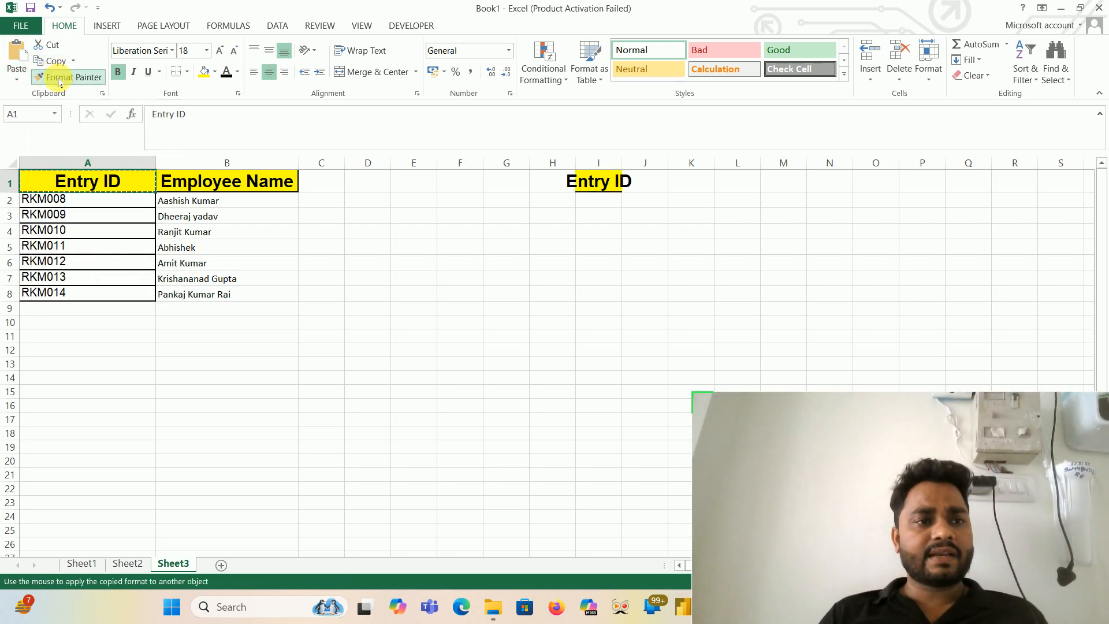
pyautogui.click(98, 184)
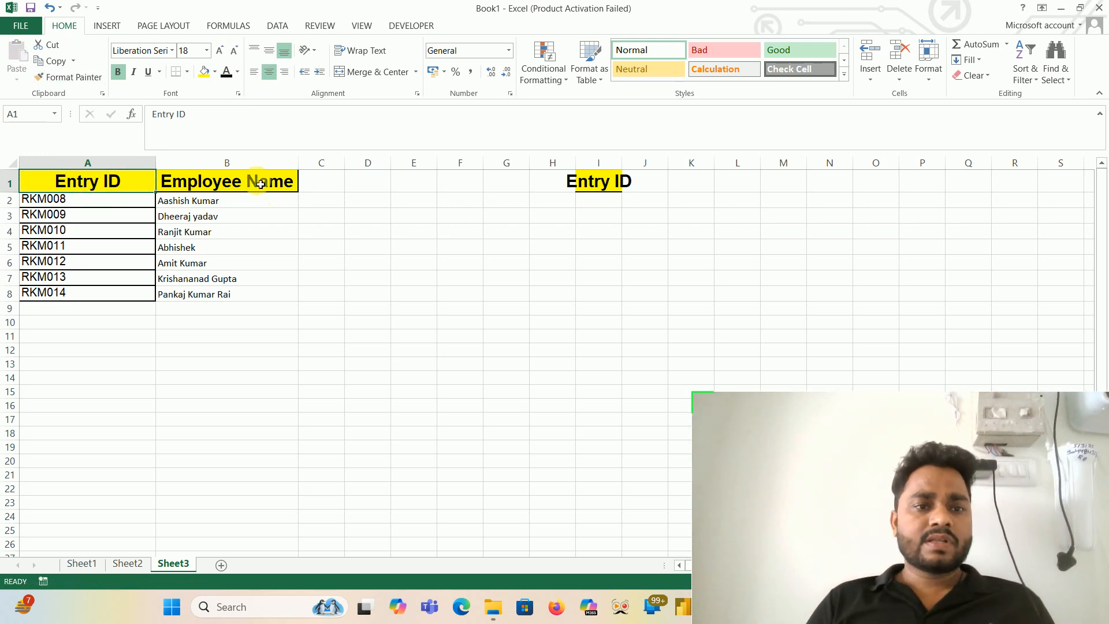
pyautogui.click(259, 183)
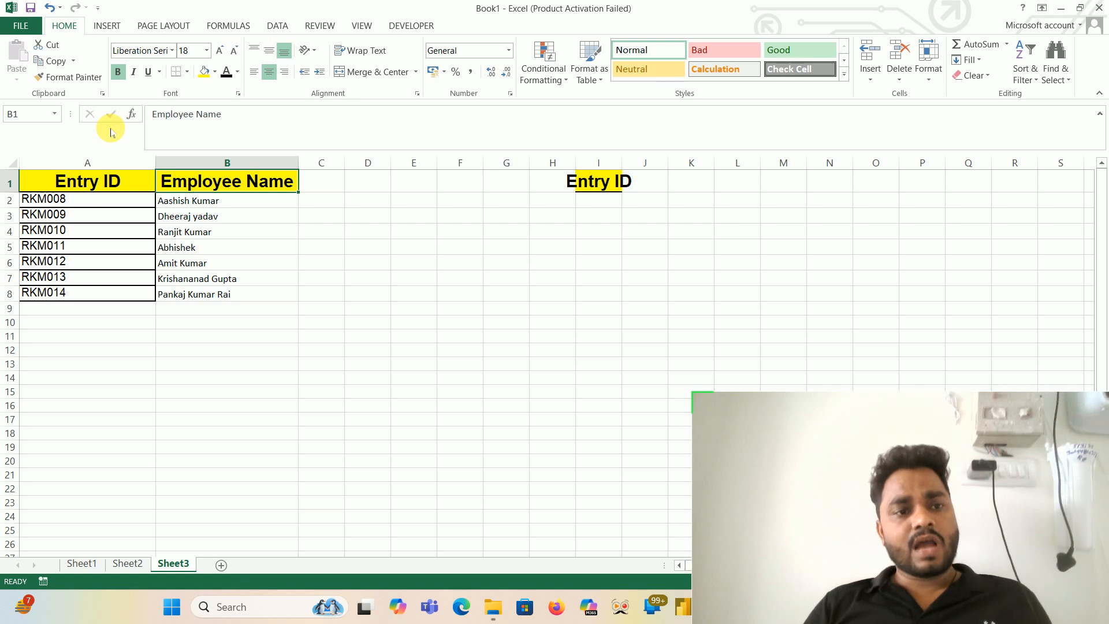
pyautogui.click(64, 81)
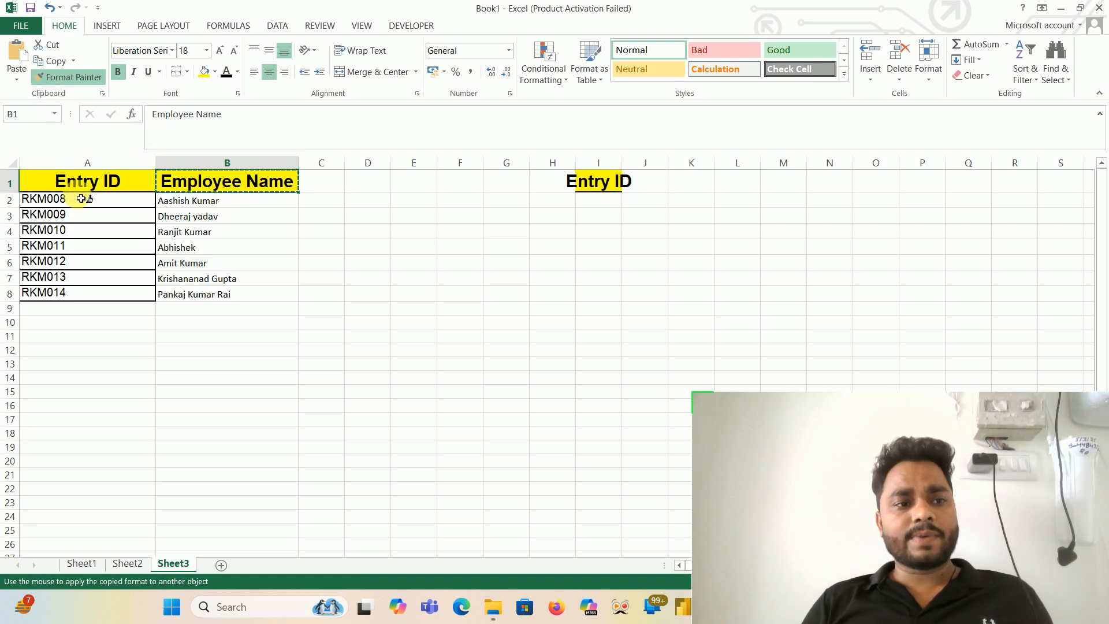
pyautogui.moveTo(79, 204)
pyautogui.mouseDown()
pyautogui.moveTo(166, 228)
pyautogui.moveTo(223, 305)
pyautogui.mouseUp()
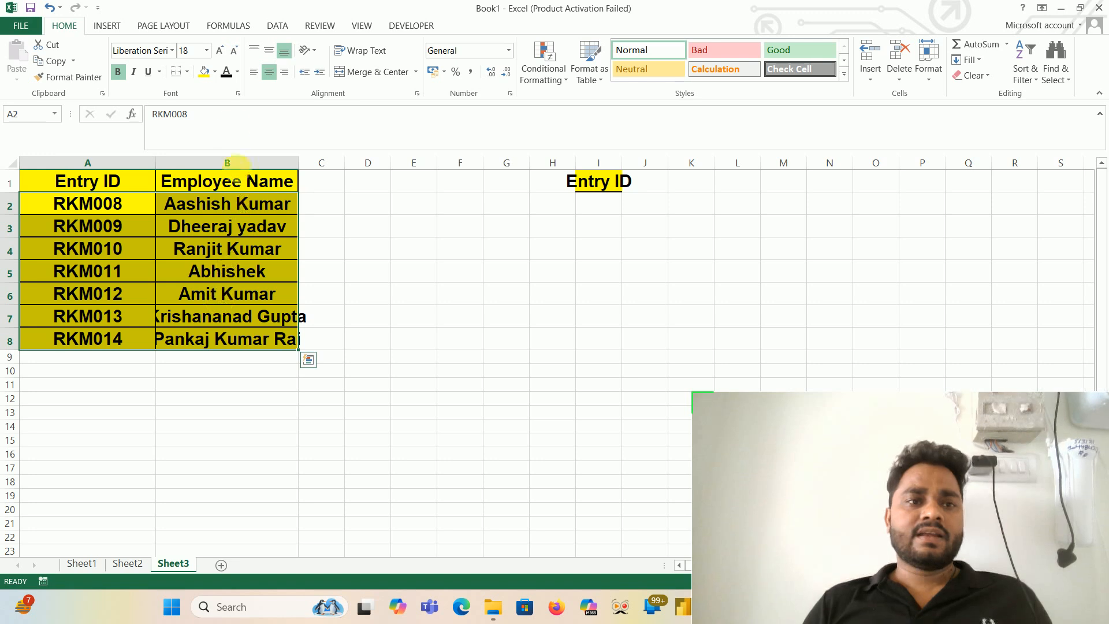
# - Set the fill of A2:B8 to white and delete columns H to J containing the spare Entry ID header
pyautogui.click(215, 74)
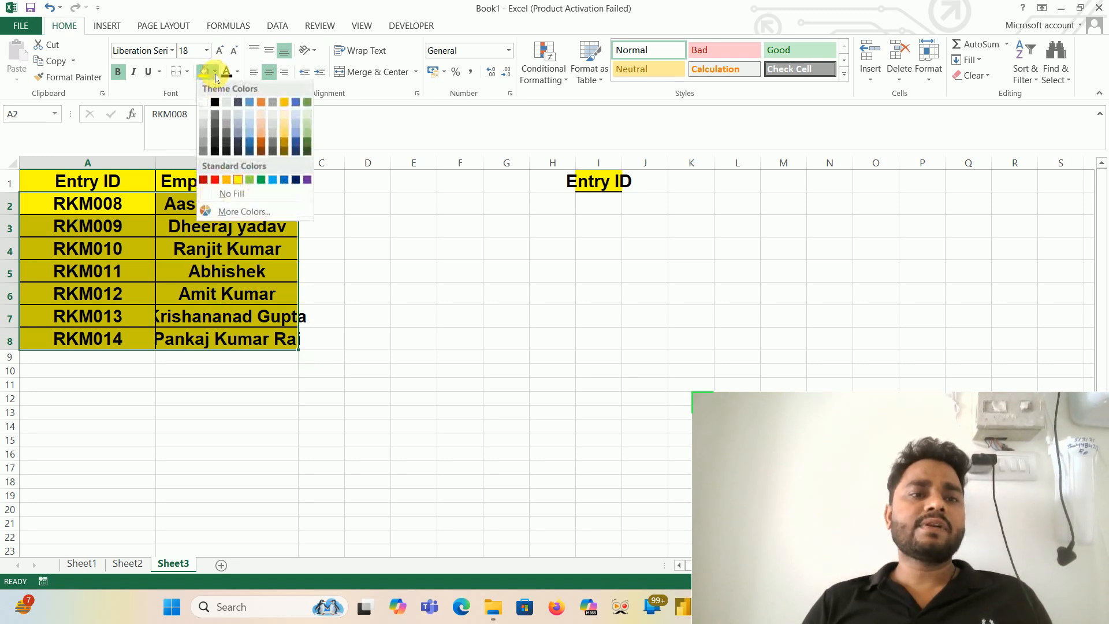
pyautogui.click(203, 105)
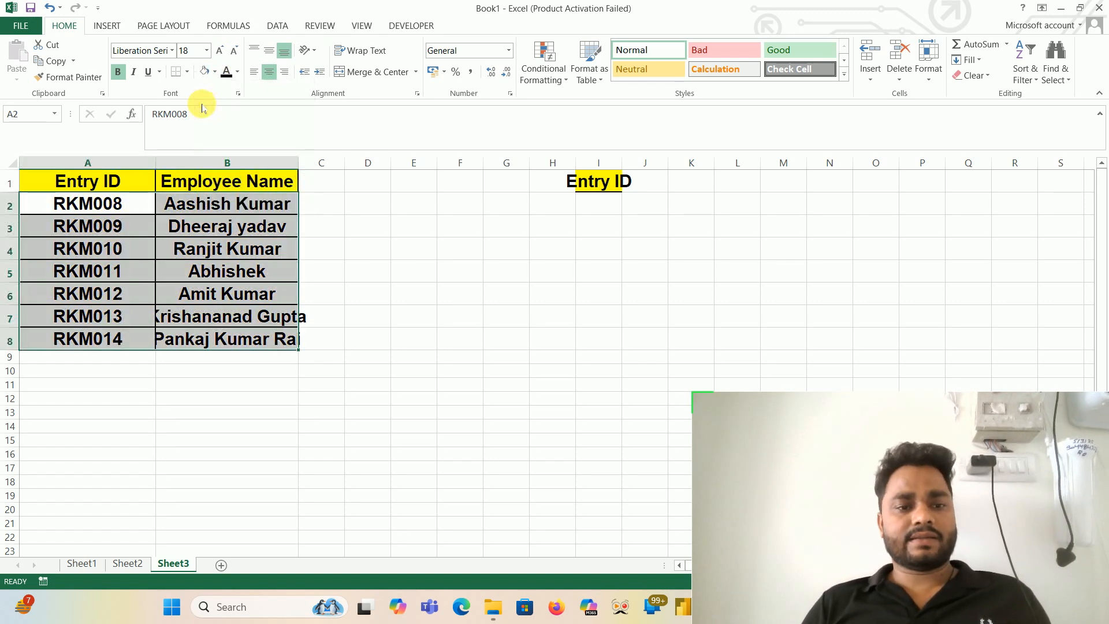
pyautogui.moveTo(563, 171); pyautogui.dragTo(638, 170)
pyautogui.hotkey('ctrl', '-')
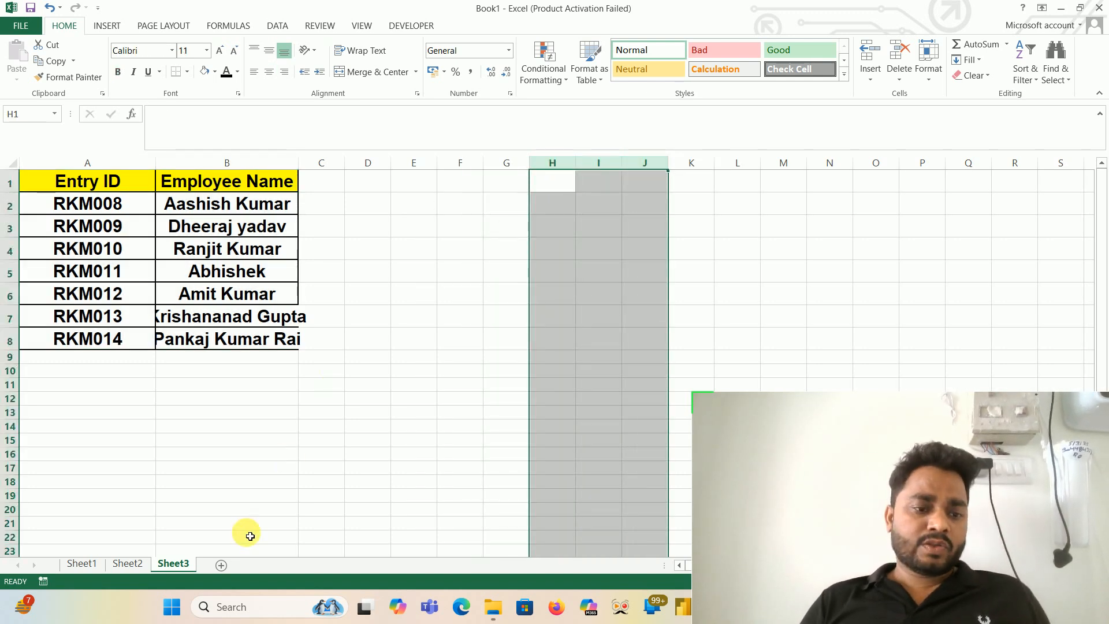
# - Check the B2 lookup formula against the Sheet2 employee table and clear the contents of A2:B8 on Sheet3
pyautogui.click(127, 563)
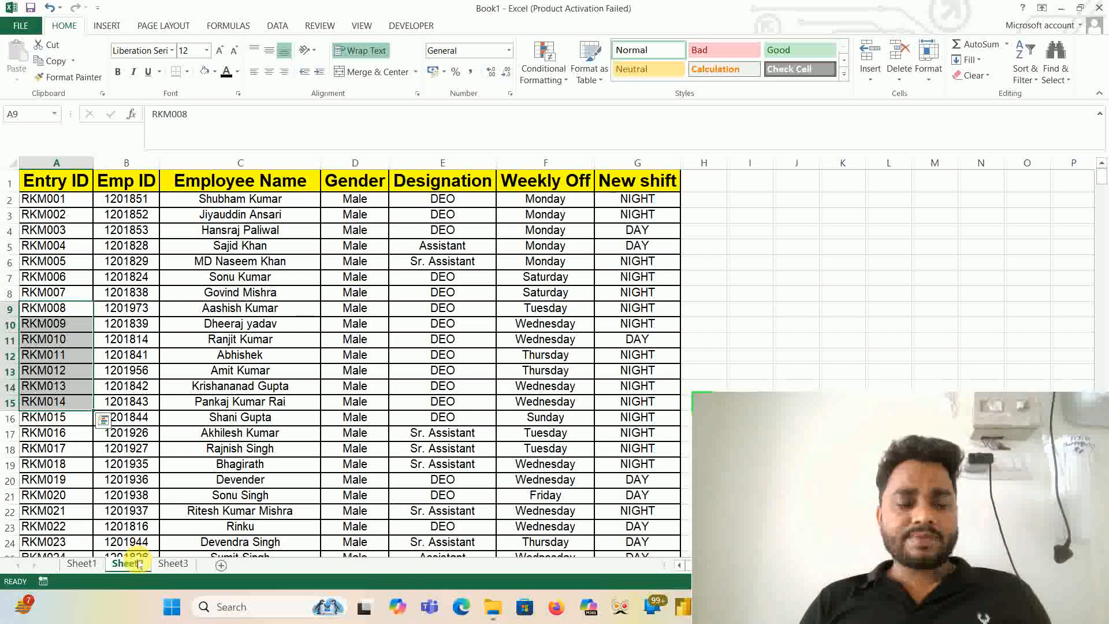
pyautogui.click(172, 563)
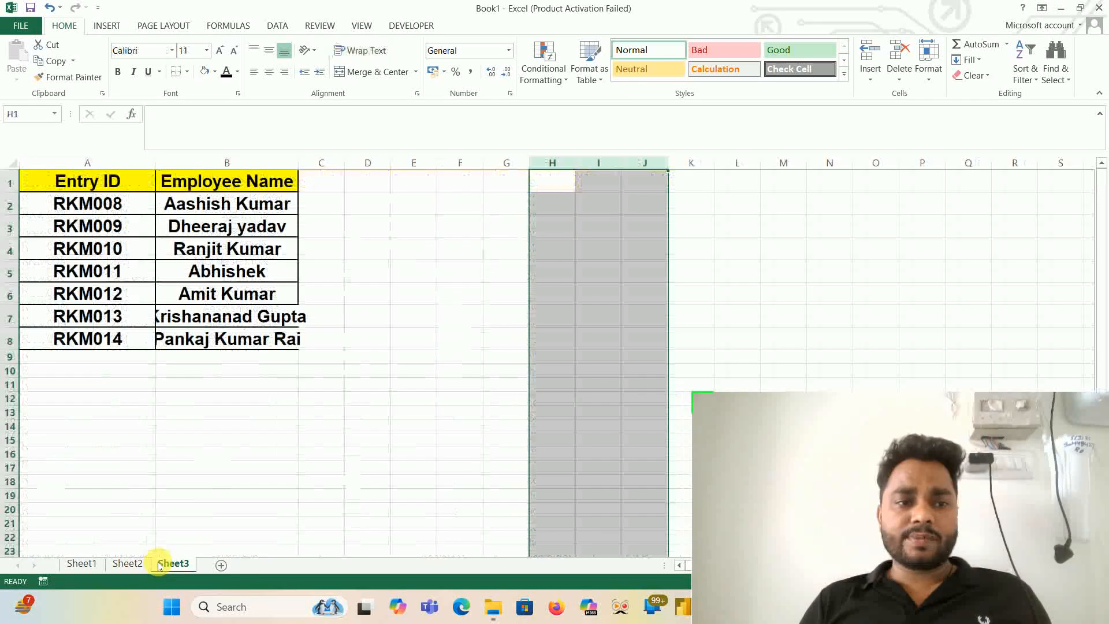
pyautogui.click(210, 202)
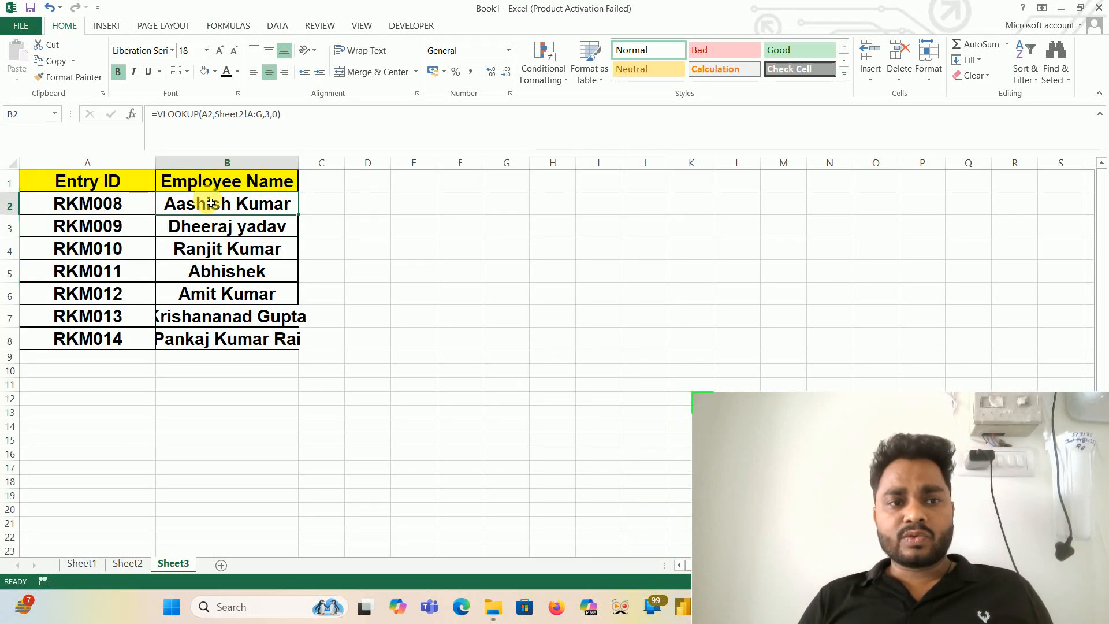
pyautogui.click(129, 568)
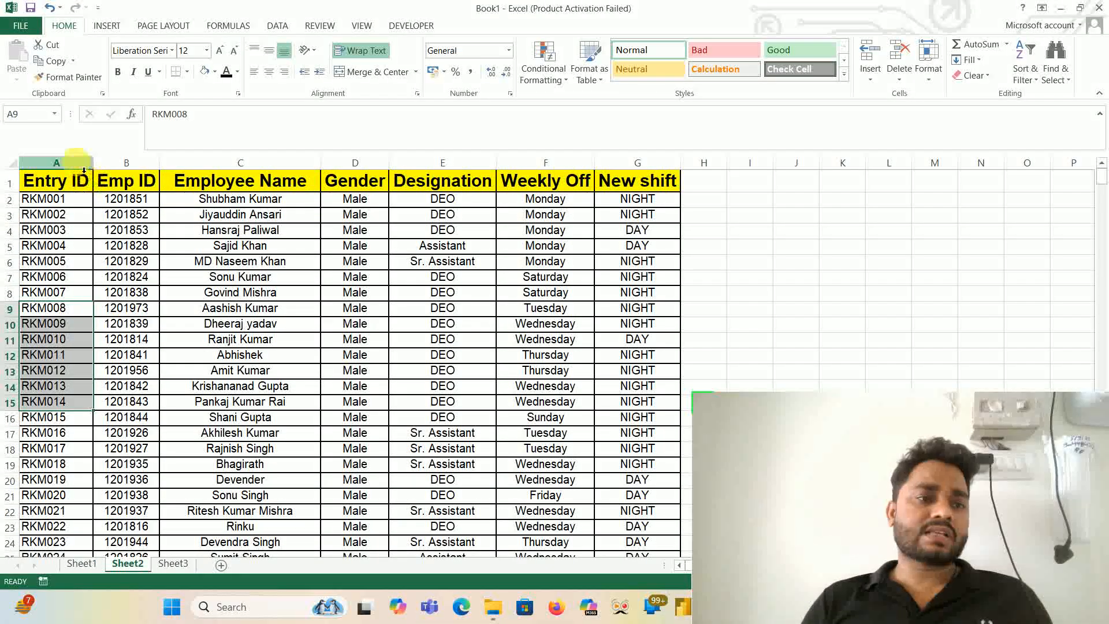
pyautogui.click(135, 182)
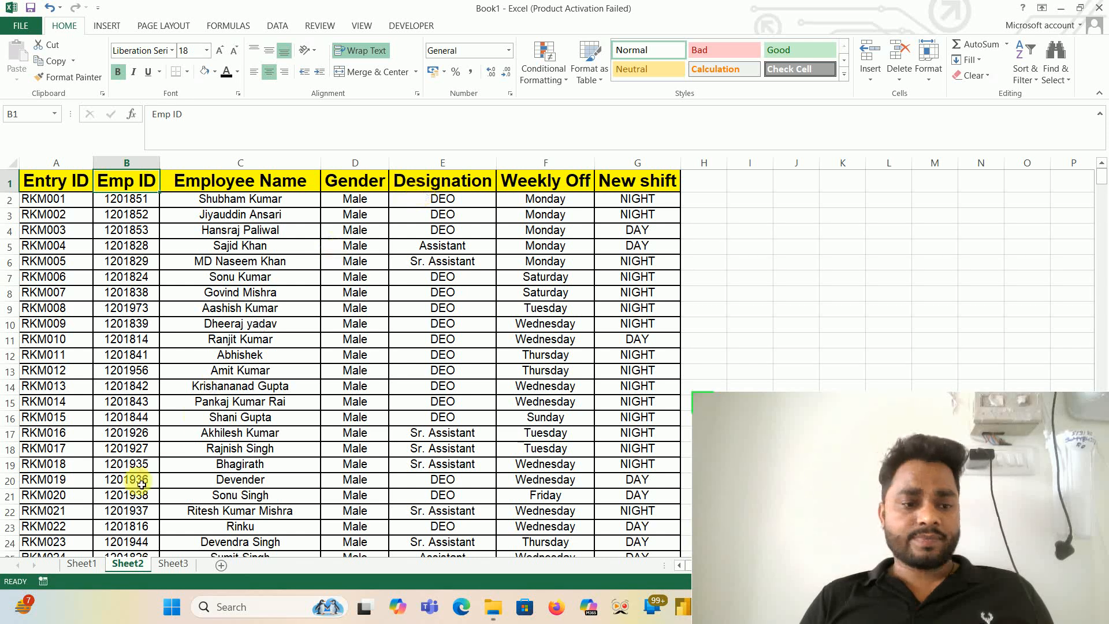
pyautogui.click(167, 565)
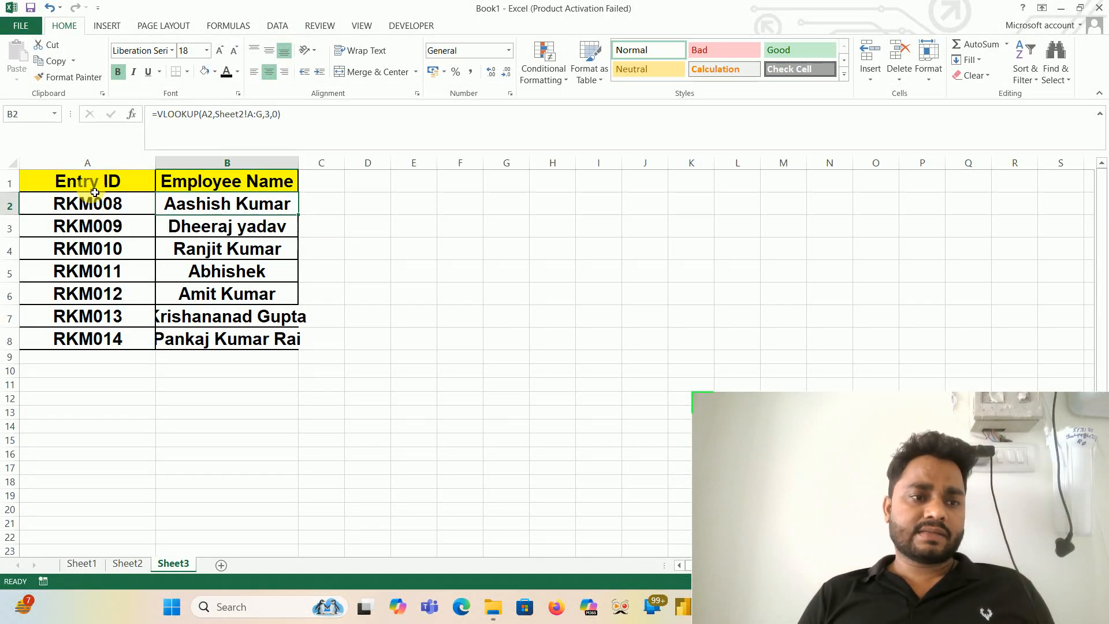
pyautogui.moveTo(98, 206); pyautogui.dragTo(227, 333)
pyautogui.press('Delete')
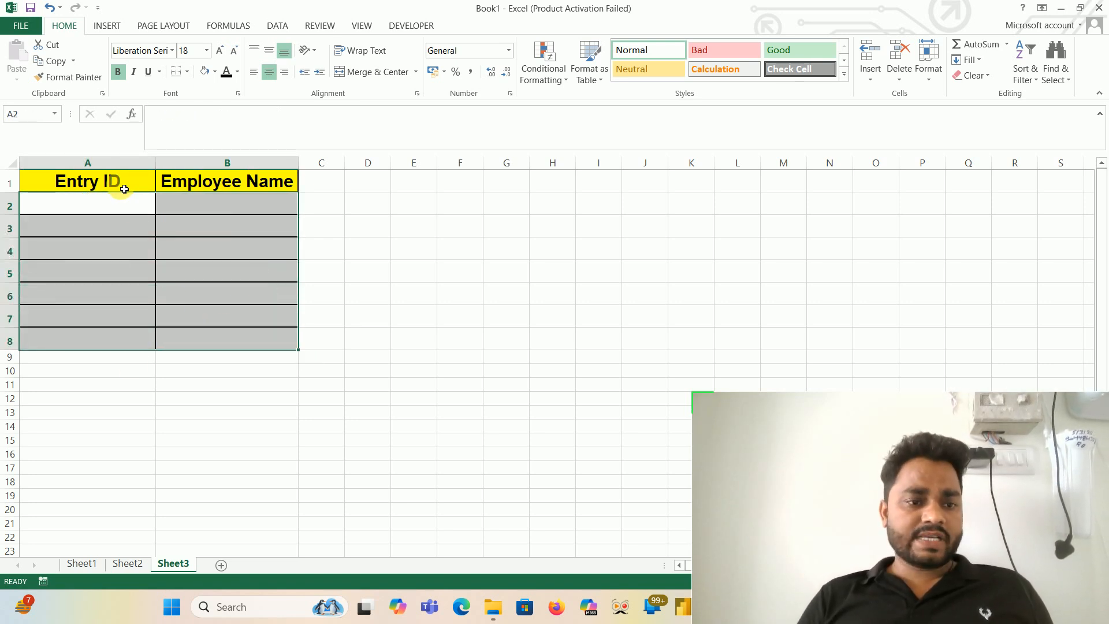
# - Copy the Emp ID and Employee Name headers from B1:C1 on Sheet2 and paste them into Sheet3 at A2
pyautogui.click(127, 564)
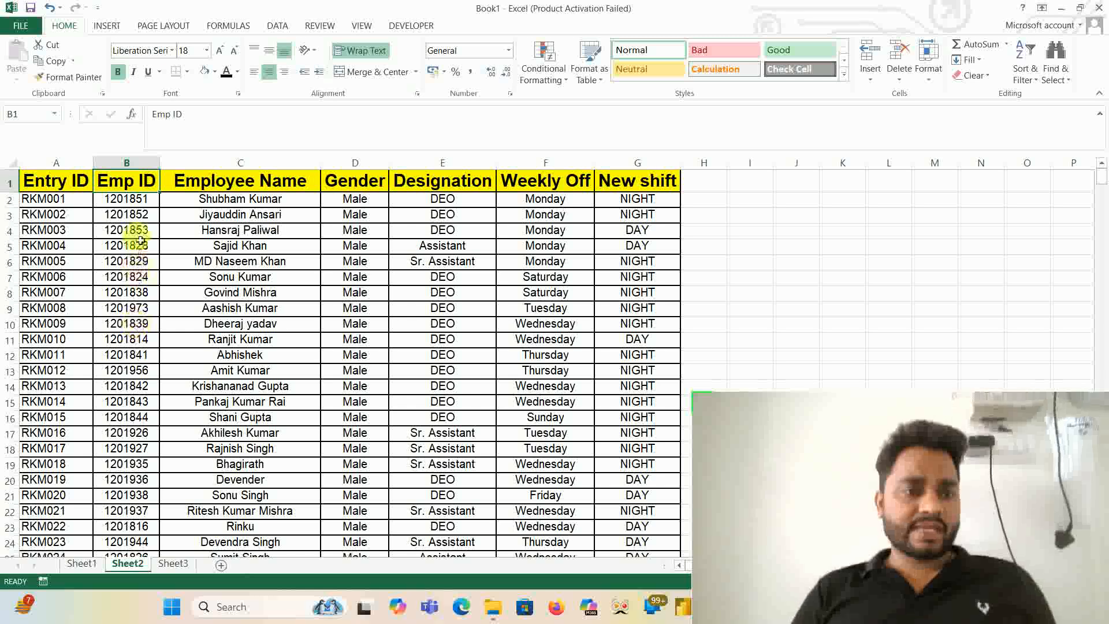
pyautogui.moveTo(139, 182); pyautogui.dragTo(165, 182)
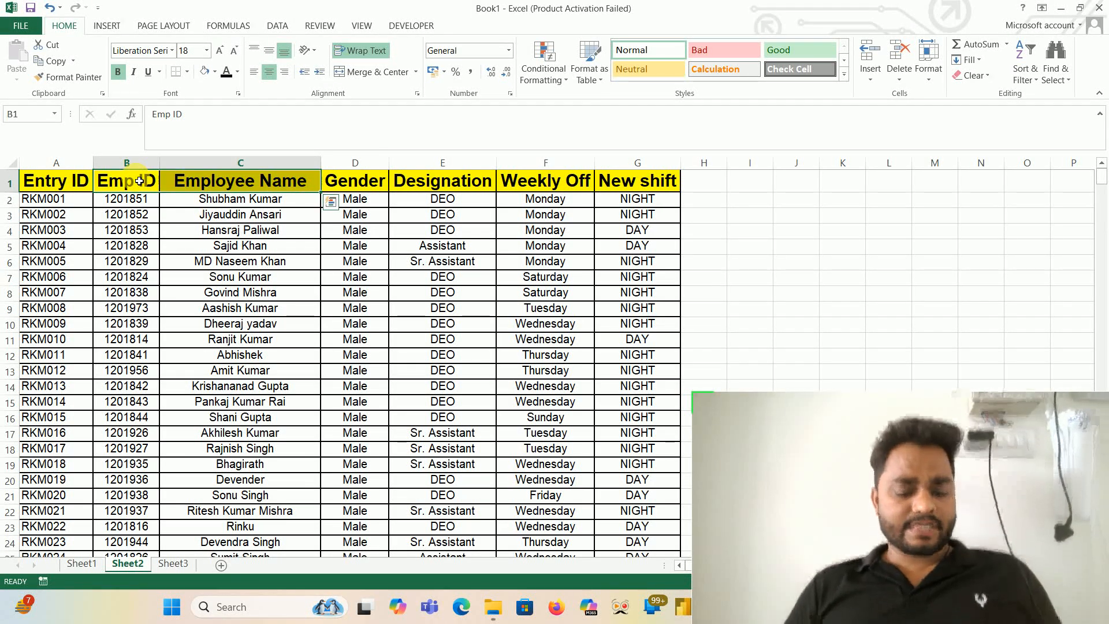
pyautogui.hotkey('ctrl', 'c')
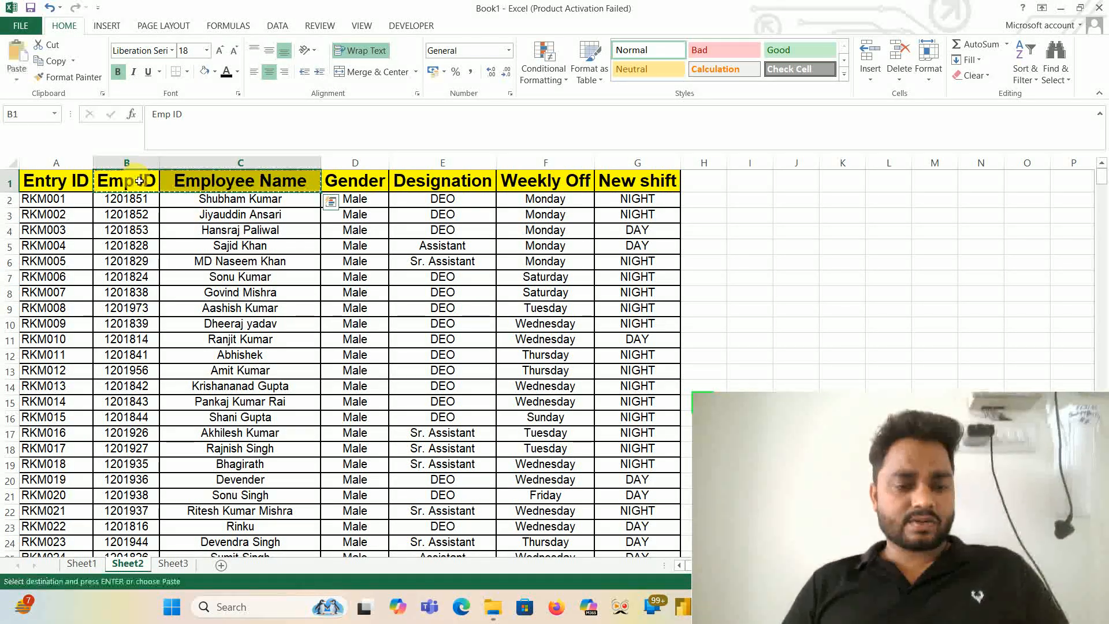
pyautogui.click(174, 564)
pyautogui.click(126, 198)
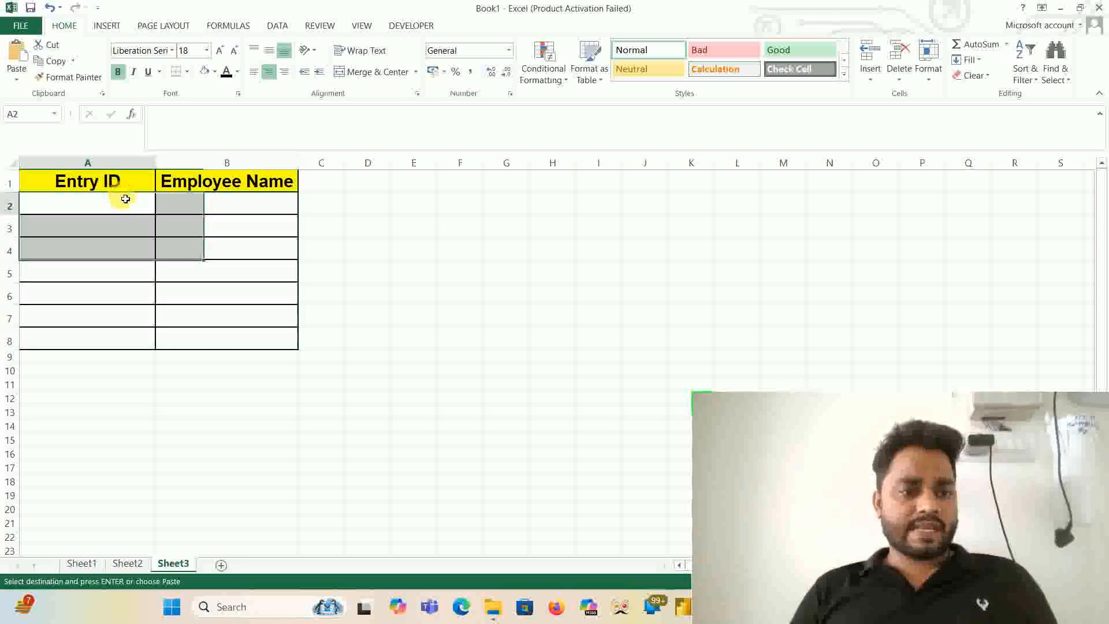
pyautogui.hotkey('ctrl', 'v')
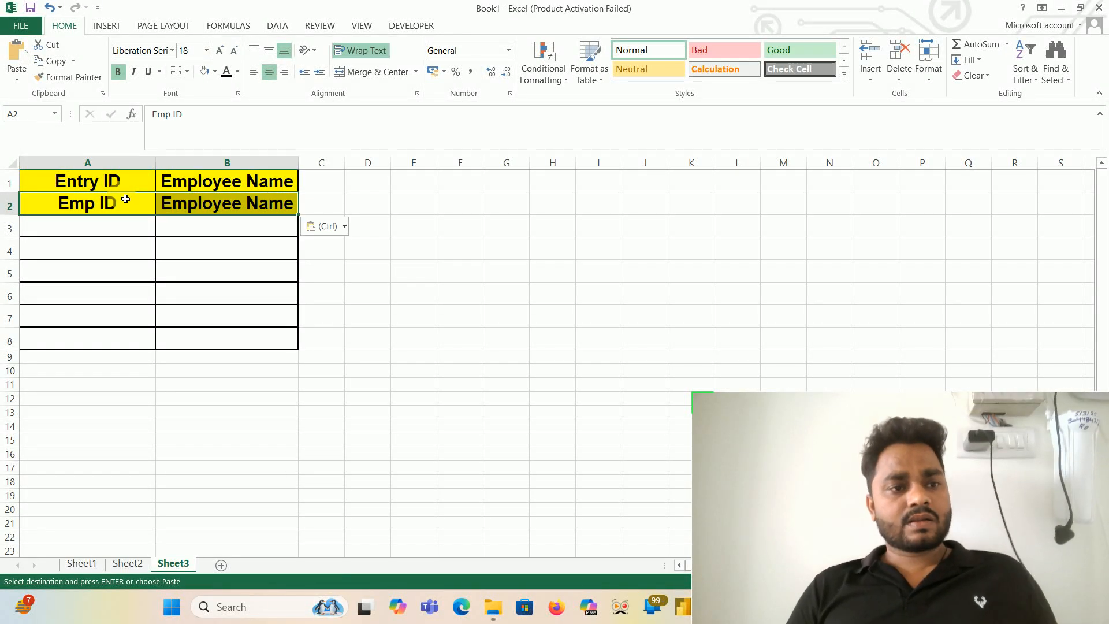
# - Delete the entire first row containing the old Entry ID header on Sheet3
pyautogui.click(123, 184)
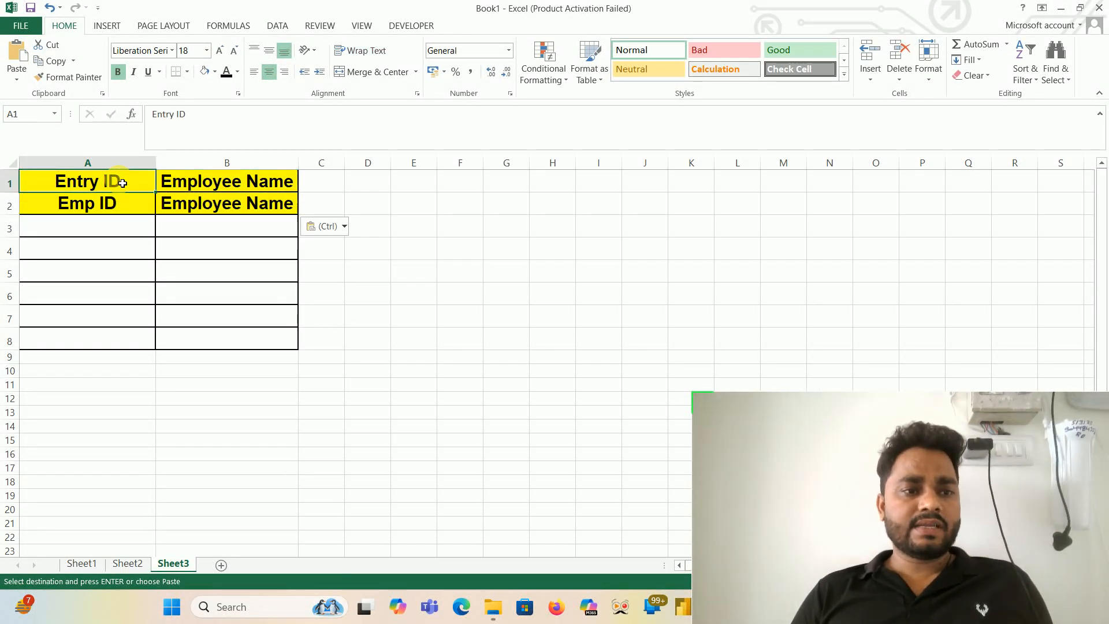
pyautogui.press('Escape')
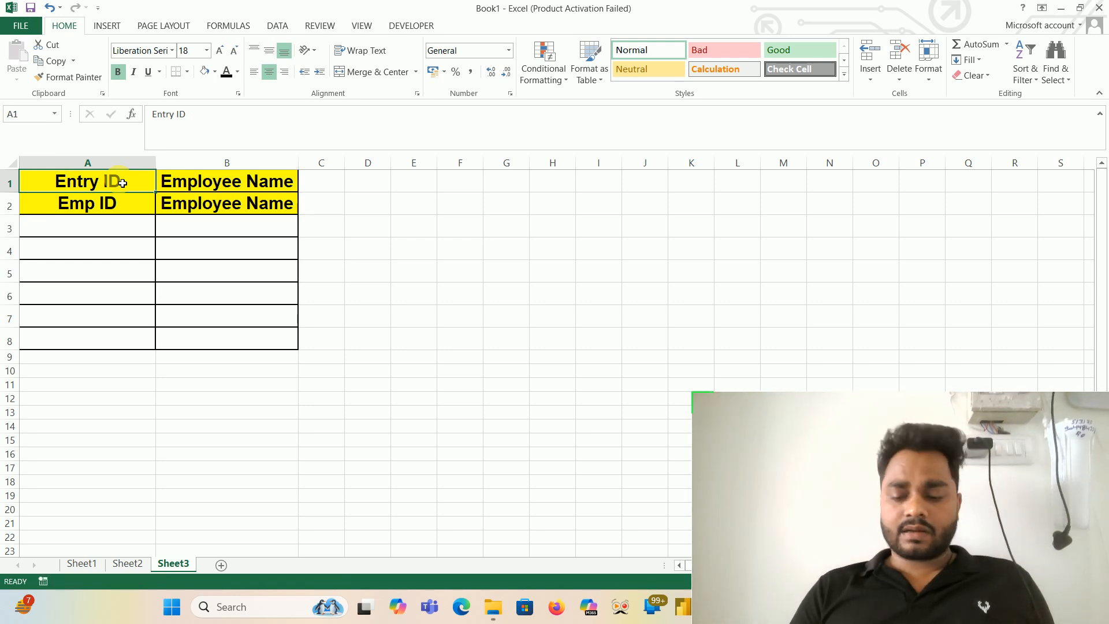
pyautogui.hotkey('ctrl', '-')
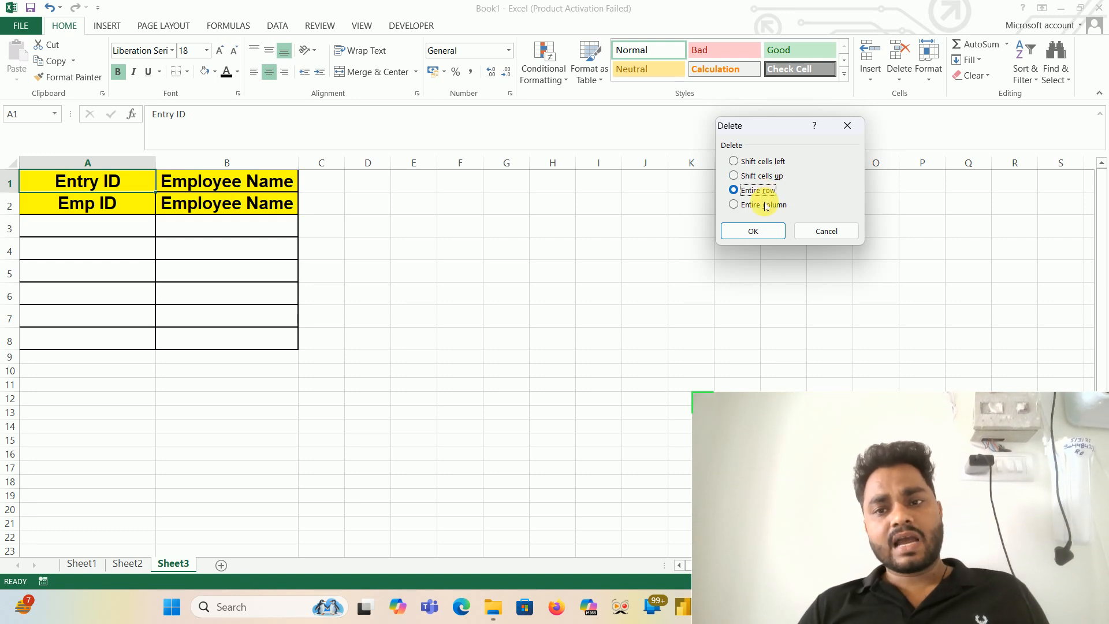
pyautogui.click(753, 231)
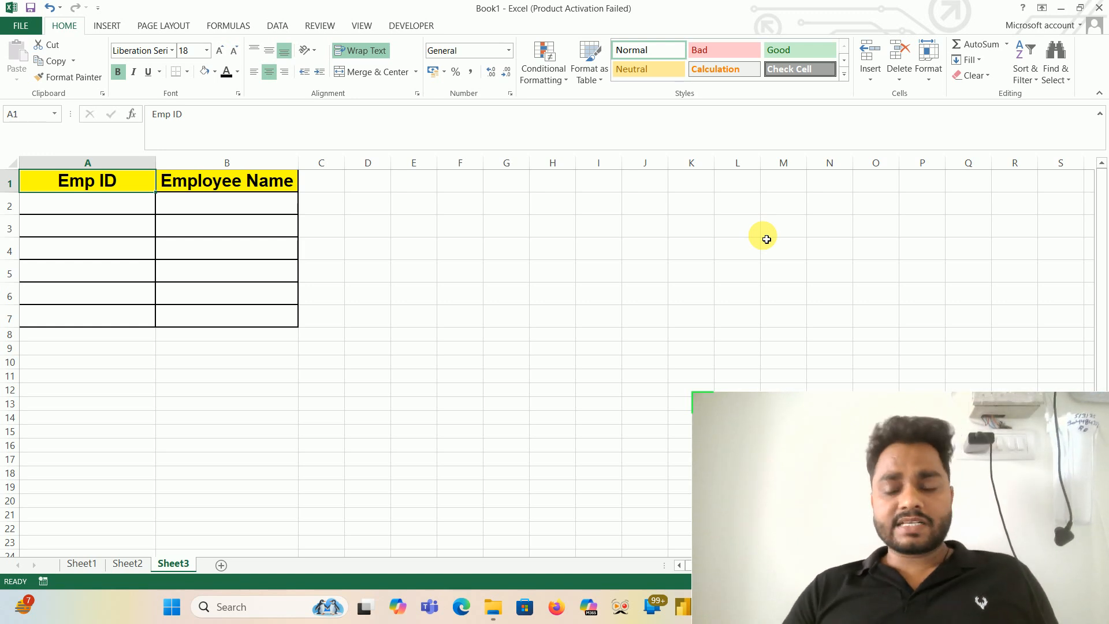
# - Insert an entire blank row above the Emp ID header row and delete it again
pyautogui.hotkey('ctrl', 'shift', '+')
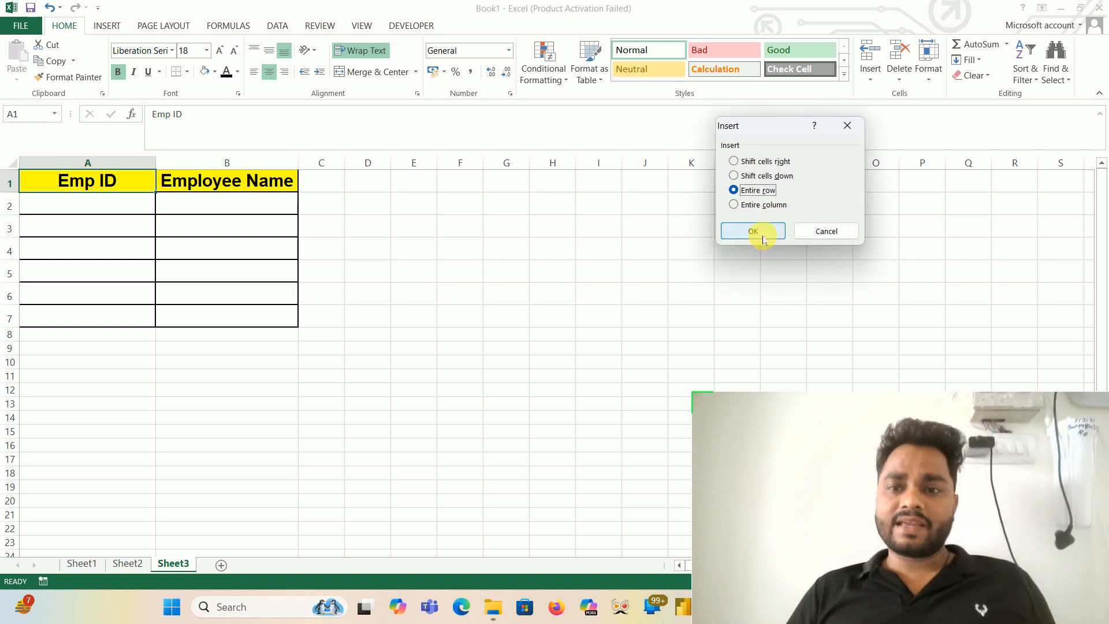
pyautogui.click(763, 238)
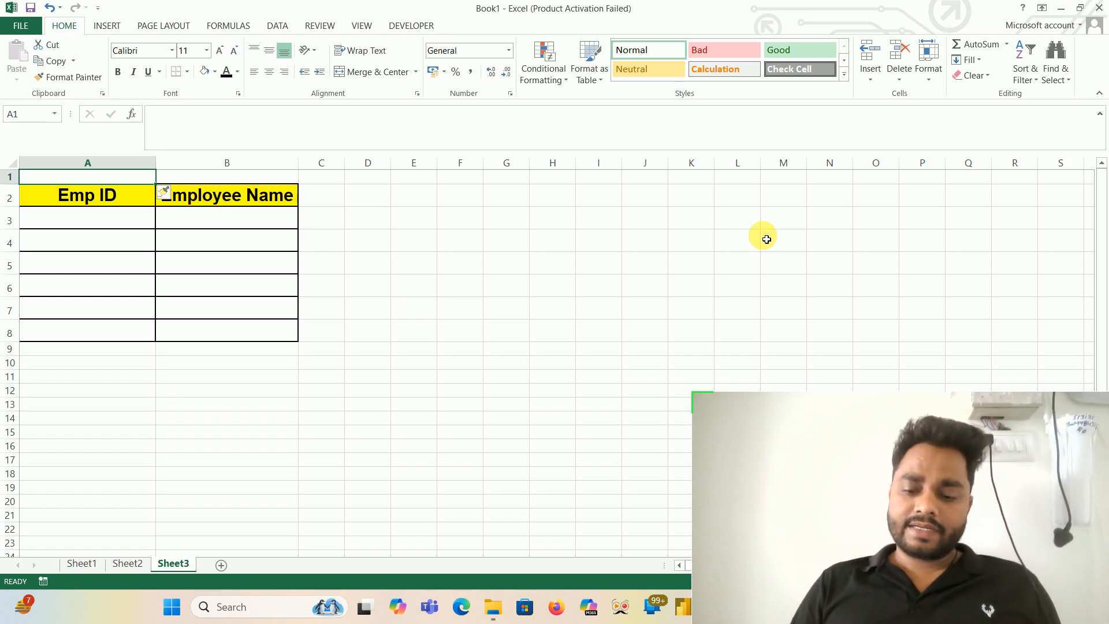
pyautogui.hotkey('ctrl', '-')
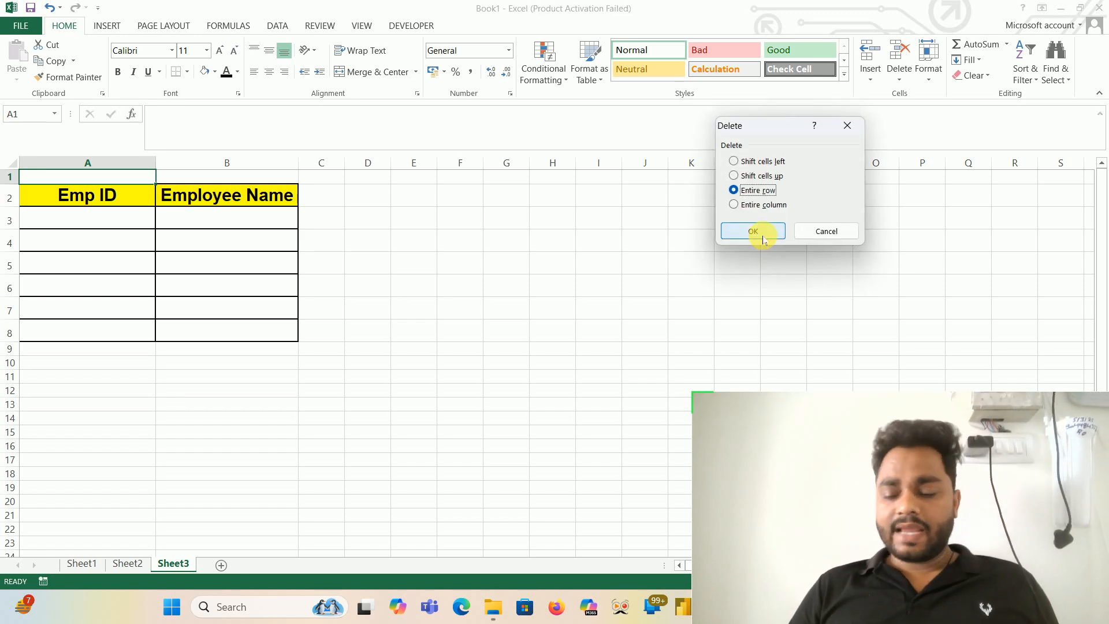
pyautogui.click(753, 231)
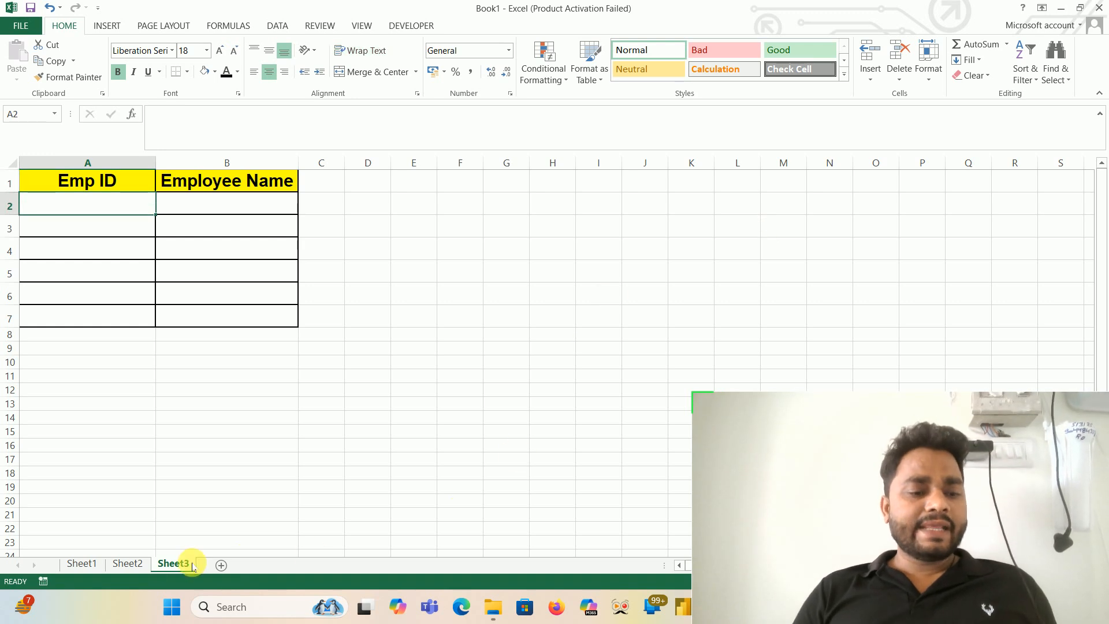
# - Copy the five employee IDs in B7:B11 on Sheet2 and paste them into Sheet3 starting at A2
pyautogui.click(127, 563)
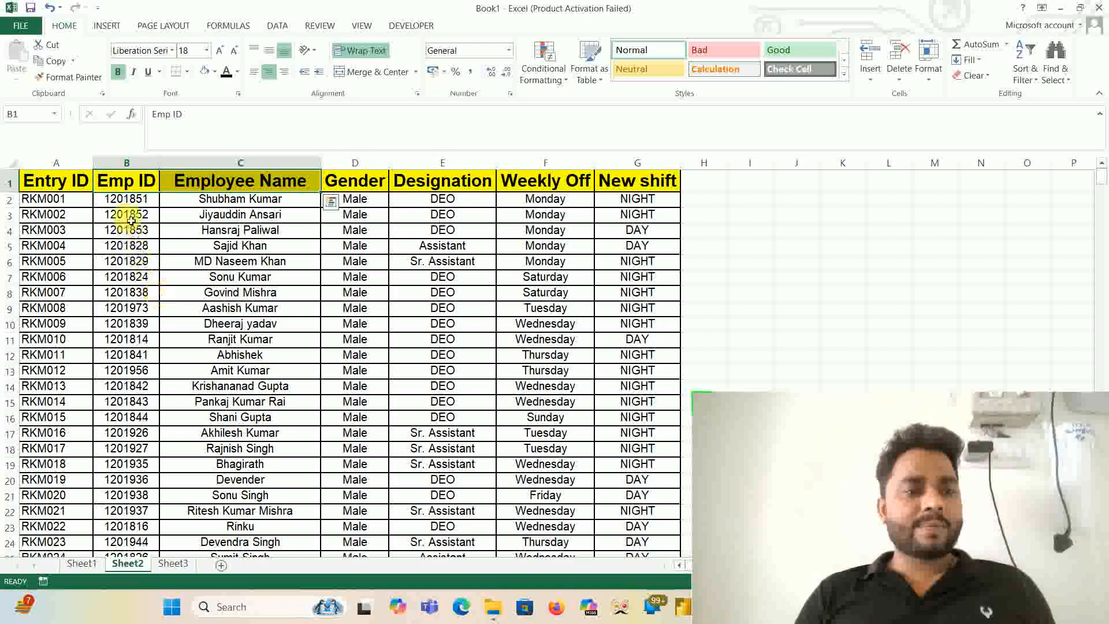
pyautogui.moveTo(126, 277); pyautogui.dragTo(151, 346)
pyautogui.hotkey('ctrl', 'c')
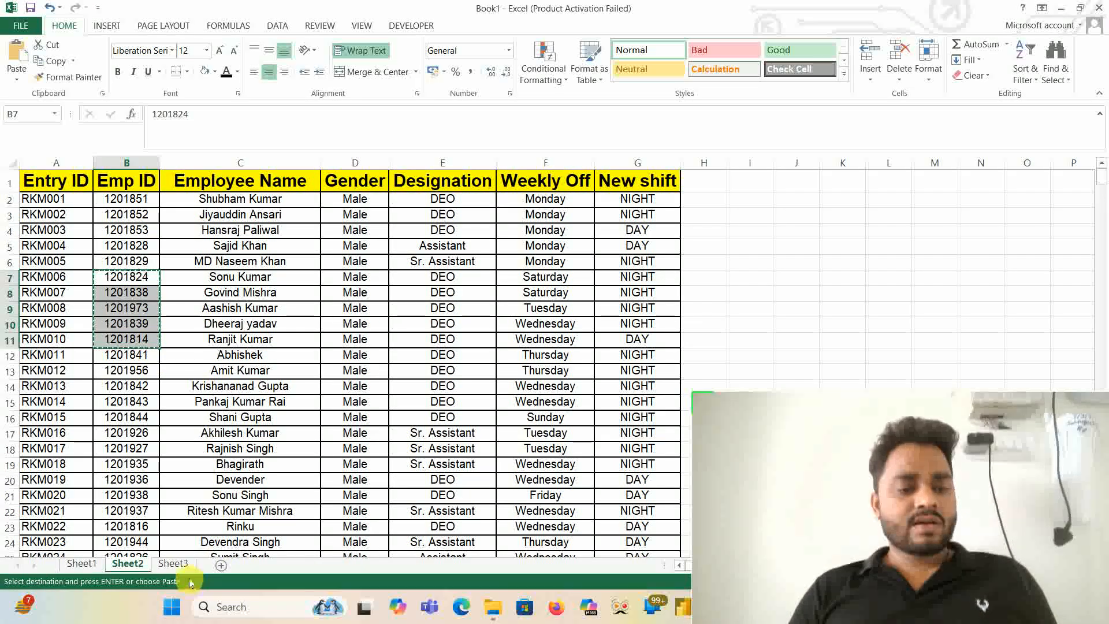
pyautogui.click(174, 564)
pyautogui.click(56, 212)
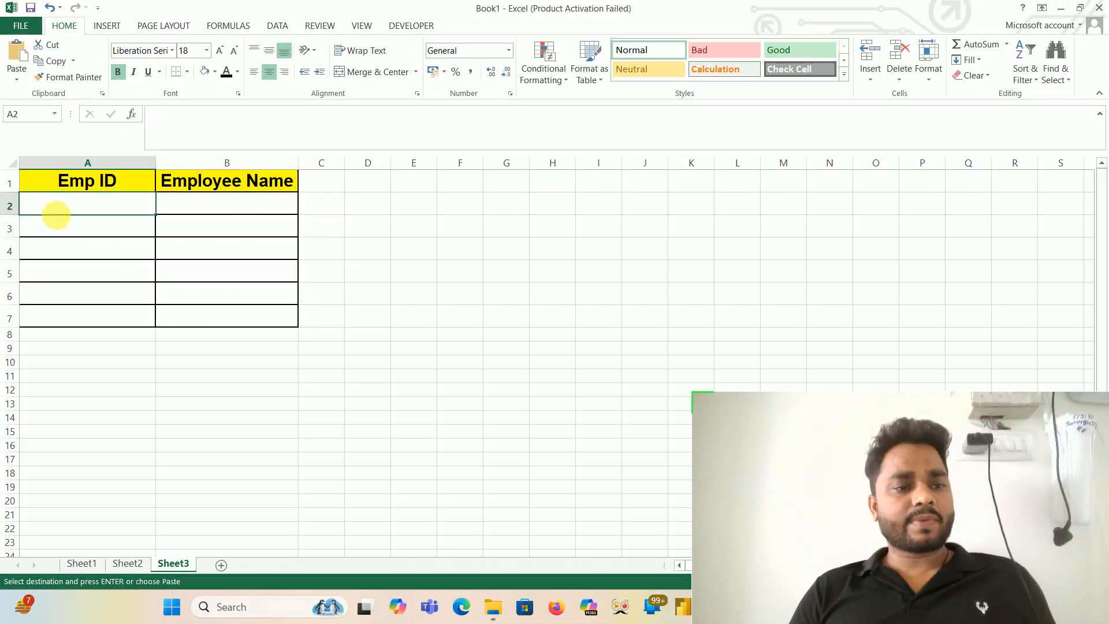
pyautogui.hotkey('ctrl', 'v')
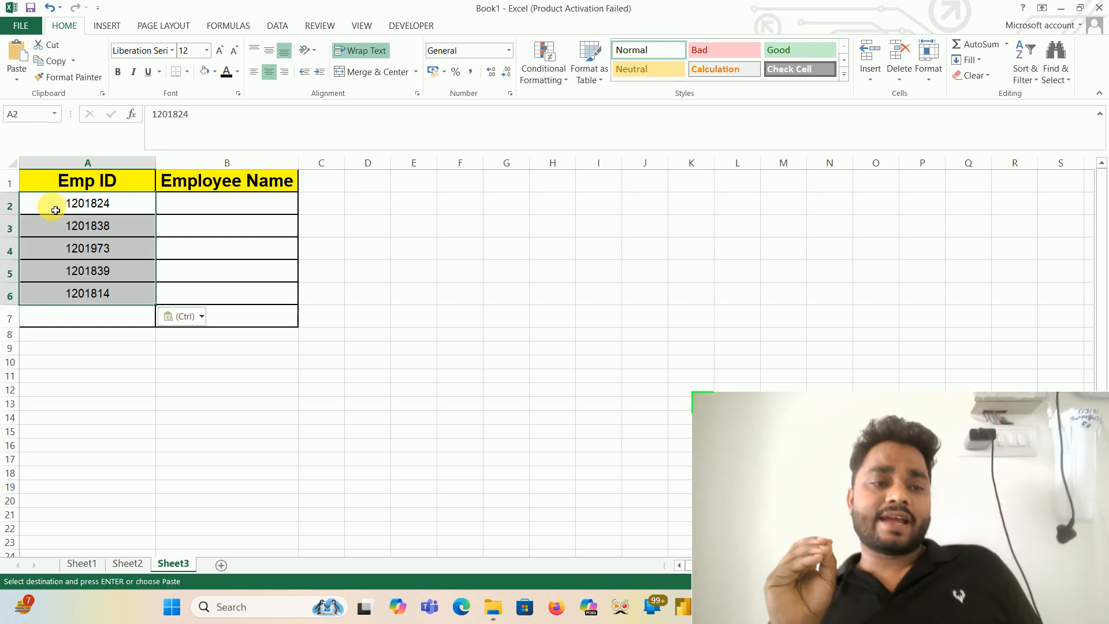
pyautogui.click(206, 210)
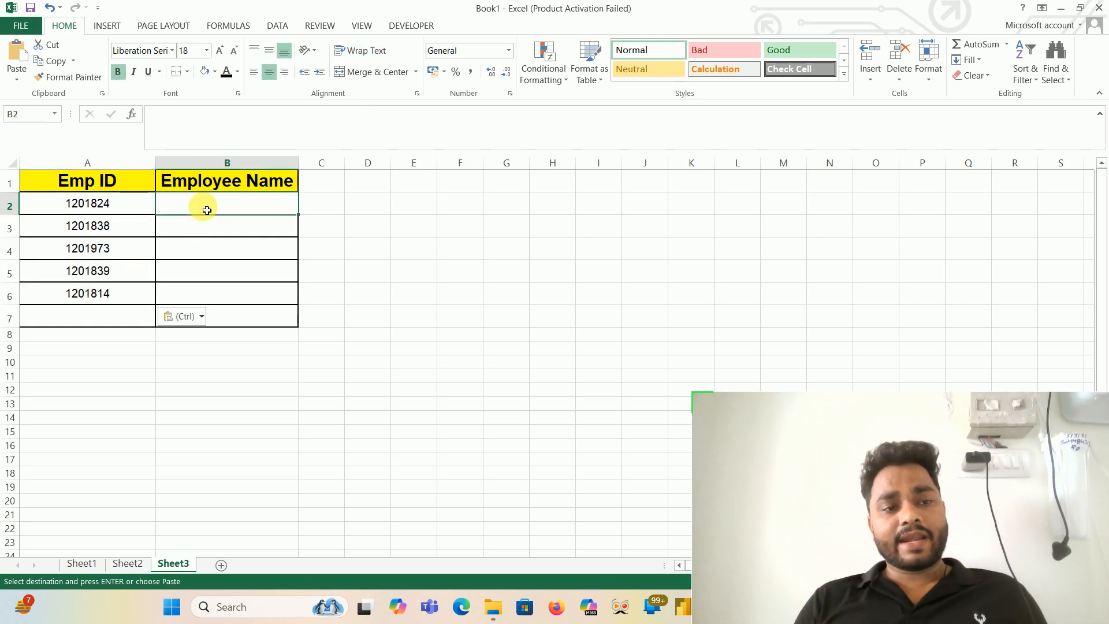
pyautogui.write('=vl')
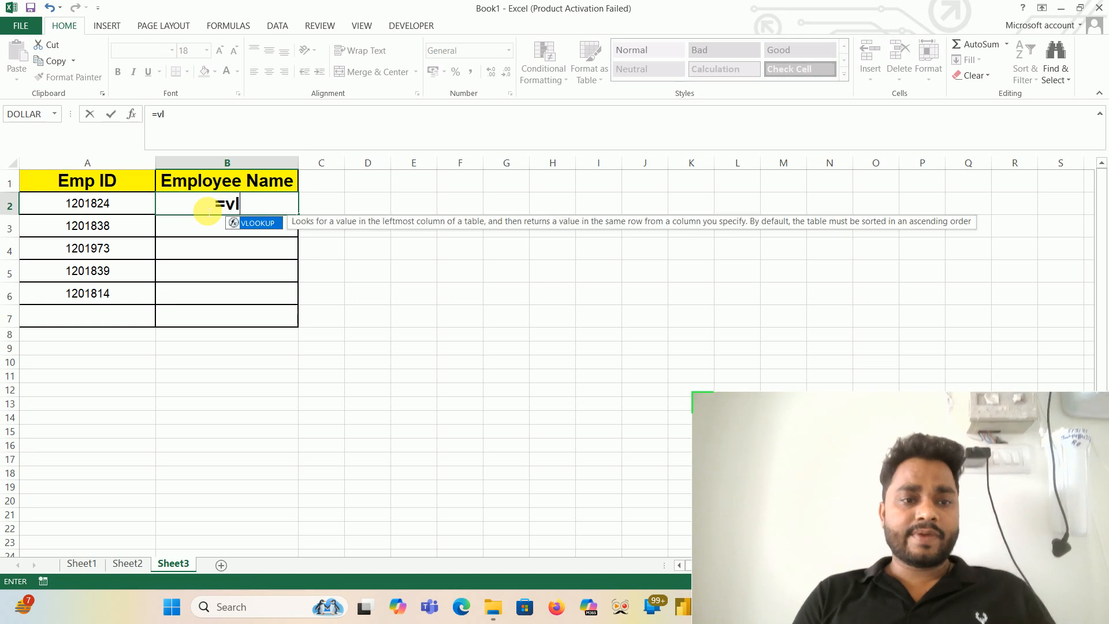
pyautogui.press('Tab')
pyautogui.press('Left')
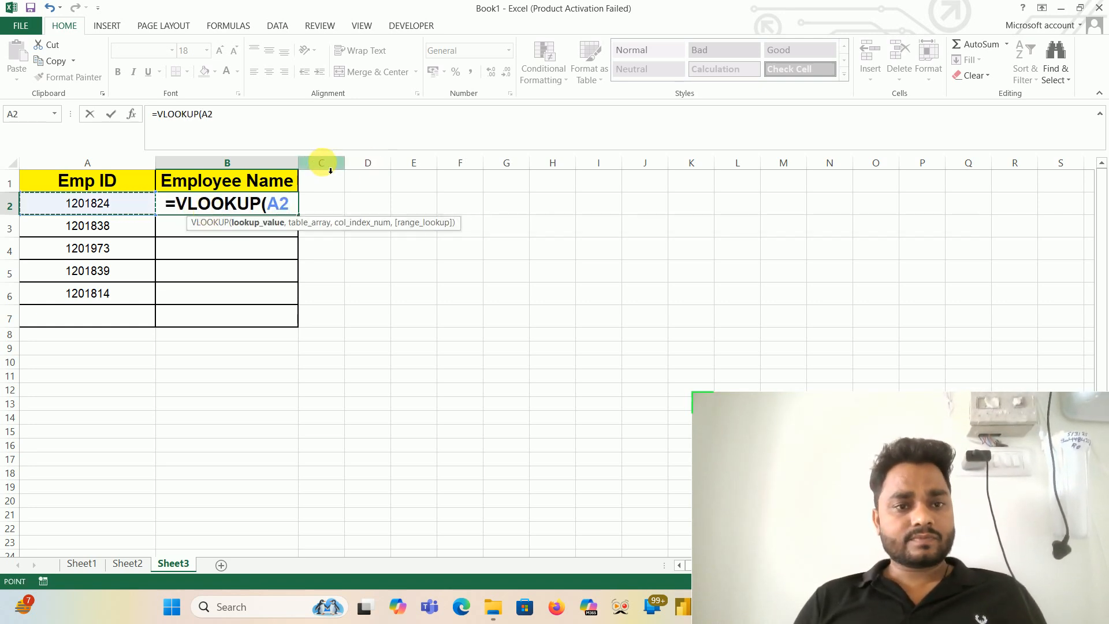
pyautogui.press('Escape')
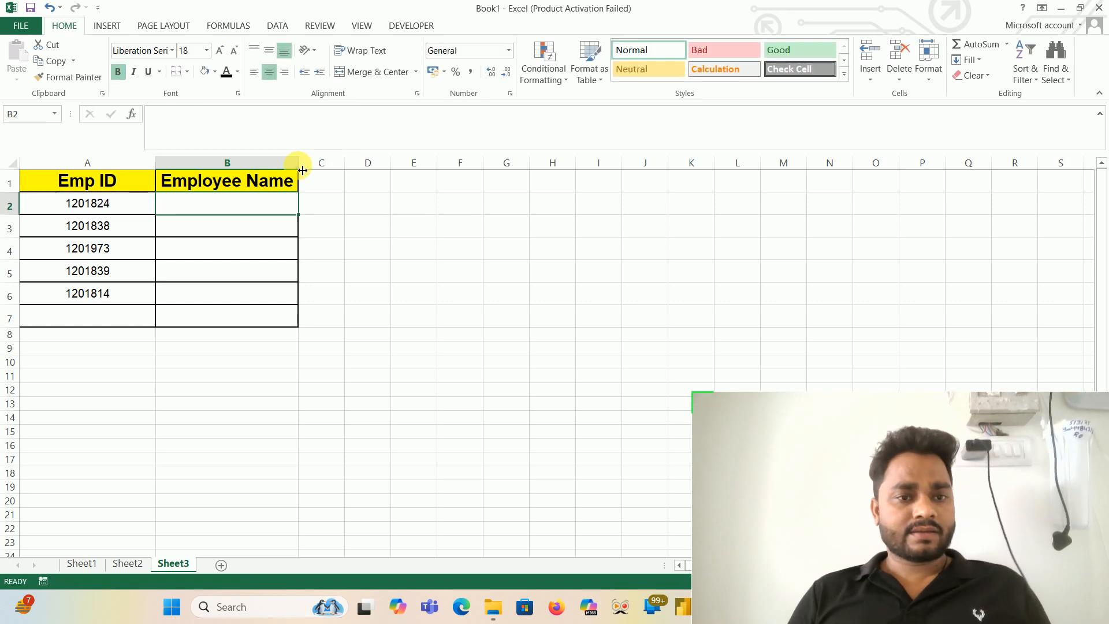
# - Widen the Employee Name column and start a VLOOKUP formula in B2 with A2 as the lookup value
pyautogui.click(303, 170)
pyautogui.moveTo(303, 171); pyautogui.dragTo(590, 173)
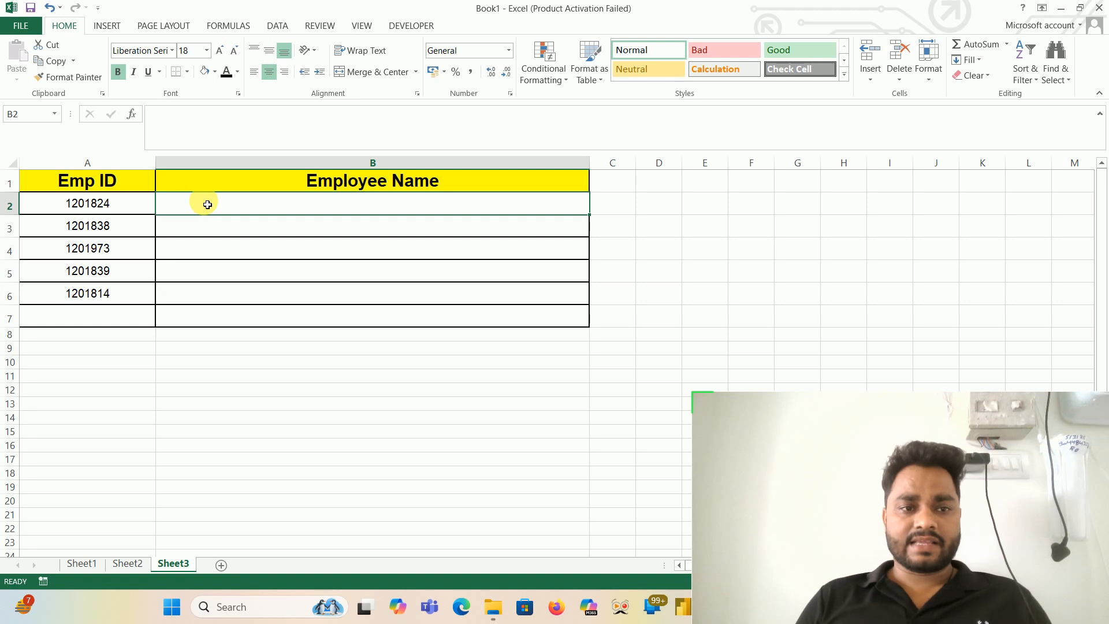
pyautogui.write('vl')
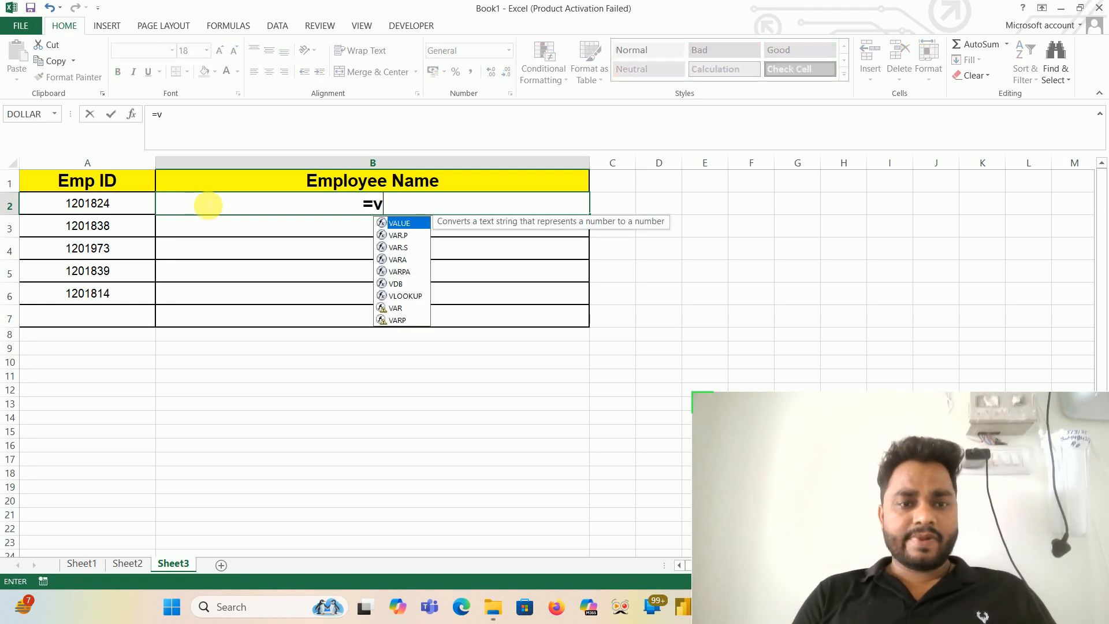
pyautogui.press('Tab')
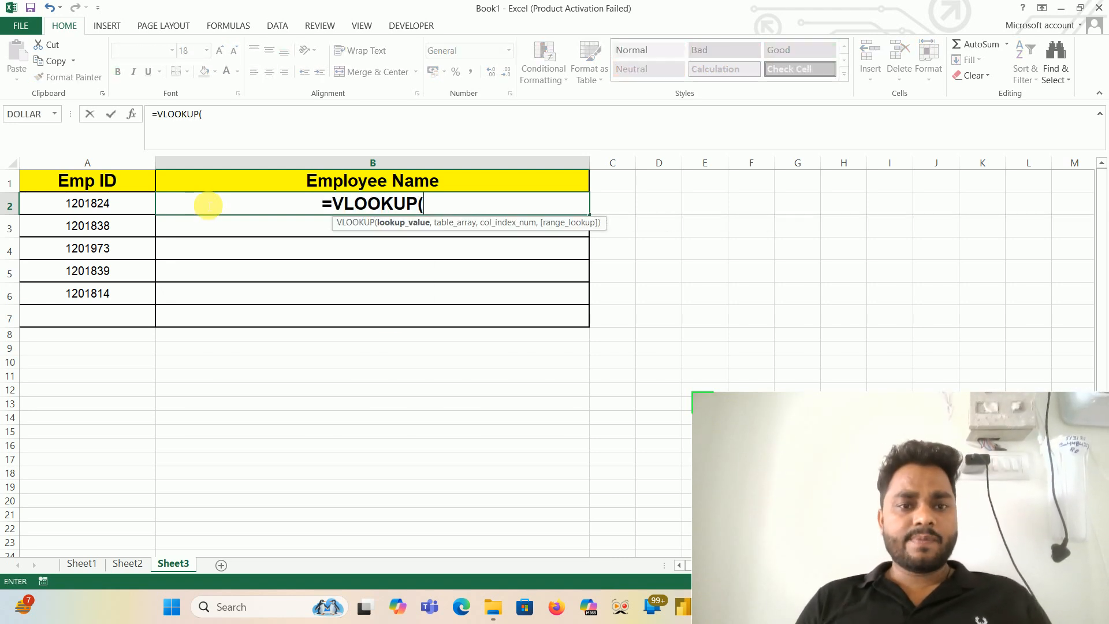
pyautogui.click(76, 204)
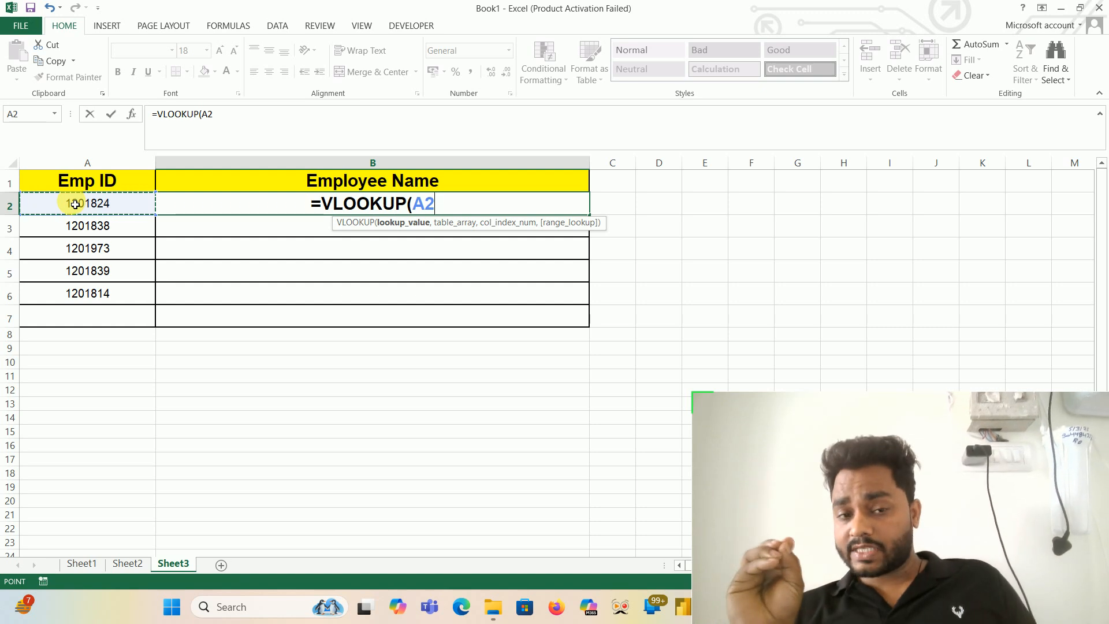
pyautogui.write(',')
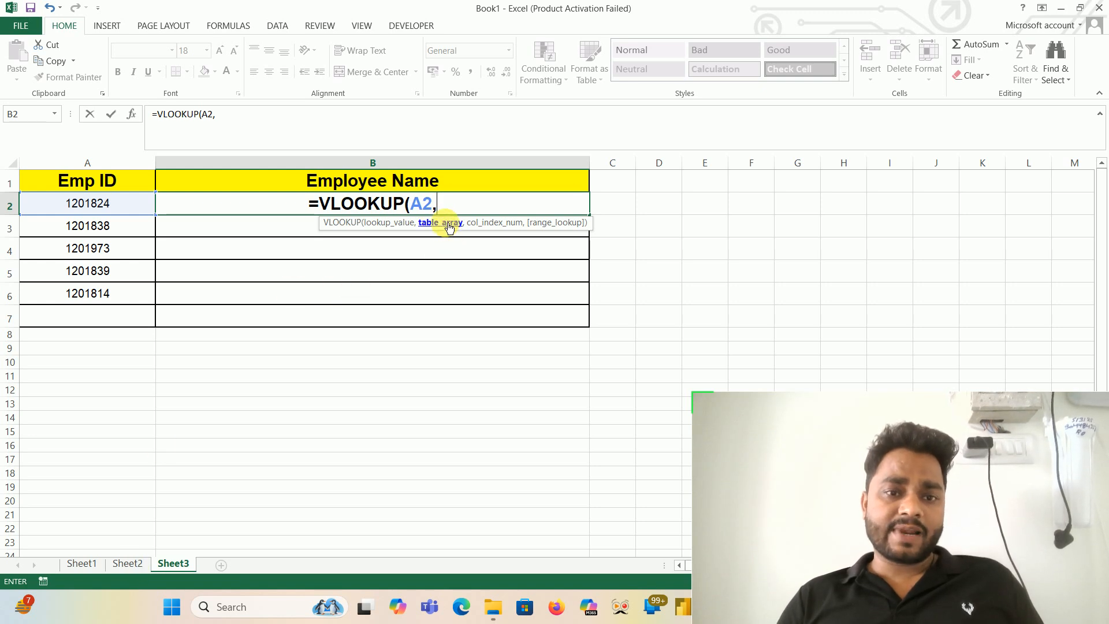
# - Set the VLOOKUP table array to columns B:G on Sheet2
pyautogui.click(137, 568)
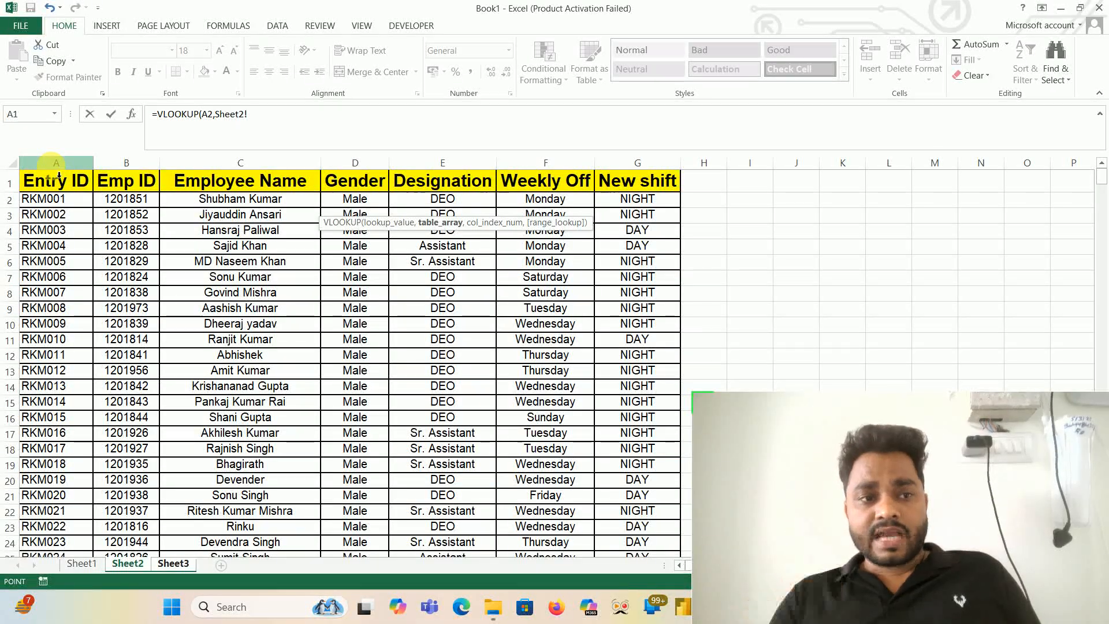
pyautogui.click(120, 176)
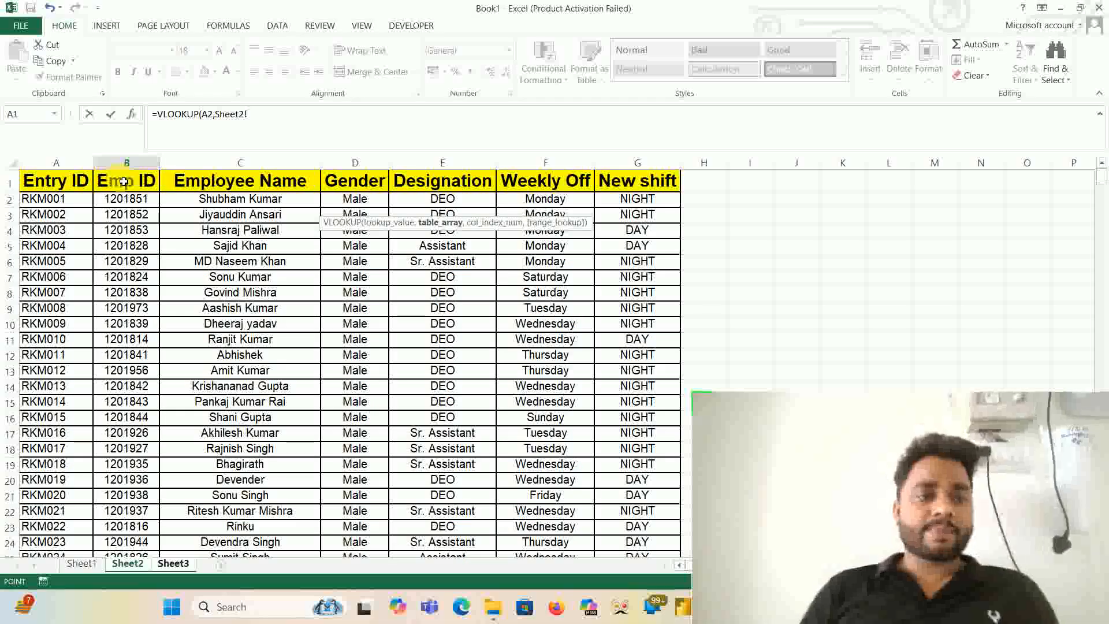
pyautogui.click(127, 163)
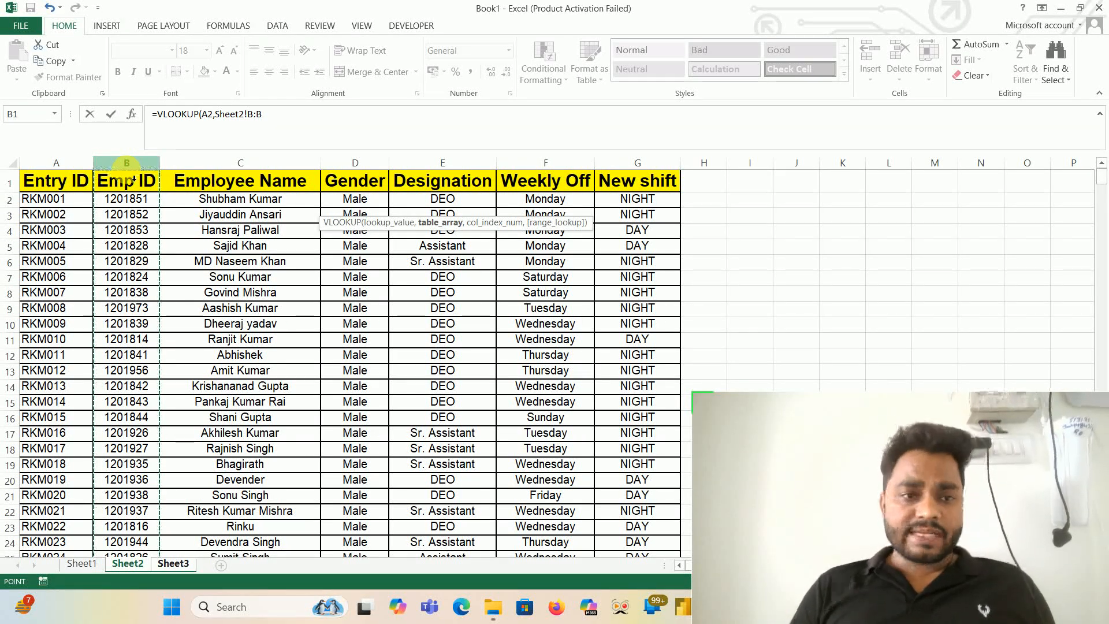
pyautogui.hotkey('shift', 'Right')
pyautogui.hotkey('shift', 'Right')
pyautogui.hotkey('shift', 'Right')
pyautogui.hotkey('shift', 'Right')
pyautogui.hotkey('shift', 'Right')
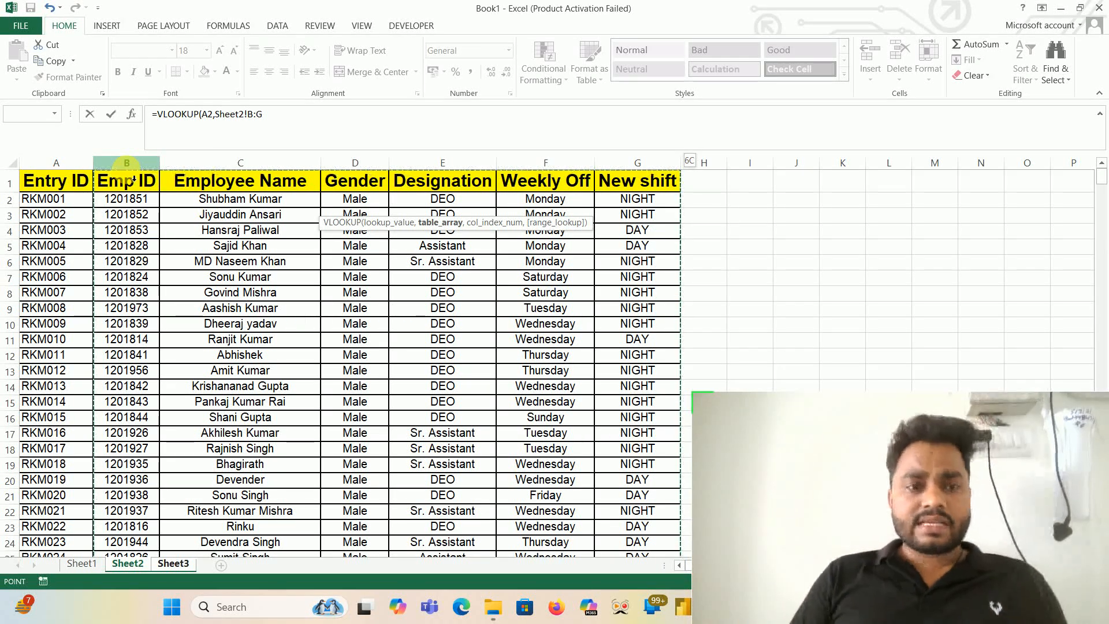
pyautogui.write(',')
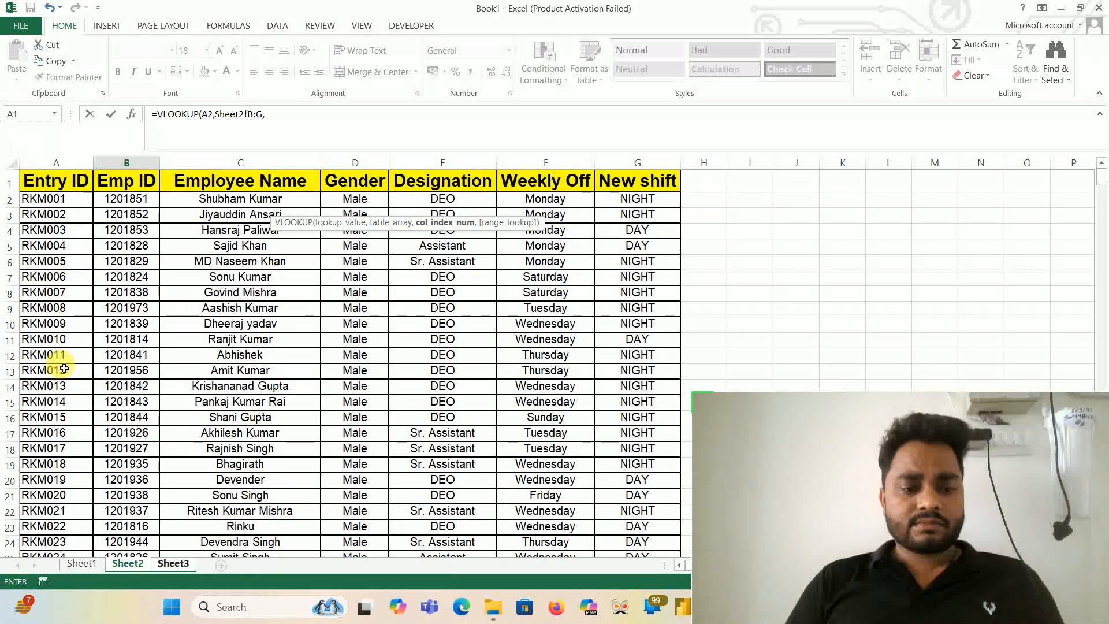
pyautogui.click(173, 564)
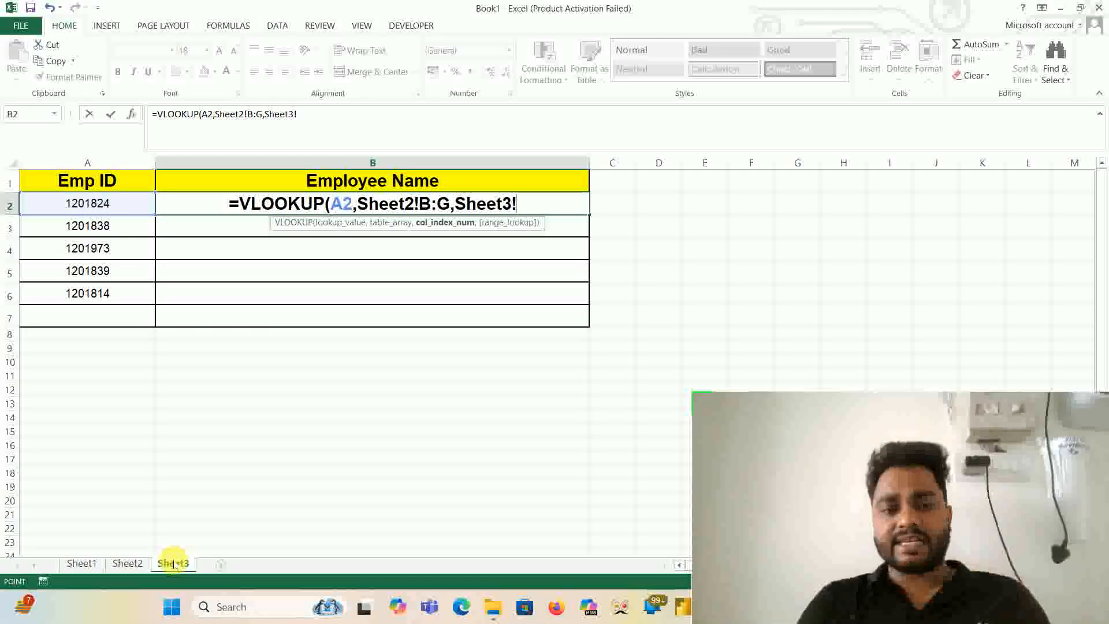
pyautogui.write(',')
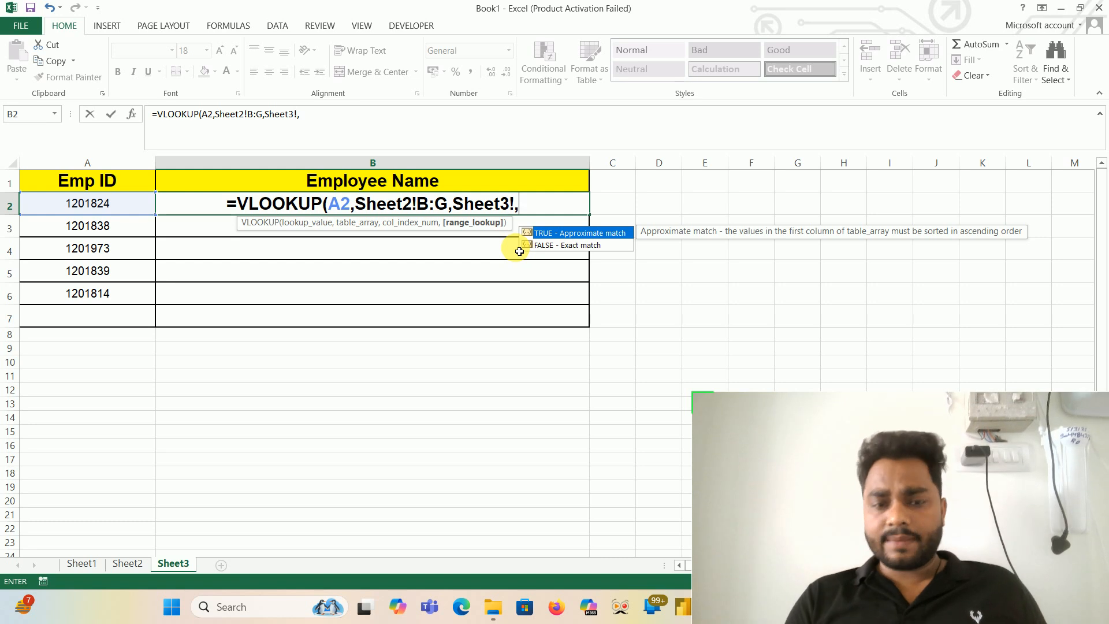
pyautogui.press('BackSpace')
pyautogui.press('BackSpace')
pyautogui.press('BackSpace')
pyautogui.press('BackSpace')
pyautogui.press('BackSpace')
pyautogui.press('BackSpace')
pyautogui.press('BackSpace')
pyautogui.press('BackSpace')
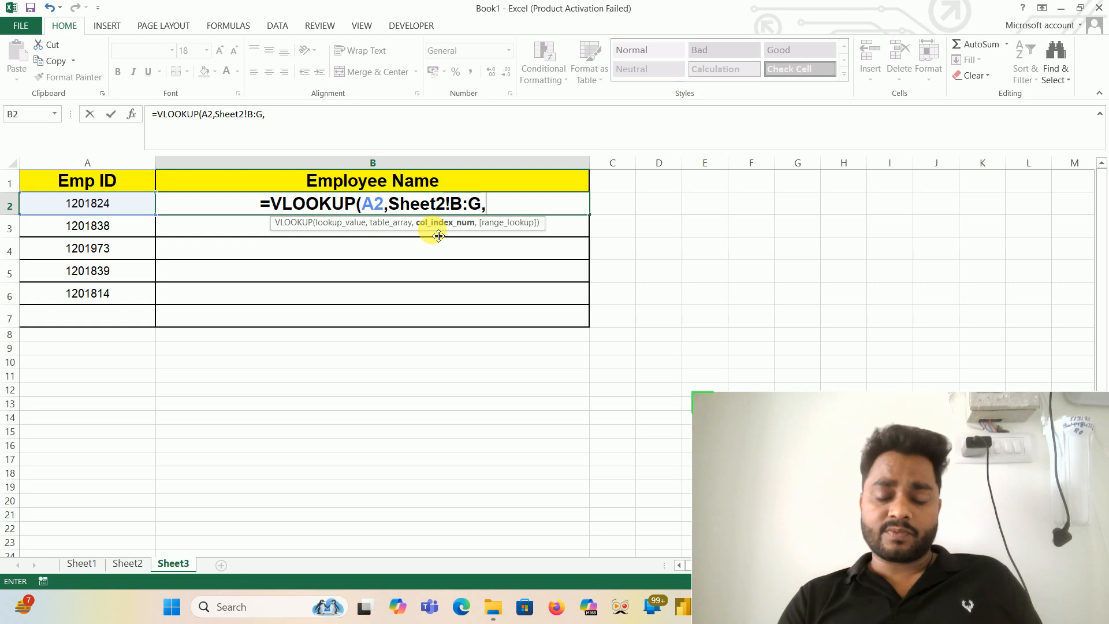
pyautogui.click(123, 566)
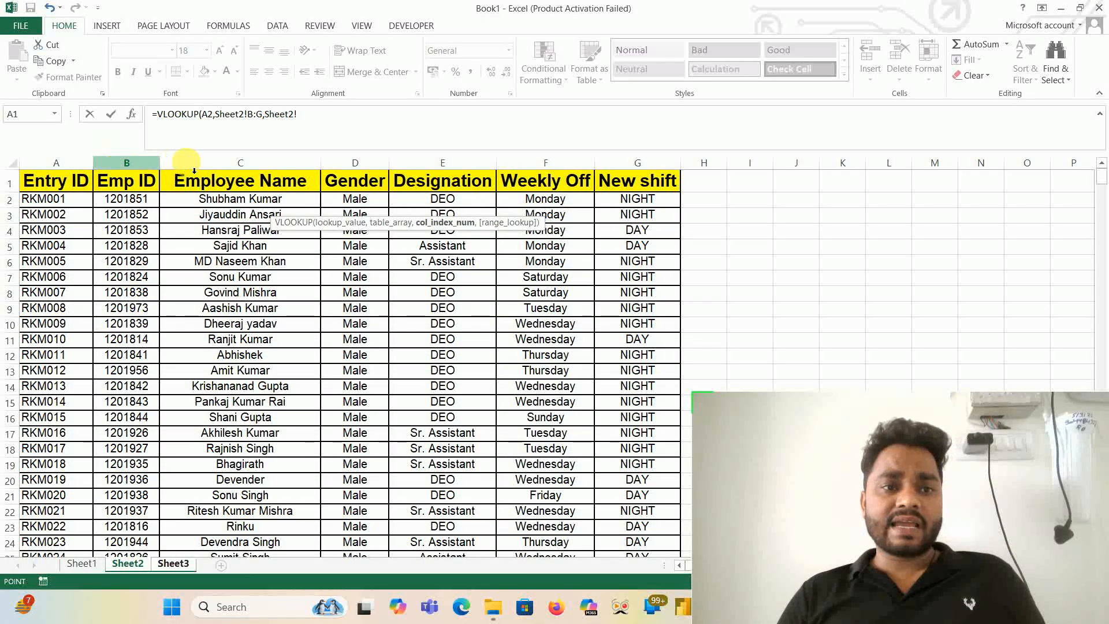
pyautogui.moveTo(194, 170); pyautogui.dragTo(222, 177)
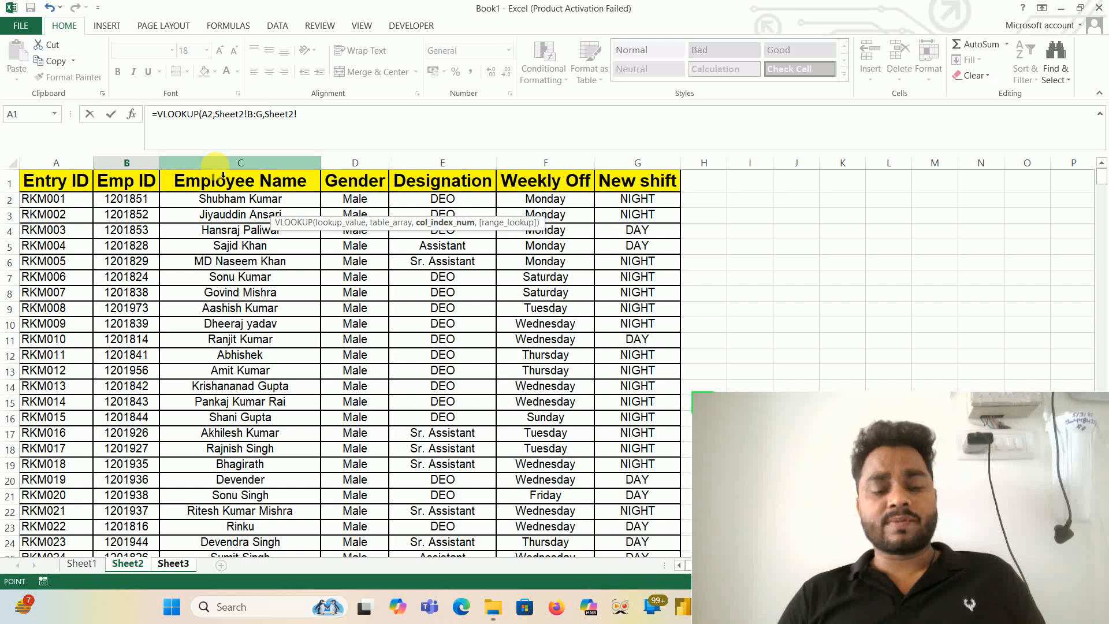
pyautogui.click(177, 569)
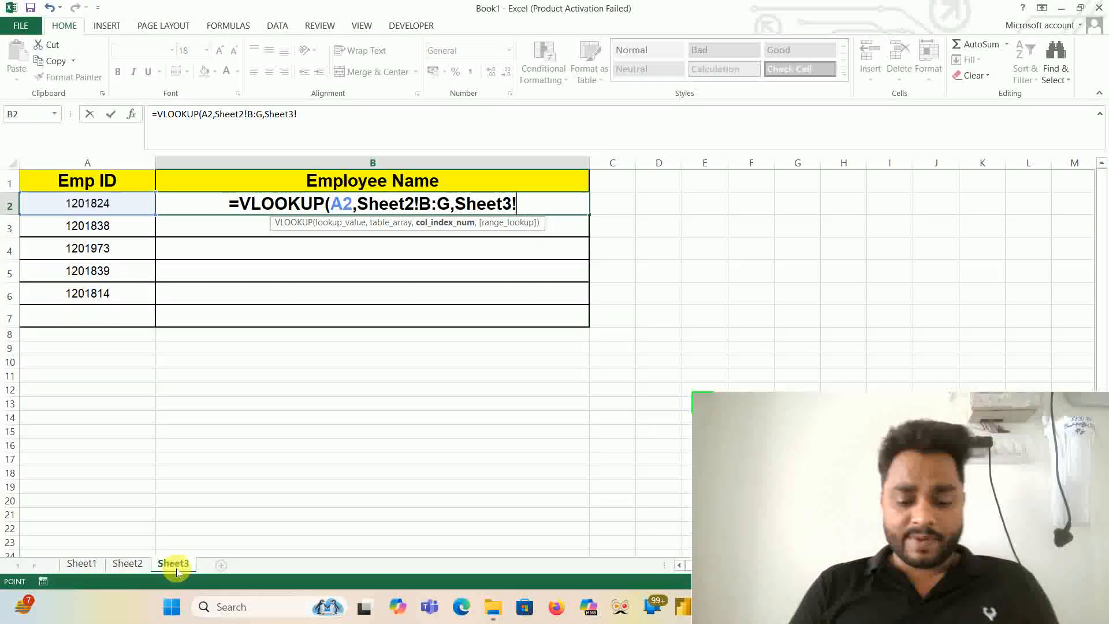
pyautogui.press('BackSpace')
pyautogui.press('BackSpace')
pyautogui.press('BackSpace')
pyautogui.press('BackSpace')
pyautogui.press('BackSpace')
pyautogui.press('BackSpace')
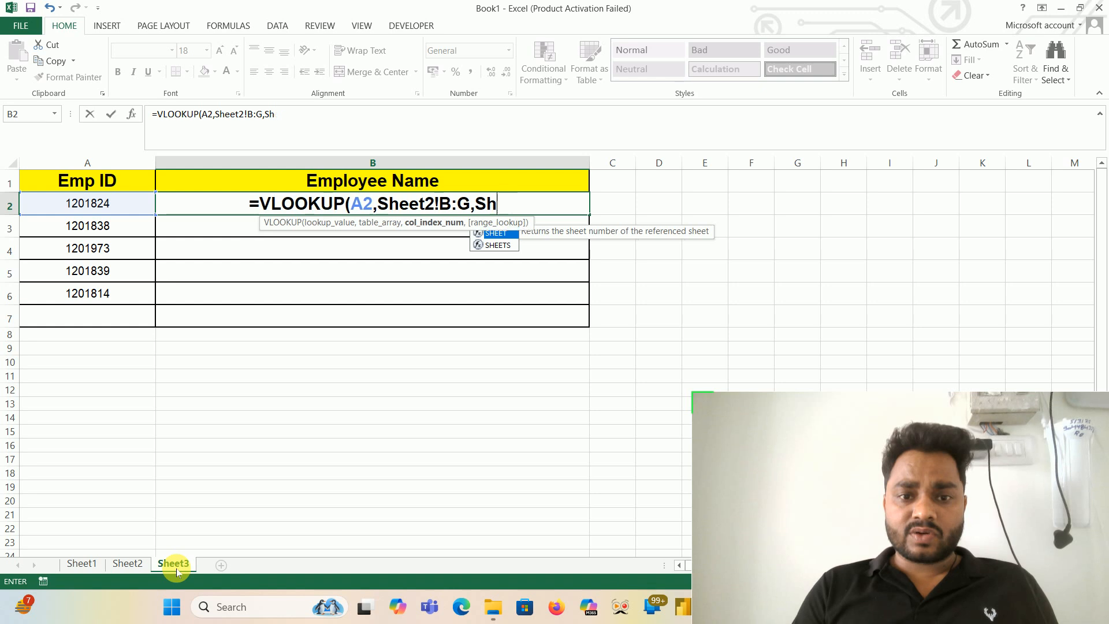
pyautogui.press('BackSpace')
# - Complete the VLOOKUP in B2 with column index 2 and exact match 0
pyautogui.write('2')
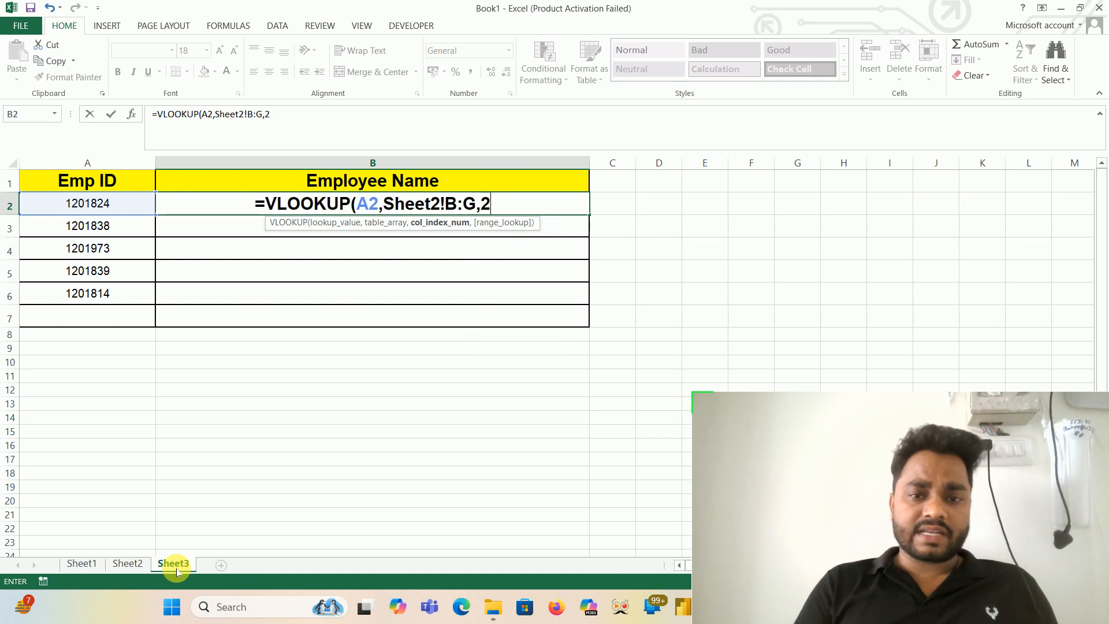
pyautogui.write(',')
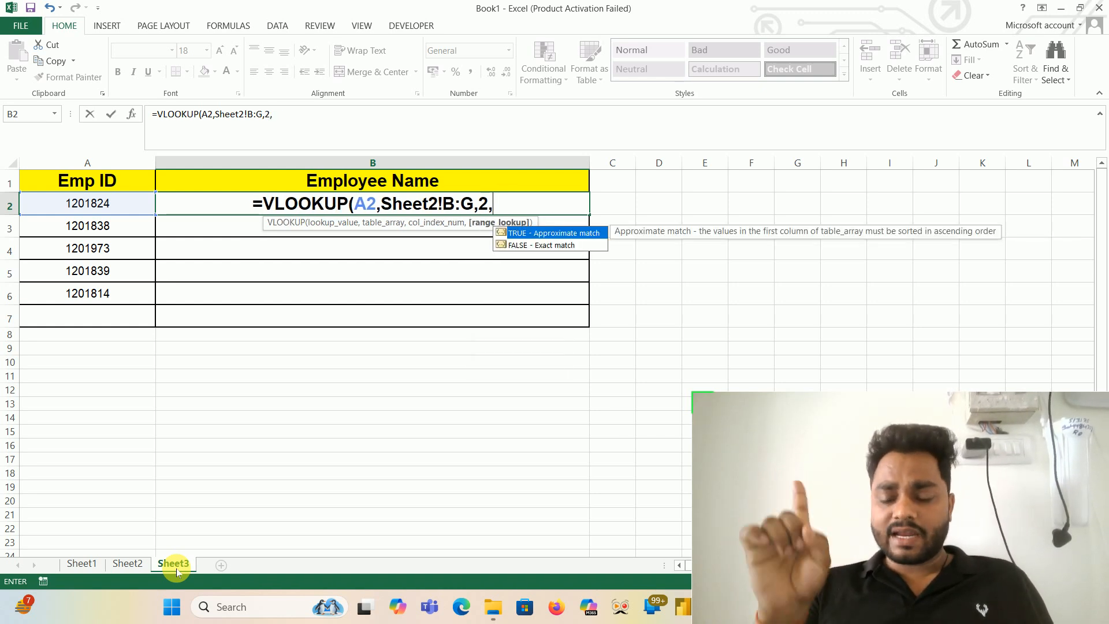
pyautogui.write('0)')
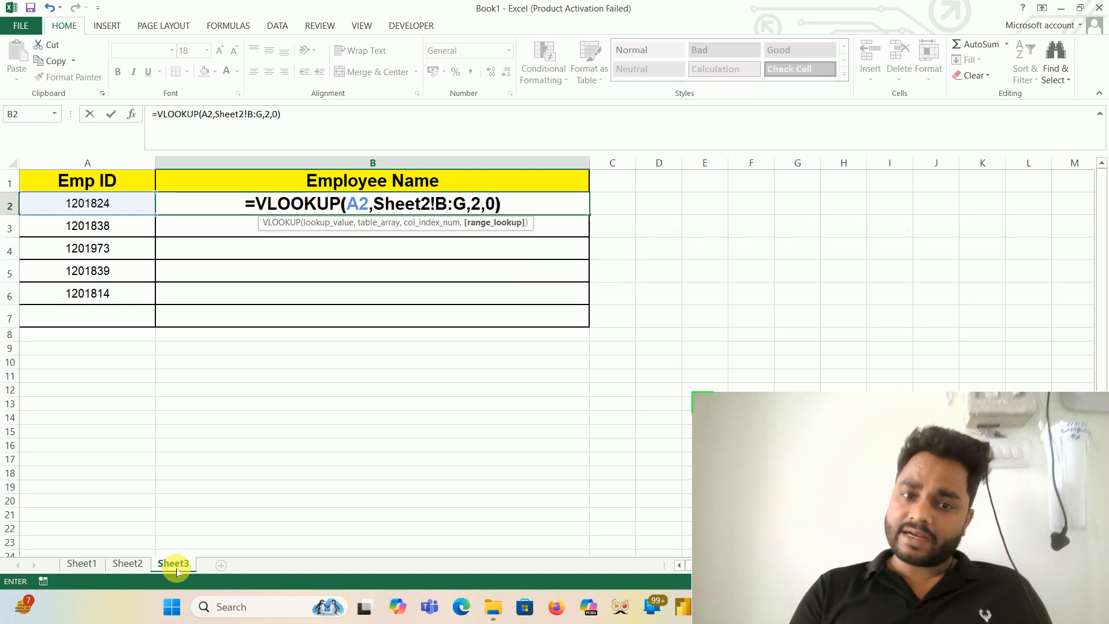
pyautogui.press('Return')
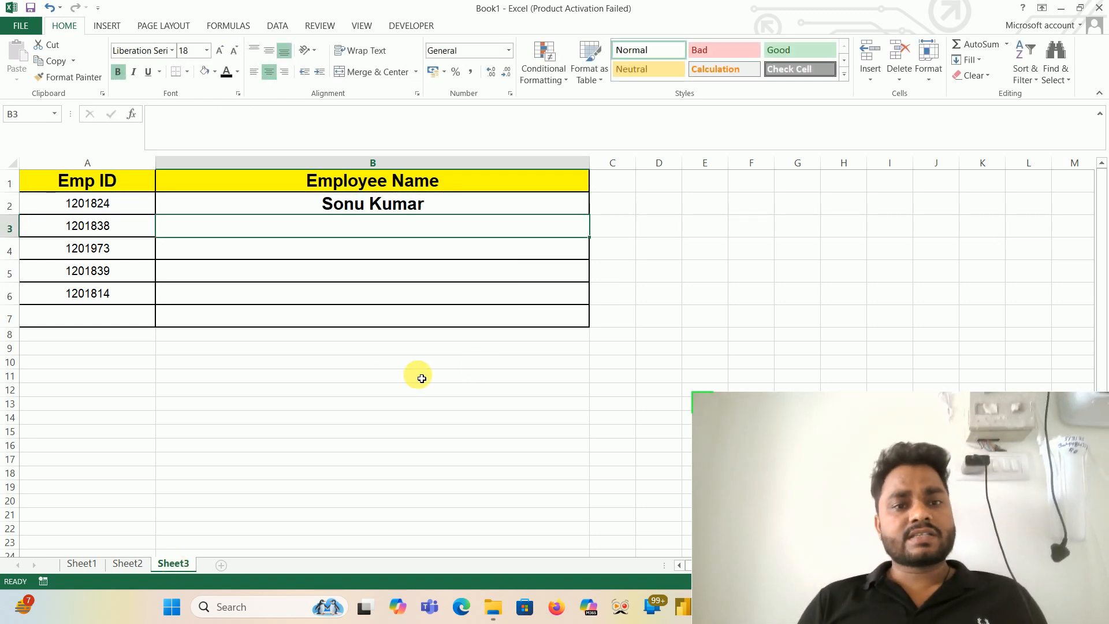
# - Fill the VLOOKUP formula in B2 down through B7
pyautogui.click(481, 200)
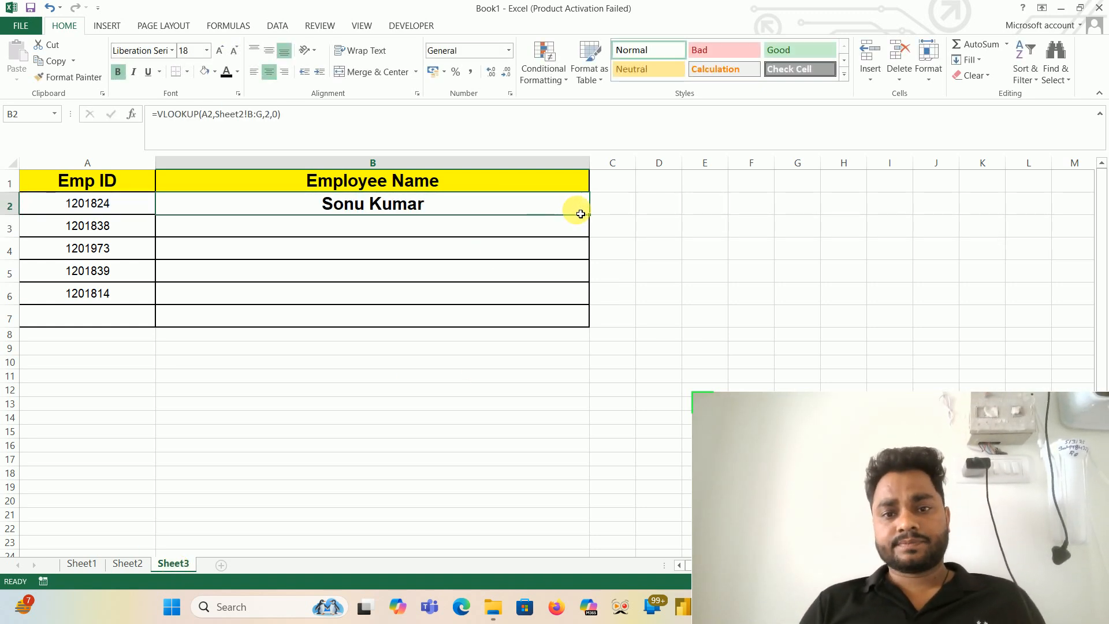
pyautogui.moveTo(593, 220); pyautogui.dragTo(586, 329)
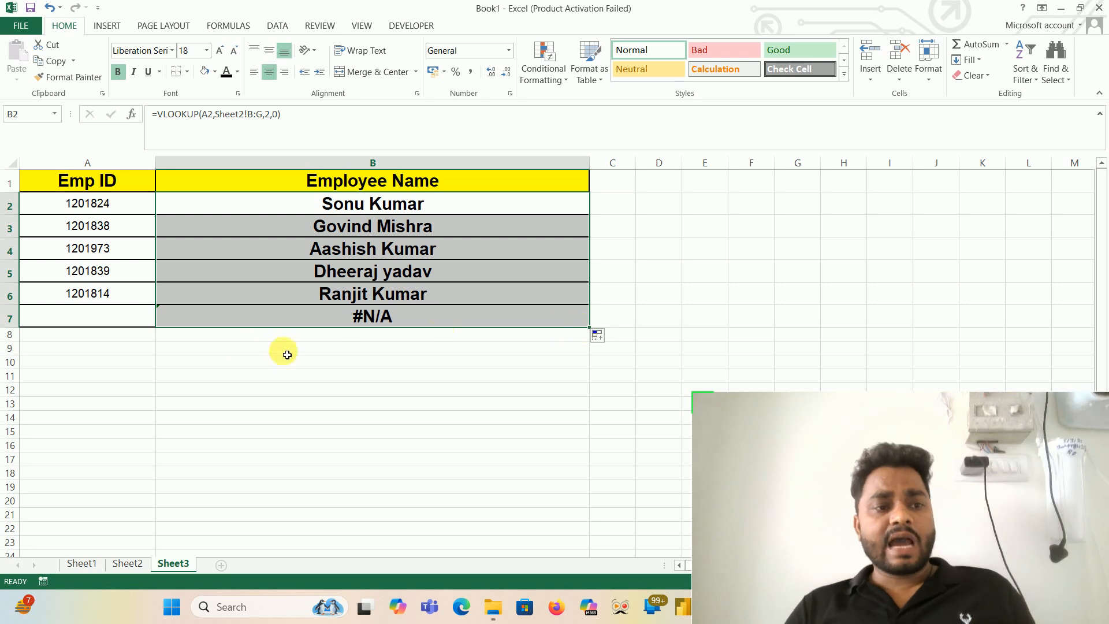
pyautogui.click(131, 313)
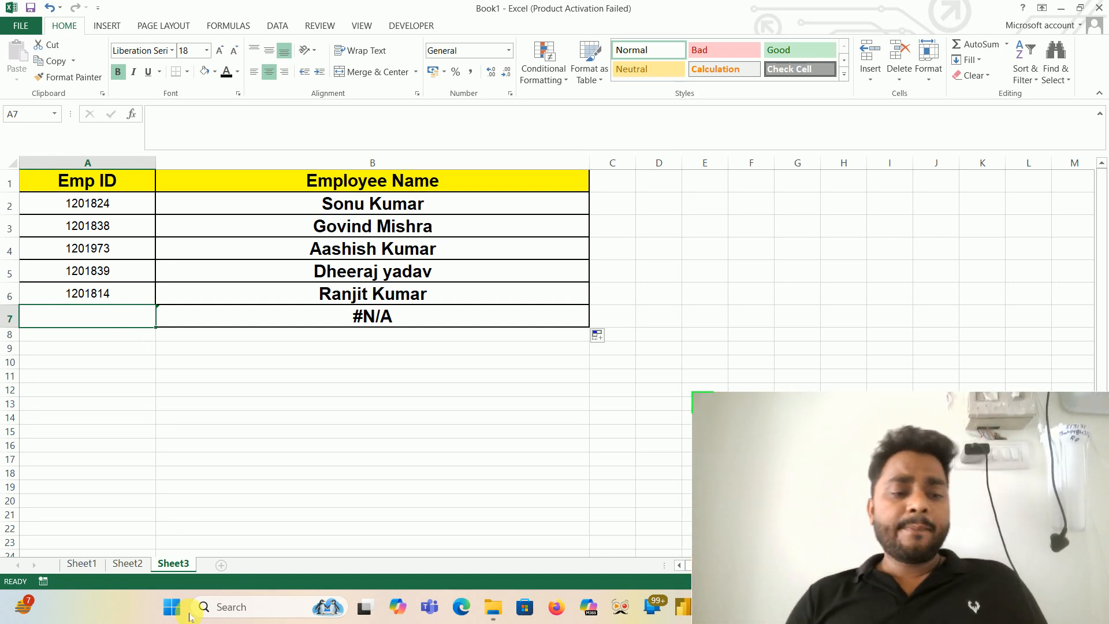
# - Copy the entire employee table A1:G545 on Sheet2
pyautogui.click(130, 565)
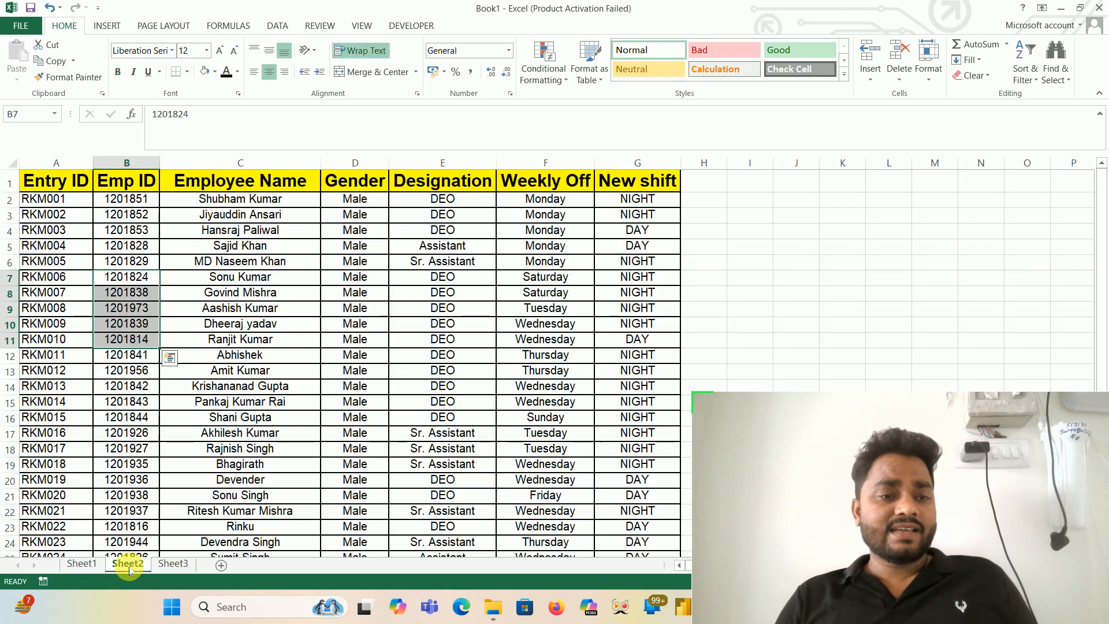
pyautogui.click(46, 192)
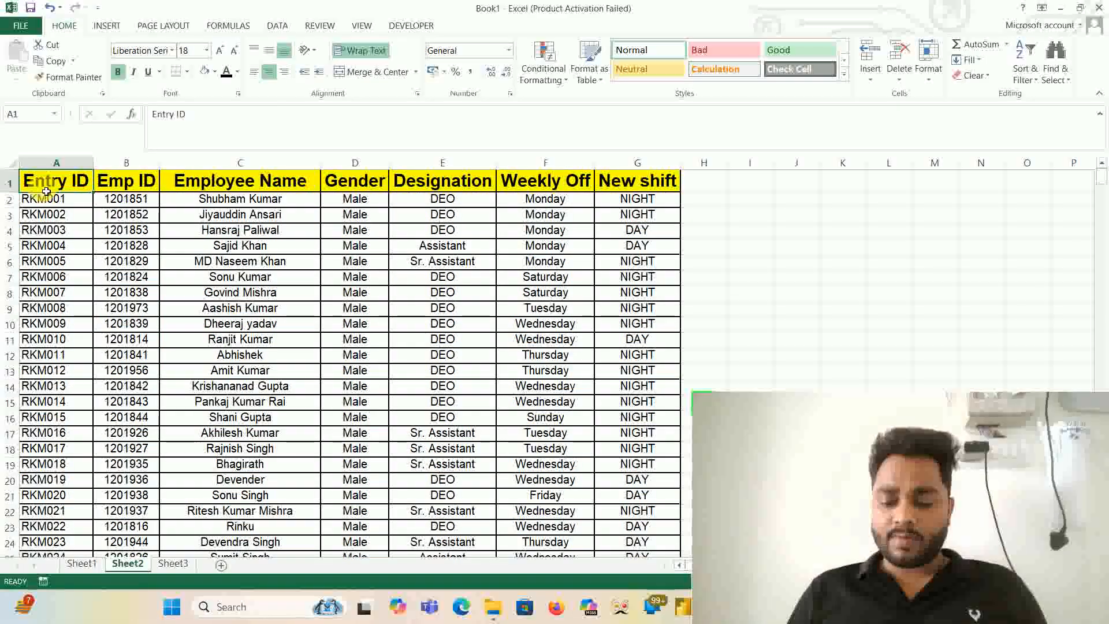
pyautogui.hotkey('ctrl', 'shift', 'Right')
pyautogui.hotkey('ctrl', 'shift', 'Down')
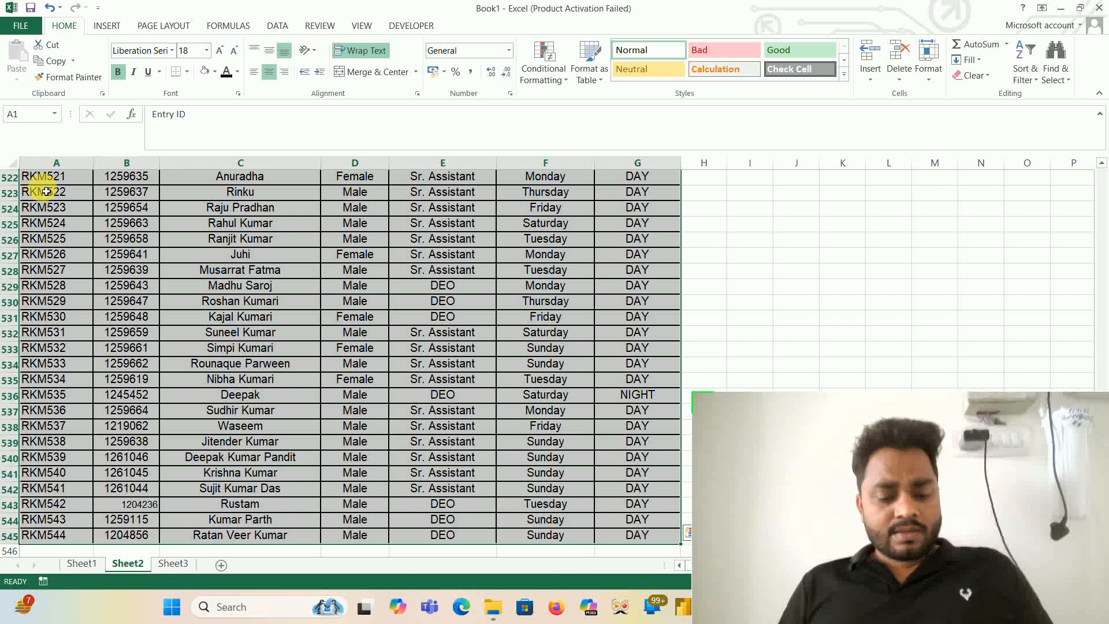
pyautogui.hotkey('ctrl', 'c')
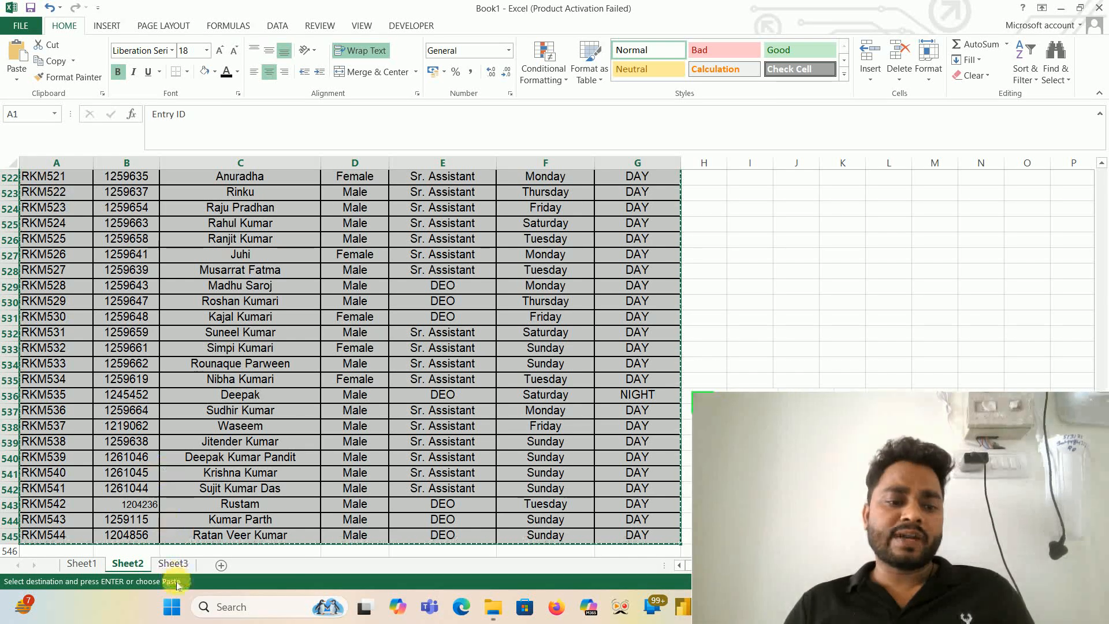
# - Clear the VLOOKUP formulas from B2:B7 in the Employee Name column on Sheet3
pyautogui.click(173, 563)
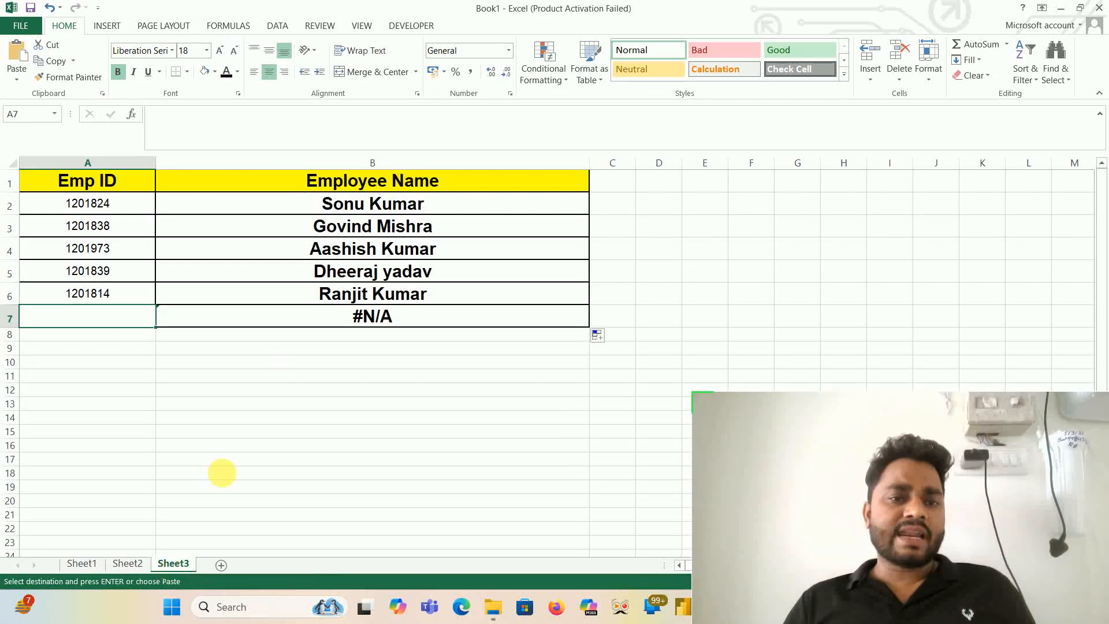
pyautogui.moveTo(372, 203); pyautogui.dragTo(385, 313)
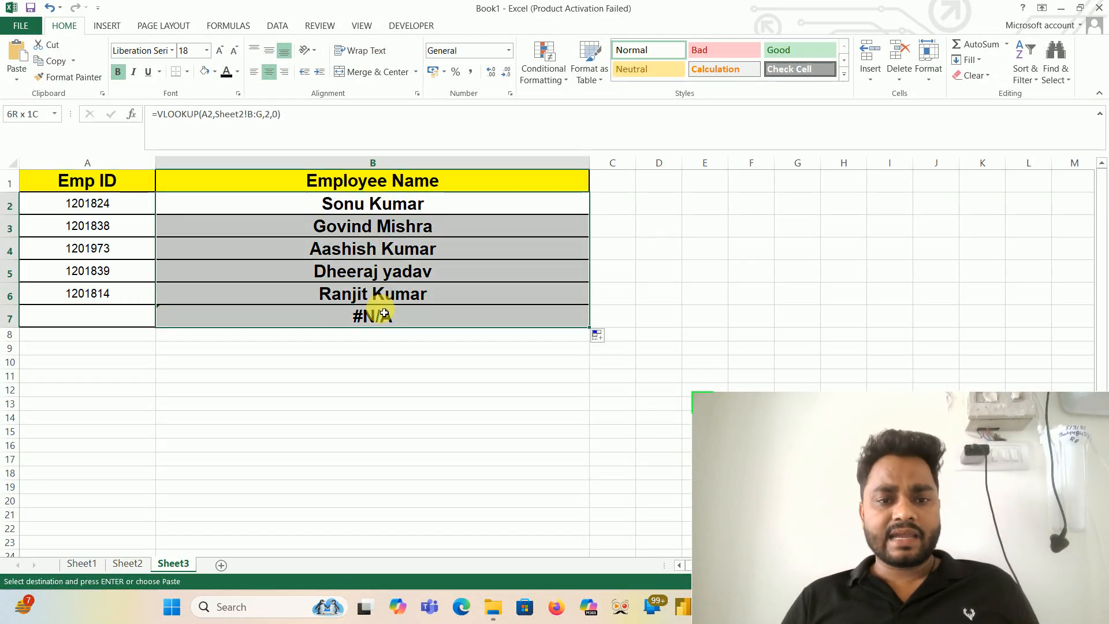
pyautogui.press('Delete')
pyautogui.press('Down')
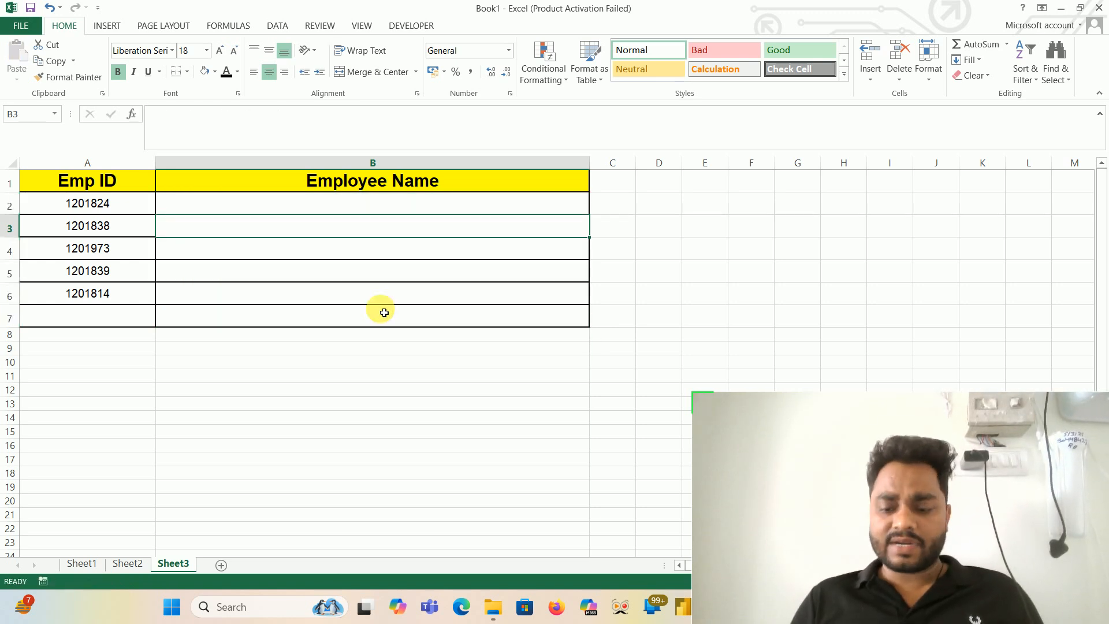
pyautogui.press('Up')
pyautogui.write('=xl')
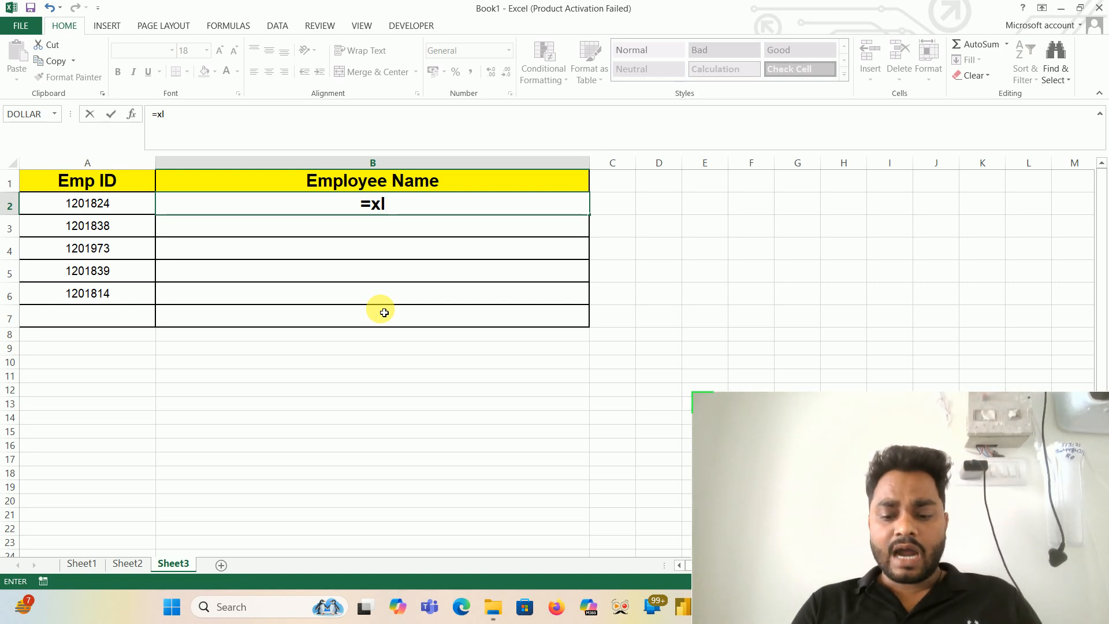
pyautogui.write('oo')
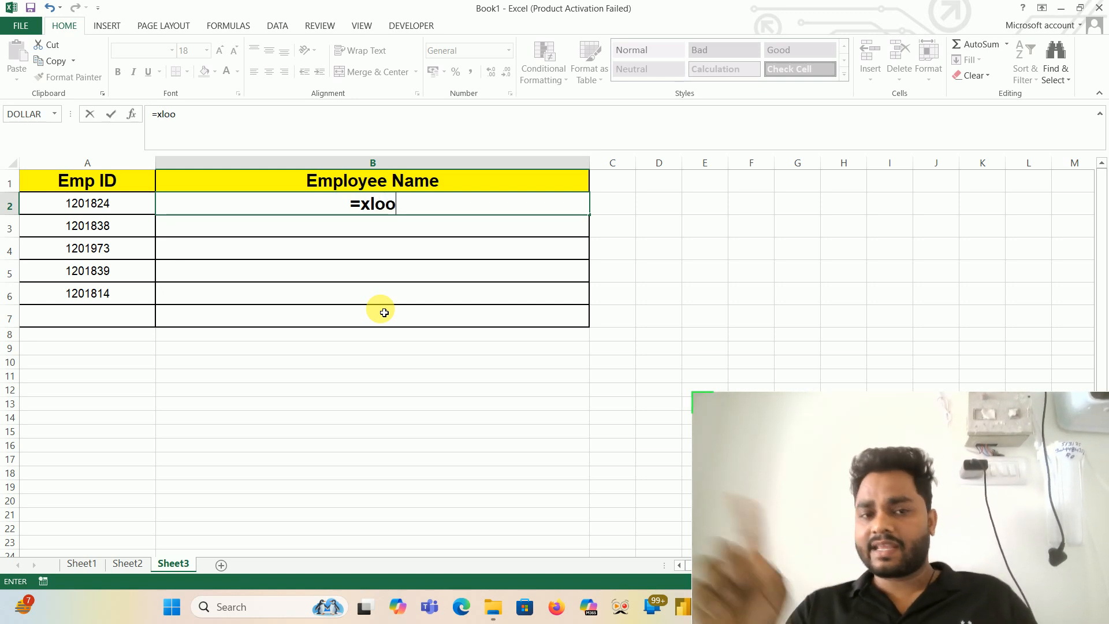
pyautogui.press('Escape')
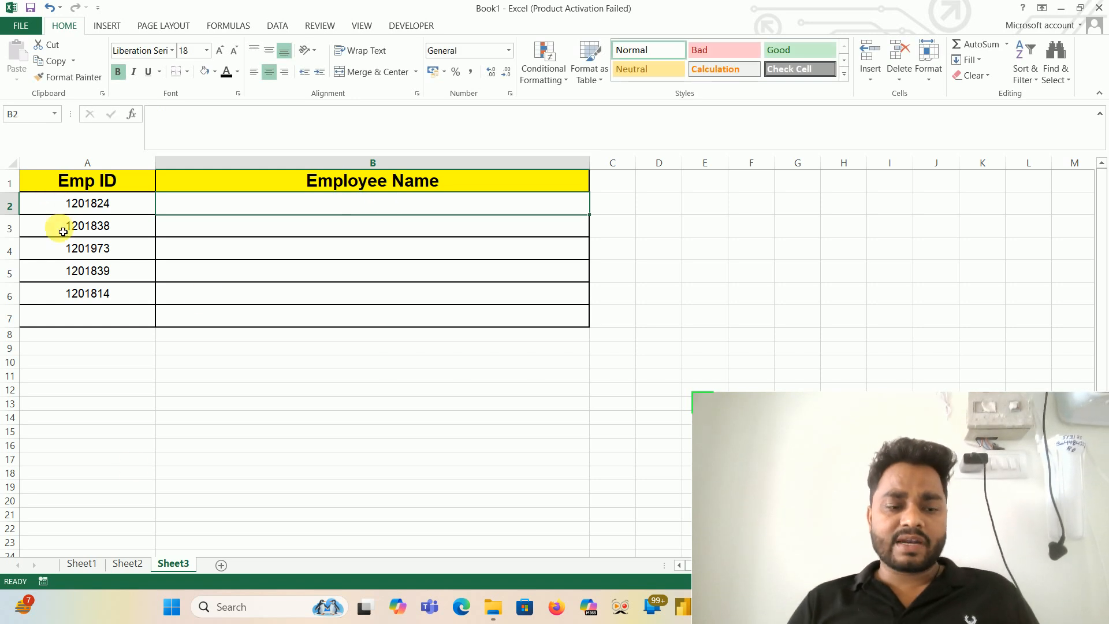
# - Copy the entire employee table A1:G545 on Sheet2 again
pyautogui.click(127, 564)
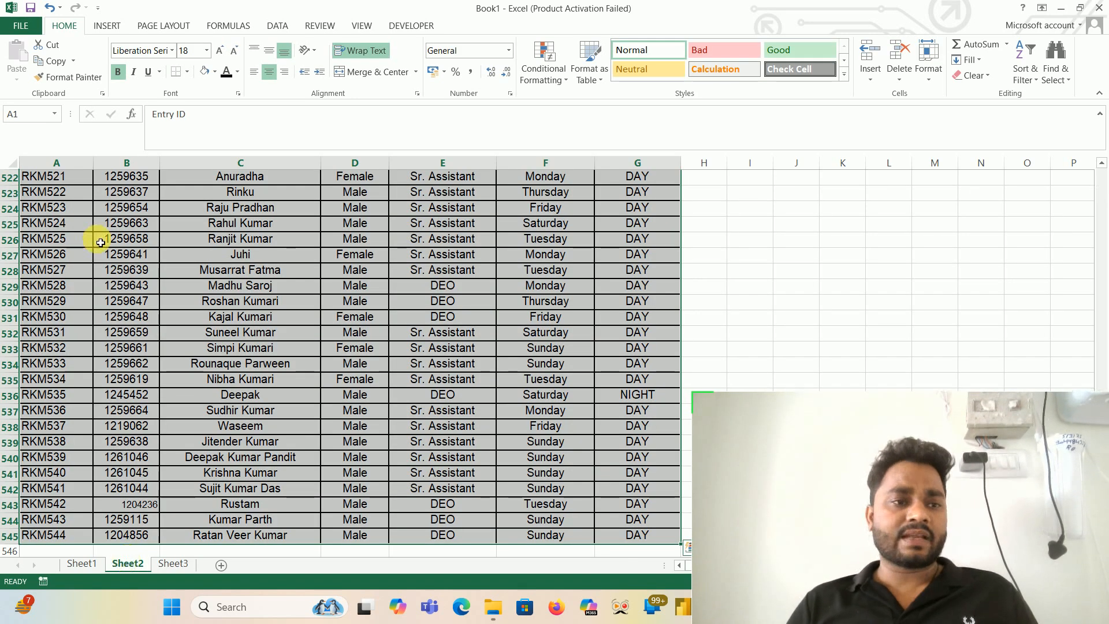
pyautogui.moveTo(56, 177); pyautogui.dragTo(62, 185)
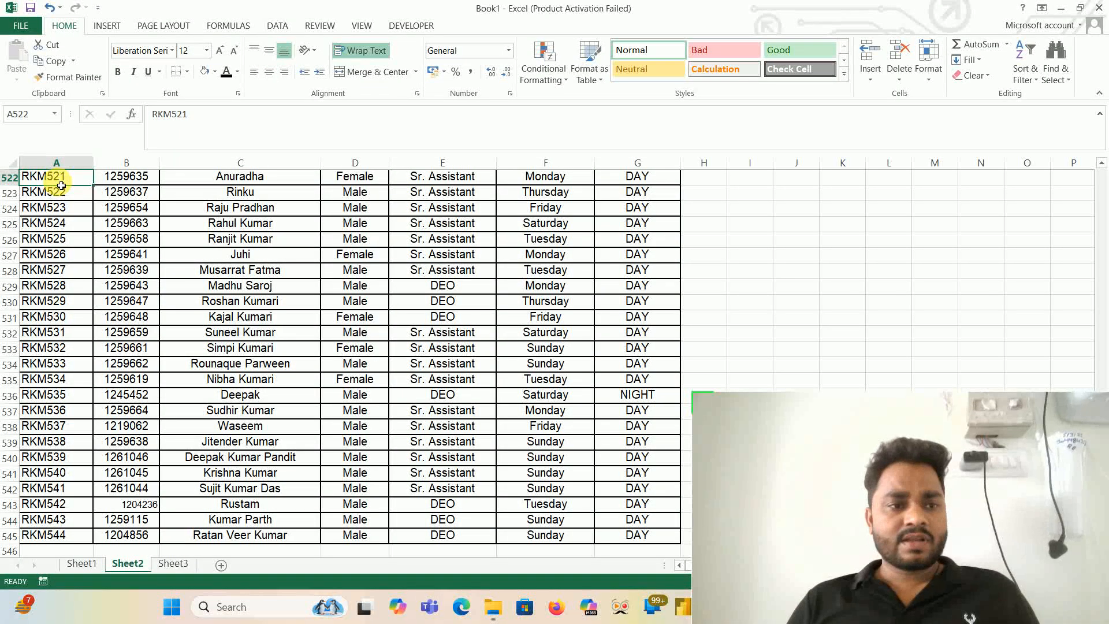
pyautogui.hotkey('ctrl', 'Home')
pyautogui.hotkey('ctrl', 'shift', 'End')
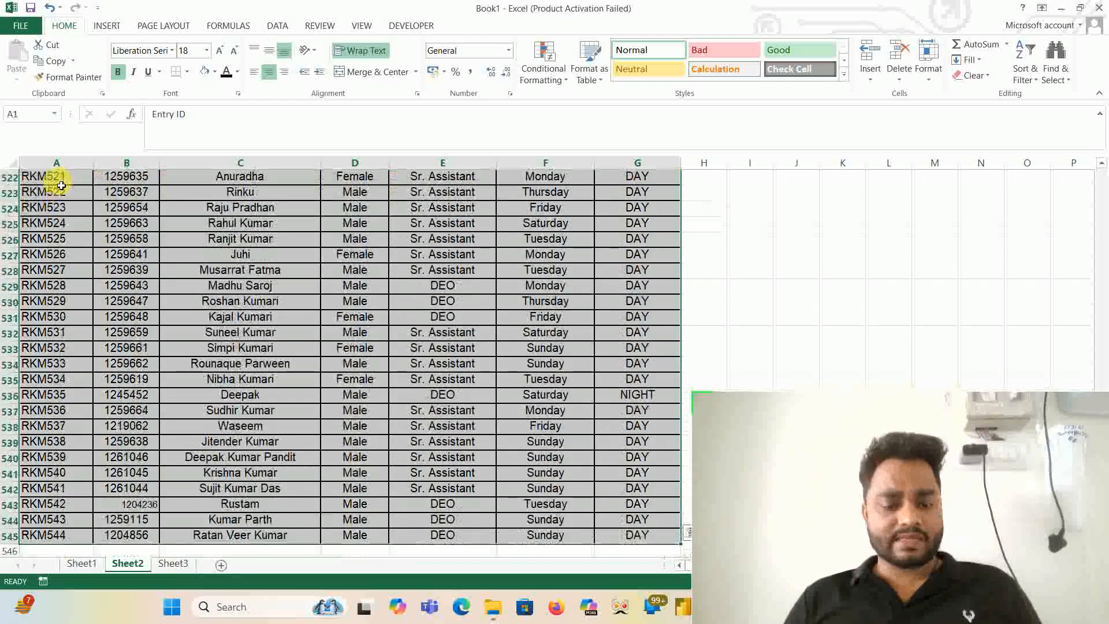
pyautogui.hotkey('ctrl', 'c')
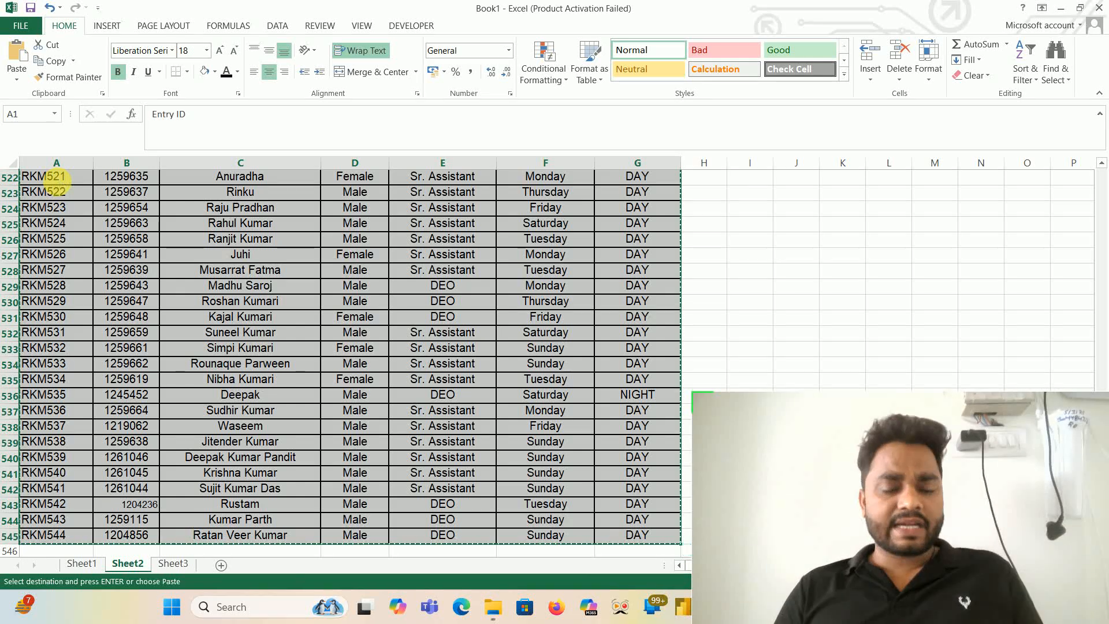
# - Minimize the workbook, switch to WPS Office and create a new blank Sheets spreadsheet
pyautogui.hotkey('alt', 'Tab')
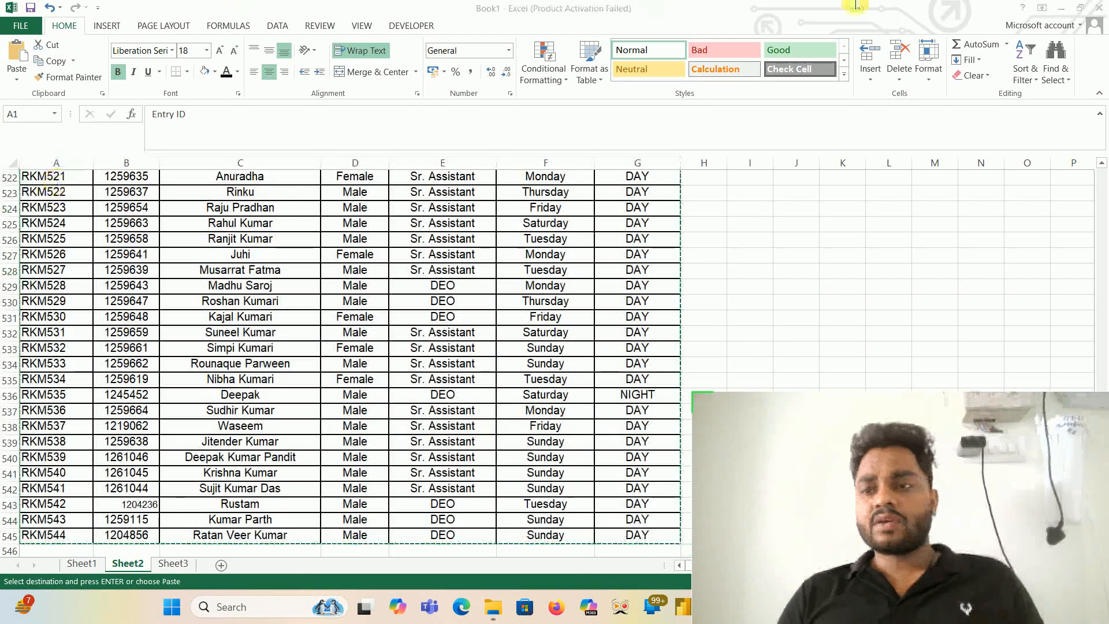
pyautogui.click(1068, 16)
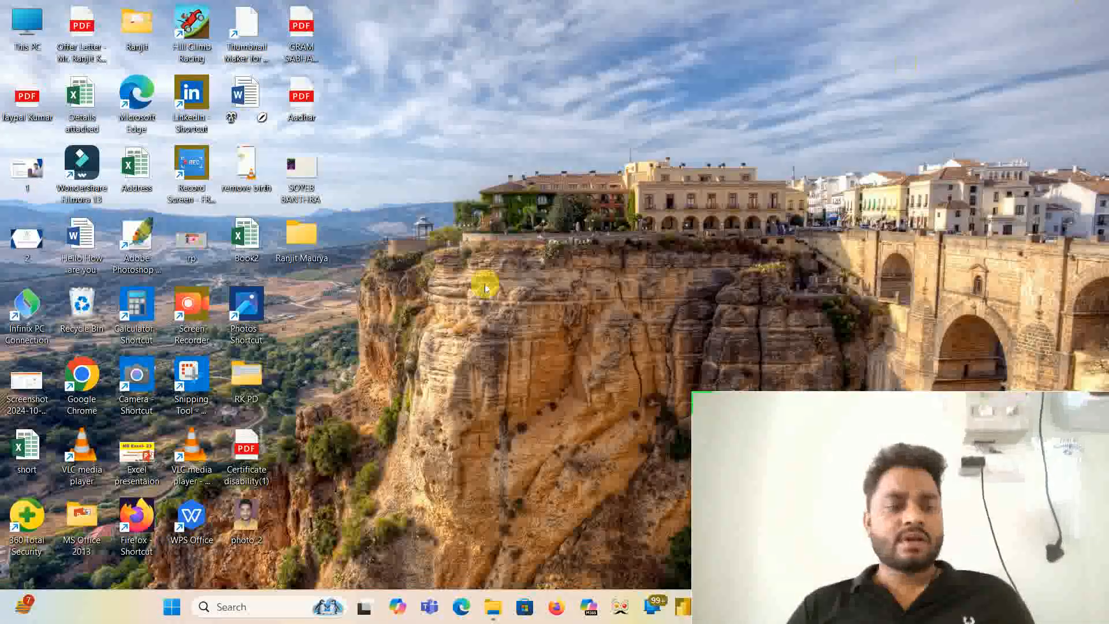
pyautogui.doubleClick(187, 518)
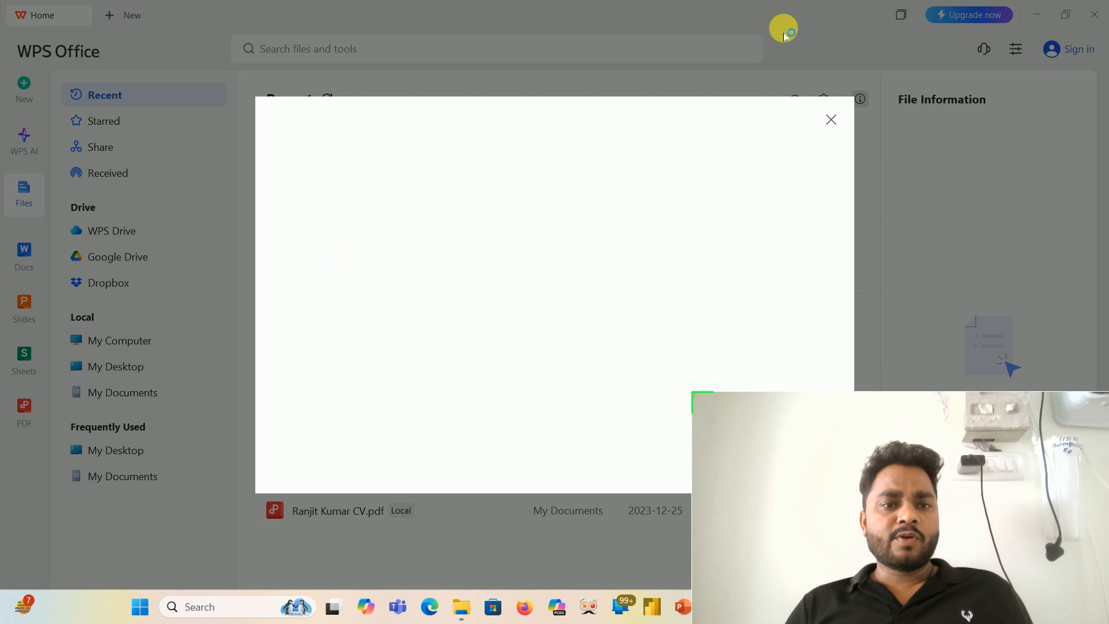
pyautogui.click(836, 122)
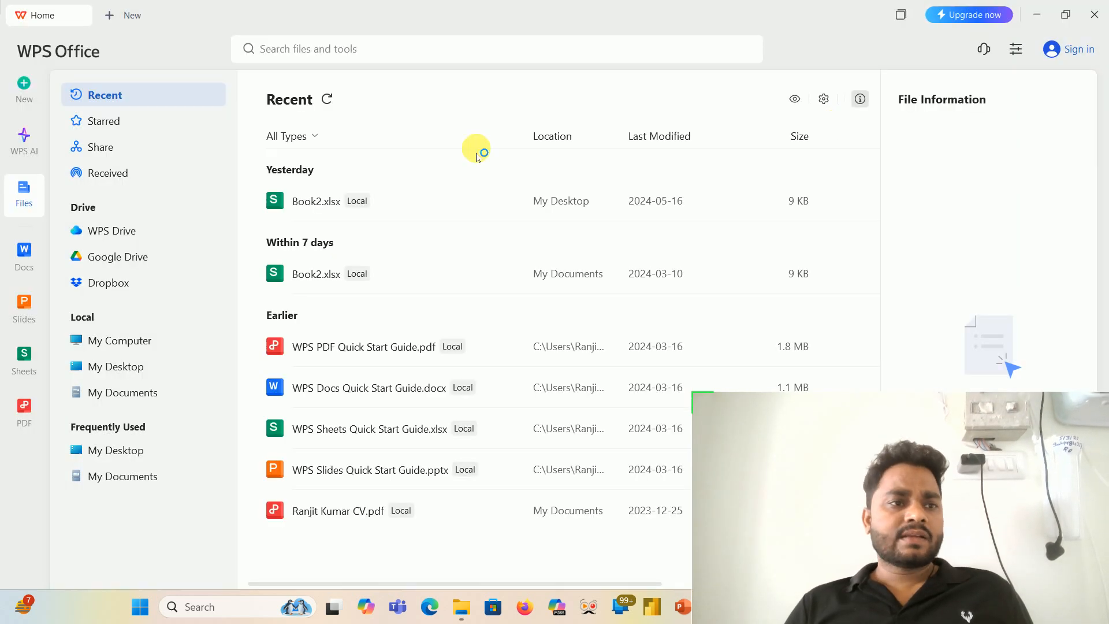
pyautogui.click(26, 98)
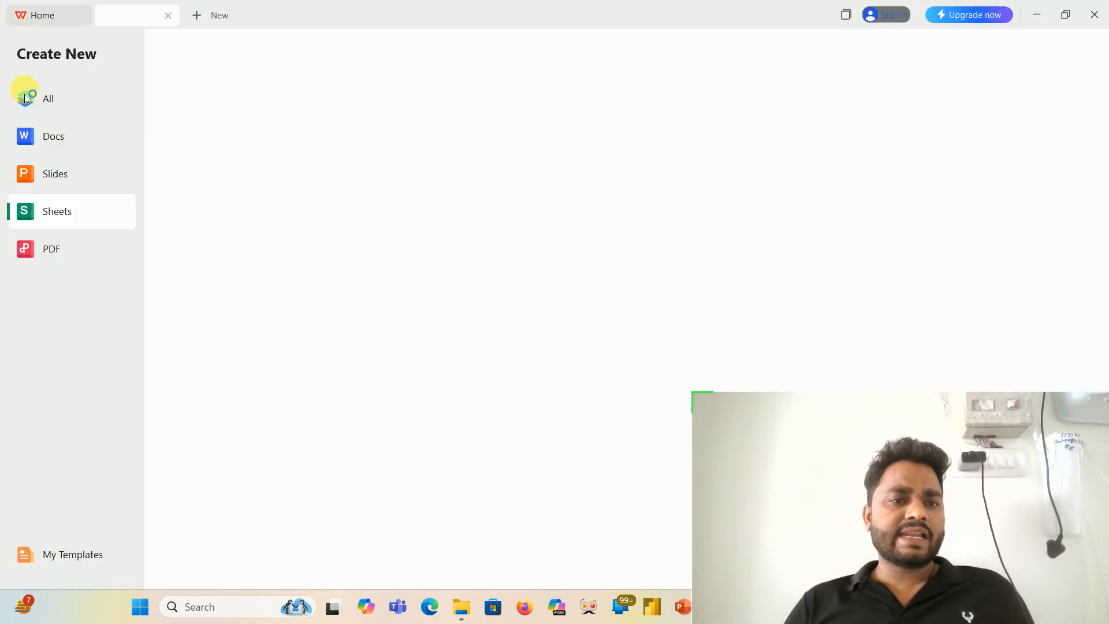
pyautogui.click(56, 214)
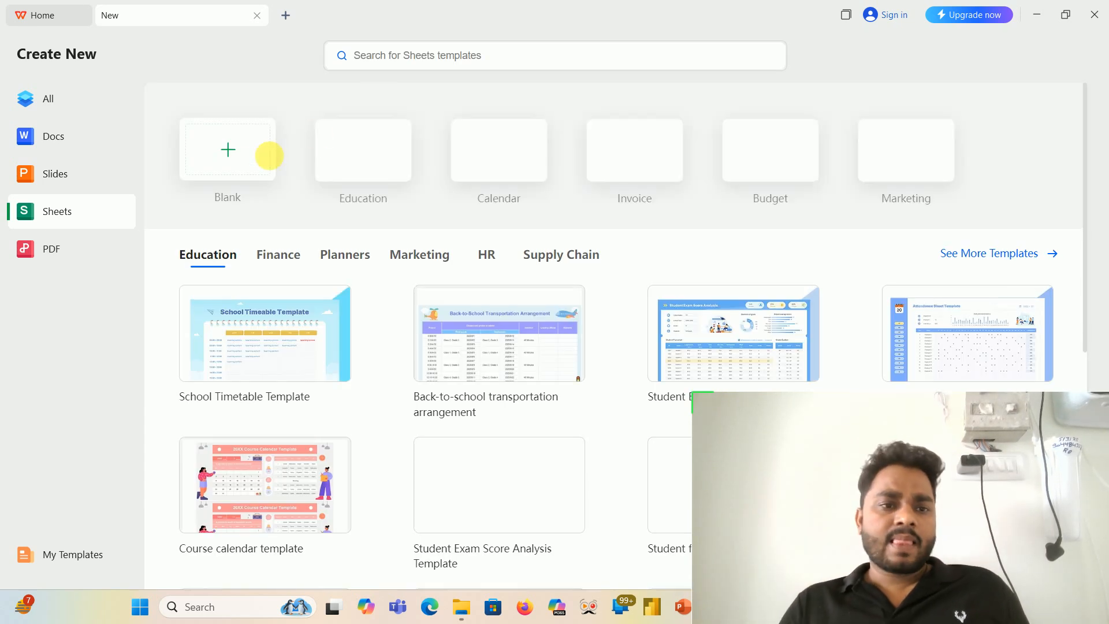
pyautogui.click(224, 168)
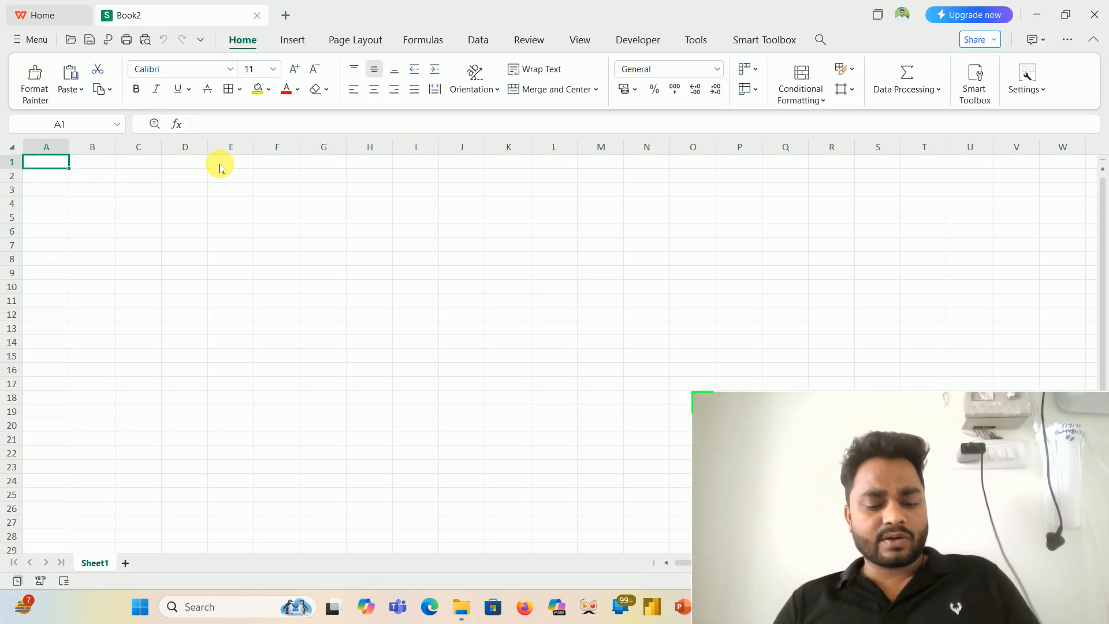
# - Paste the copied employee table into the blank spreadsheet starting at cell A1
pyautogui.hotkey('ctrl', 'v')
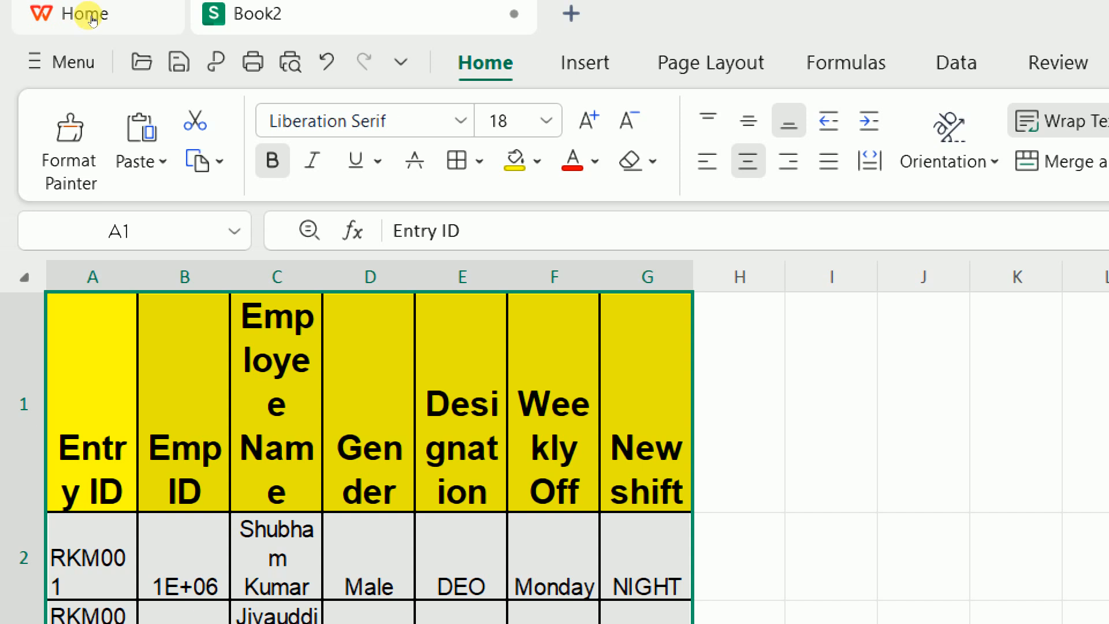
pyautogui.press('alt')
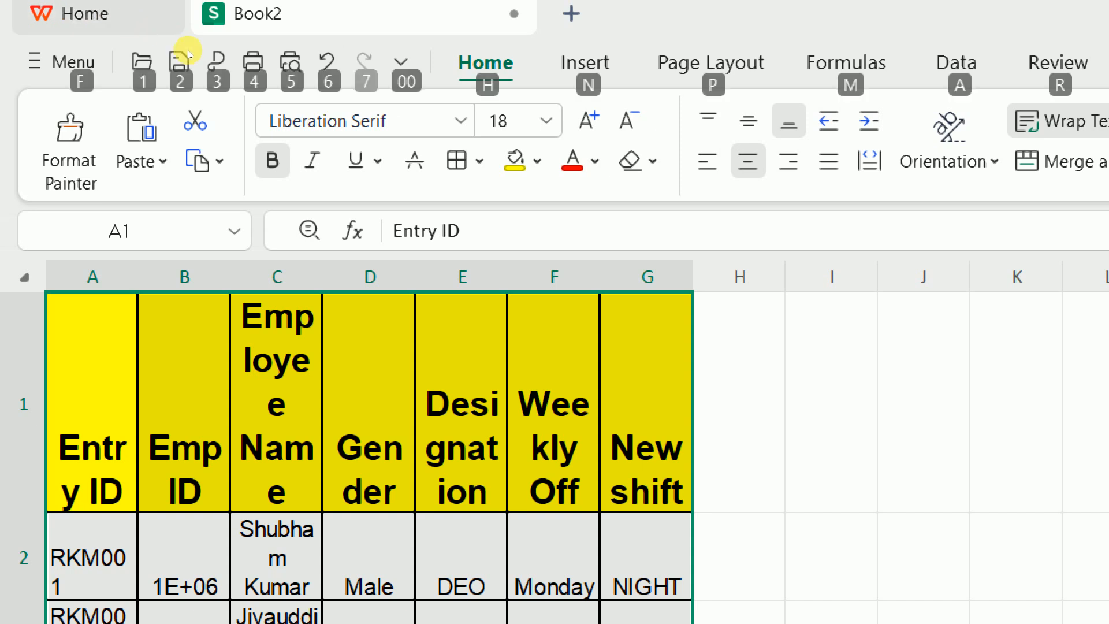
pyautogui.press('h')
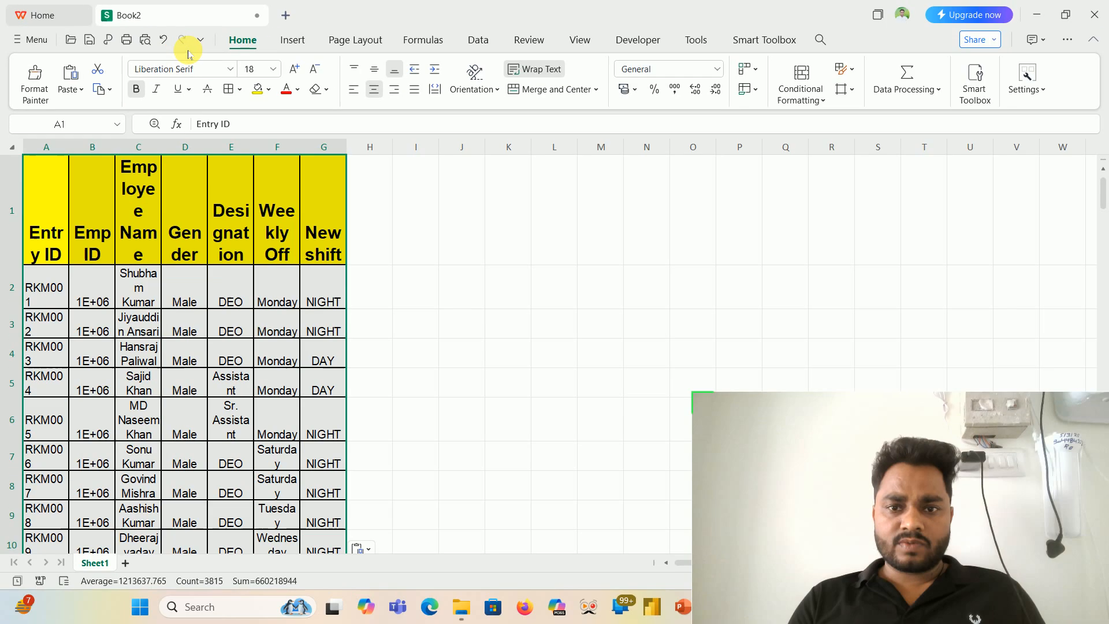
# - Turn off text wrapping for the pasted employee table and autofit its column widths
pyautogui.click(528, 75)
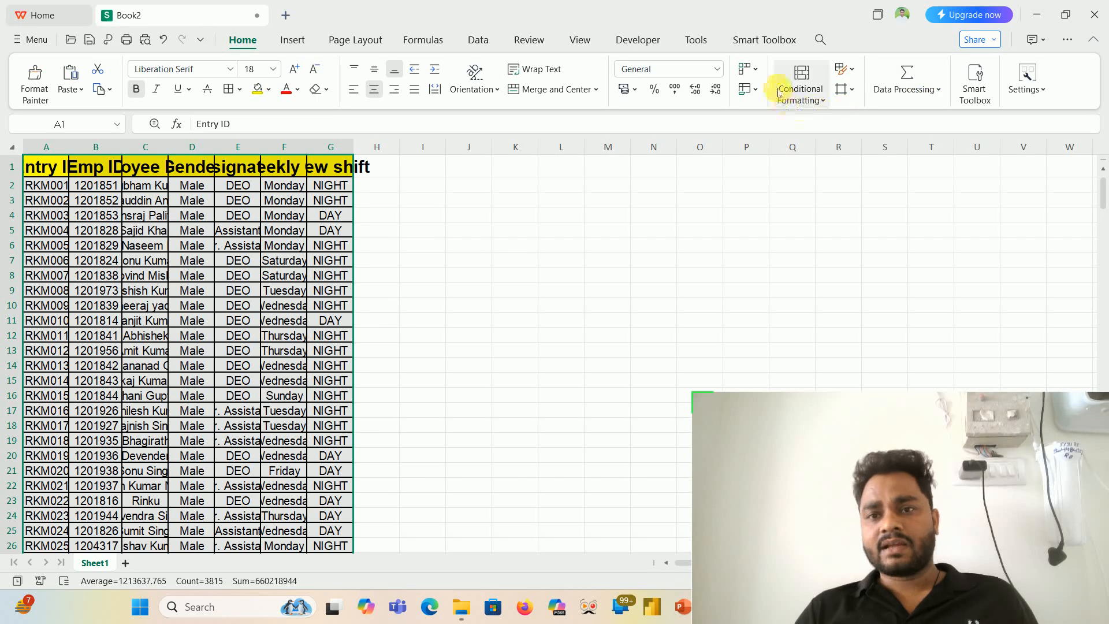
pyautogui.click(756, 70)
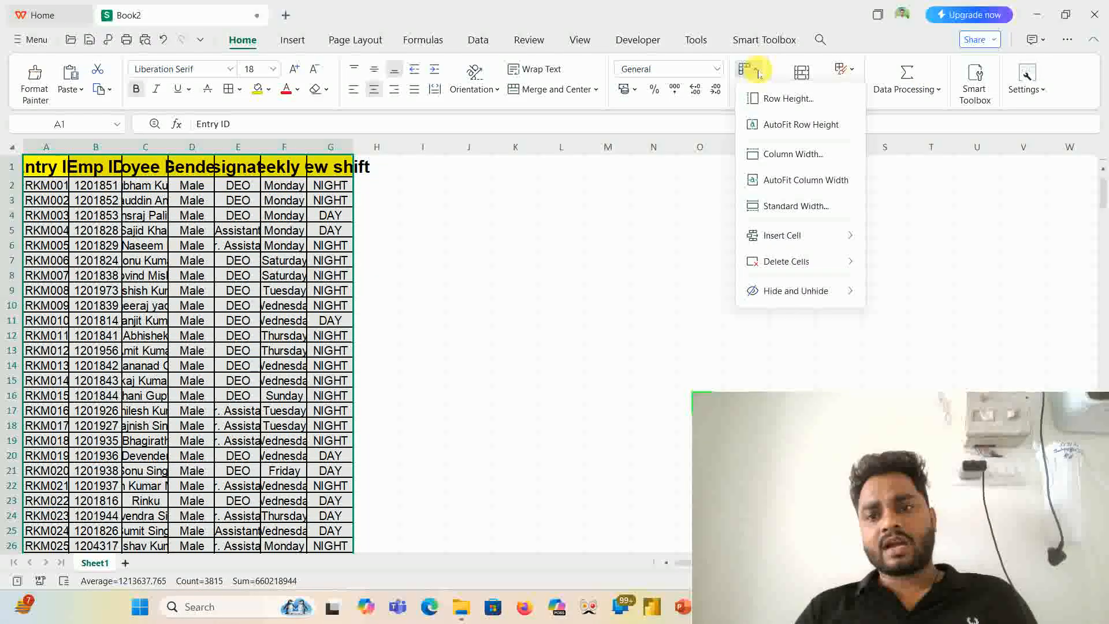
pyautogui.click(790, 185)
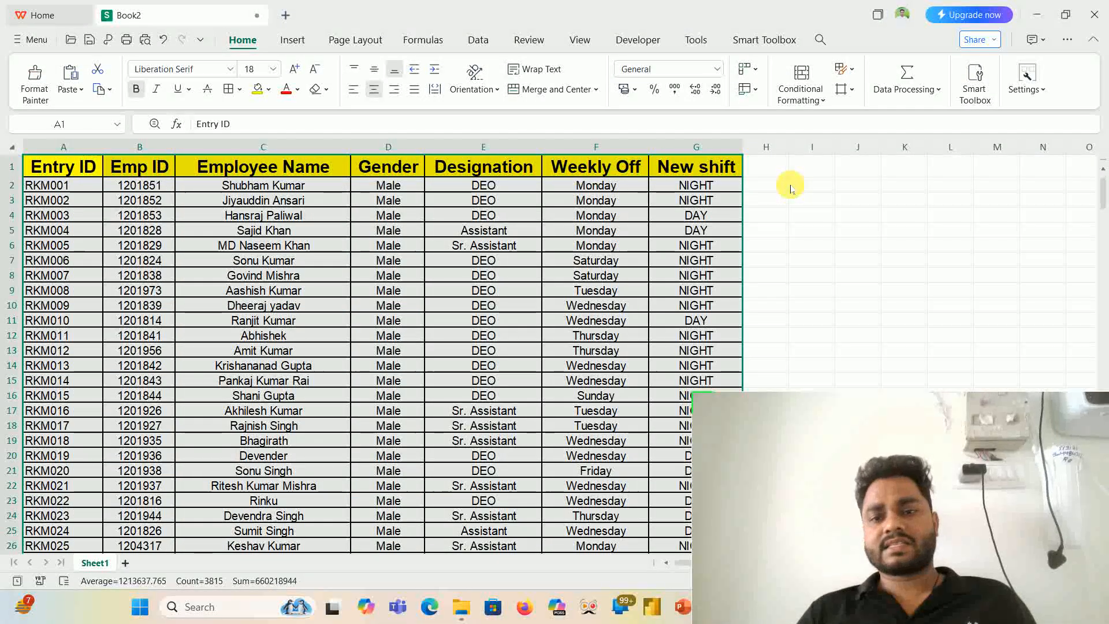
# - Copy the Entry ID, Emp ID and Employee Name headers A1:C1 and paste them at A1 of a new sheet
pyautogui.click(87, 169)
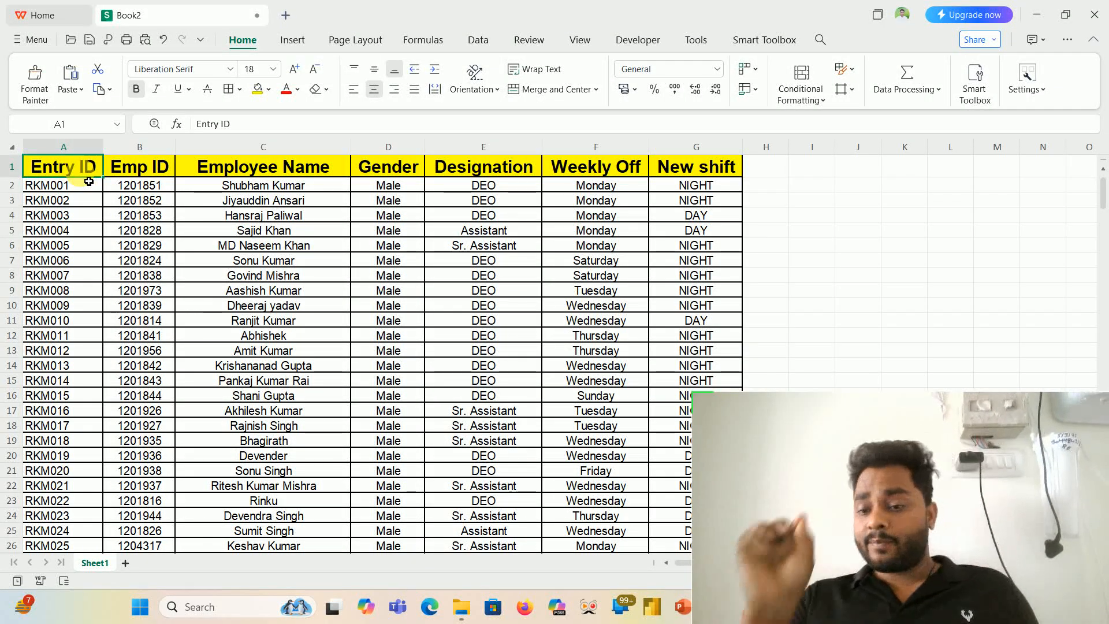
pyautogui.hotkey('shift', 'Right')
pyautogui.hotkey('shift', 'Right')
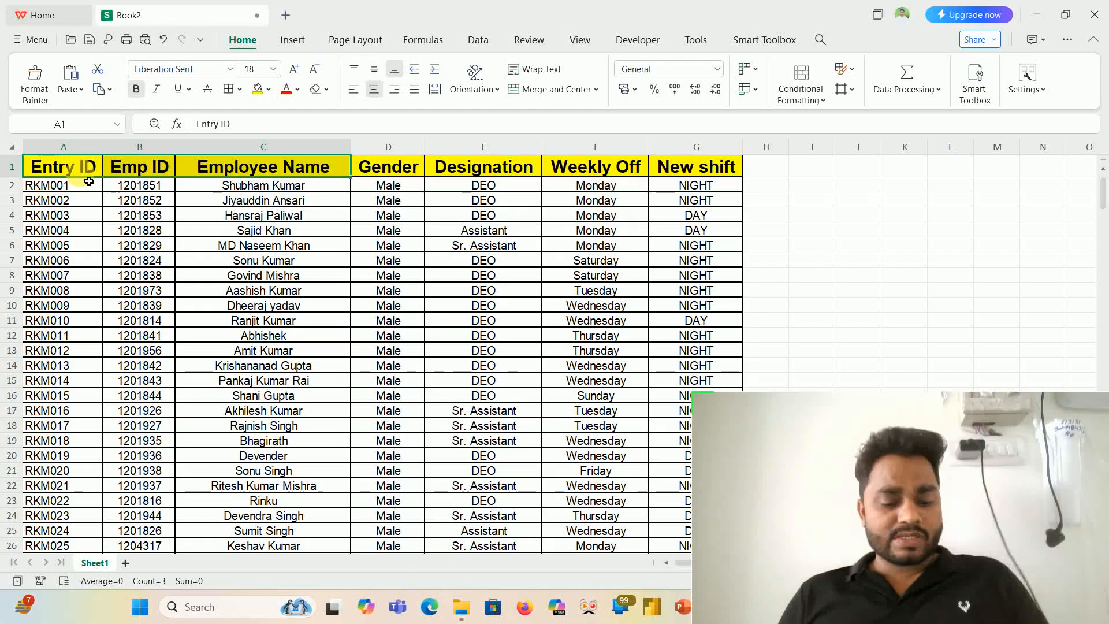
pyautogui.click(125, 563)
pyautogui.hotkey('ctrl', 'v')
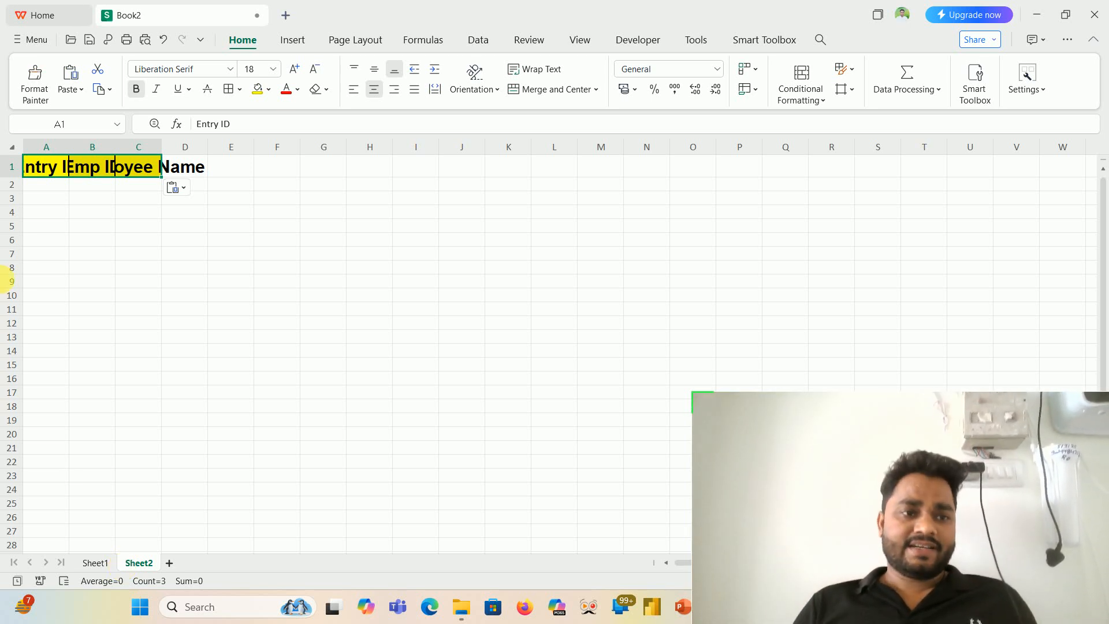
# - Autofit columns A to C to the headers on Sheet2 and make row 2 taller
pyautogui.doubleClick(69, 164)
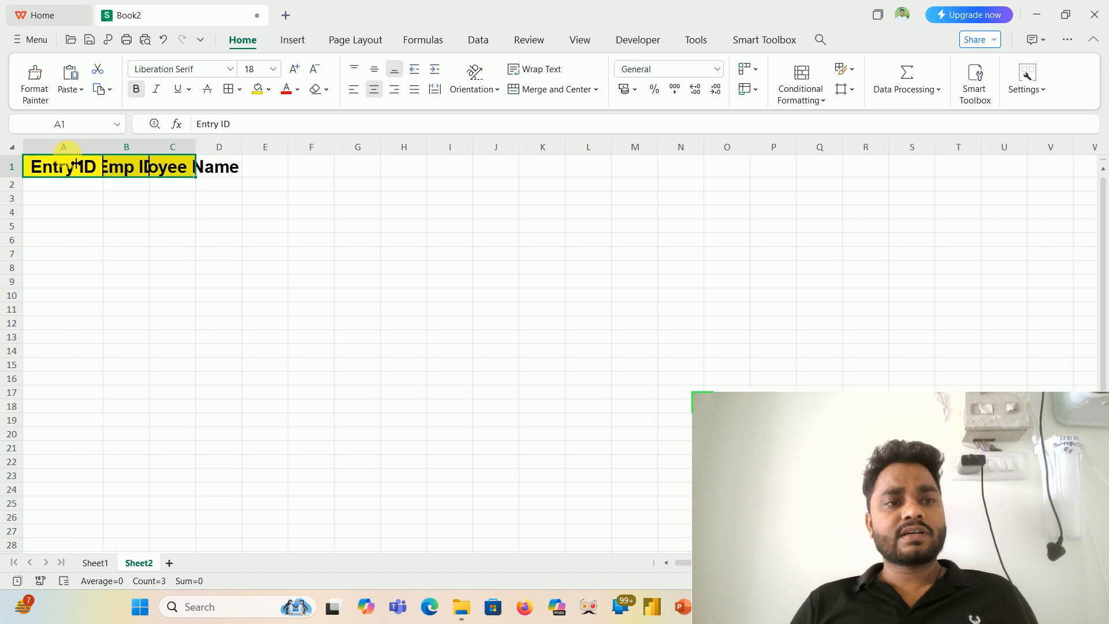
pyautogui.doubleClick(150, 148)
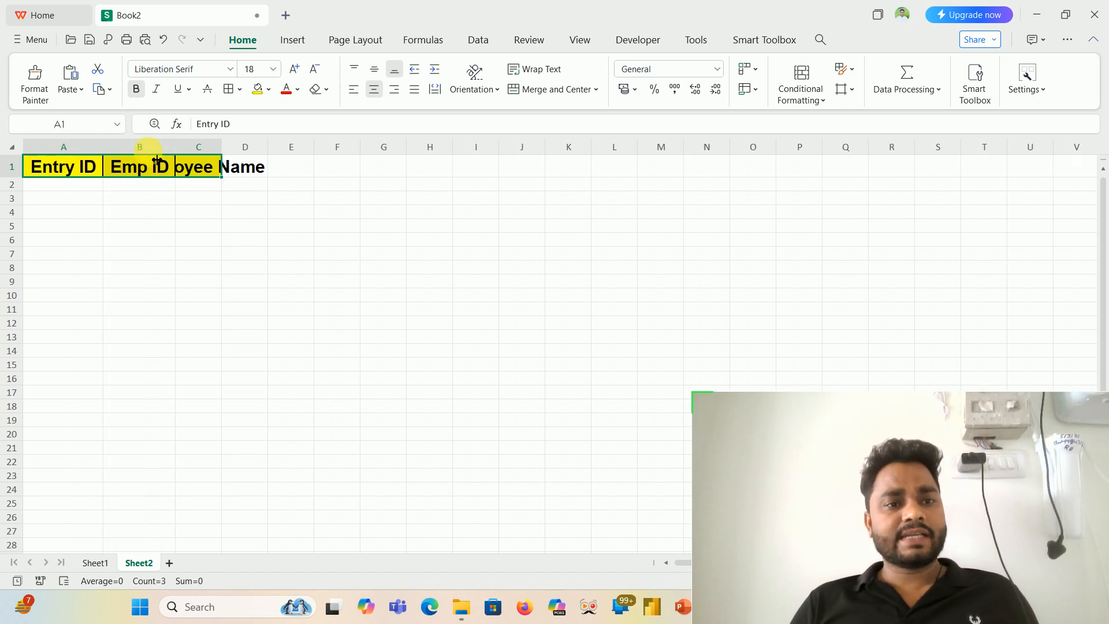
pyautogui.doubleClick(221, 148)
pyautogui.click(76, 185)
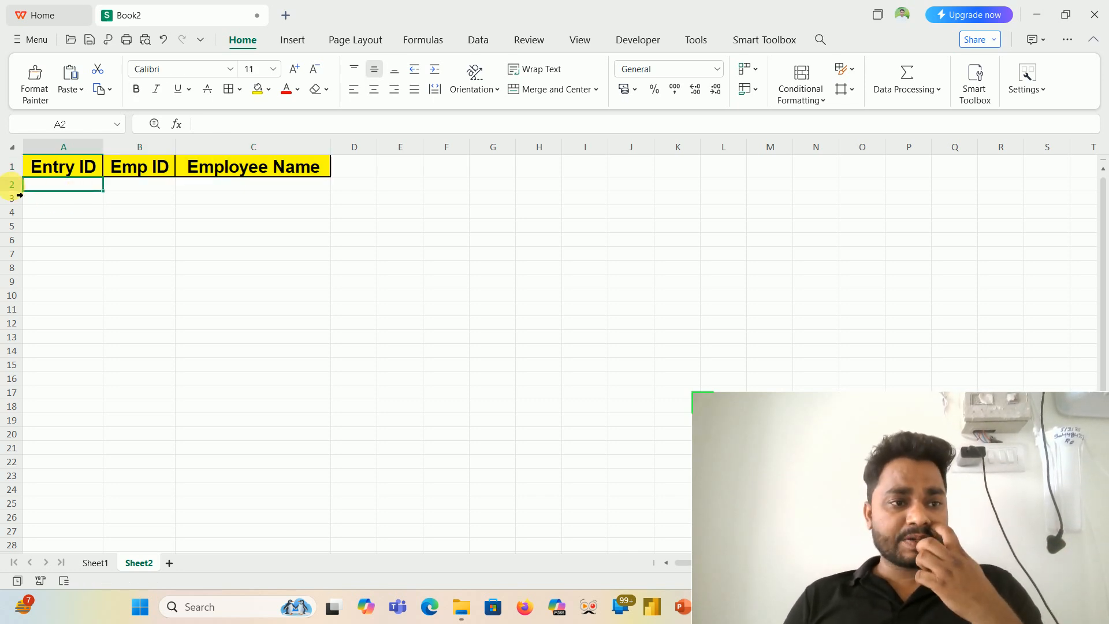
pyautogui.moveTo(23, 200); pyautogui.dragTo(27, 209)
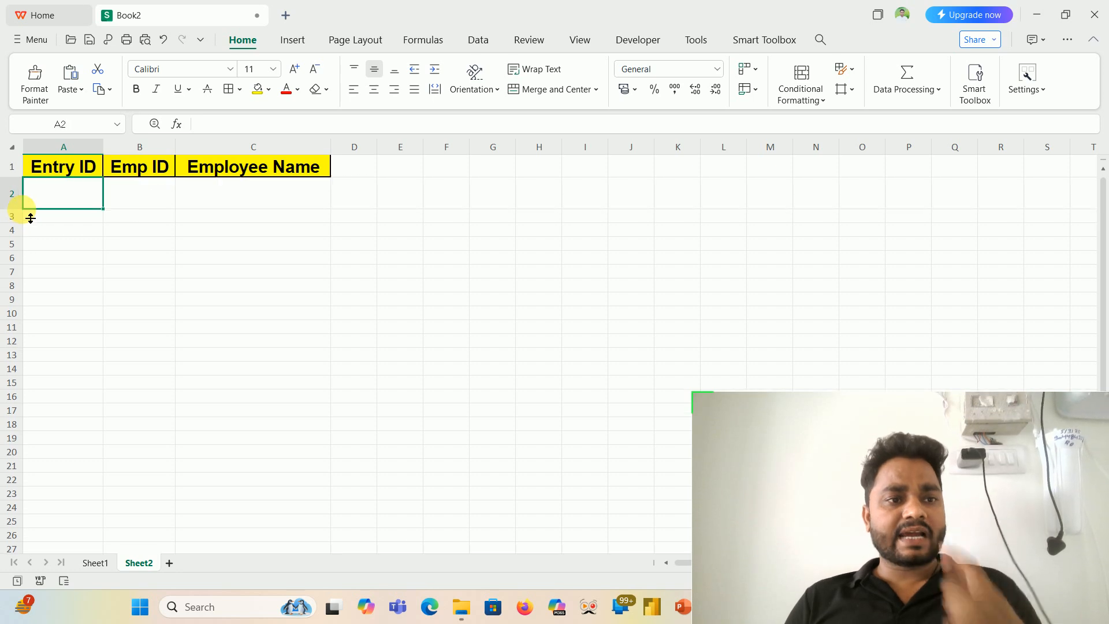
# - Copy the six employee IDs in B11:B16 of Sheet1 and paste them under the Emp ID header on Sheet2, starting at B2
pyautogui.click(95, 562)
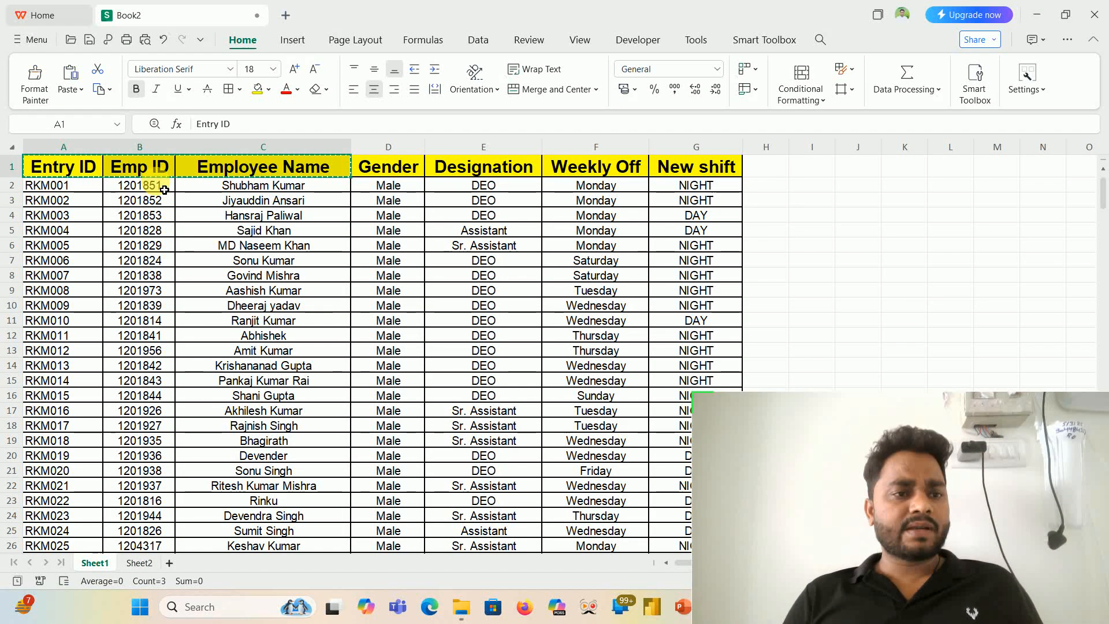
pyautogui.moveTo(164, 190); pyautogui.dragTo(167, 274)
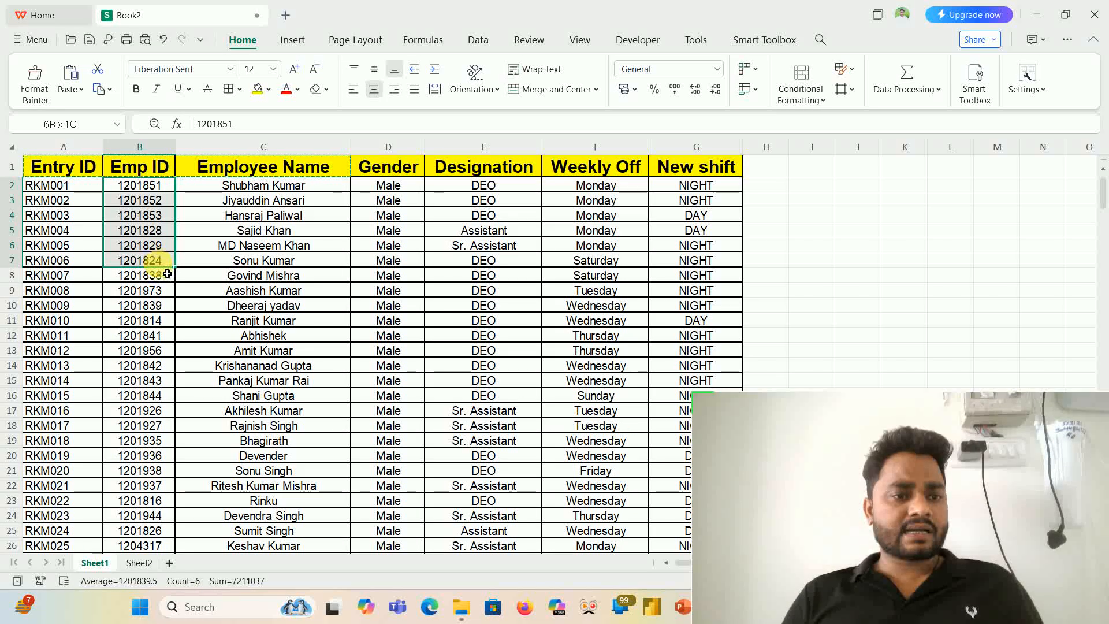
pyautogui.moveTo(154, 321); pyautogui.dragTo(164, 406)
pyautogui.hotkey('ctrl', 'c')
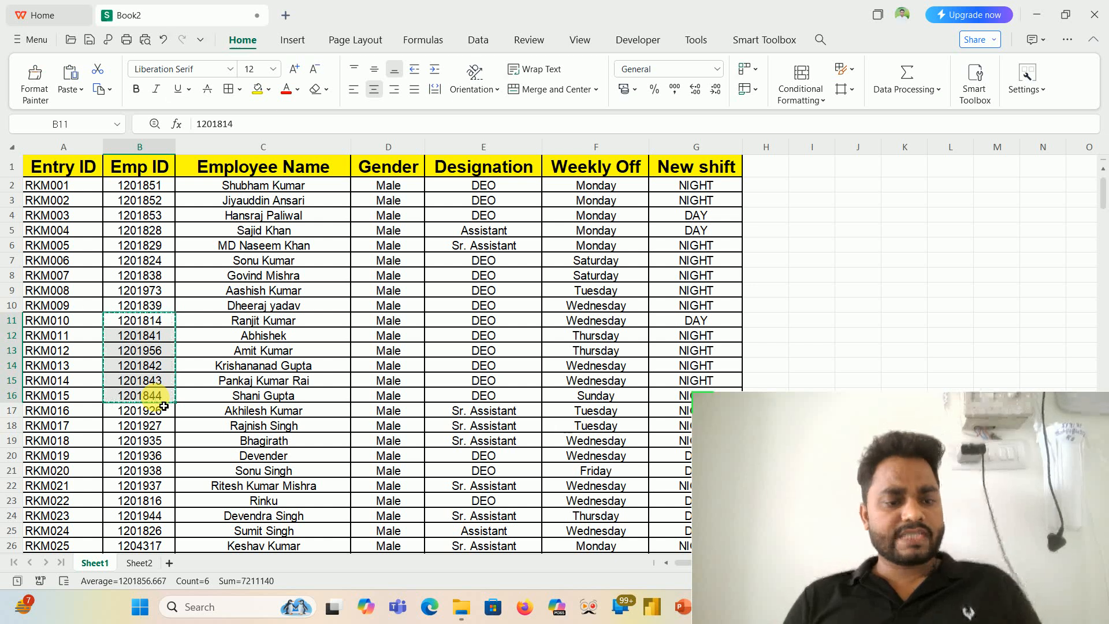
pyautogui.click(149, 564)
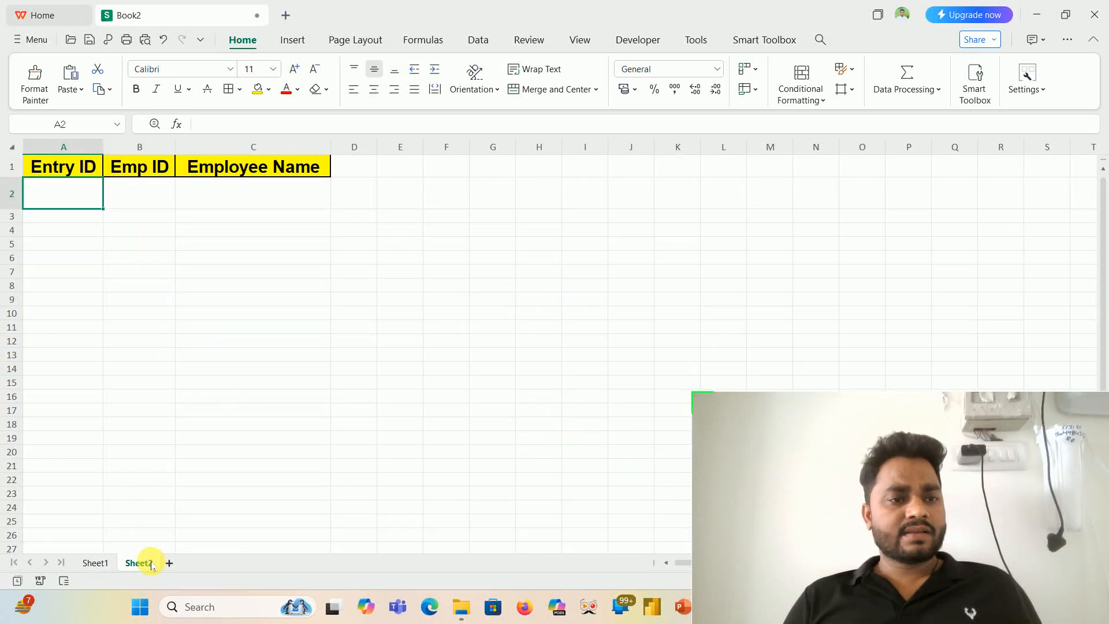
pyautogui.click(88, 201)
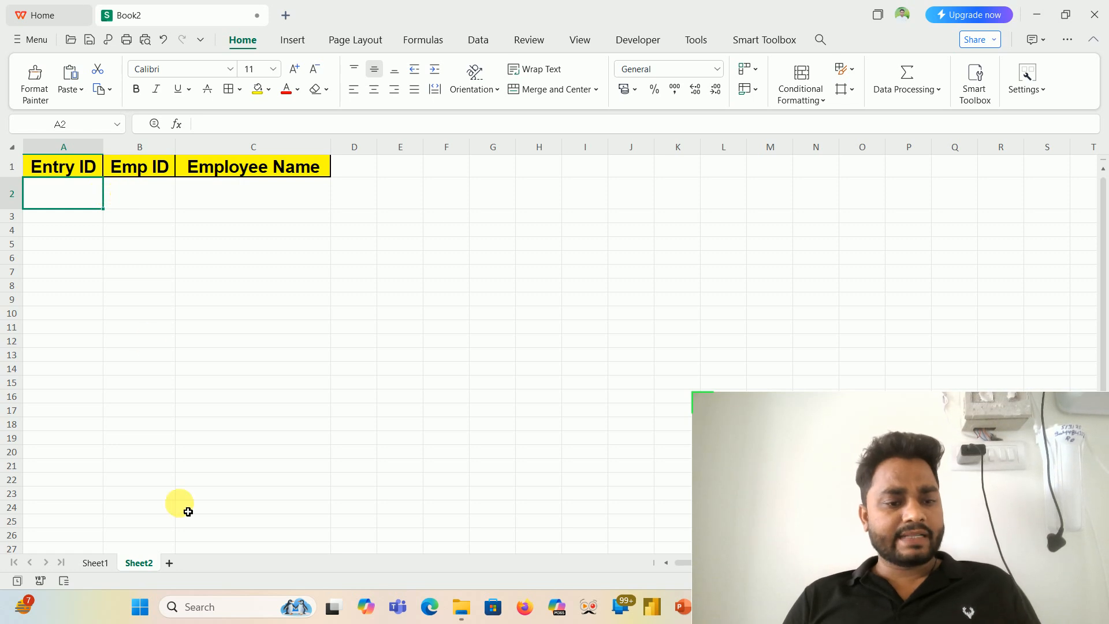
pyautogui.click(95, 564)
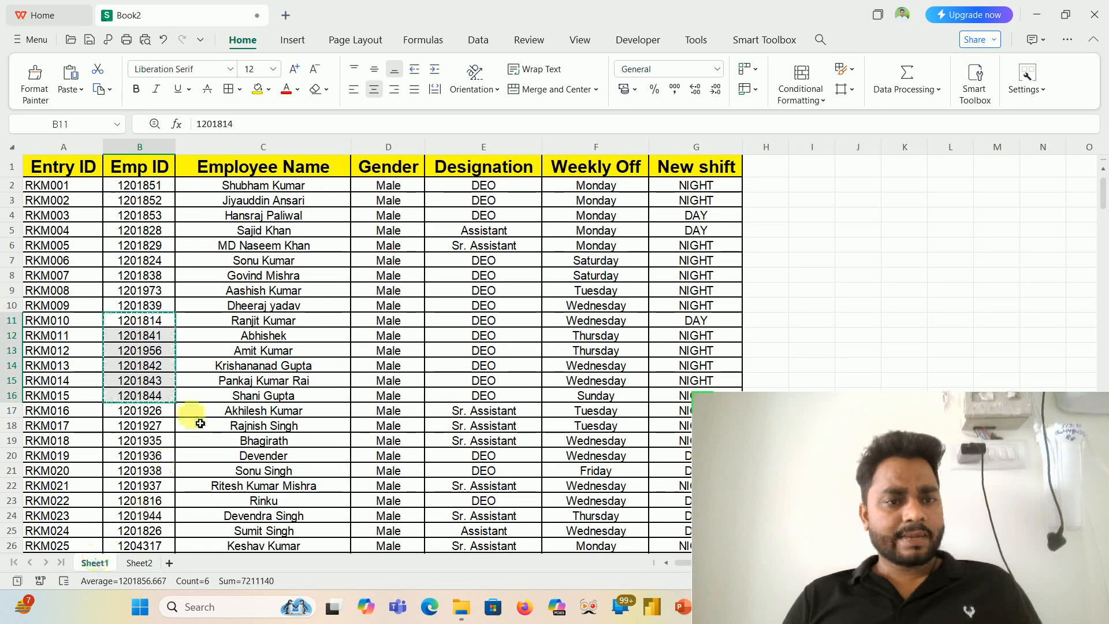
pyautogui.click(141, 564)
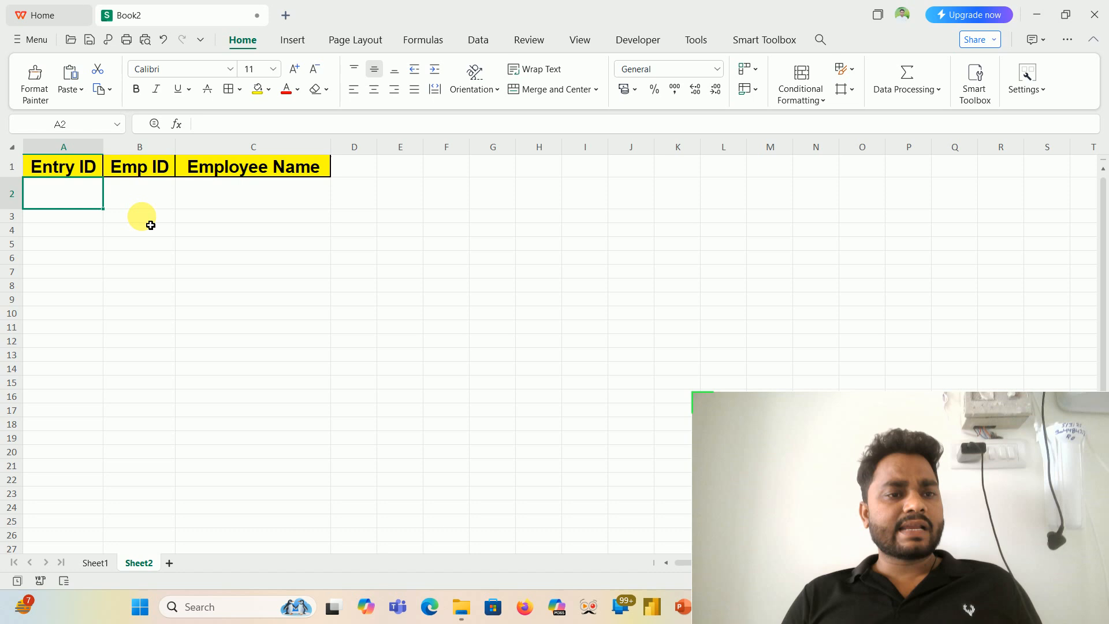
pyautogui.click(139, 204)
pyautogui.hotkey('ctrl', 'v')
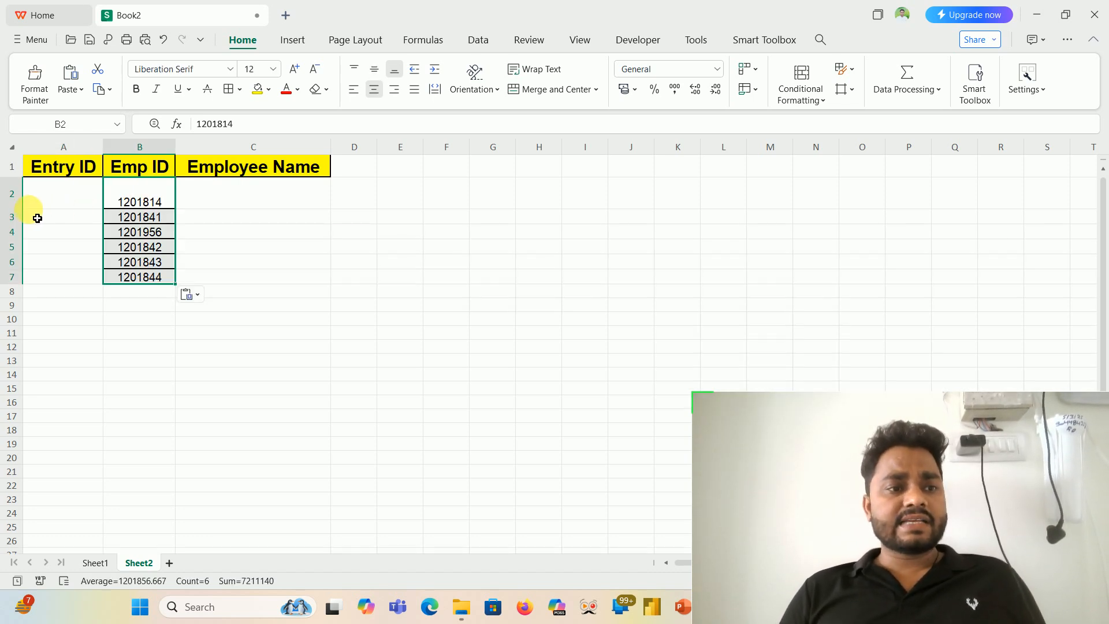
# - Start an XLOOKUP formula in C2 of Sheet2 with the whole Emp ID column B:B as the lookup value
pyautogui.click(273, 194)
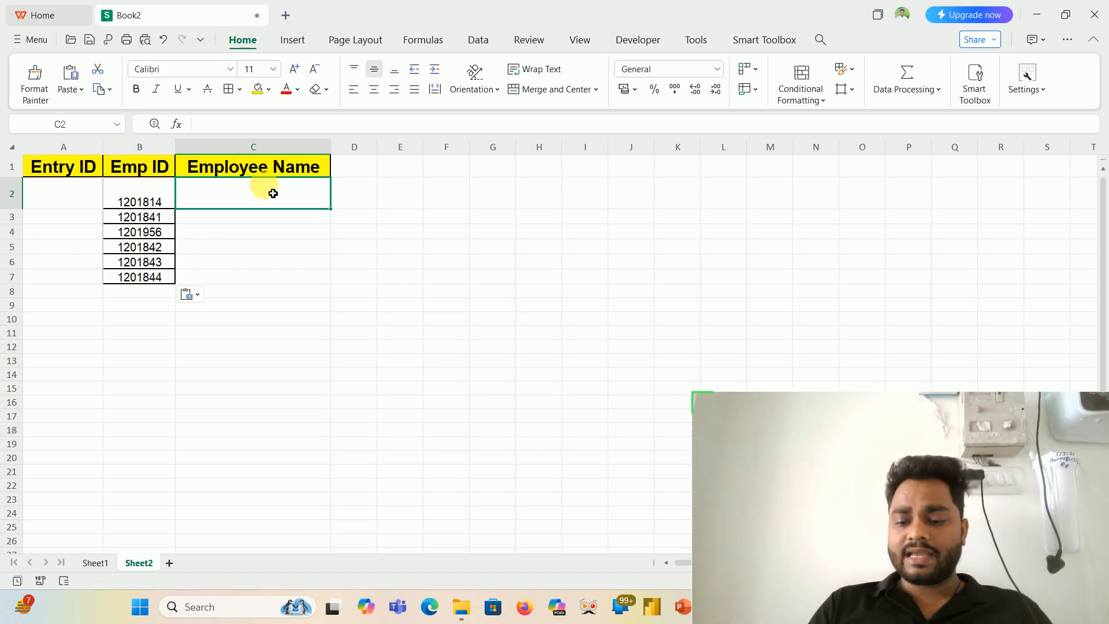
pyautogui.write('=xl')
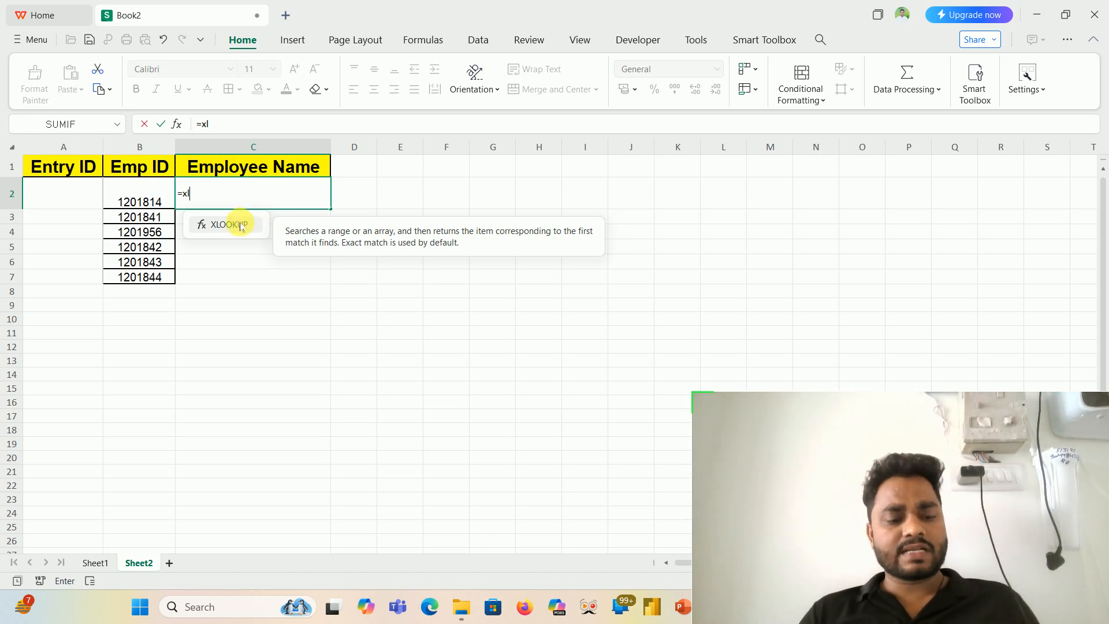
pyautogui.doubleClick(241, 226)
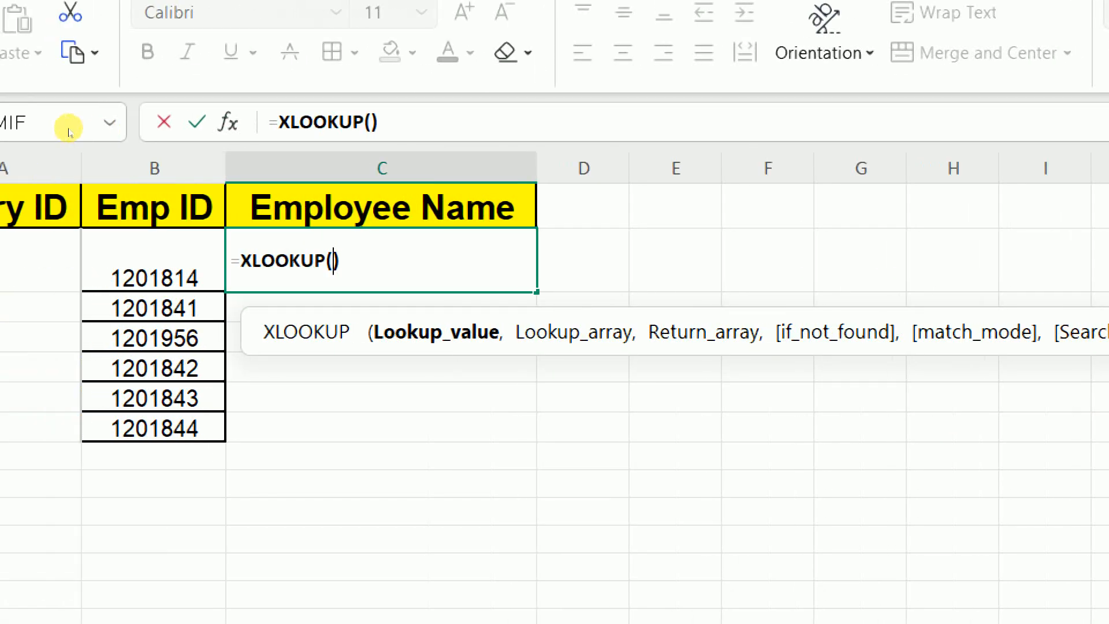
pyautogui.click(145, 154)
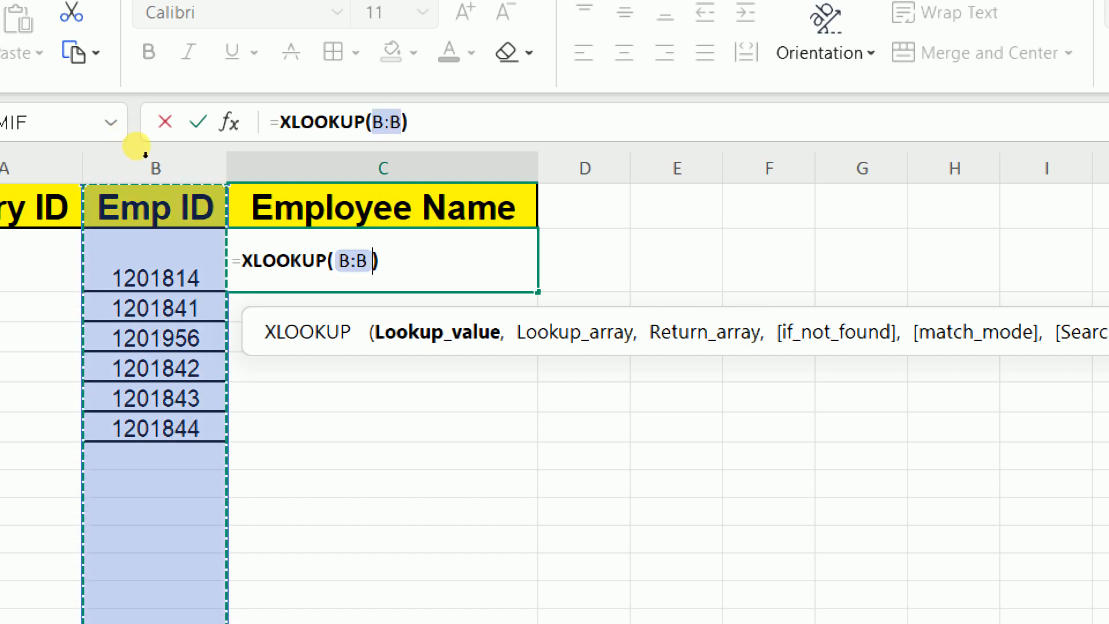
pyautogui.write(',')
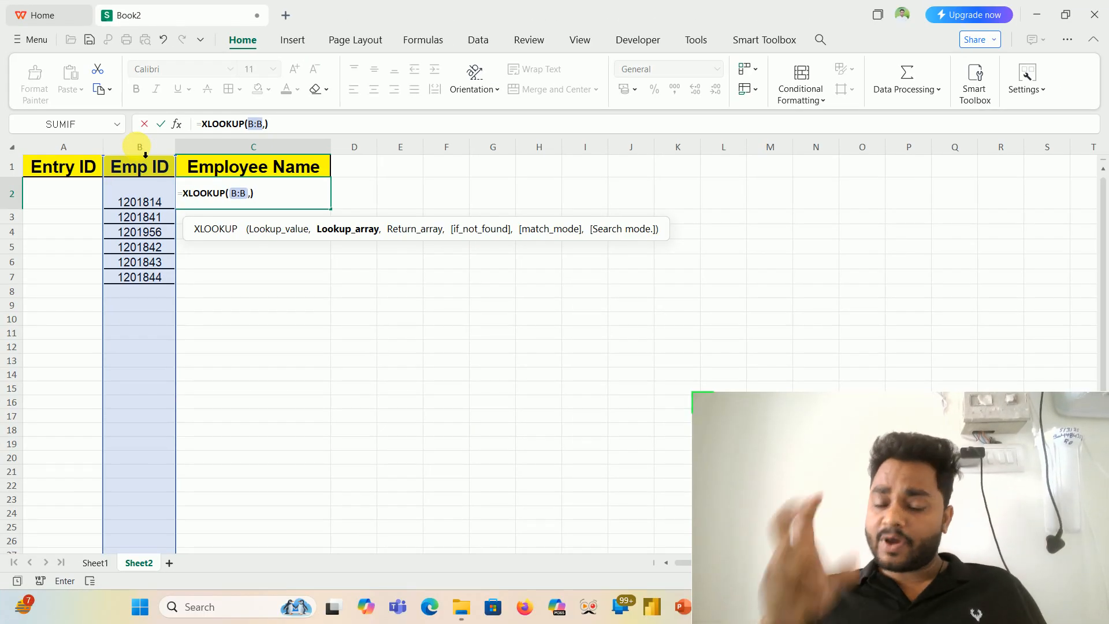
# - Add the Emp ID column of Sheet1 (Sheet1!B:B) as the lookup array of the XLOOKUP formula
pyautogui.click(94, 563)
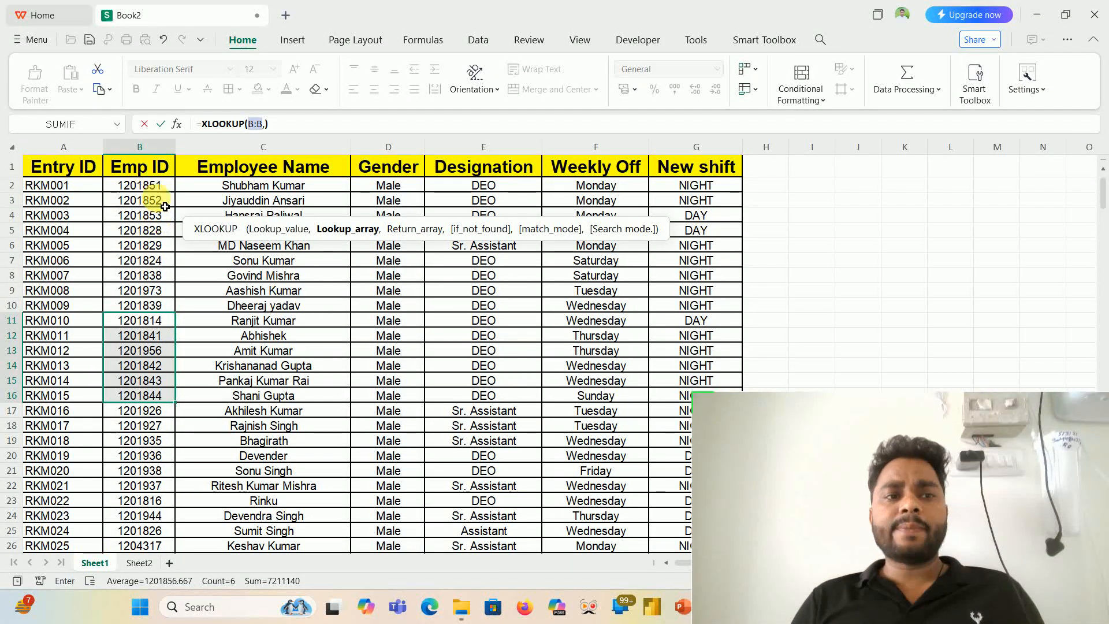
pyautogui.click(155, 157)
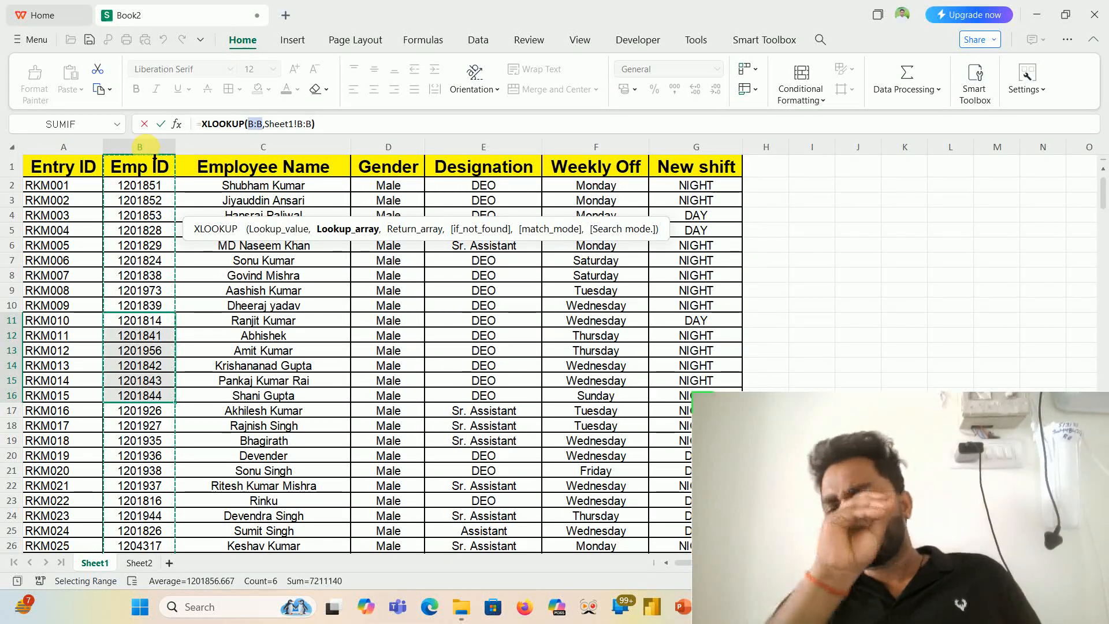
pyautogui.write(',')
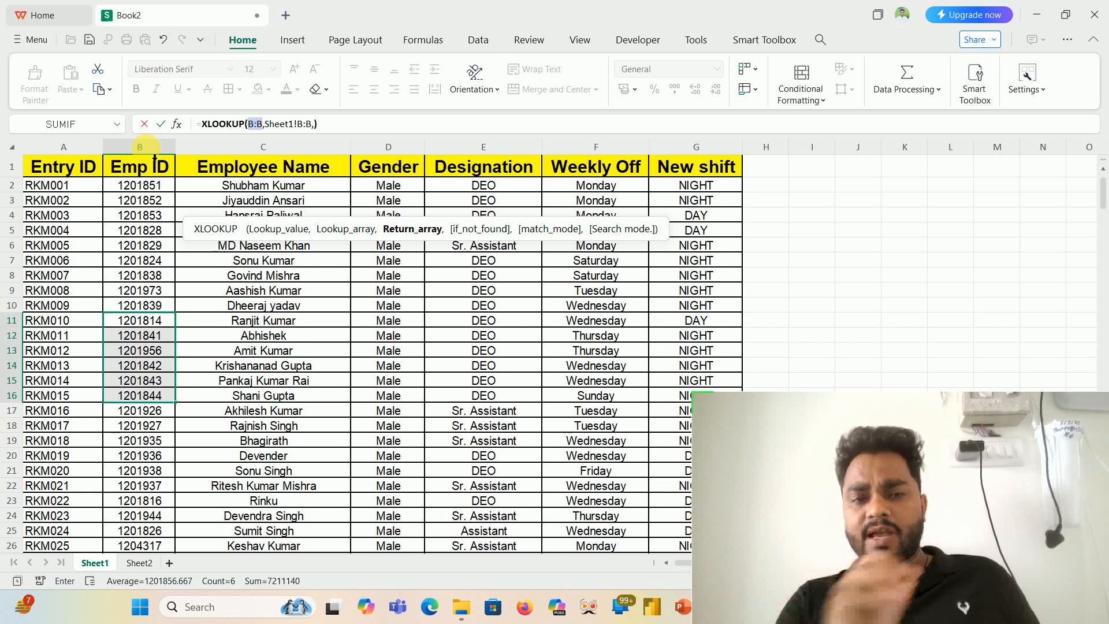
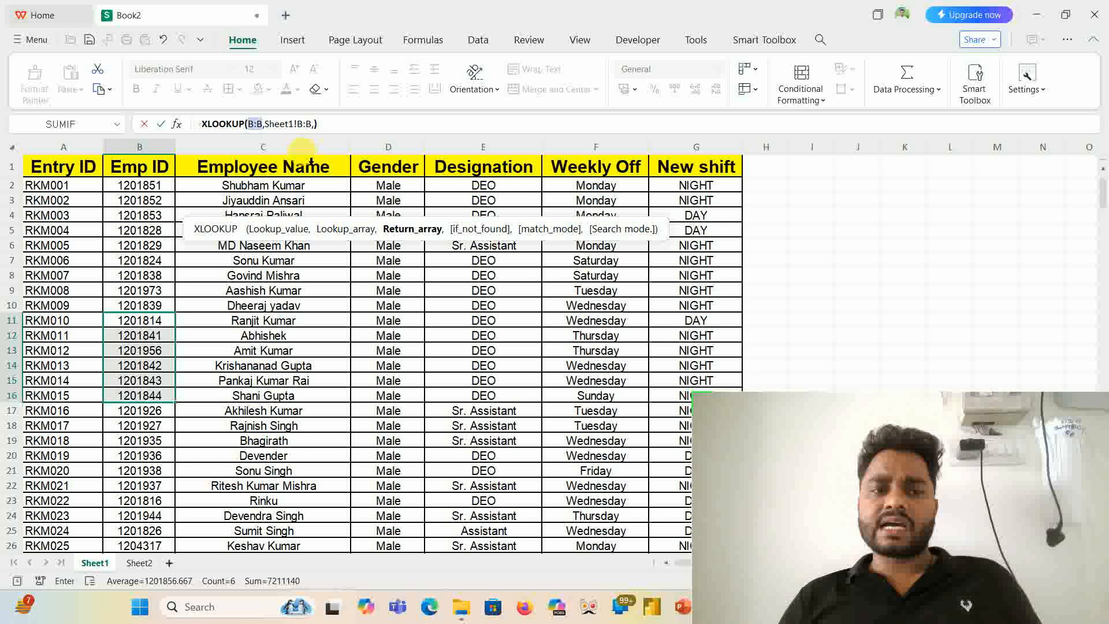
# - Complete the XLOOKUP formula in C2 with Sheet1!C:C as the return array and accept the suggested @B:B version
pyautogui.click(303, 148)
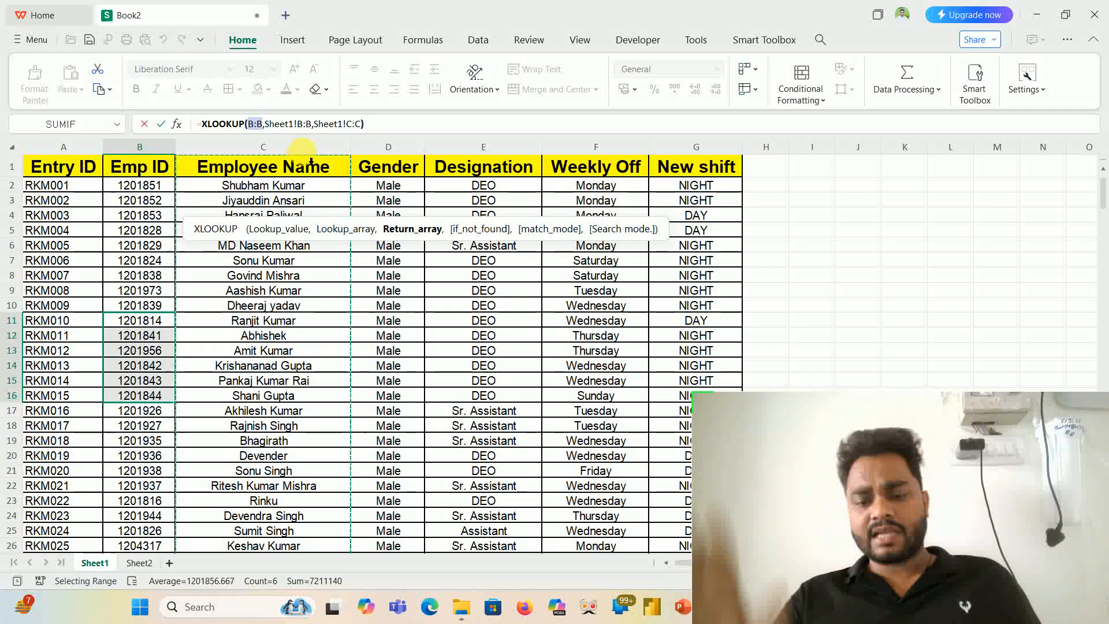
pyautogui.press('Return')
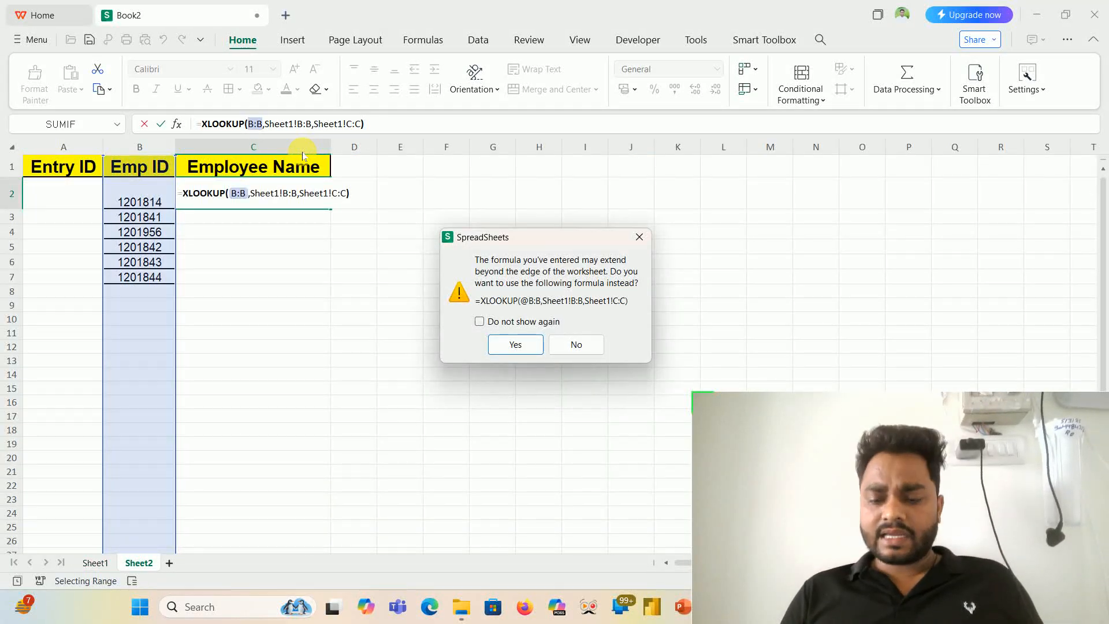
pyautogui.press('Return')
# - Fill the XLOOKUP formula from C2 down to C7 on Sheet2
pyautogui.press('Up')
pyautogui.hotkey('shift', 'Down')
pyautogui.hotkey('shift', 'Down')
pyautogui.hotkey('shift', 'Down')
pyautogui.hotkey('shift', 'Down')
pyautogui.hotkey('shift', 'Down')
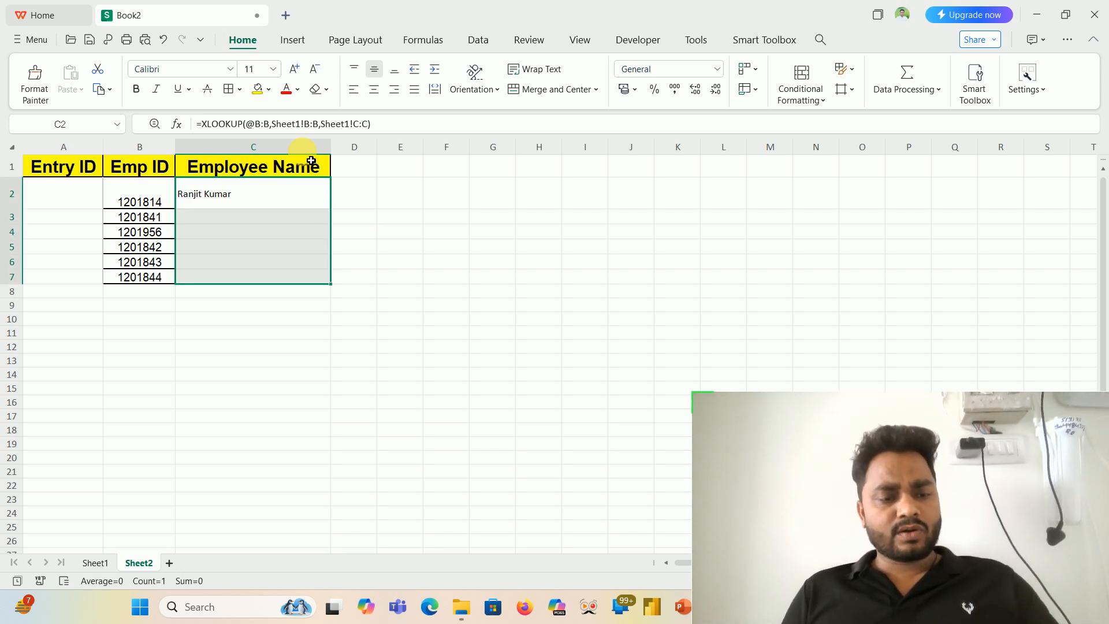
pyautogui.hotkey('ctrl', 'd')
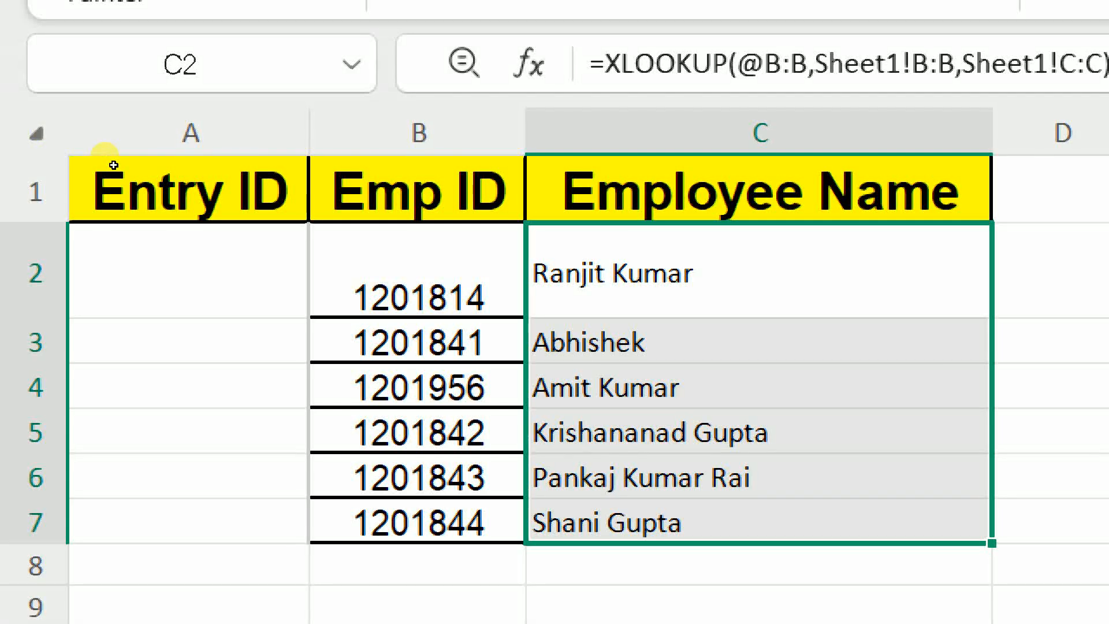
pyautogui.press('Left')
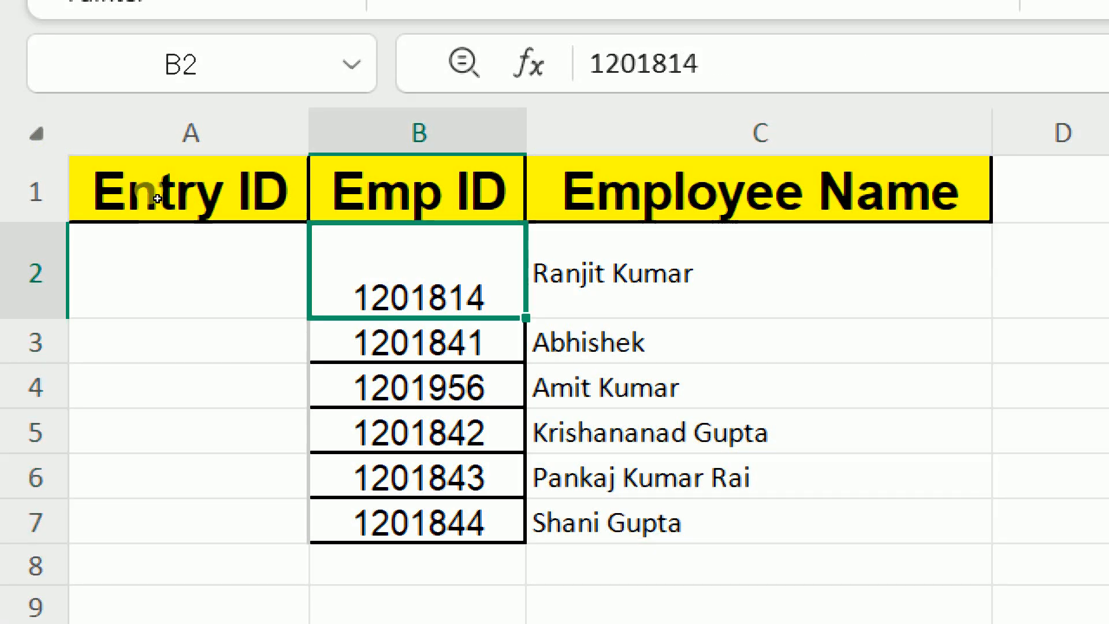
pyautogui.press('Right')
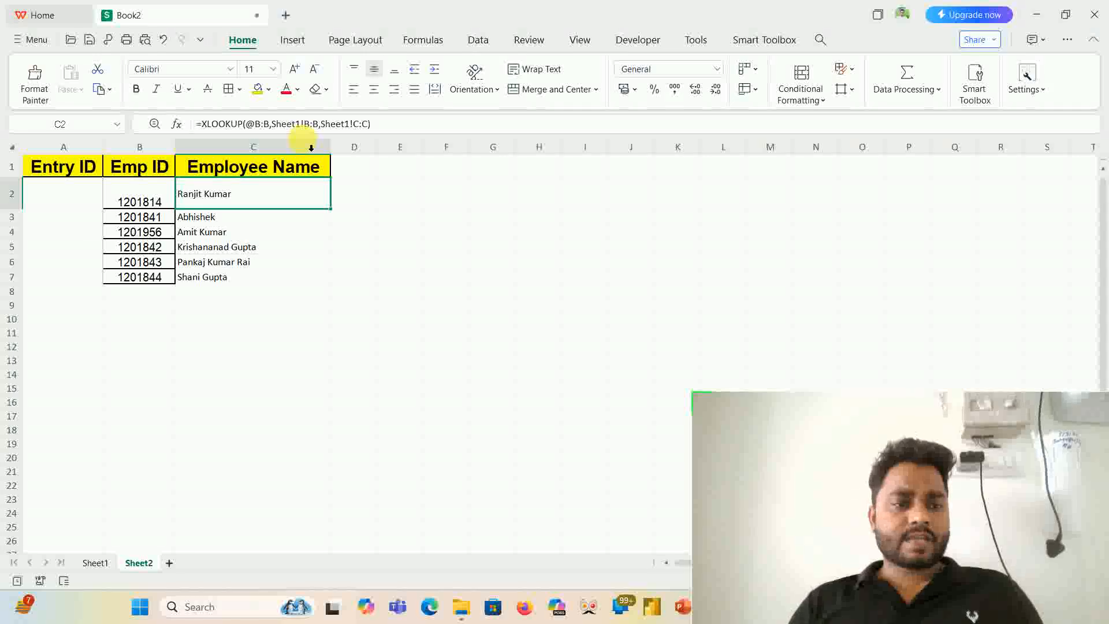
# - Clear the XLOOKUP results under Employee Name in C2:C7 of Sheet2
pyautogui.hotkey('ctrl', 'shift', 'Down')
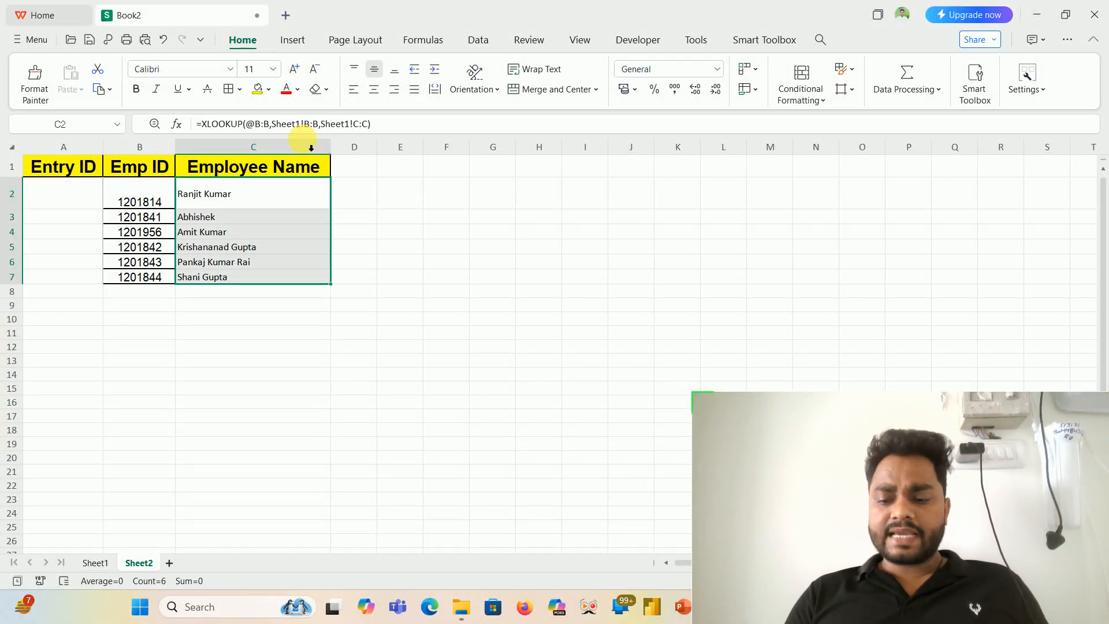
pyautogui.press('Delete')
pyautogui.press('Left')
pyautogui.press('Down')
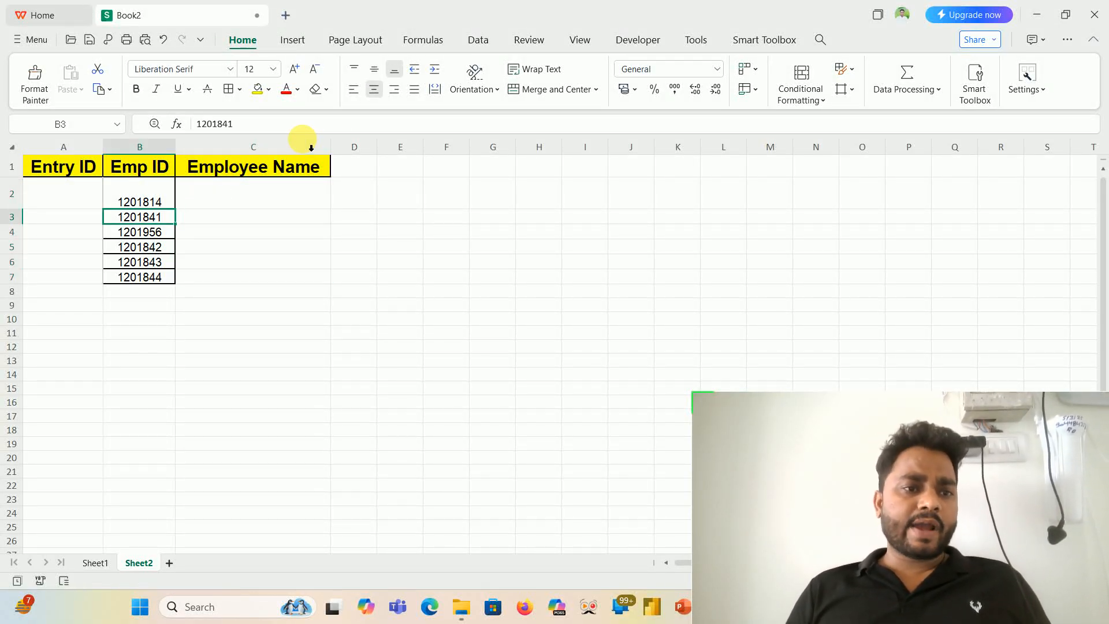
pyautogui.press('Up')
pyautogui.press('Left')
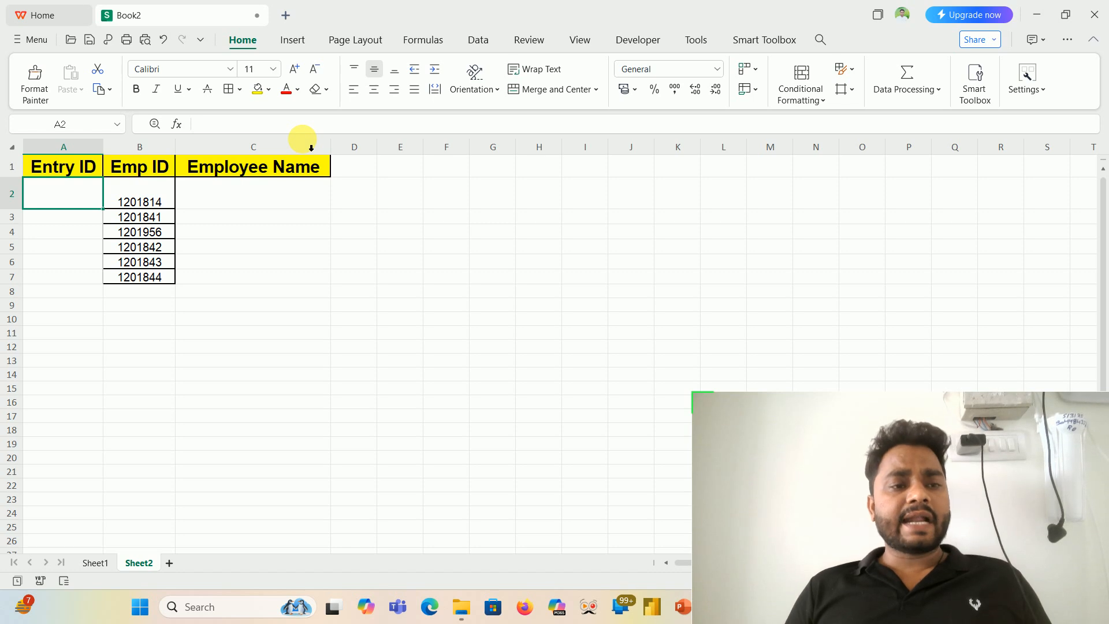
pyautogui.press('Up')
pyautogui.press('Down')
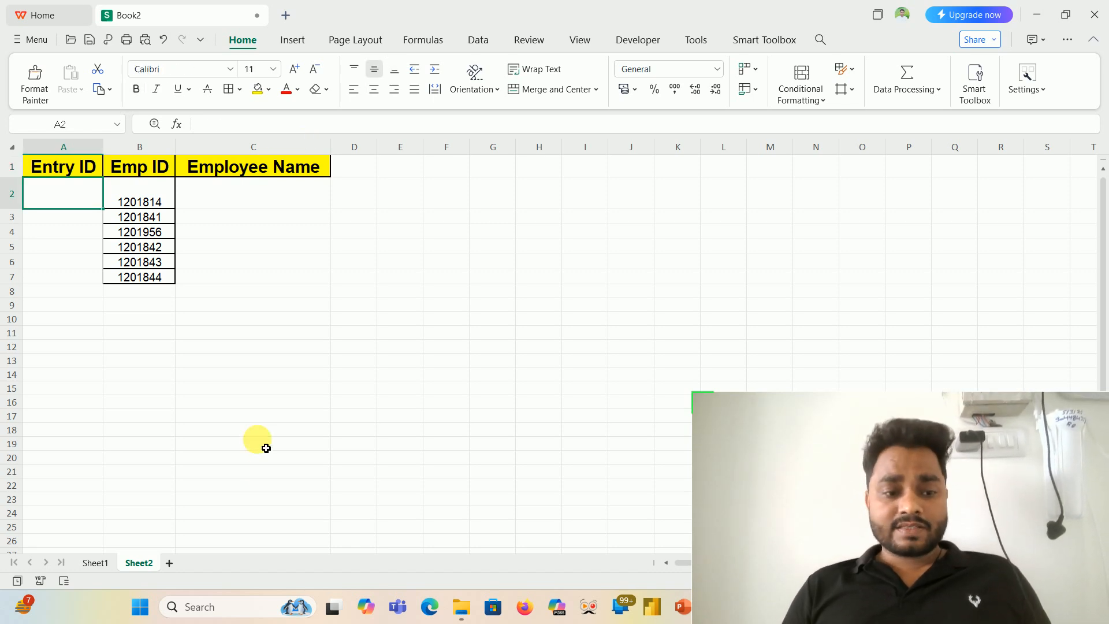
# - Clear the six employee IDs in B2:B7 of Sheet2
pyautogui.click(105, 564)
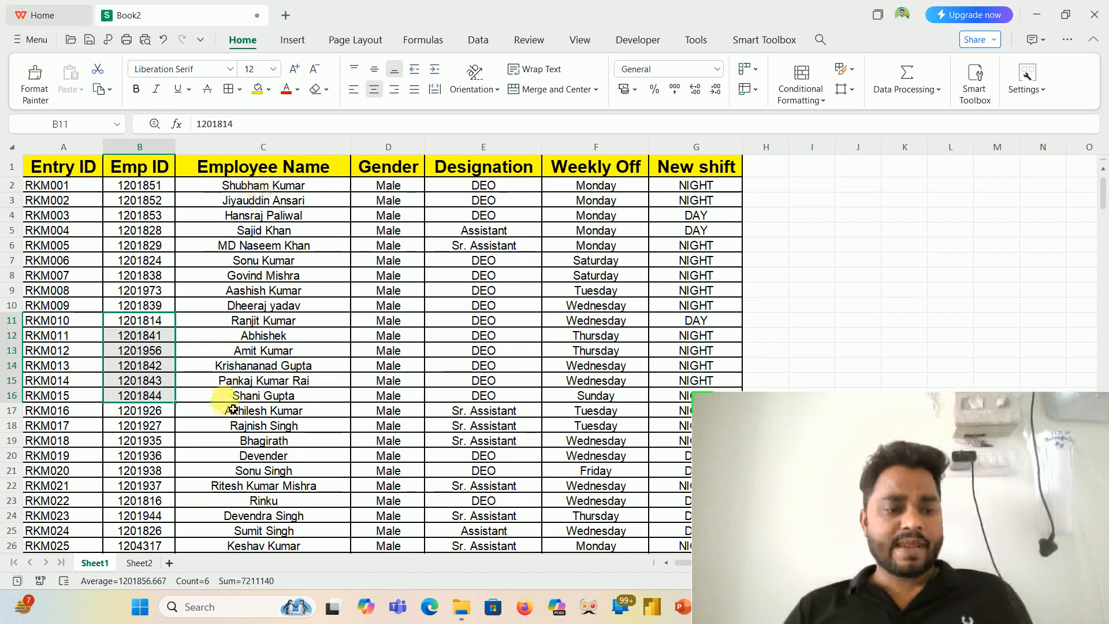
pyautogui.click(139, 564)
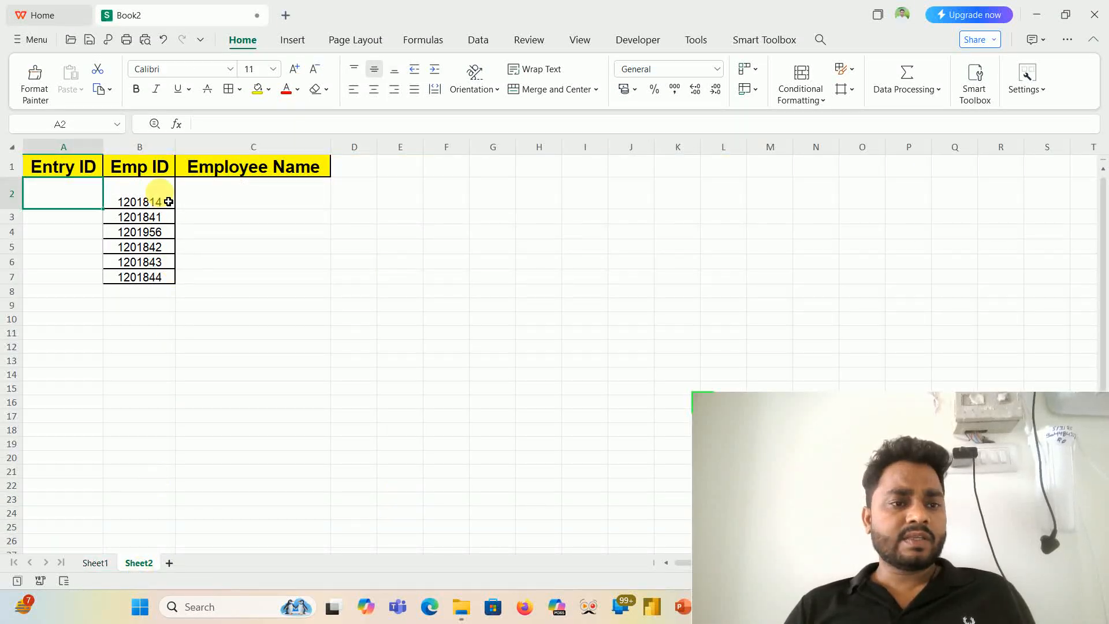
pyautogui.moveTo(151, 199); pyautogui.dragTo(164, 292)
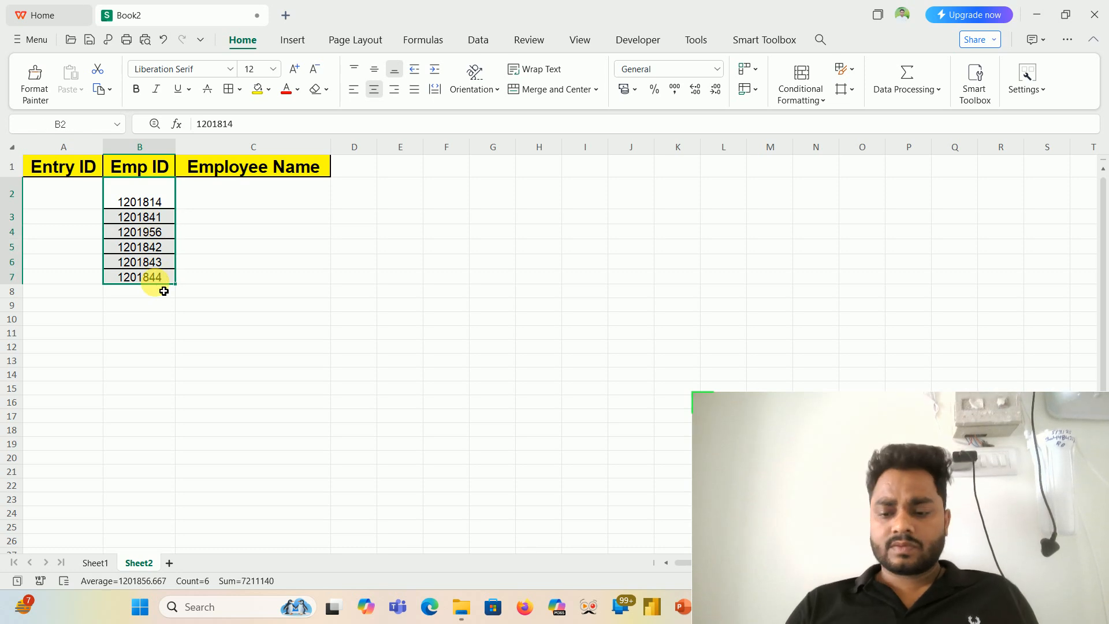
pyautogui.press('Delete')
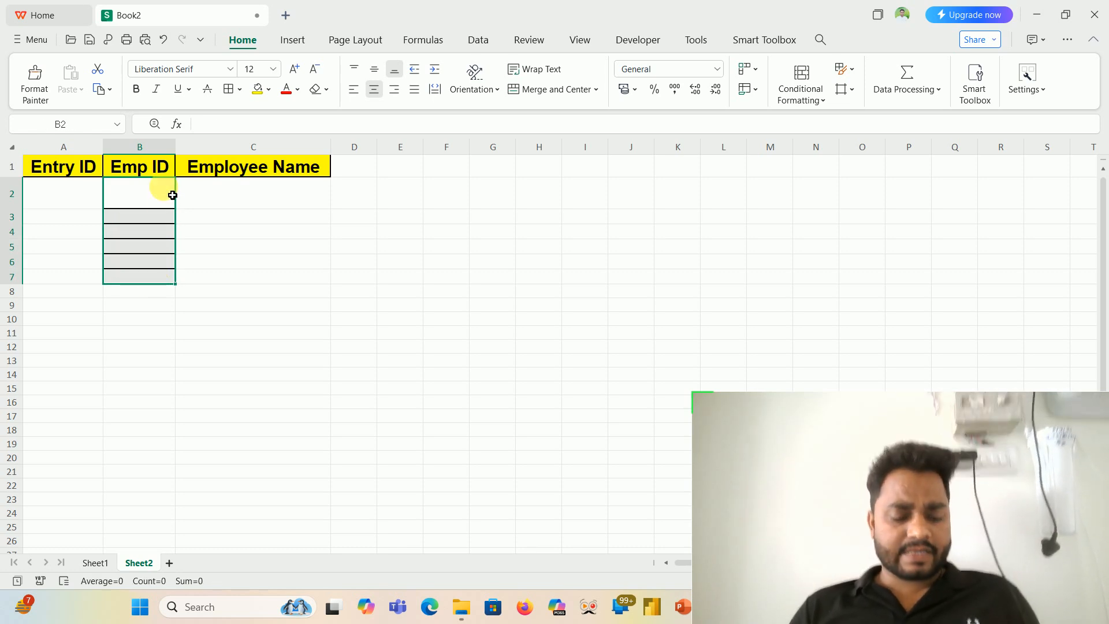
# - Copy the Entry ID and Emp ID headers in A1:B1 and paste them after the Employee Name header, starting at D1
pyautogui.moveTo(99, 174); pyautogui.dragTo(104, 175)
pyautogui.hotkey('ctrl', 'c')
pyautogui.press('Right')
pyautogui.press('Right')
pyautogui.press('Right')
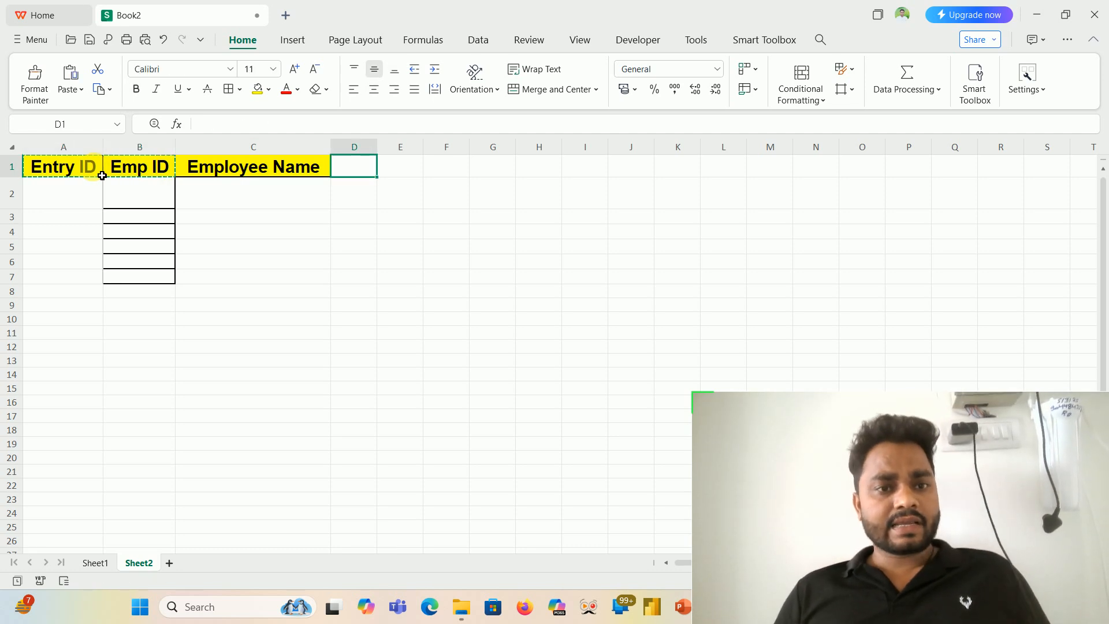
pyautogui.hotkey('ctrl', 'v')
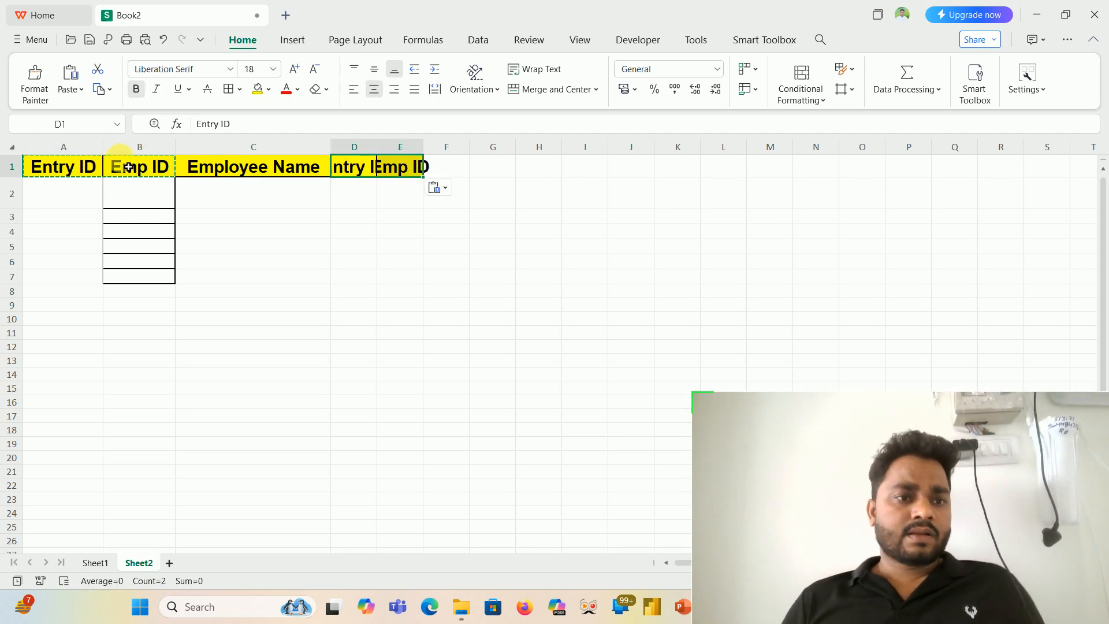
# - Delete columns A and B of Sheet2 so that Employee Name becomes the first column
pyautogui.moveTo(154, 156); pyautogui.dragTo(56, 157)
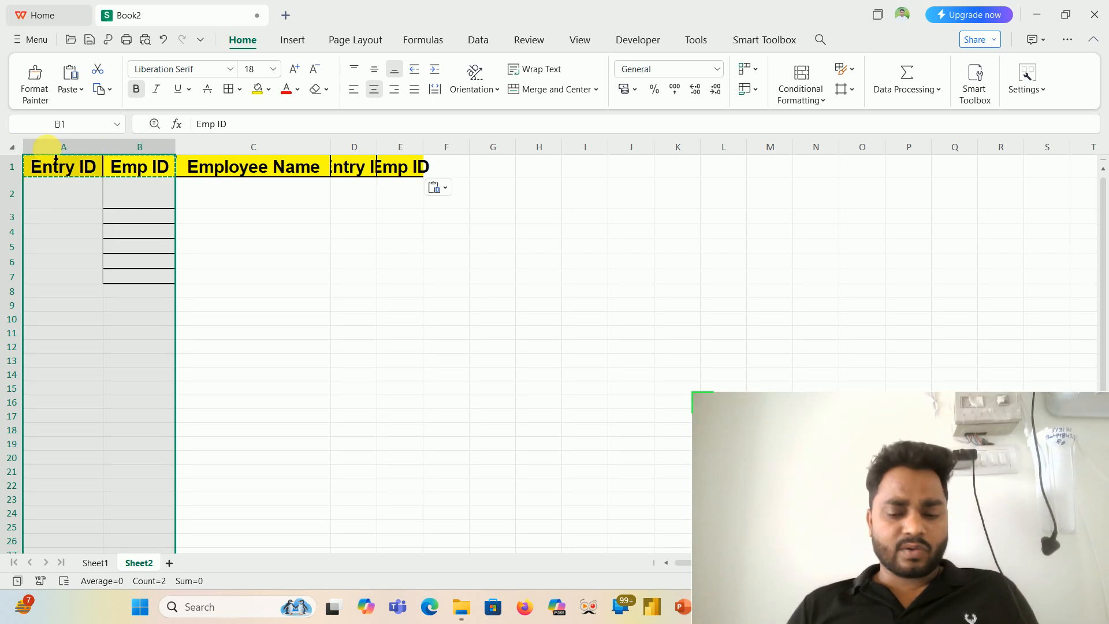
pyautogui.hotkey('ctrl', '-')
pyautogui.press('Right')
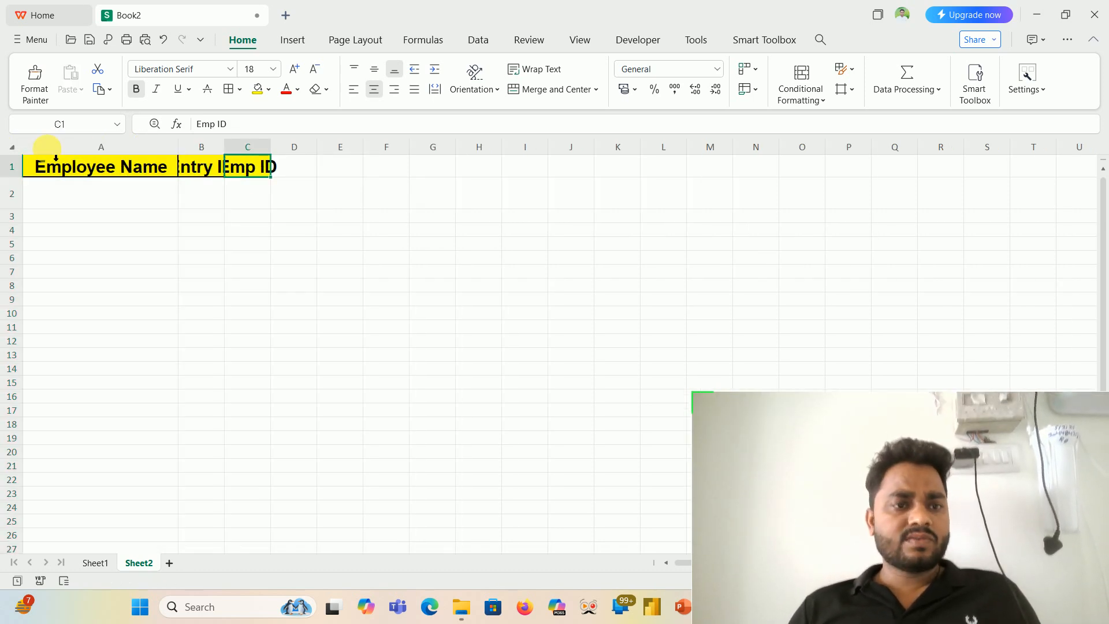
# - Autofit columns B and C to the Entry ID and Emp ID headers and make row 3 taller
pyautogui.click(178, 146)
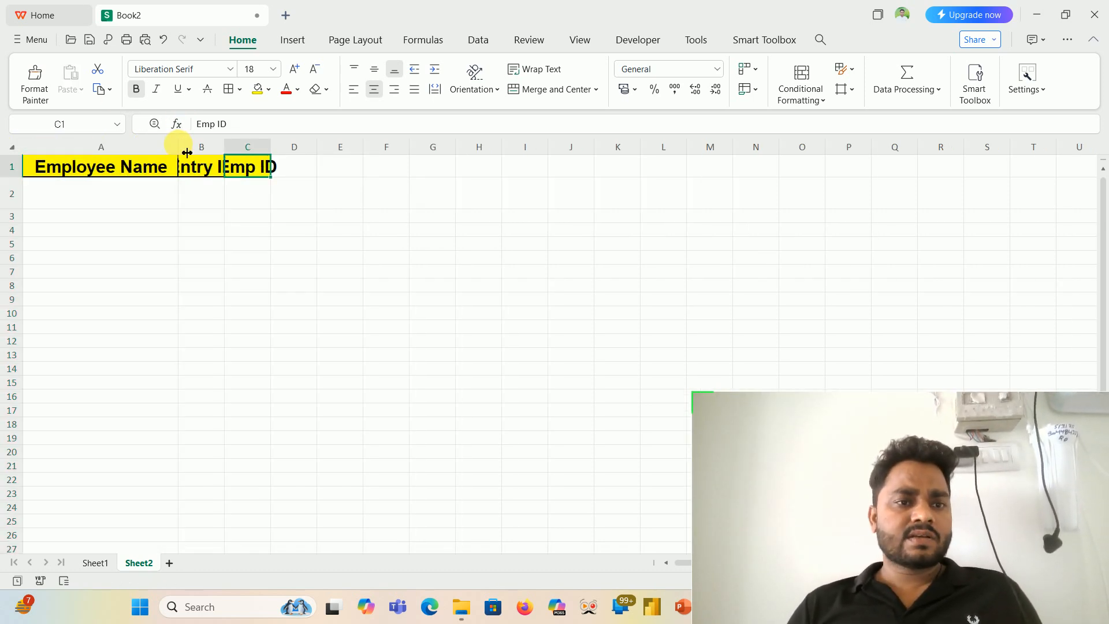
pyautogui.doubleClick(231, 155)
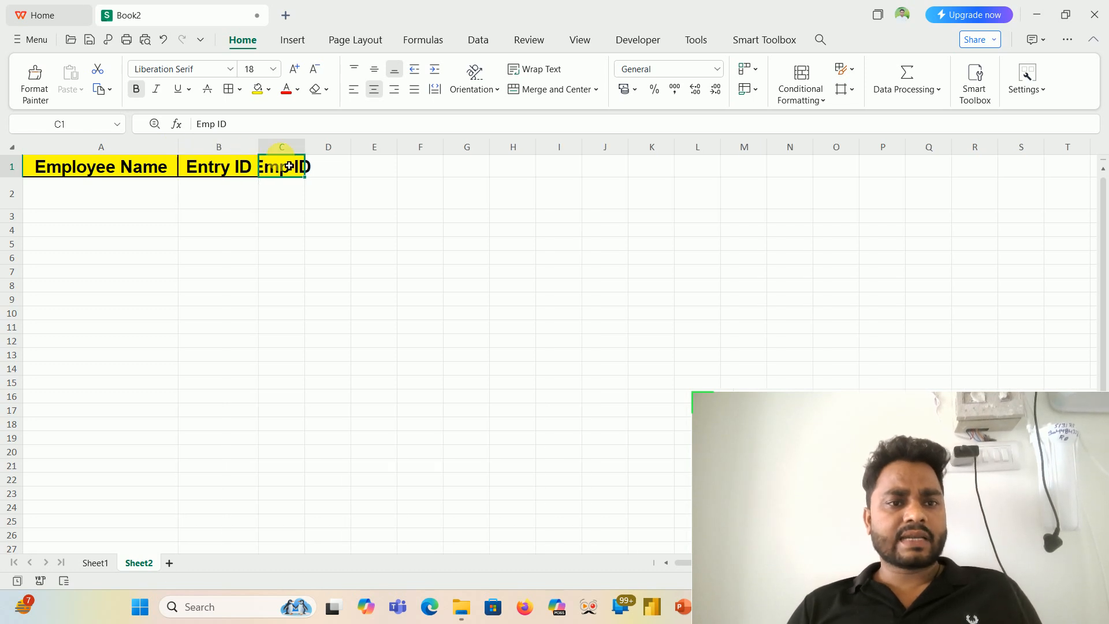
pyautogui.doubleClick(313, 158)
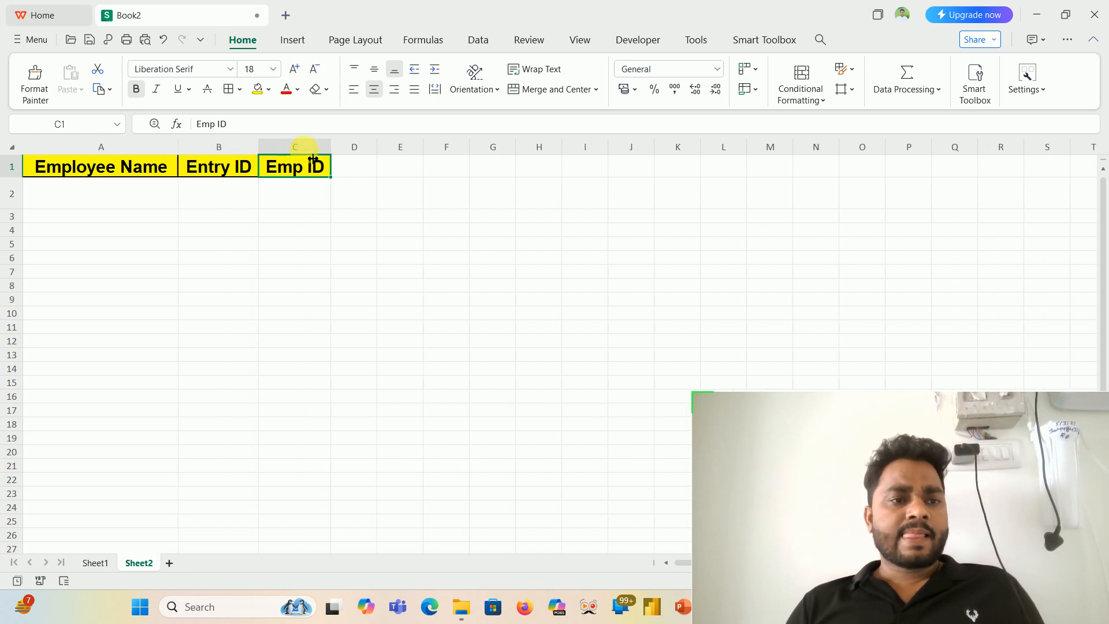
pyautogui.click(147, 197)
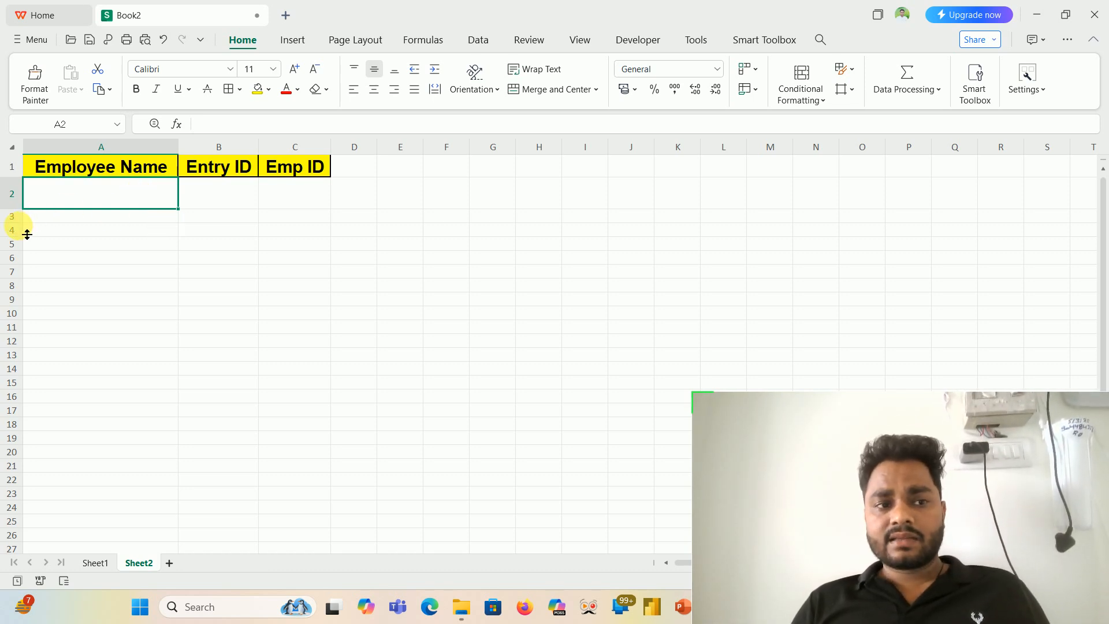
pyautogui.moveTo(27, 234)
pyautogui.mouseDown()
pyautogui.moveTo(21, 227)
pyautogui.moveTo(23, 241)
pyautogui.mouseUp()
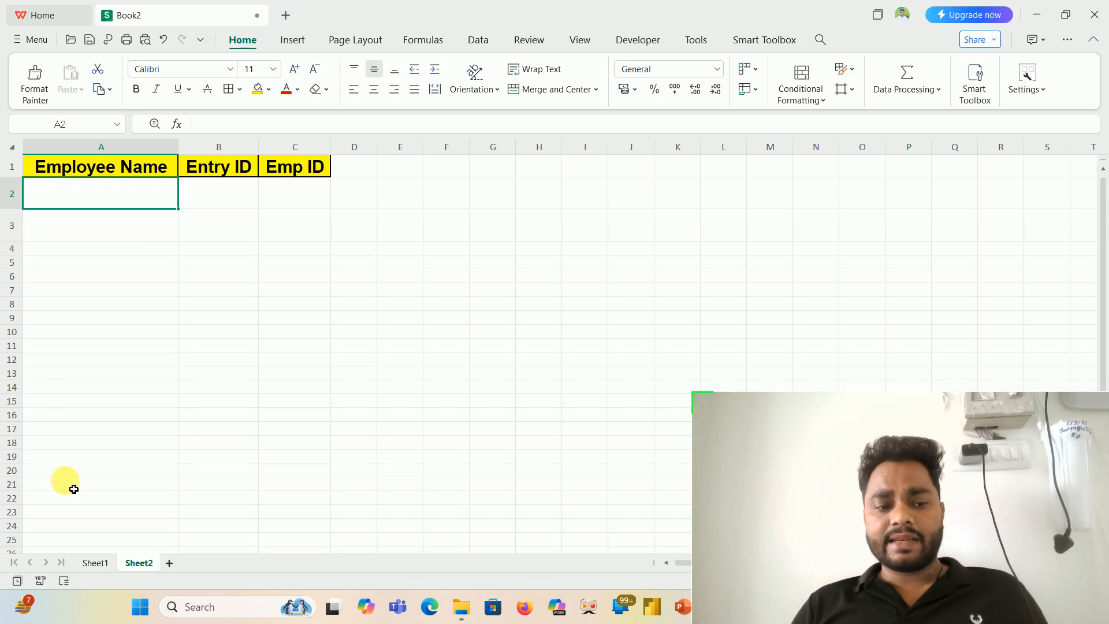
# - Copy the first three employee names in C2:C4 of Sheet1 and paste them under Employee Name on Sheet2, starting at A2
pyautogui.click(82, 561)
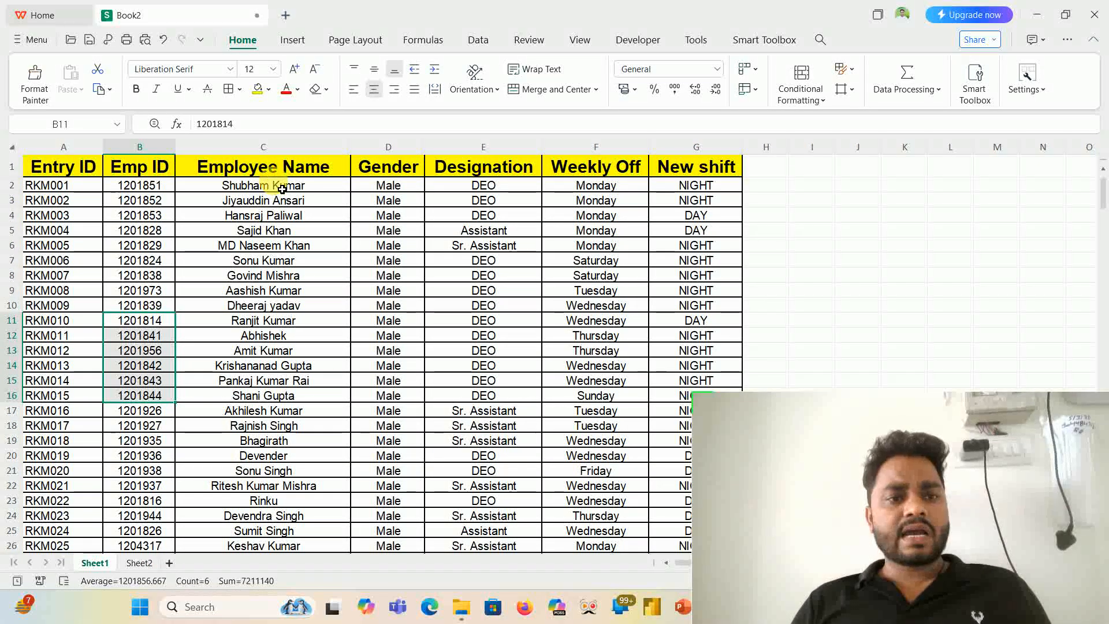
pyautogui.moveTo(282, 191); pyautogui.dragTo(292, 225)
pyautogui.hotkey('ctrl', 'c')
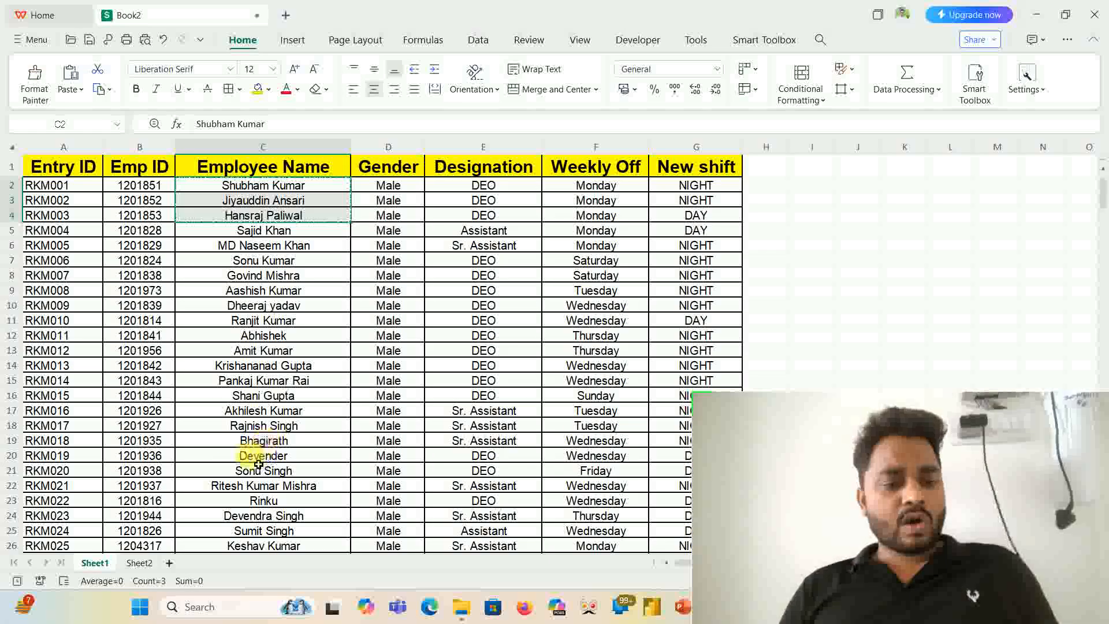
pyautogui.click(139, 563)
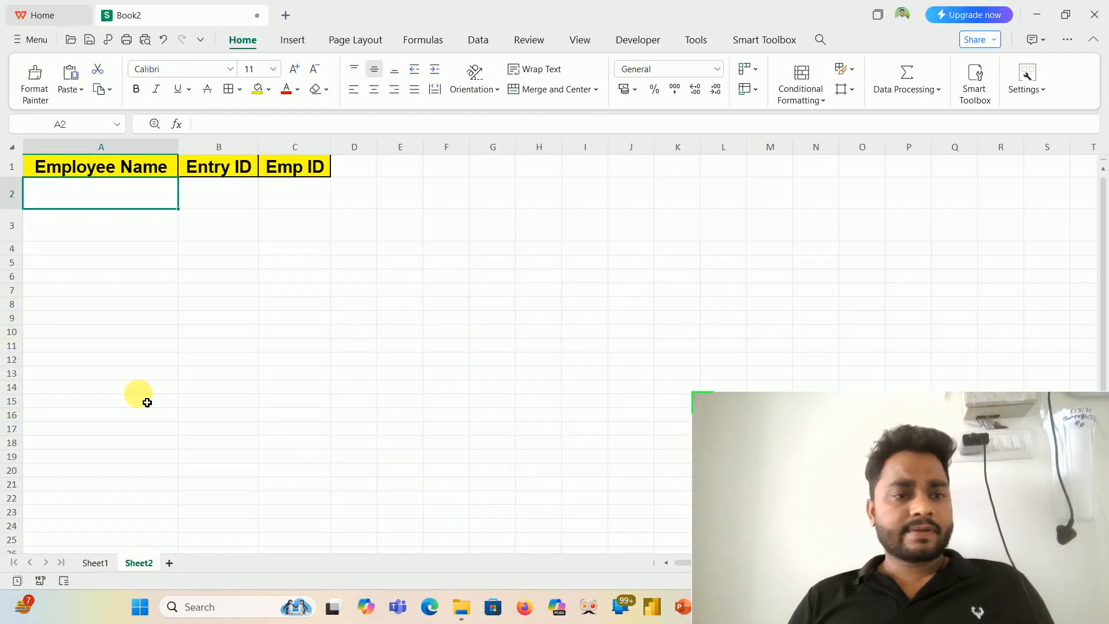
pyautogui.hotkey('ctrl', 'v')
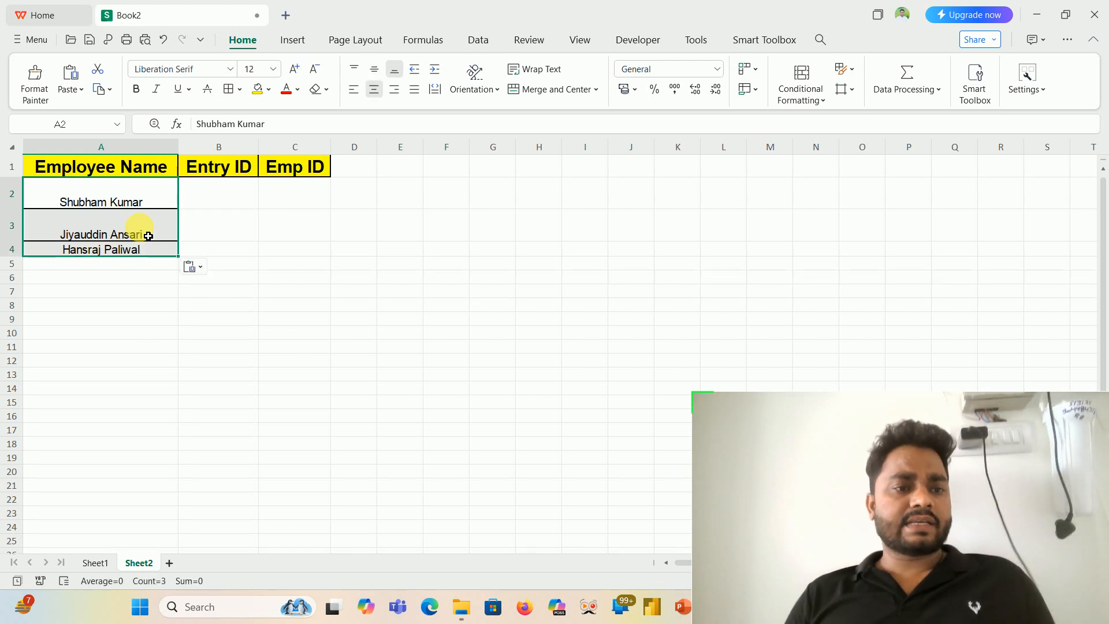
pyautogui.click(176, 200)
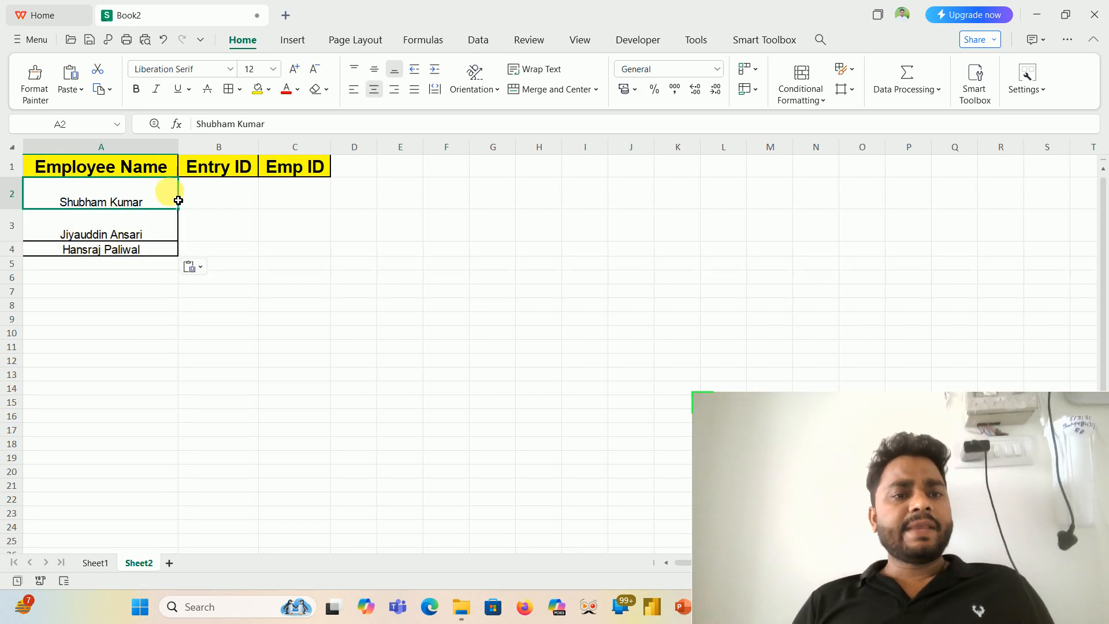
# - Review Sheet1's columns from Employee Name to New shift and start an XLOOKUP in B2 of Sheet2 with column A as lookup value
pyautogui.click(231, 200)
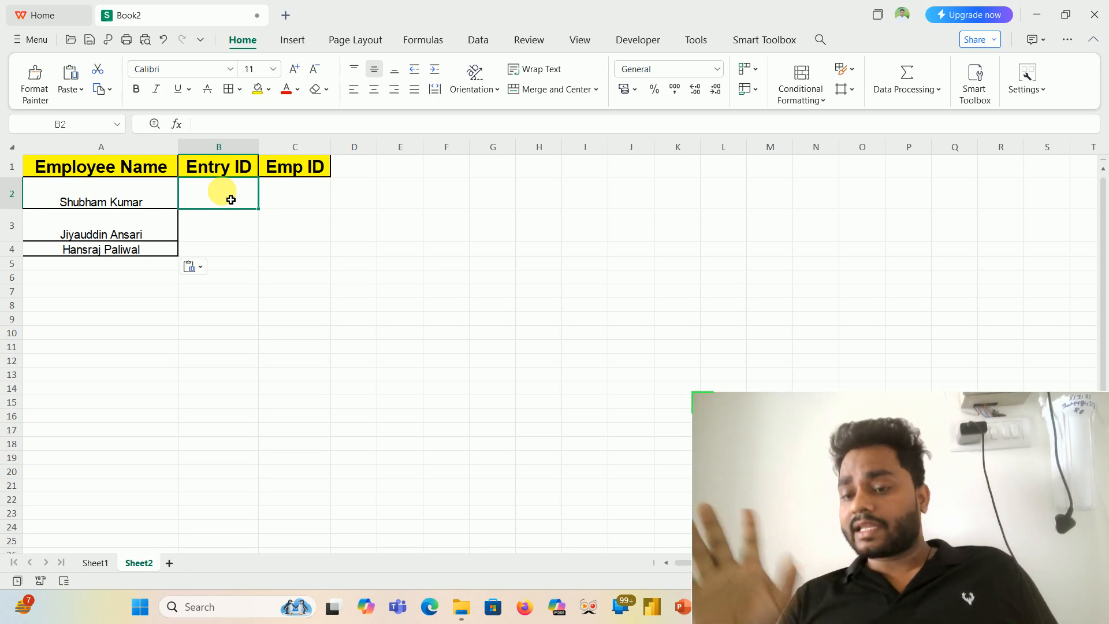
pyautogui.click(95, 562)
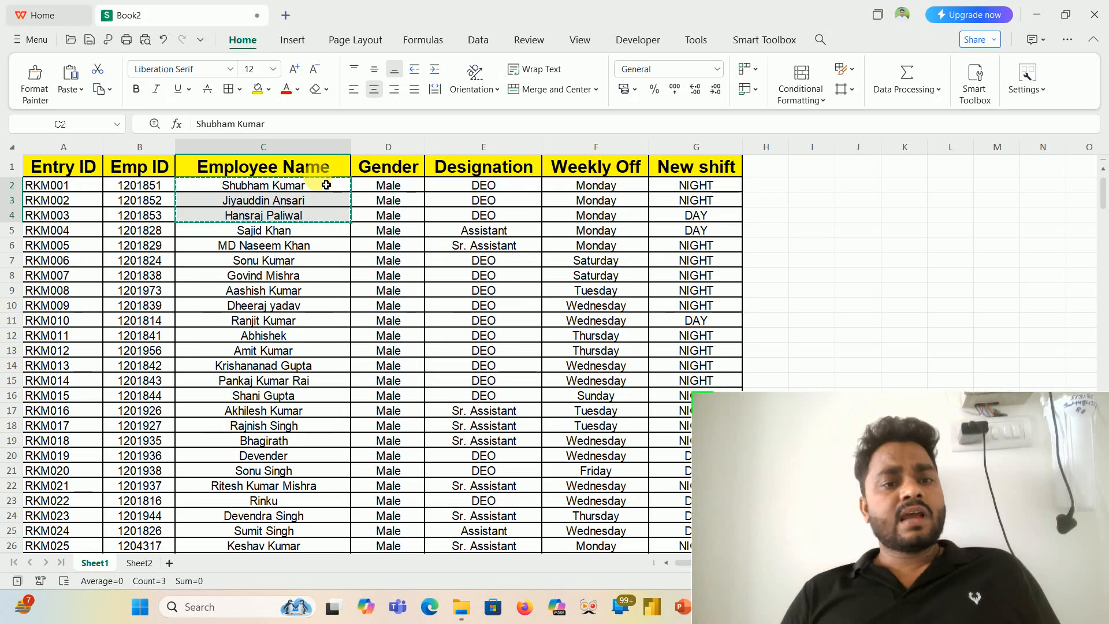
pyautogui.moveTo(312, 152); pyautogui.dragTo(729, 162)
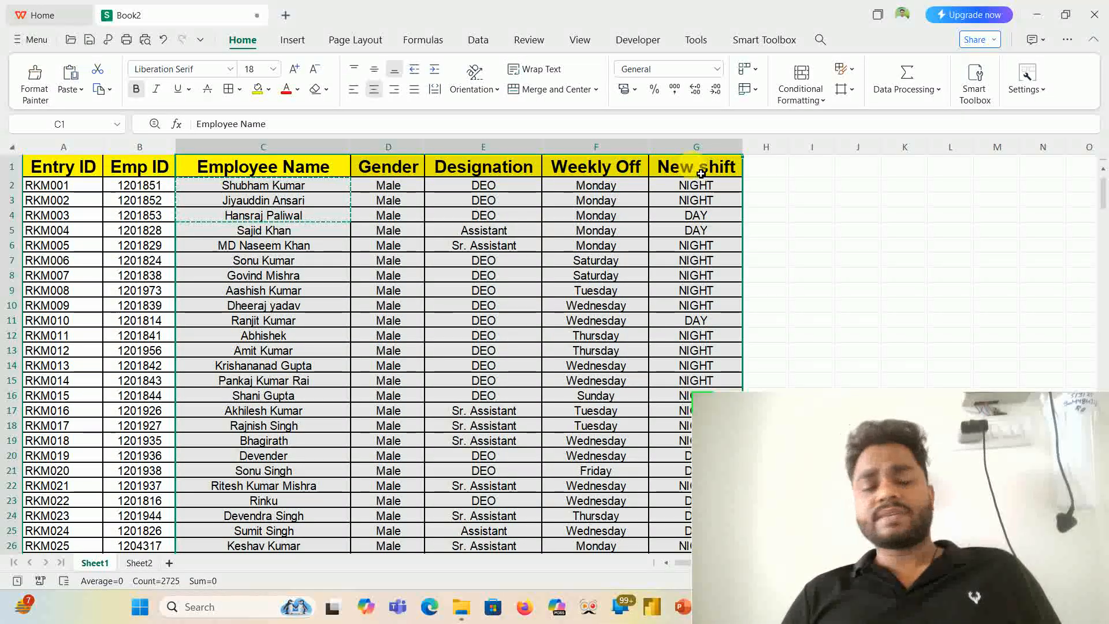
pyautogui.click(261, 176)
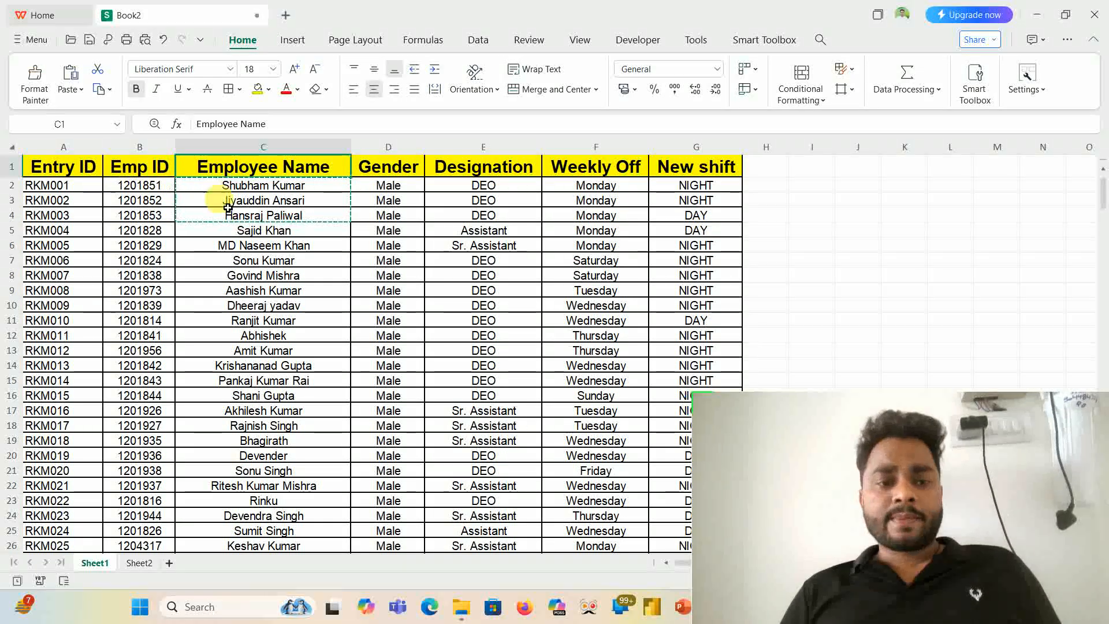
pyautogui.click(142, 563)
pyautogui.write('=')
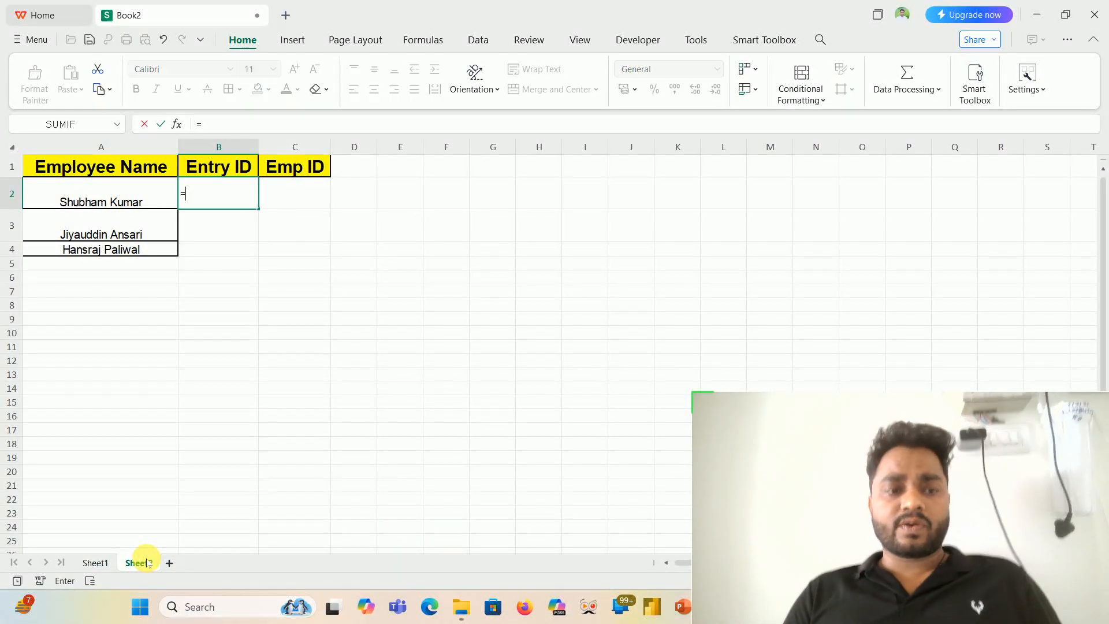
pyautogui.write('xl')
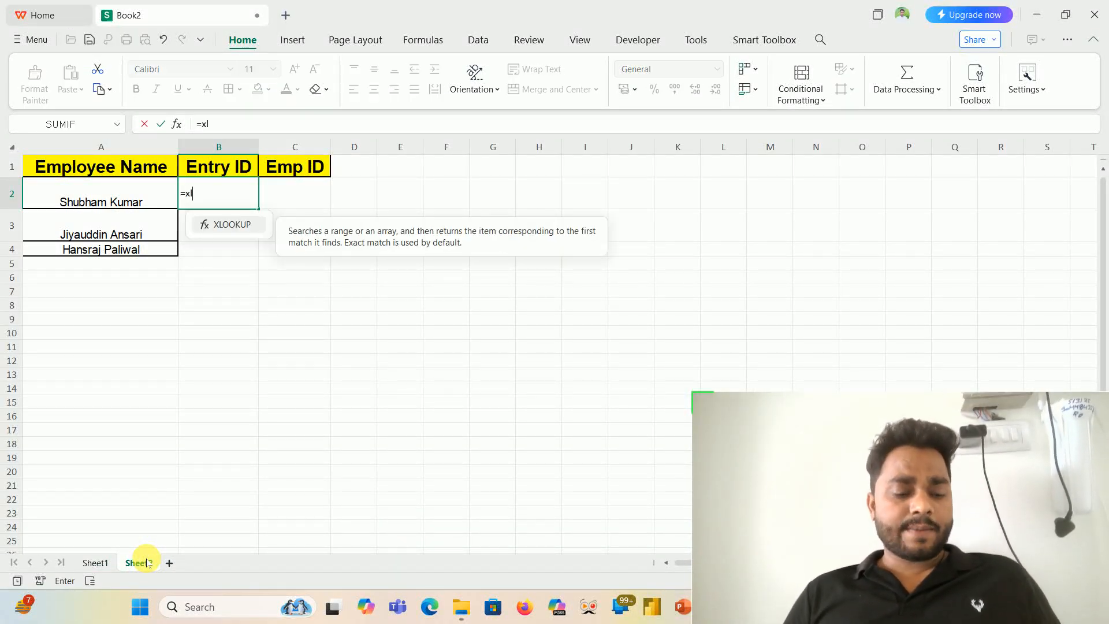
pyautogui.press('Tab')
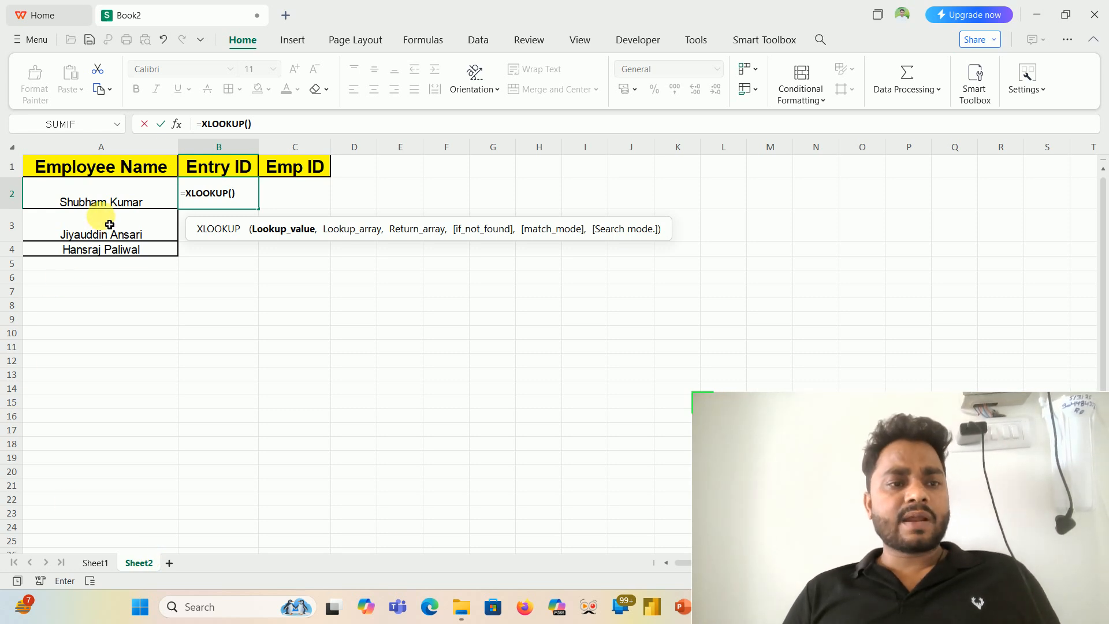
pyautogui.click(114, 160)
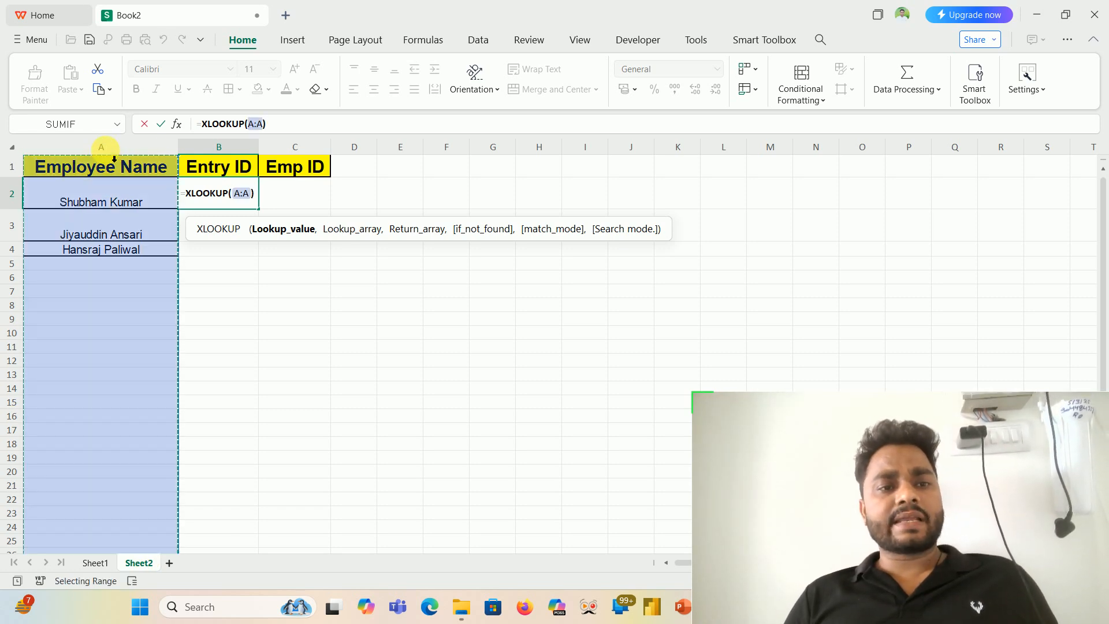
pyautogui.write(',')
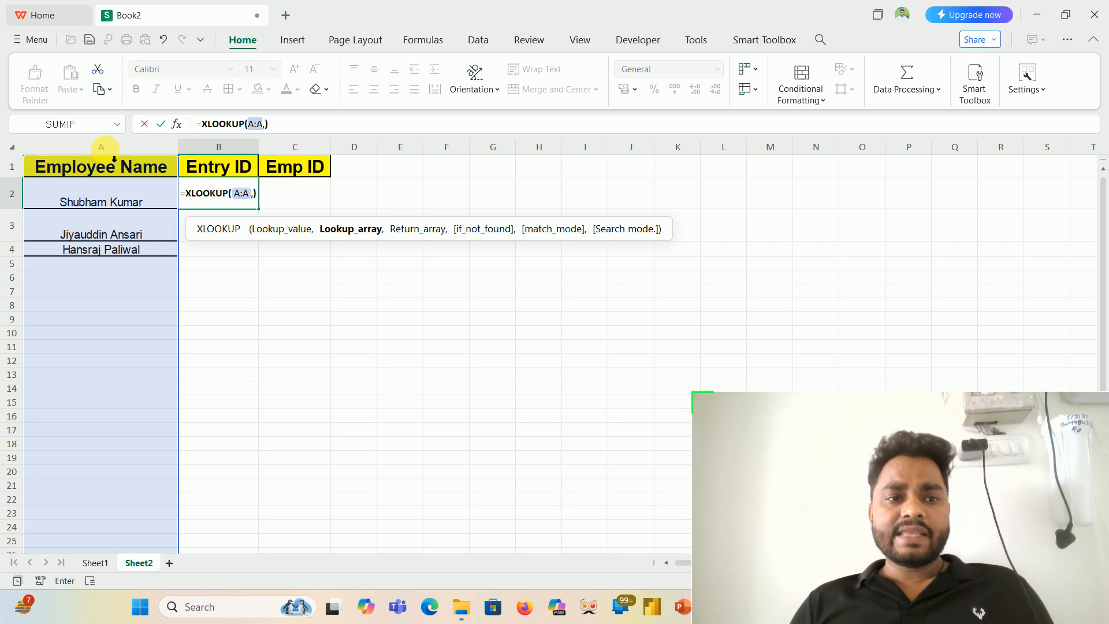
# - Complete the XLOOKUP with Sheet1's column C as lookup array and column B as return array, accepting the suggested =XLOOKUP(@A:A,Sheet1!C:C,Sheet1!B:B)
pyautogui.click(96, 564)
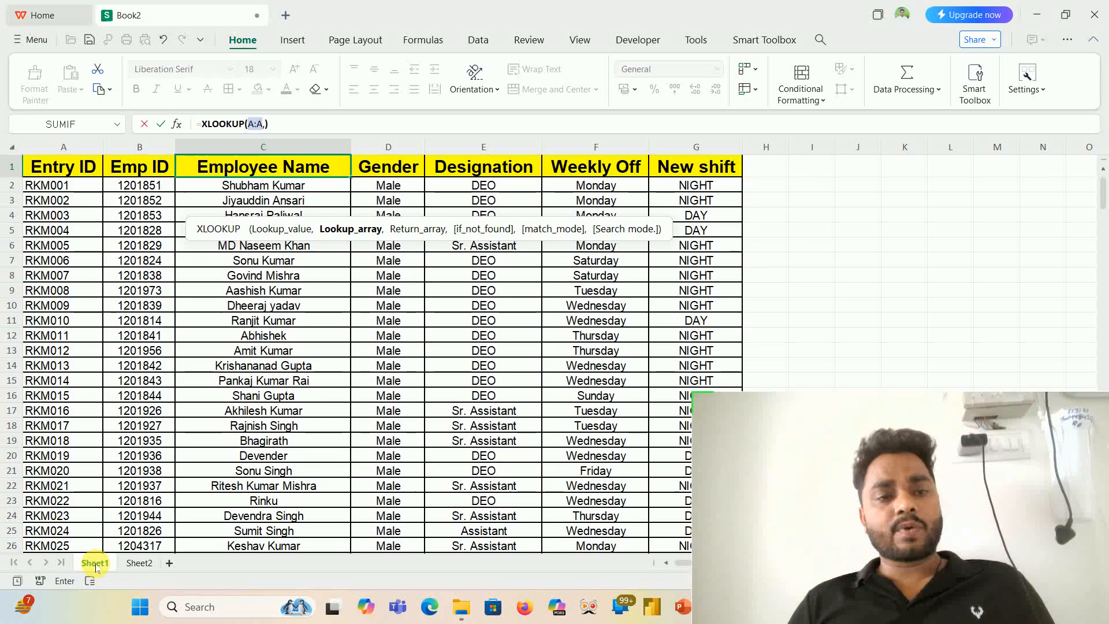
pyautogui.click(295, 150)
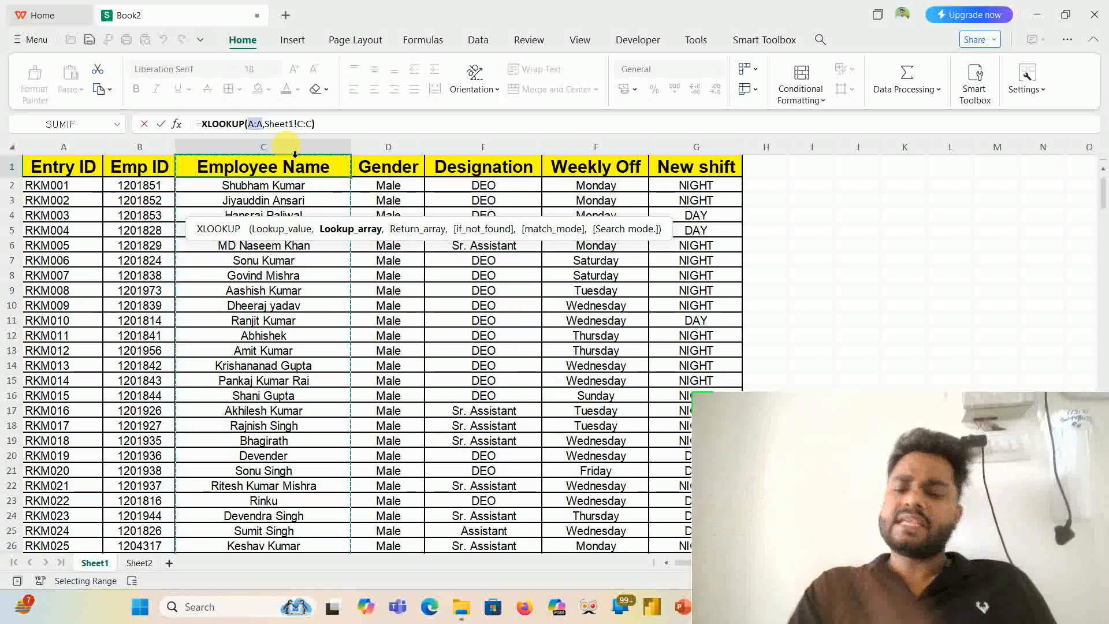
pyautogui.write(',')
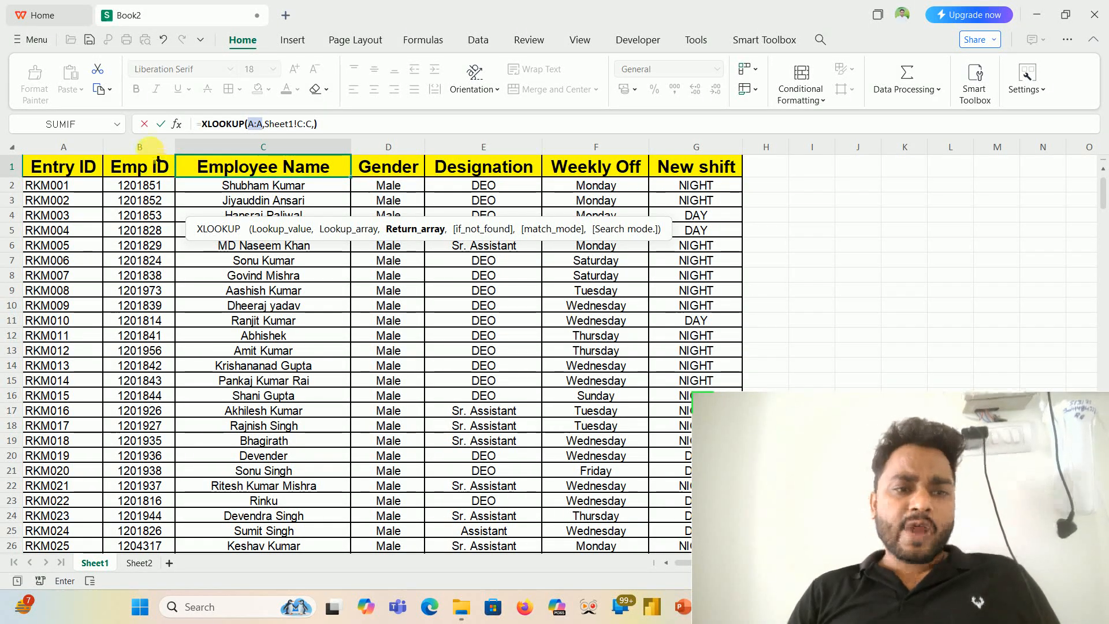
pyautogui.click(149, 146)
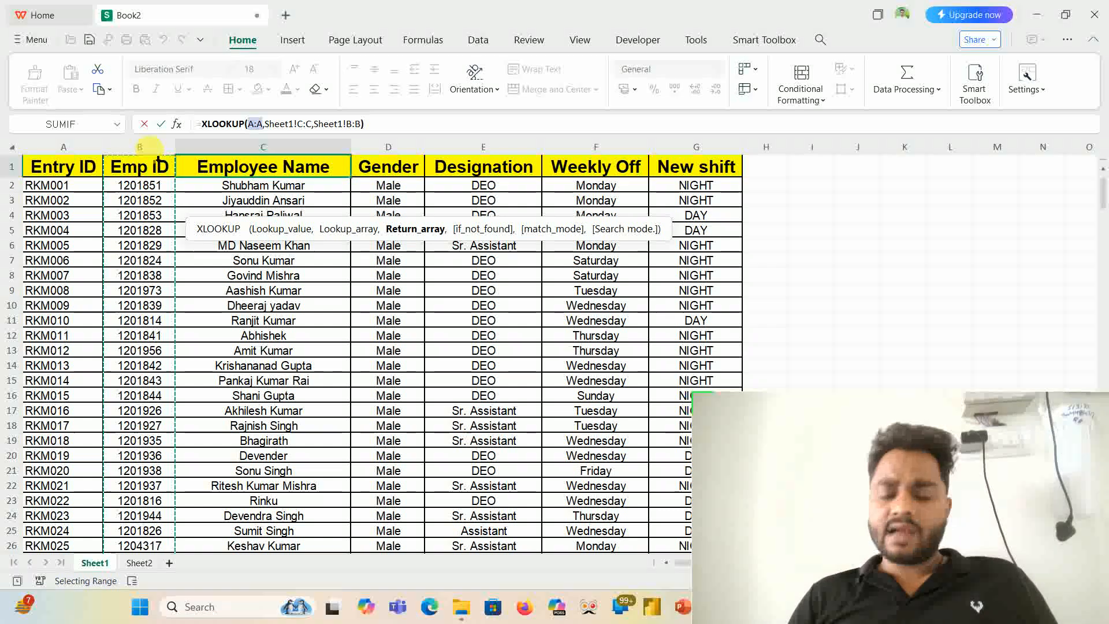
pyautogui.press('Return')
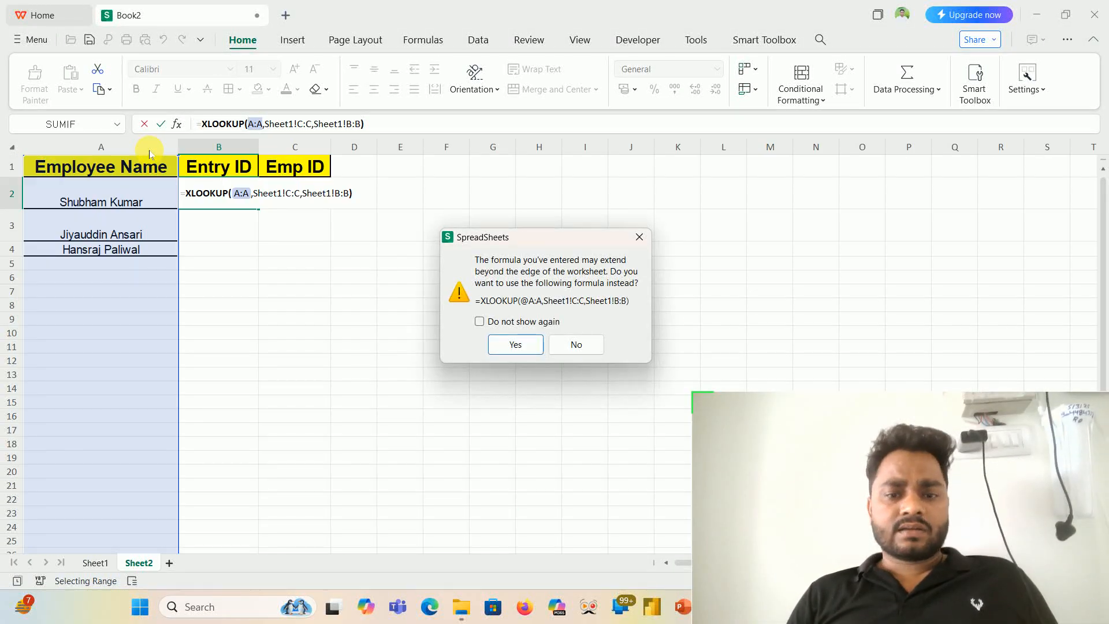
pyautogui.press('Return')
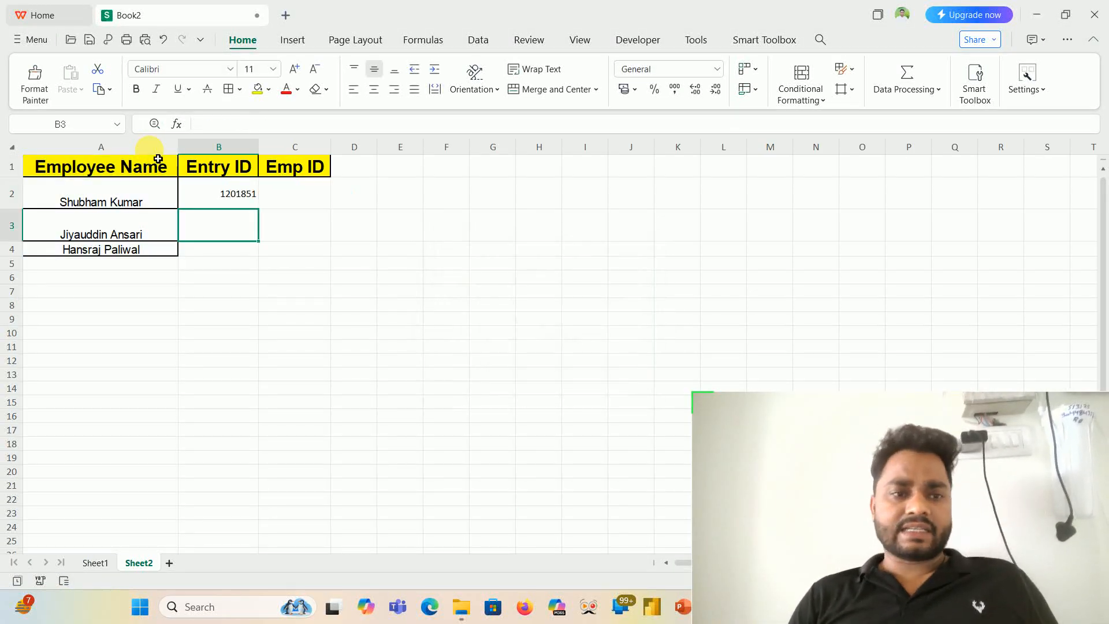
# - Check the lookup result in B2 against Sheet1 and clear the contents of columns B to D on Sheet2
pyautogui.click(236, 204)
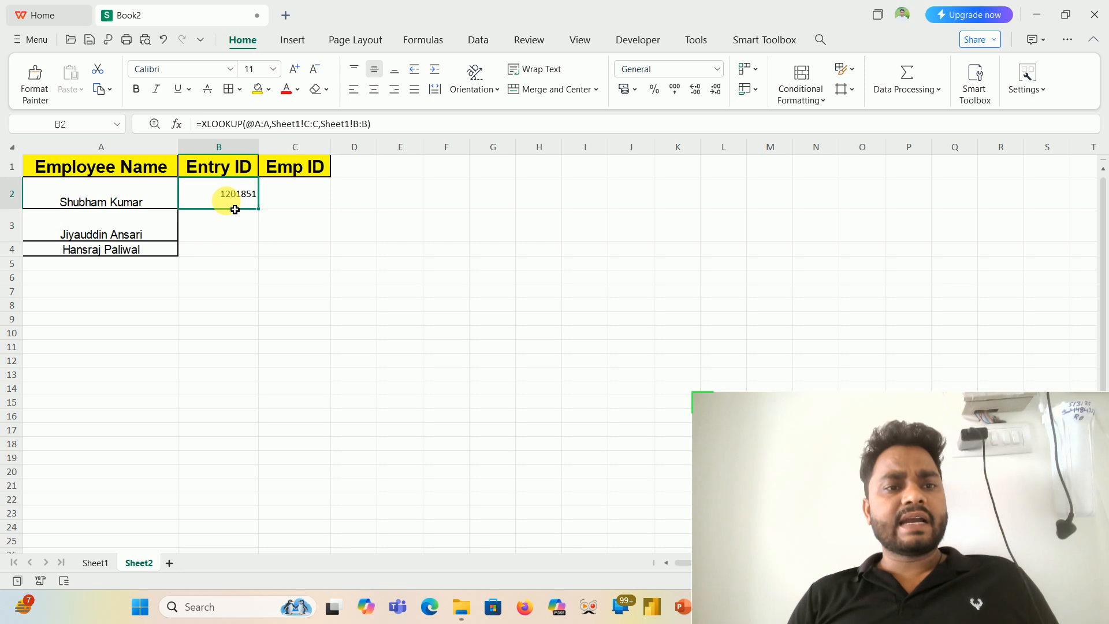
pyautogui.click(99, 563)
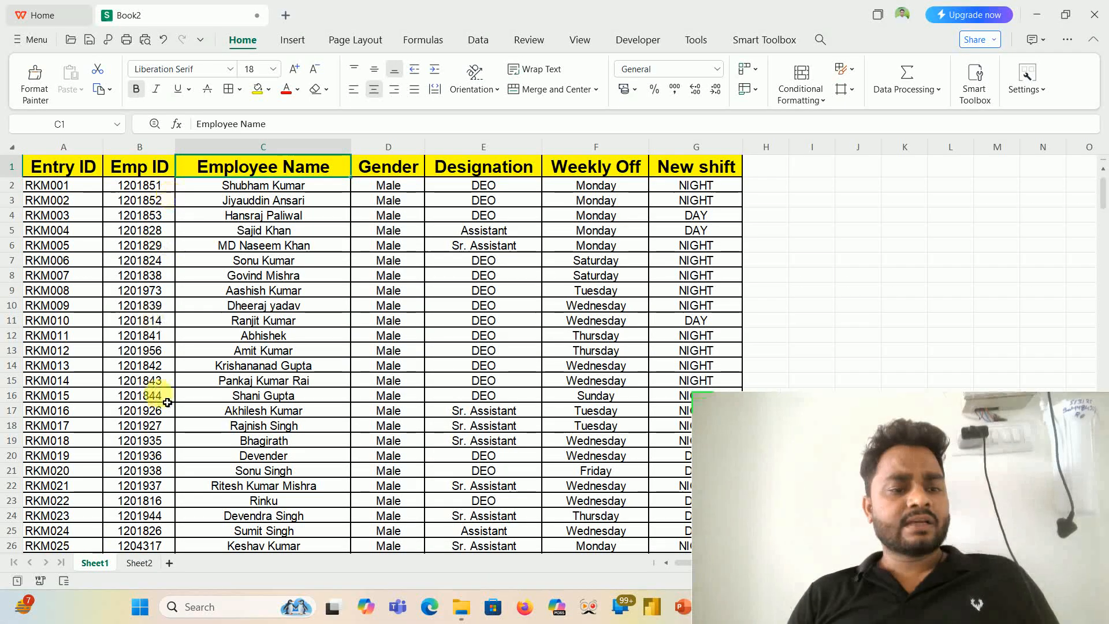
pyautogui.click(140, 562)
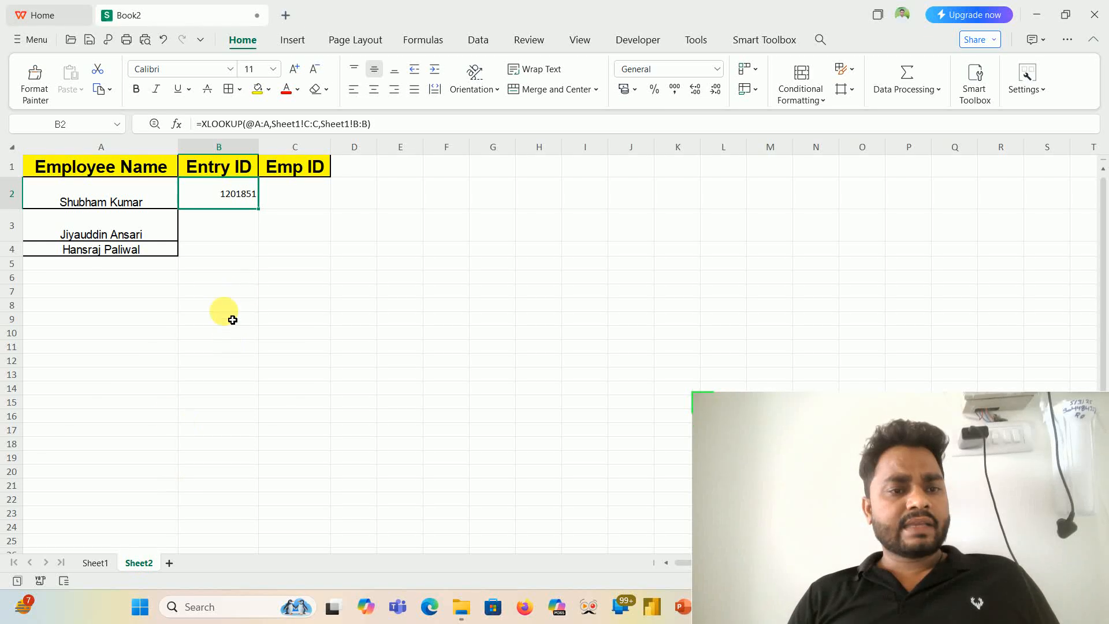
pyautogui.click(94, 562)
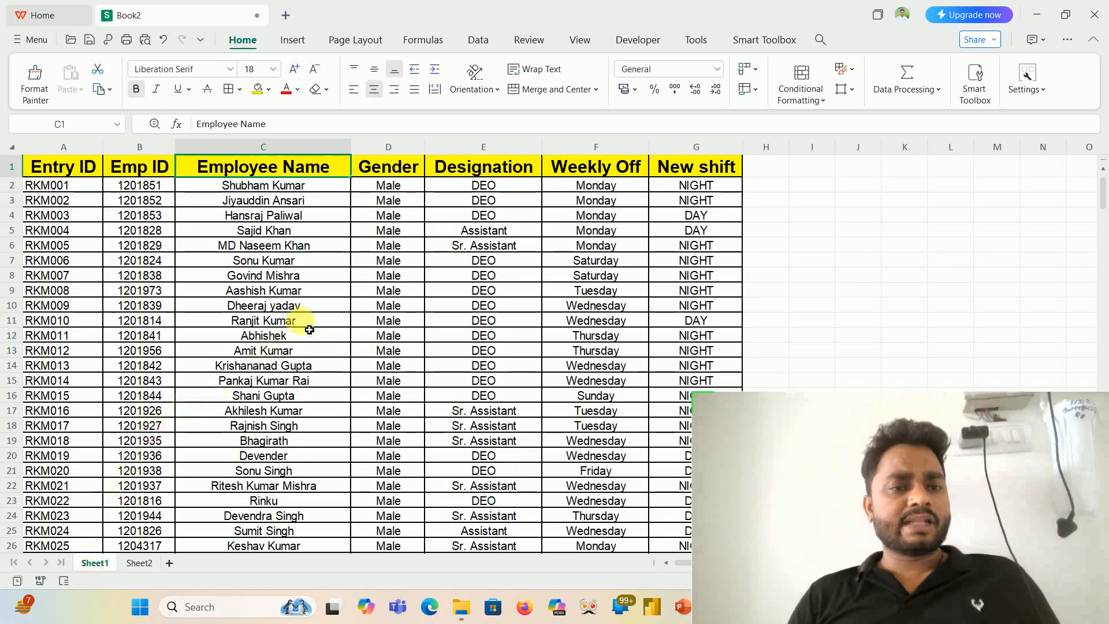
pyautogui.click(139, 563)
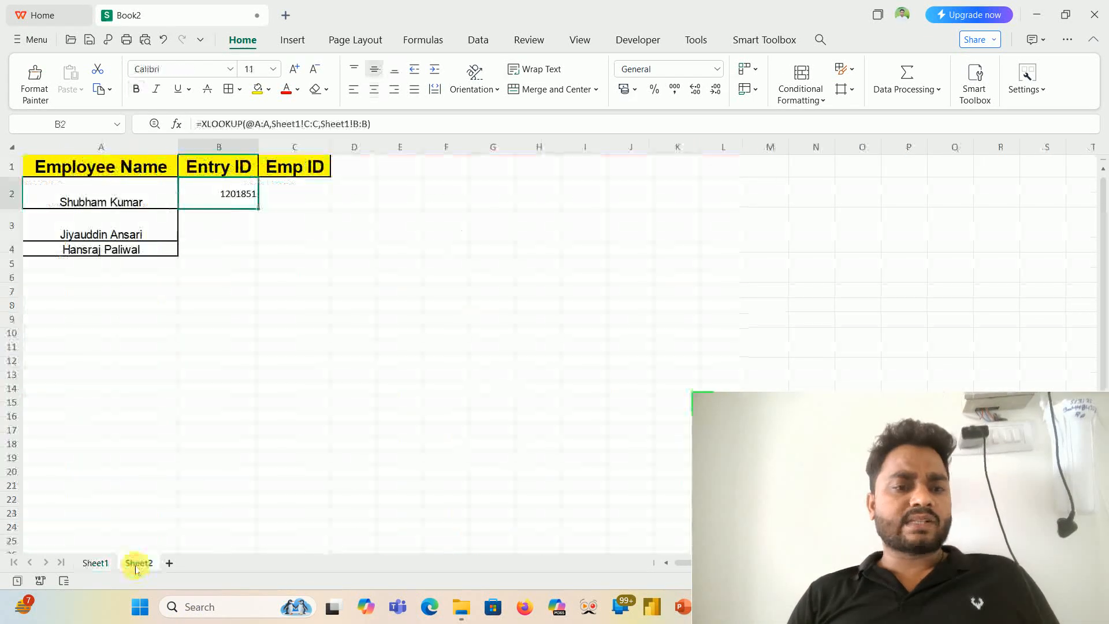
pyautogui.moveTo(241, 150); pyautogui.dragTo(266, 150)
pyautogui.moveTo(338, 149); pyautogui.dragTo(381, 149)
pyautogui.press('Delete')
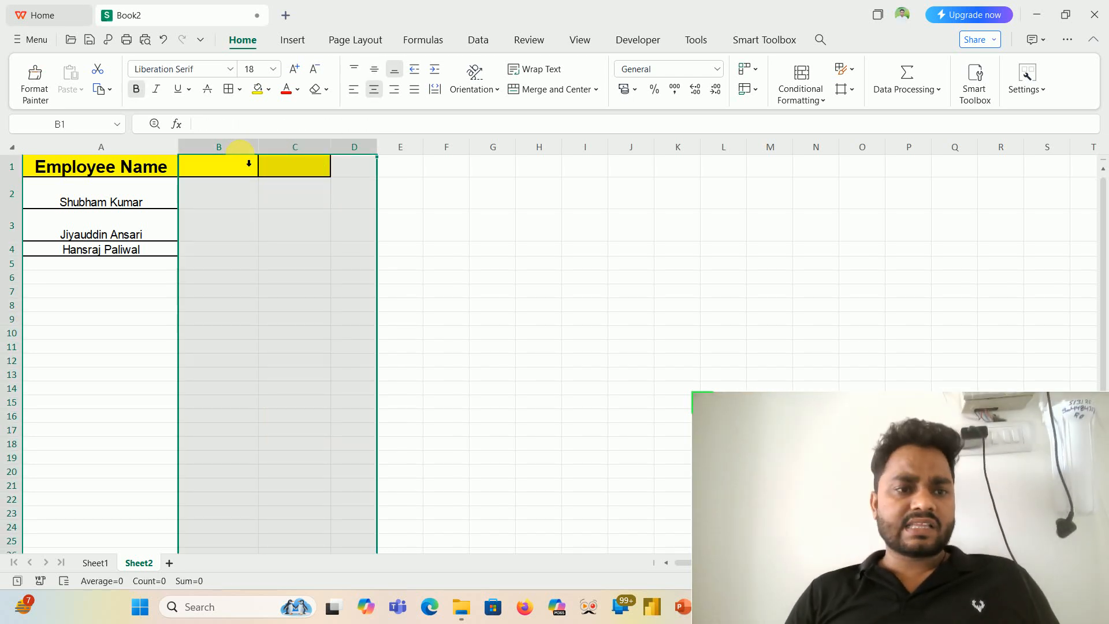
pyautogui.click(235, 181)
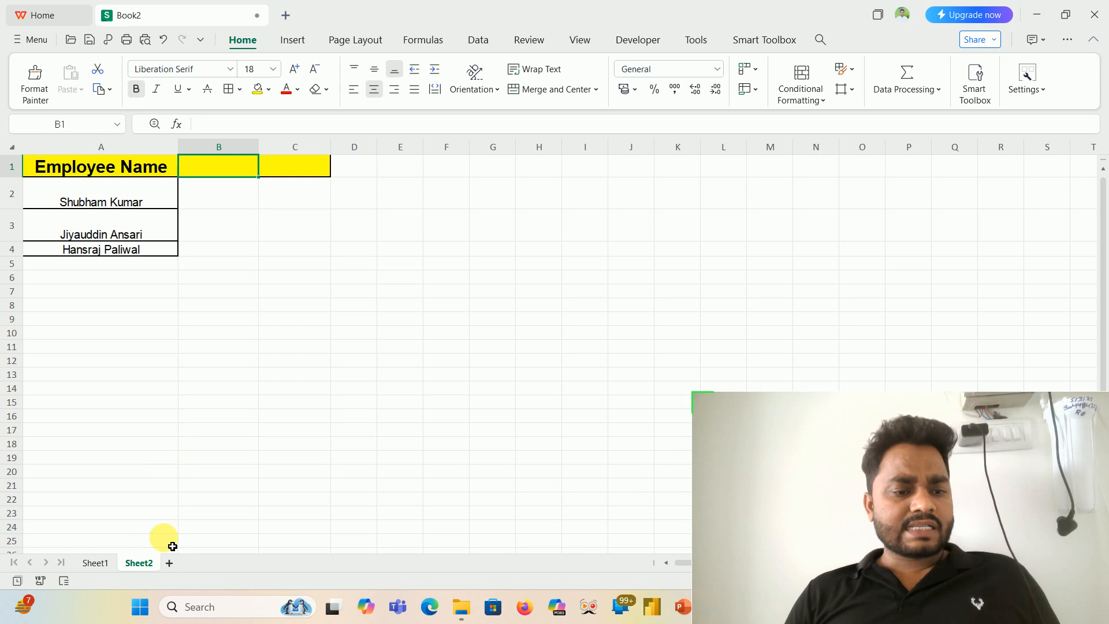
# - Copy the Designation header from E1 of Sheet1 to B1 of Sheet2 and autofit column B to it
pyautogui.click(91, 543)
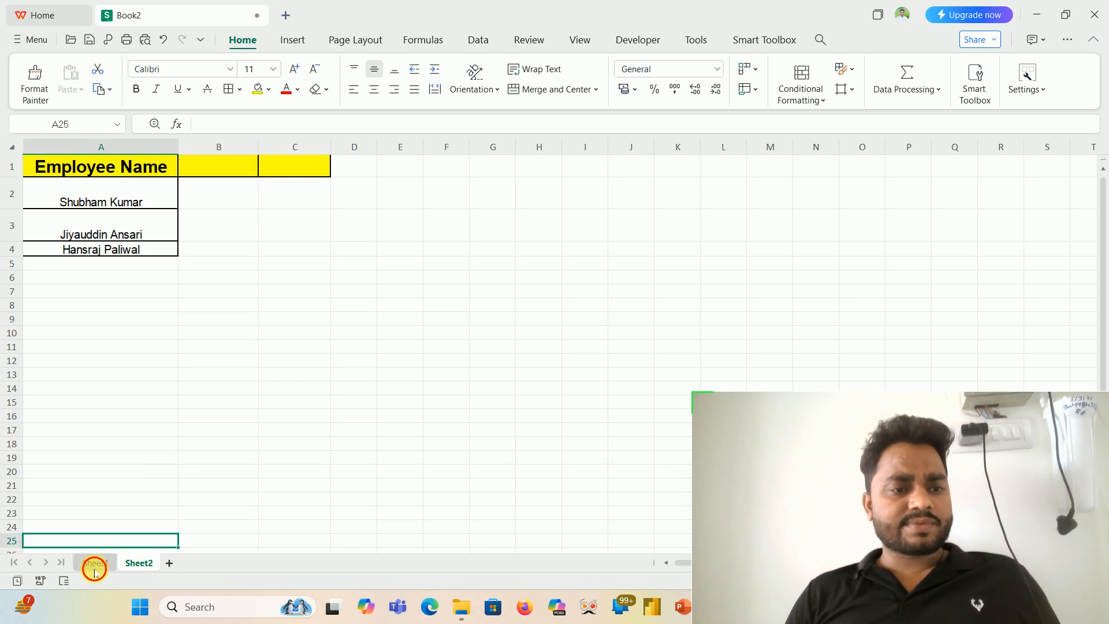
pyautogui.click(97, 560)
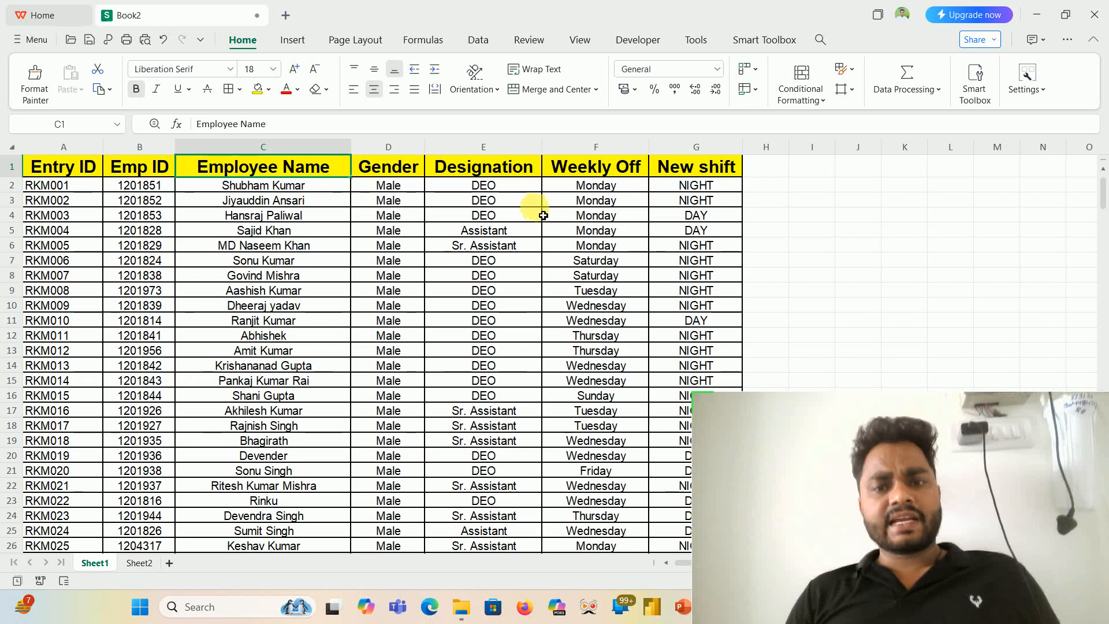
pyautogui.click(498, 173)
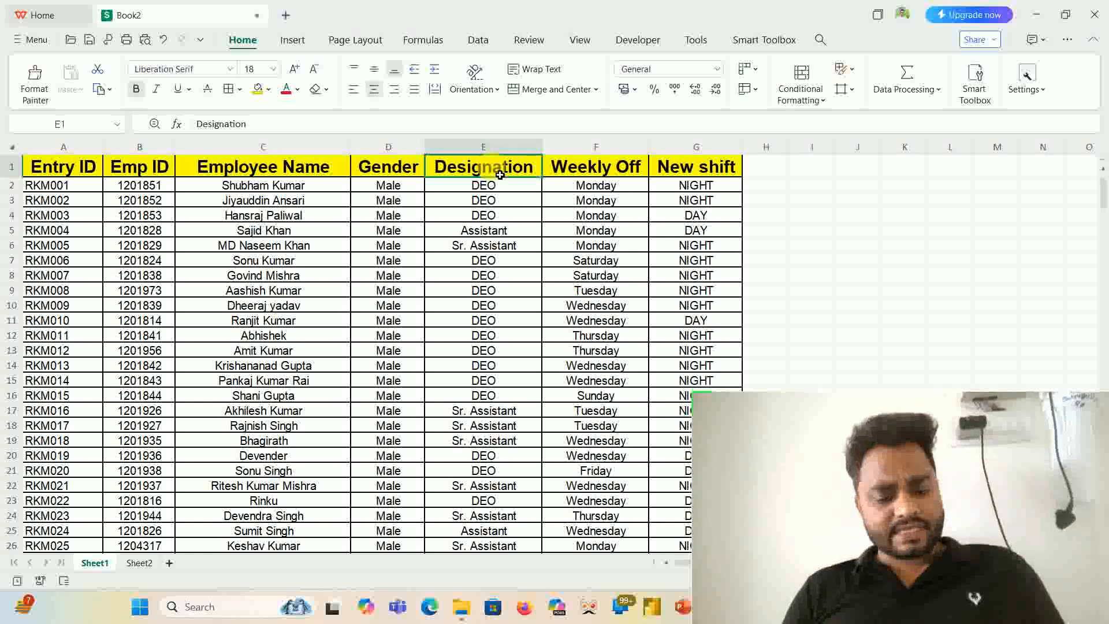
pyautogui.hotkey('ctrl', 'c')
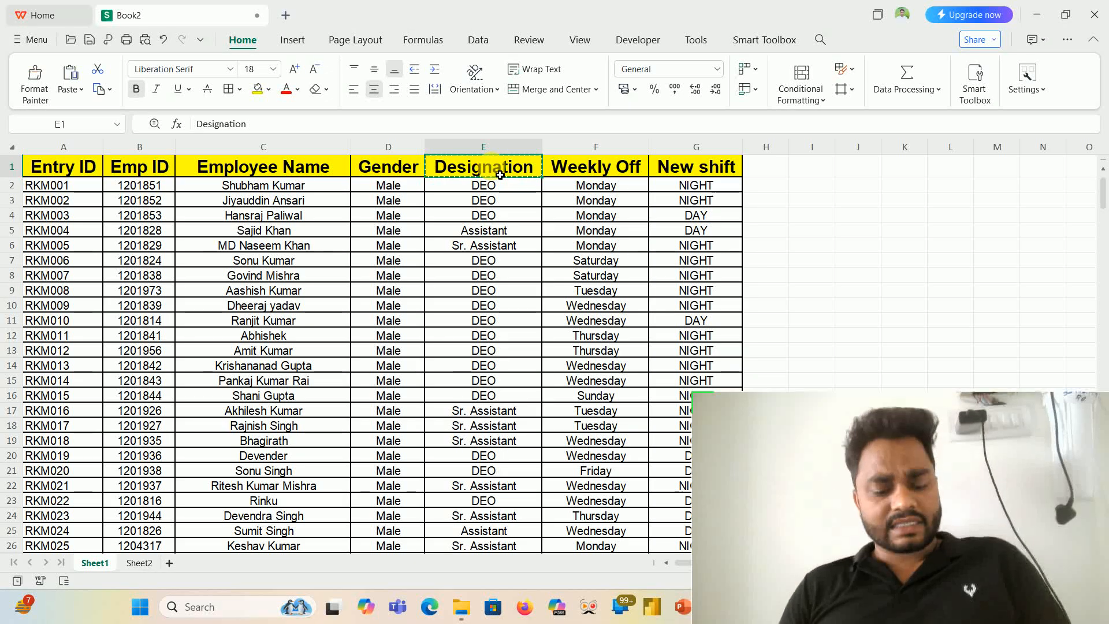
pyautogui.click(140, 563)
pyautogui.click(252, 167)
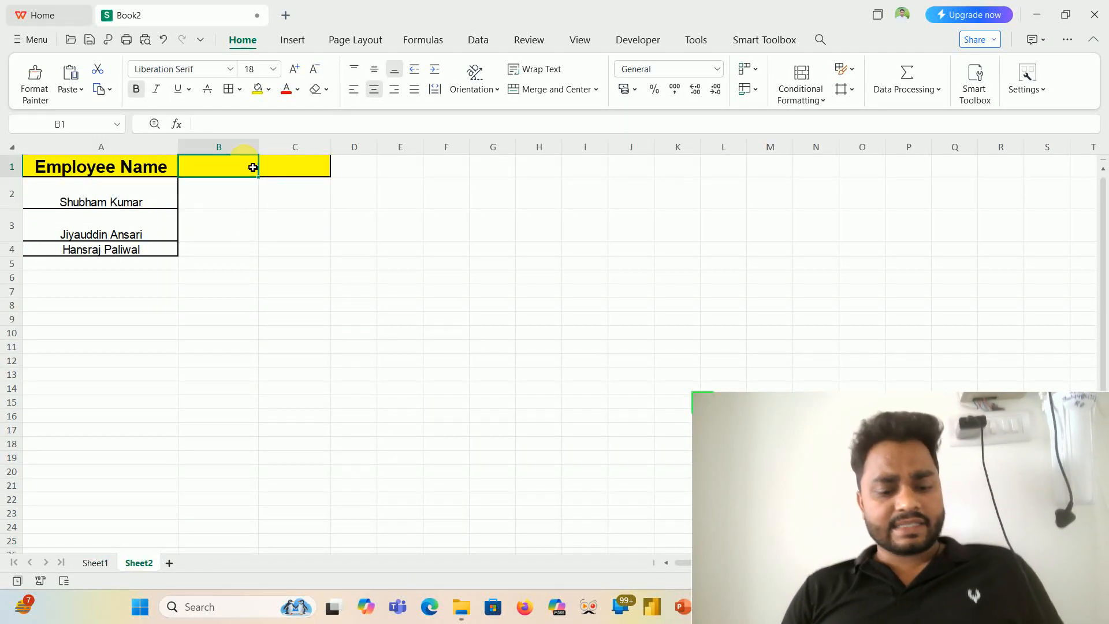
pyautogui.hotkey('ctrl', 'v')
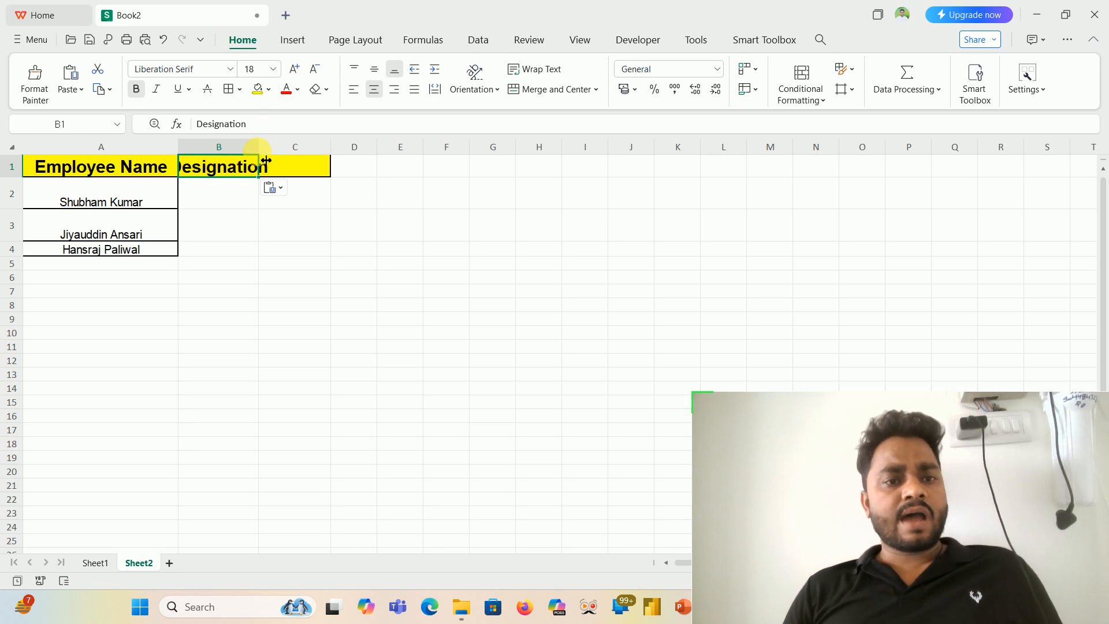
pyautogui.doubleClick(267, 160)
pyautogui.click(258, 199)
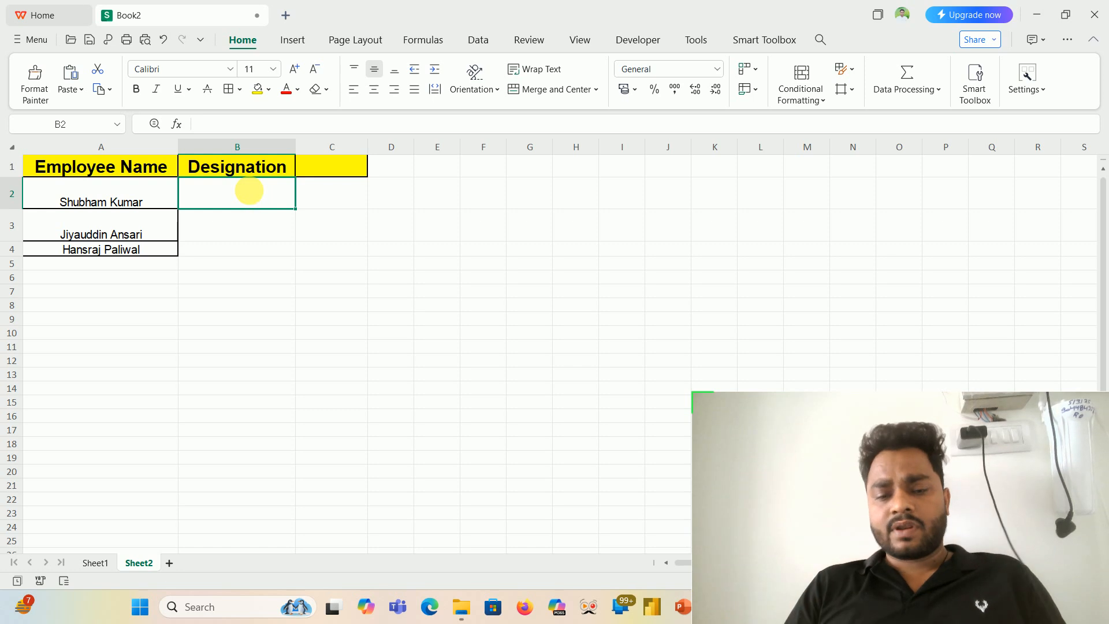
pyautogui.write('=')
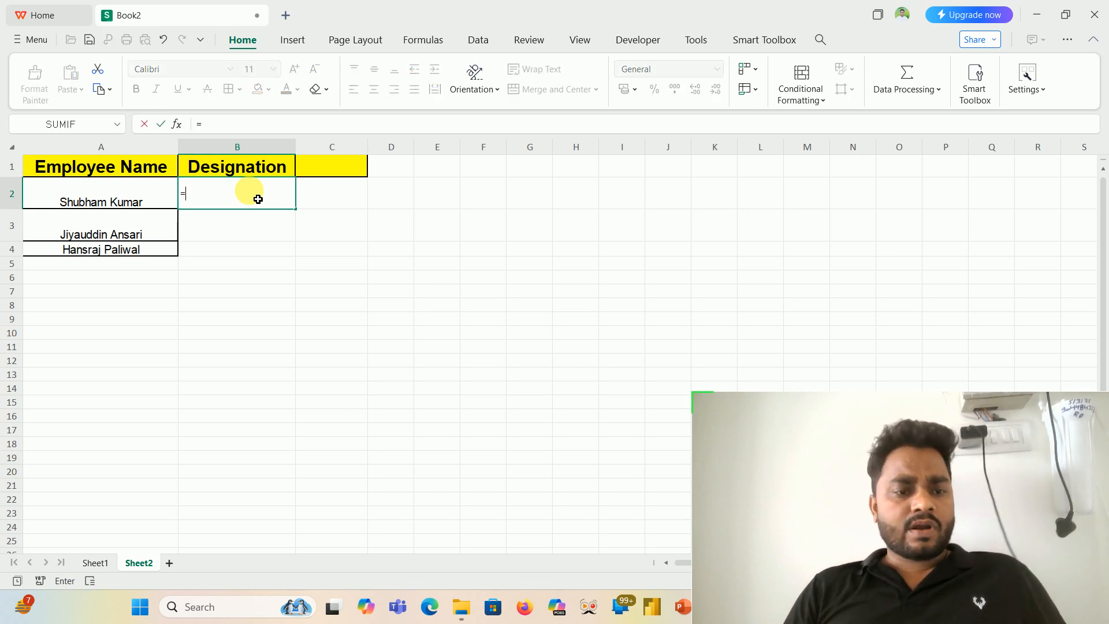
pyautogui.press('BackSpace')
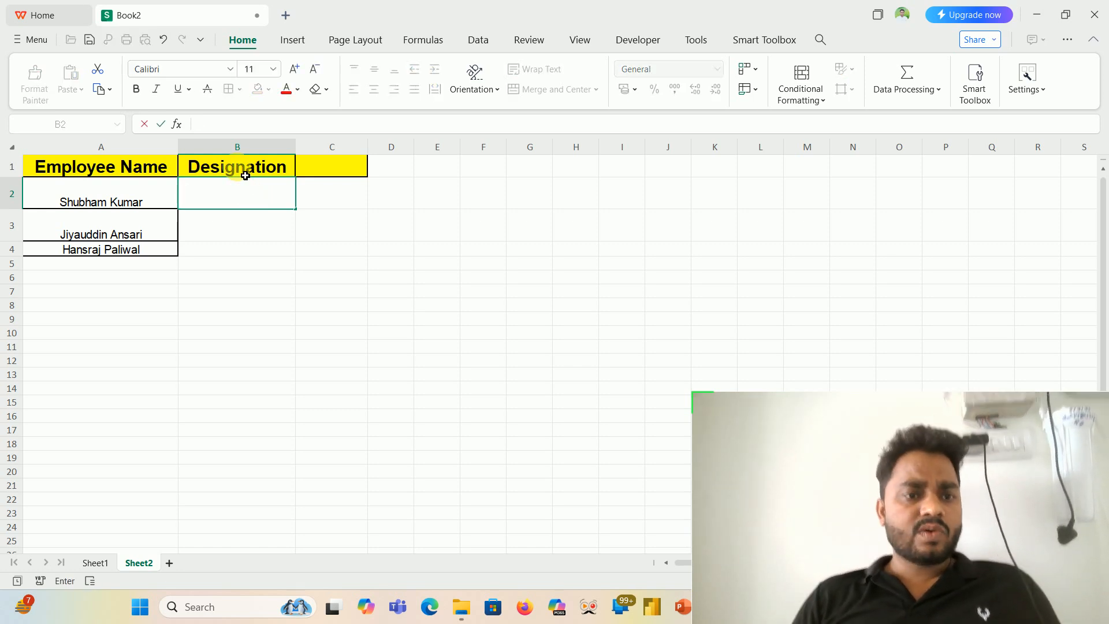
# - Apply the Designation header's formatting to B2:C2 with Format Painter and widen column B to about three times its width
pyautogui.click(246, 173)
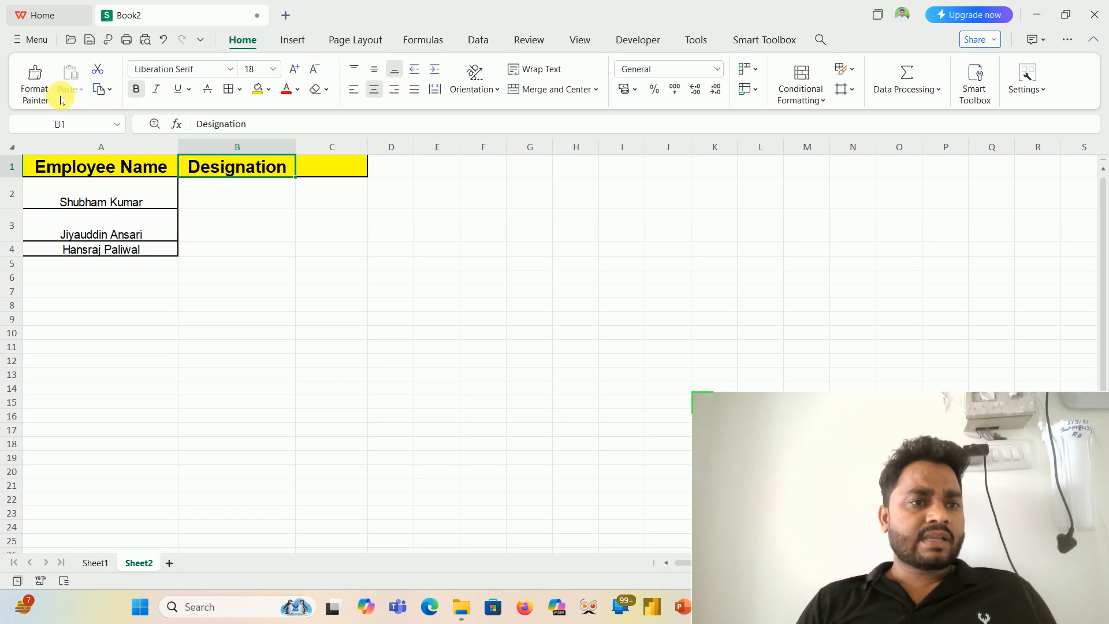
pyautogui.click(35, 89)
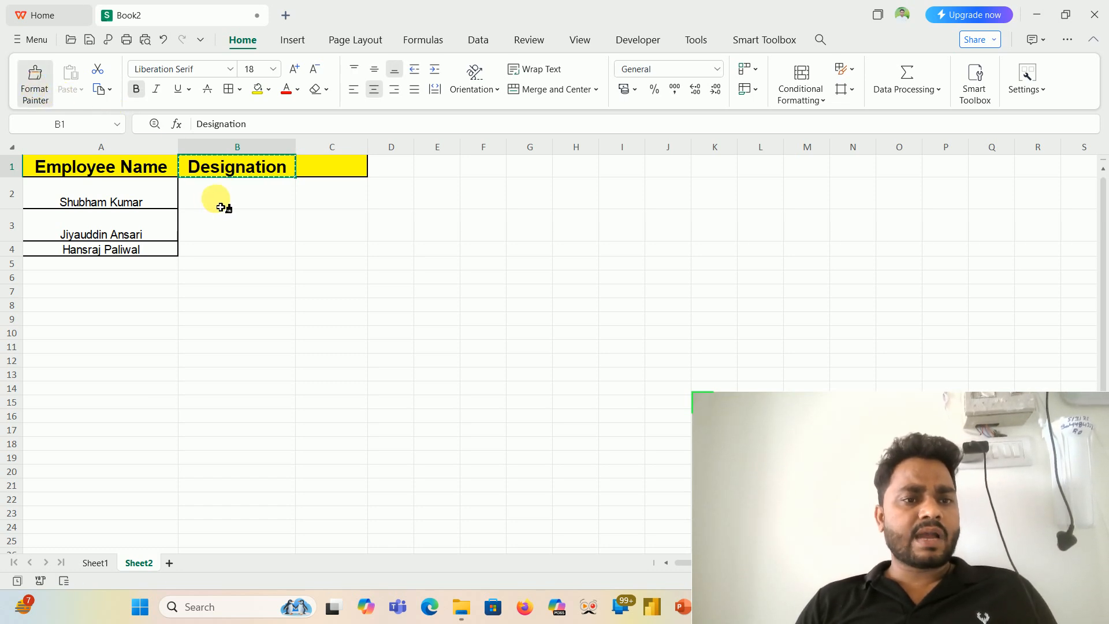
pyautogui.moveTo(221, 208); pyautogui.dragTo(283, 208)
pyautogui.moveTo(300, 210)
pyautogui.mouseDown()
pyautogui.moveTo(324, 206)
pyautogui.moveTo(314, 209)
pyautogui.mouseUp()
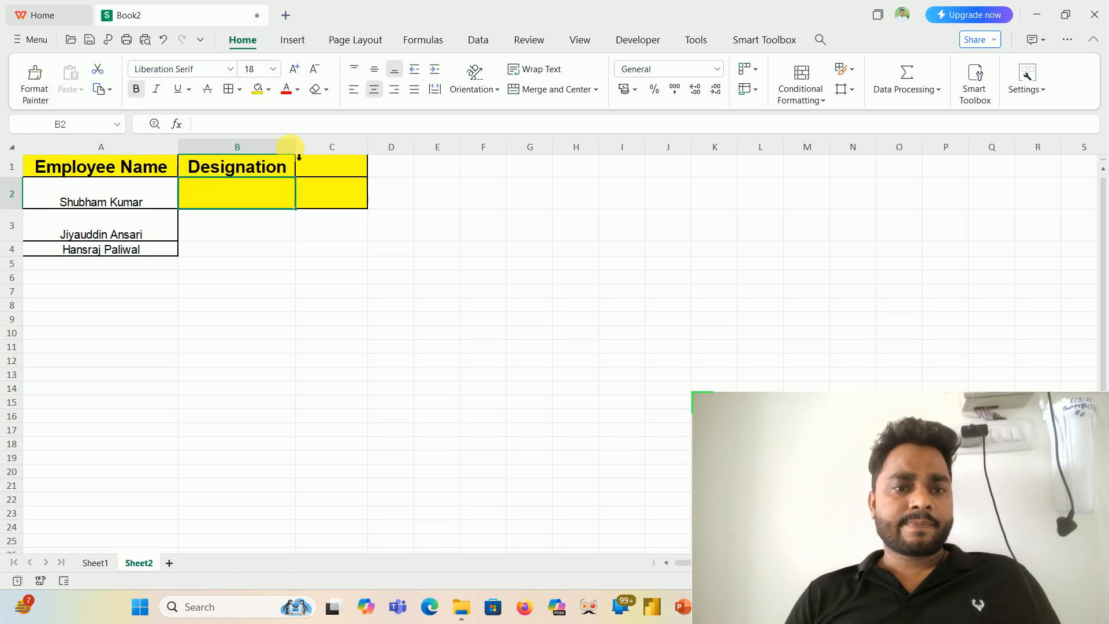
pyautogui.moveTo(306, 163); pyautogui.dragTo(547, 191)
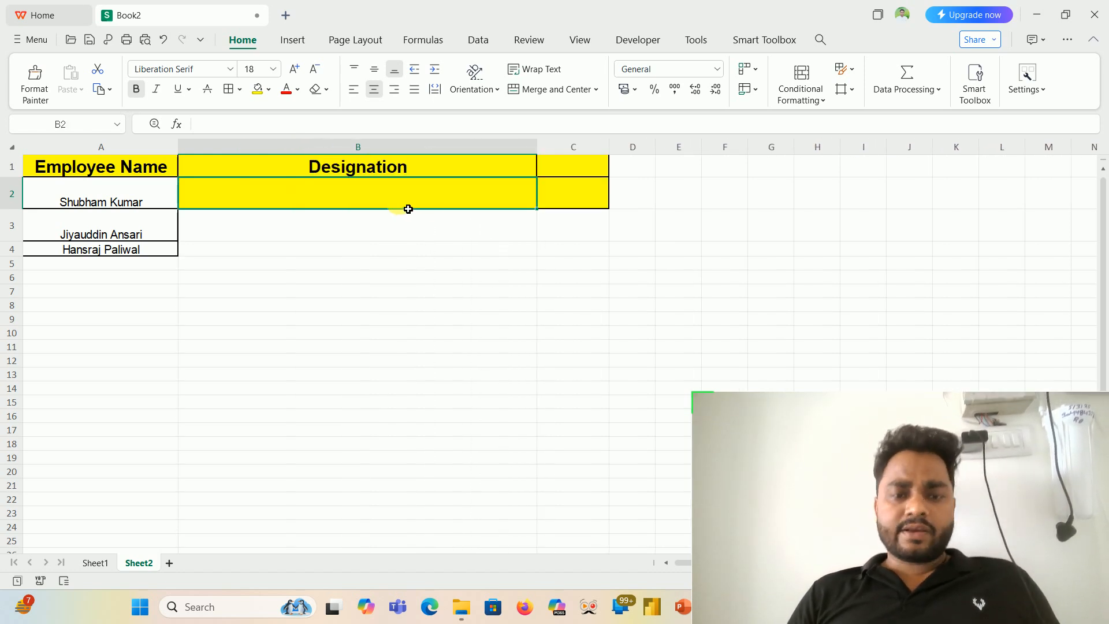
# - Start an XLOOKUP in B2 of Sheet2 with A2 as lookup value and Sheet1!C2:C545 as lookup array
pyautogui.write('=xl')
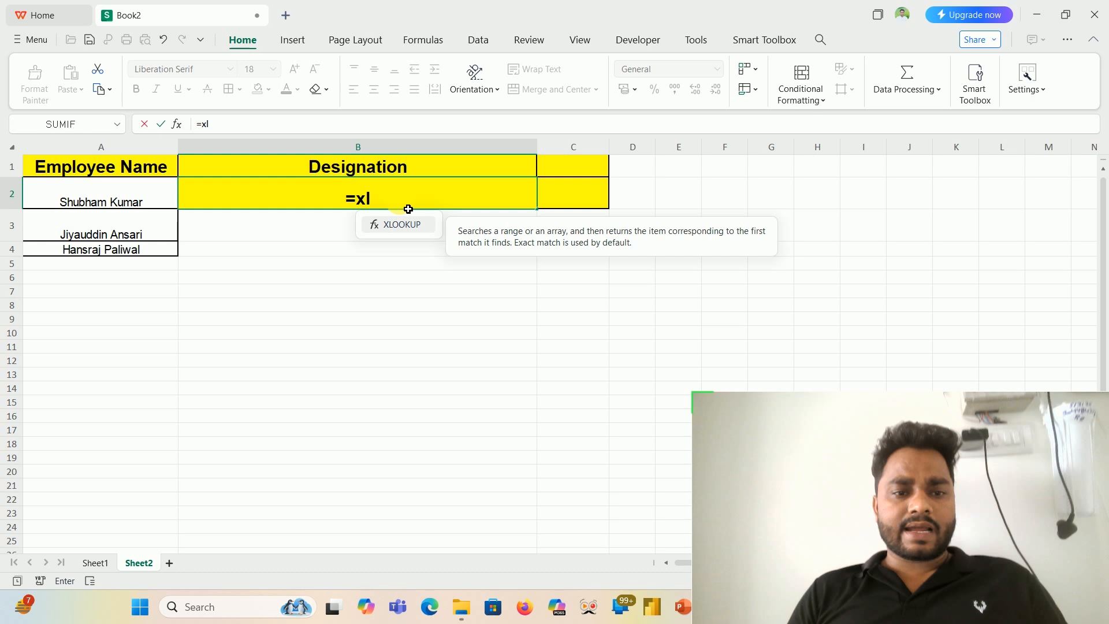
pyautogui.press('Tab')
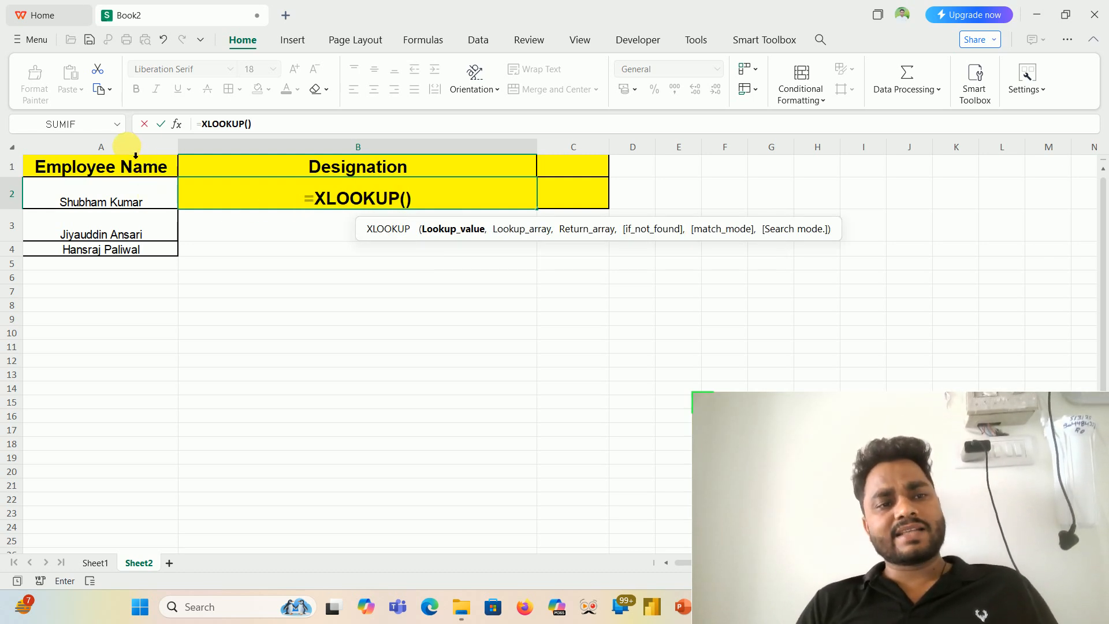
pyautogui.click(135, 208)
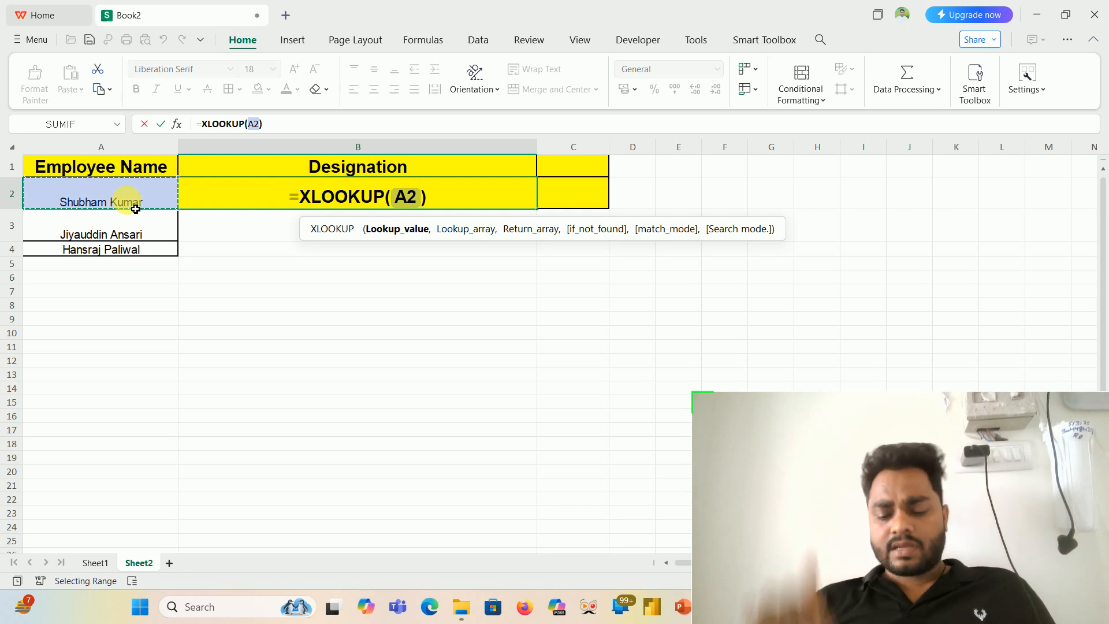
pyautogui.write(',')
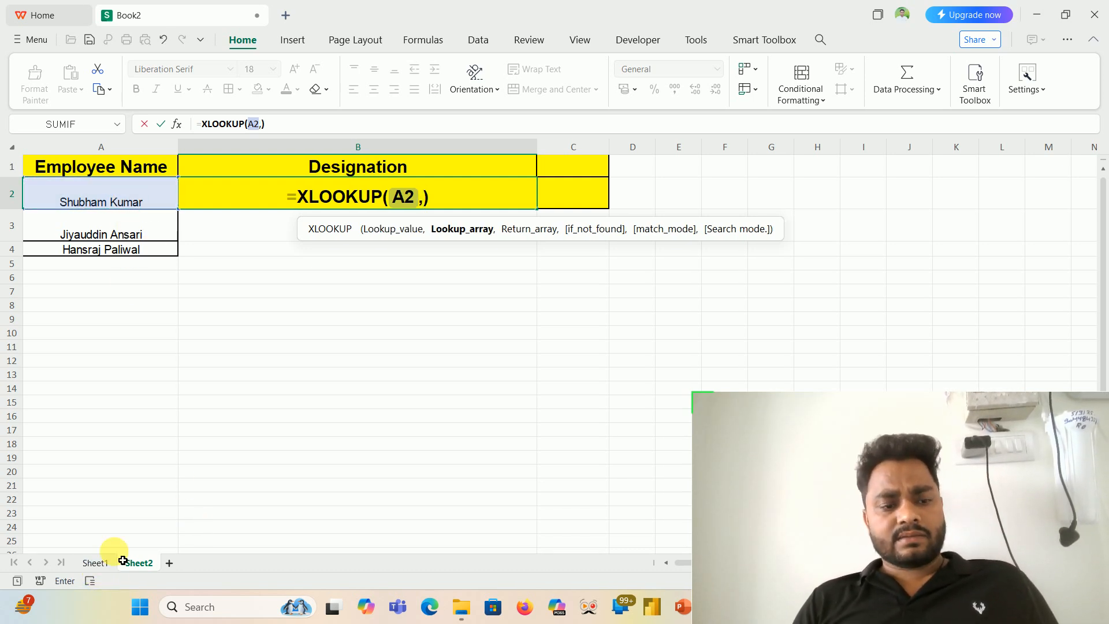
pyautogui.click(105, 564)
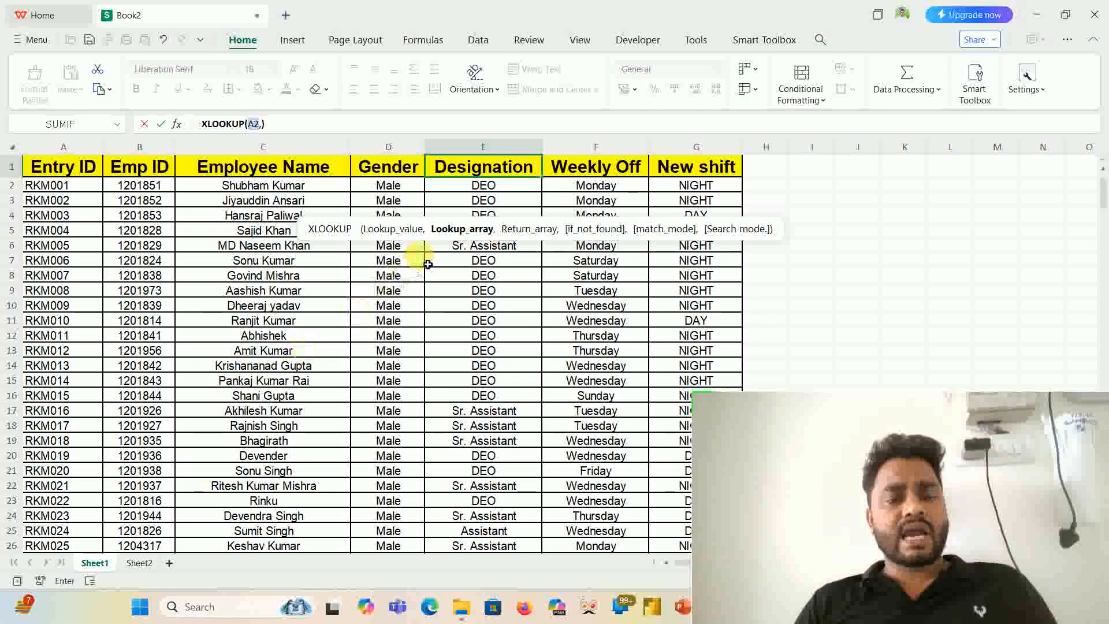
pyautogui.click(282, 192)
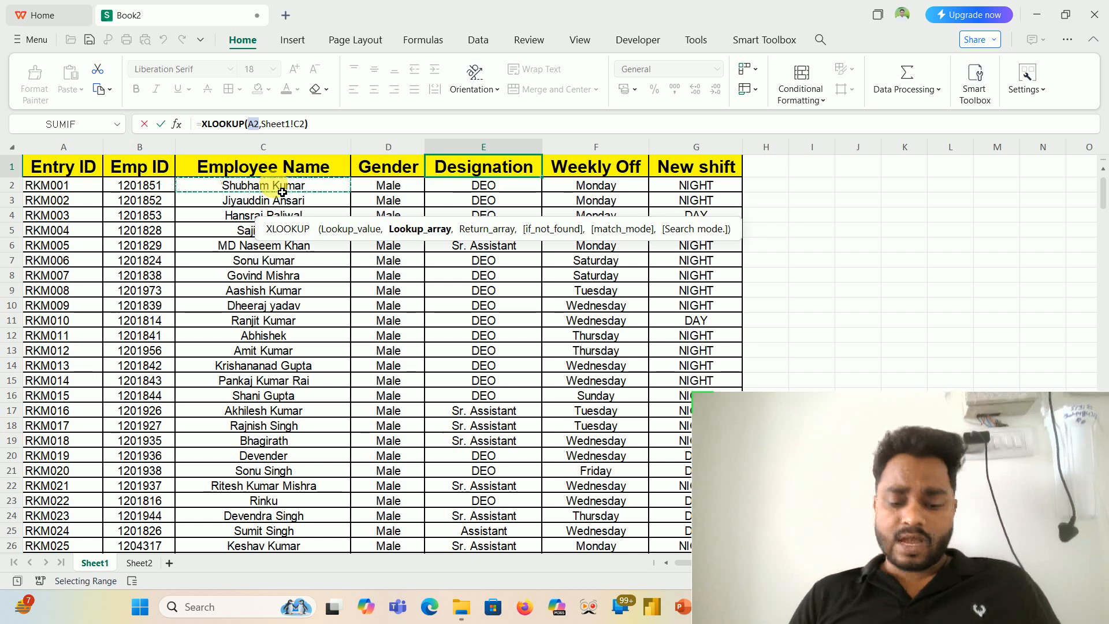
pyautogui.hotkey('ctrl', 'shift', 'Down')
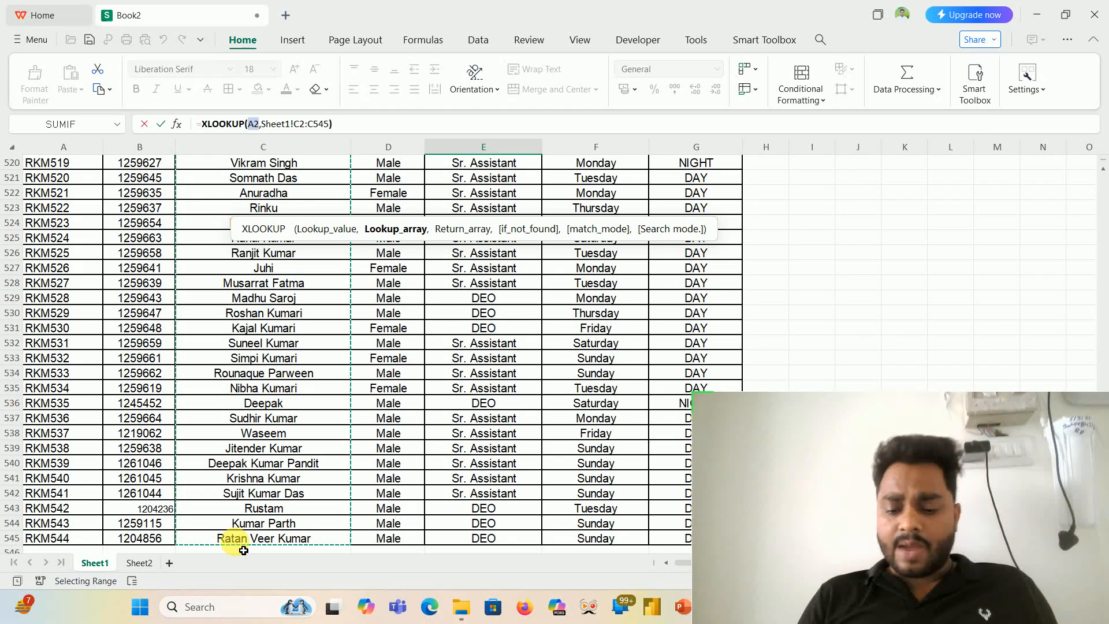
pyautogui.write(',')
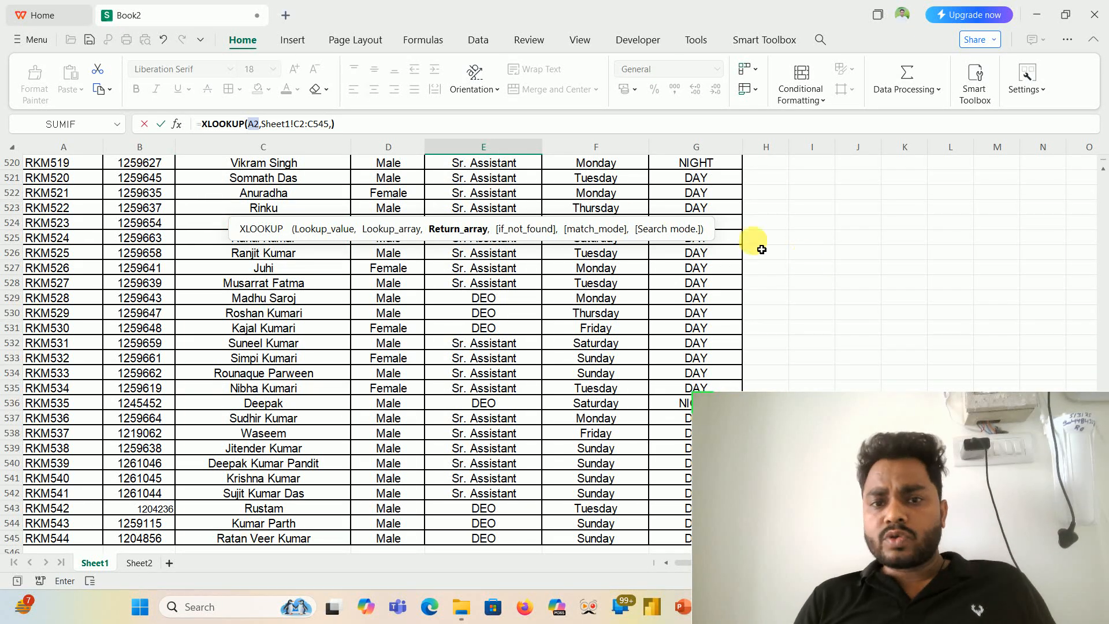
# - Try to complete the XLOOKUP with Sheet1!E1:E545 as the return array
pyautogui.hotkey('ctrl', 'Up')
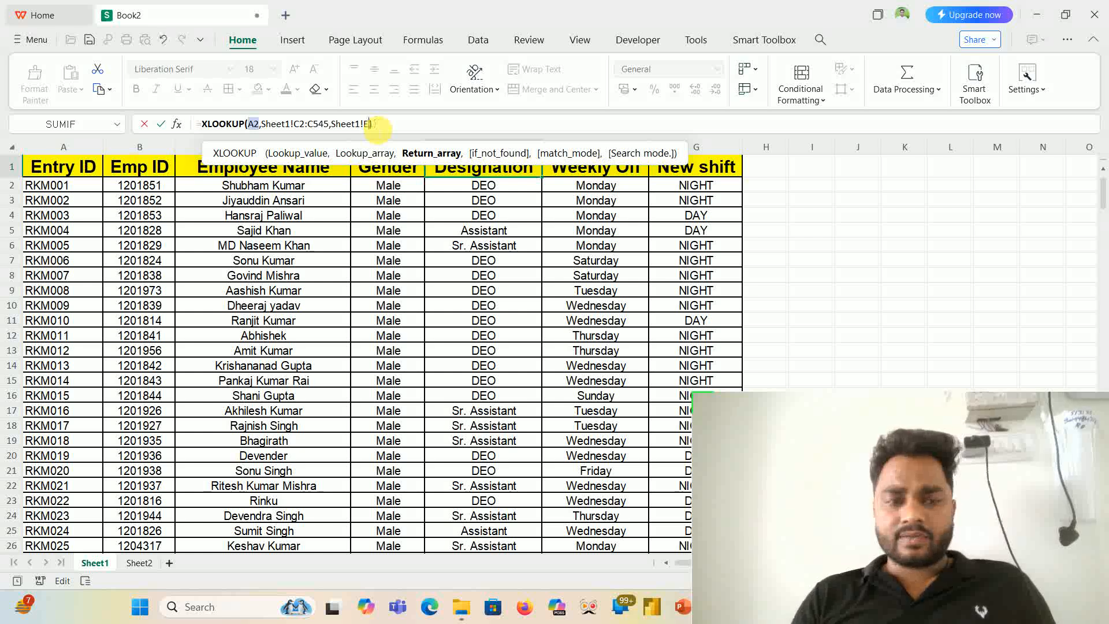
pyautogui.press('BackSpace')
pyautogui.press('BackSpace')
pyautogui.press('BackSpace')
pyautogui.press('BackSpace')
pyautogui.press('BackSpace')
pyautogui.press('BackSpace')
pyautogui.press('BackSpace')
pyautogui.press('BackSpace')
pyautogui.press('BackSpace')
pyautogui.write('Sh')
pyautogui.press('BackSpace')
pyautogui.press('BackSpace')
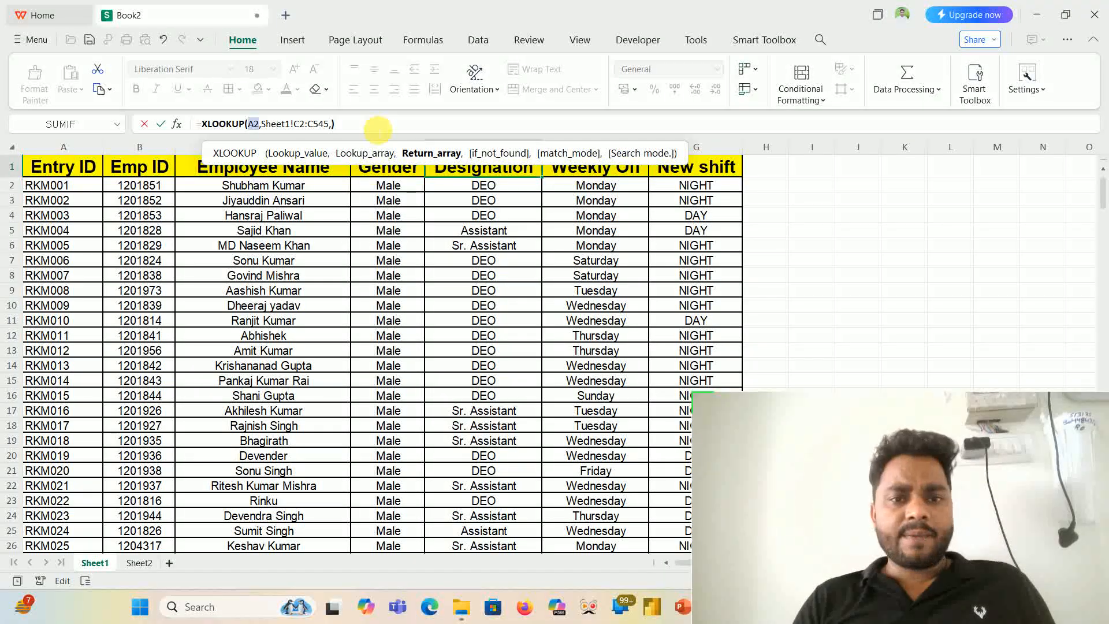
pyautogui.click(495, 174)
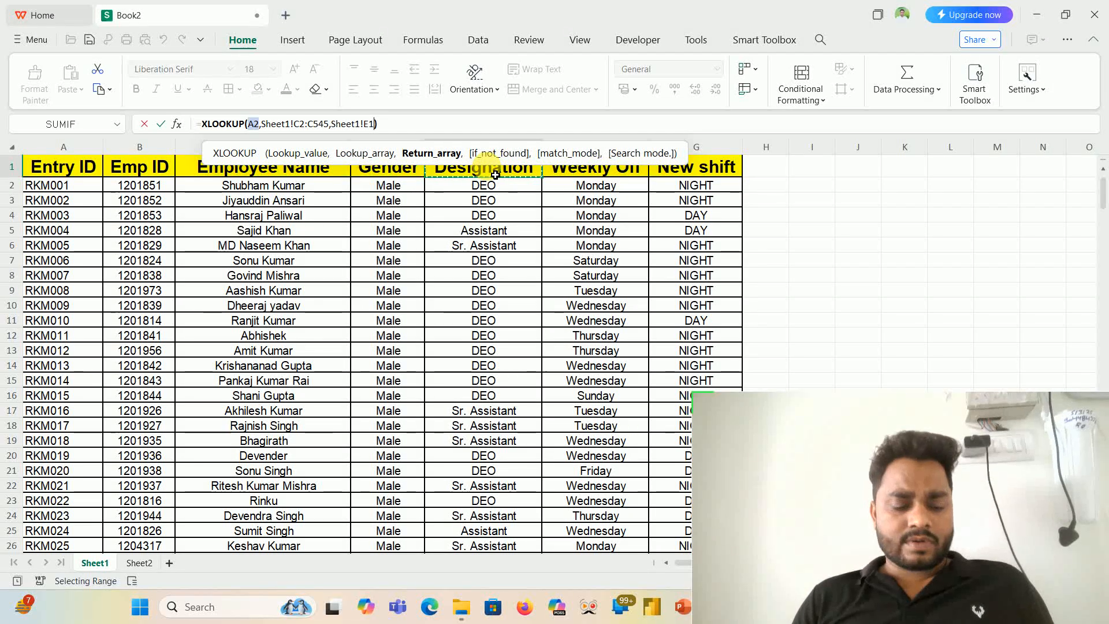
pyautogui.hotkey('ctrl', 'shift', 'Down')
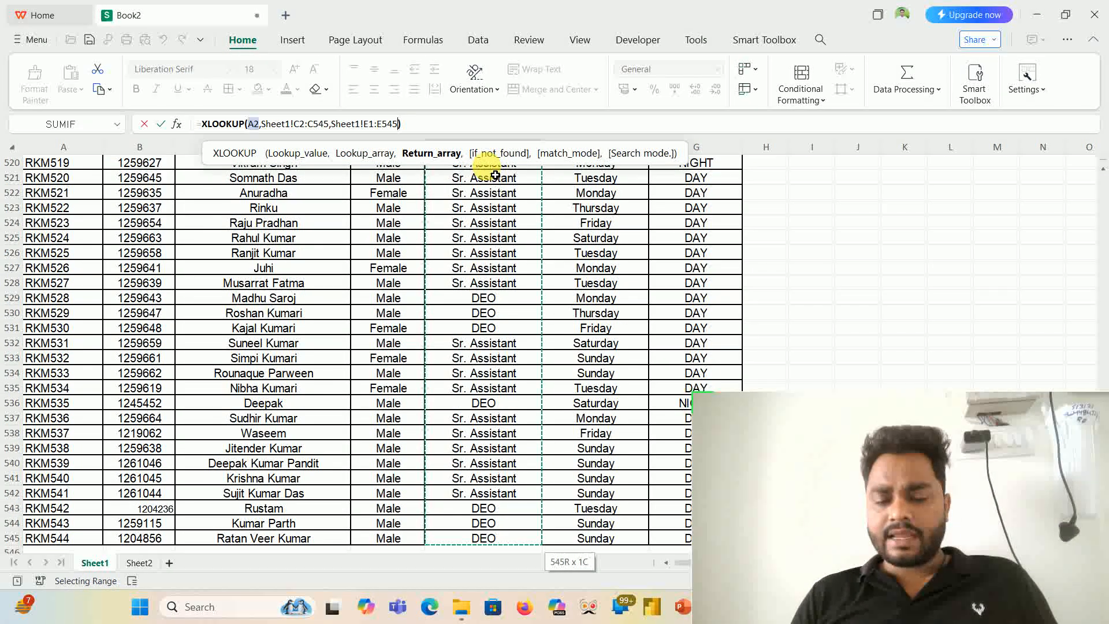
pyautogui.press('Return')
pyautogui.press('Right')
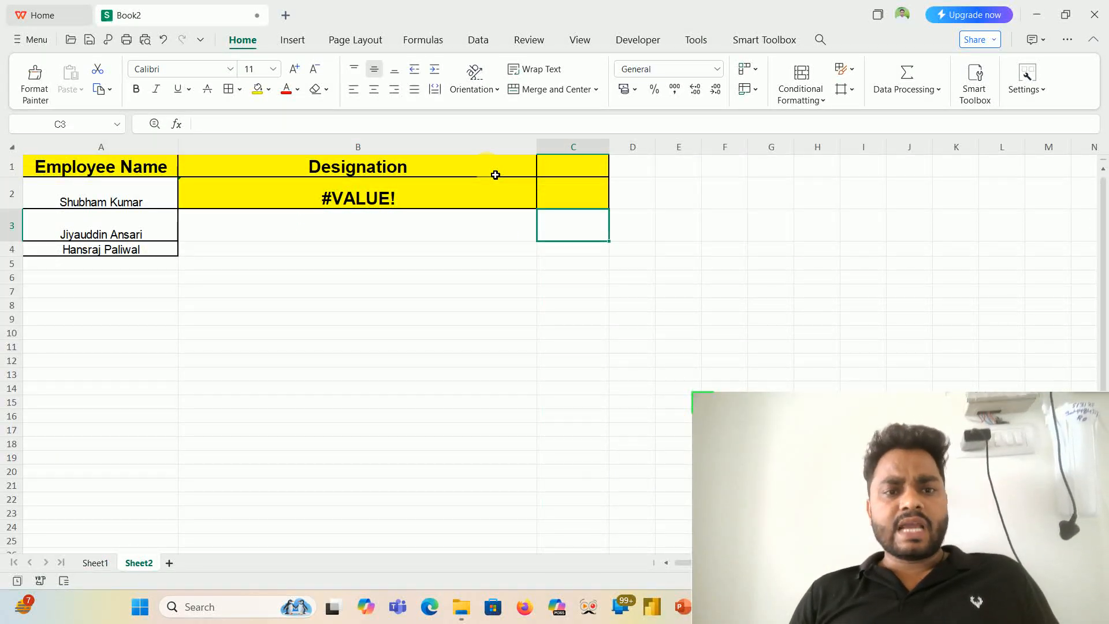
# - Replace the formula in B2 with a new XLOOKUP that uses the employee names in A2:A4 as lookup value
pyautogui.press('Left')
pyautogui.press('Down')
pyautogui.press('Up')
pyautogui.press('Up')
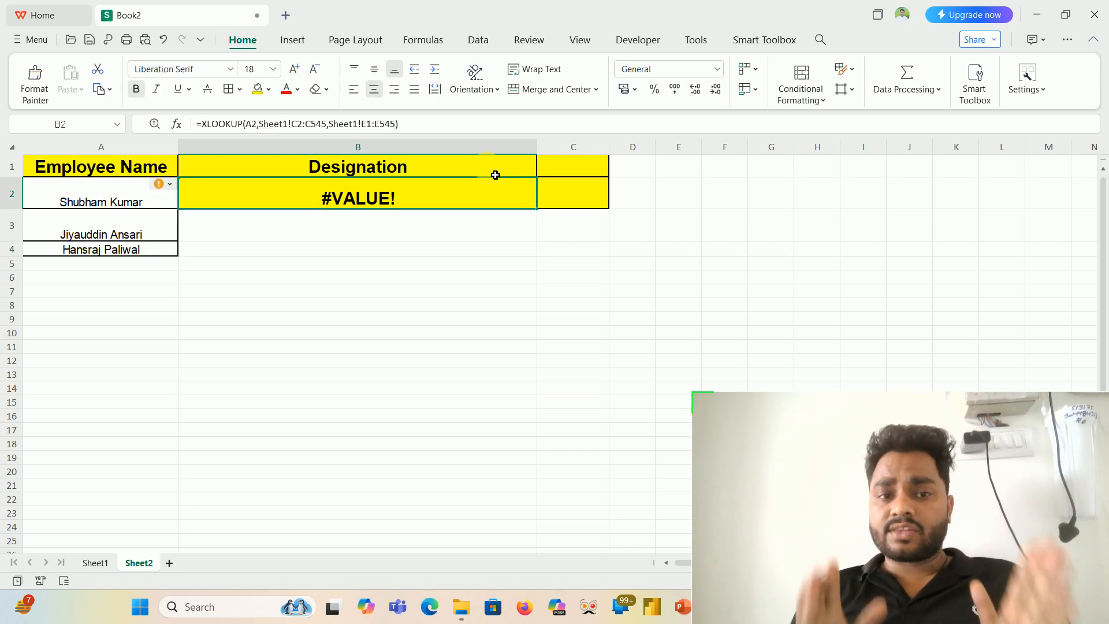
pyautogui.write('=')
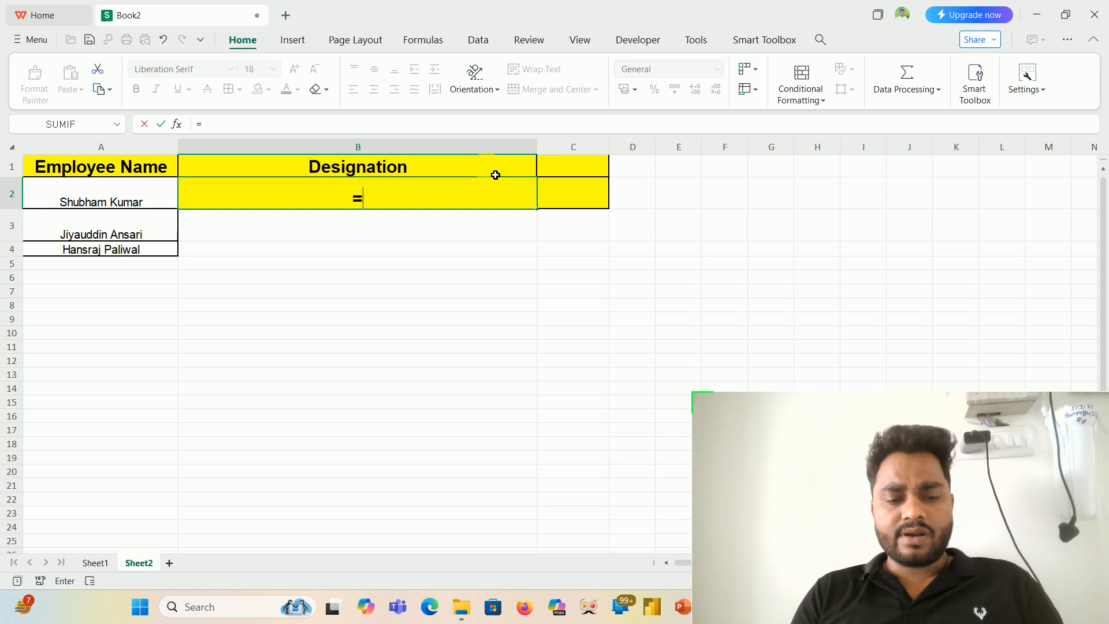
pyautogui.write('XLOOKUP(')
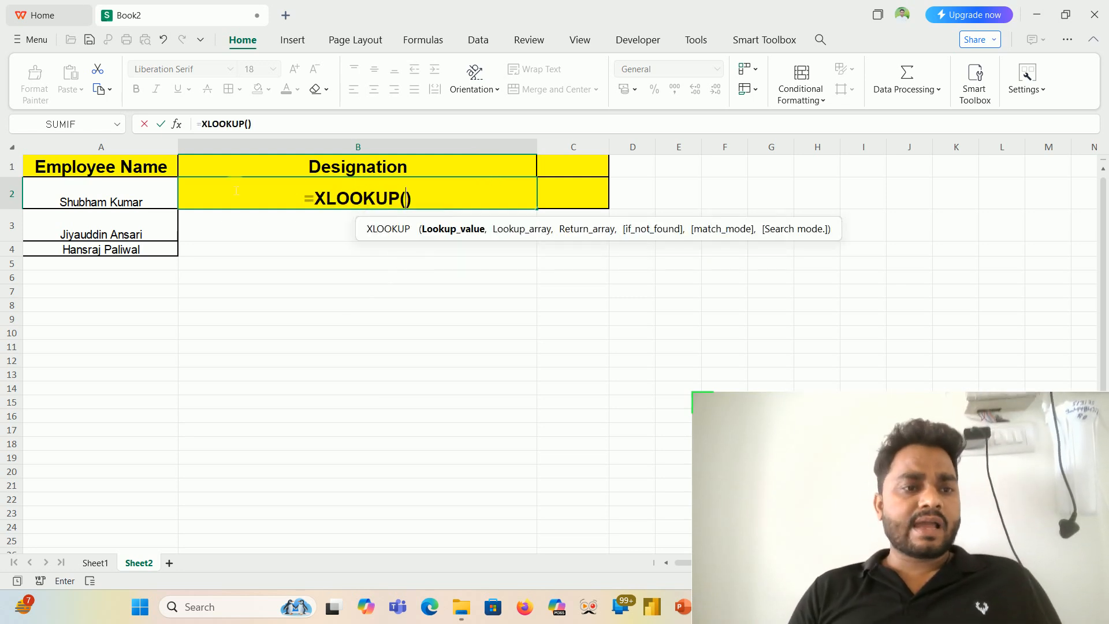
pyautogui.click(137, 216)
pyautogui.hotkey('shift', 'Down')
pyautogui.hotkey('shift', 'Down')
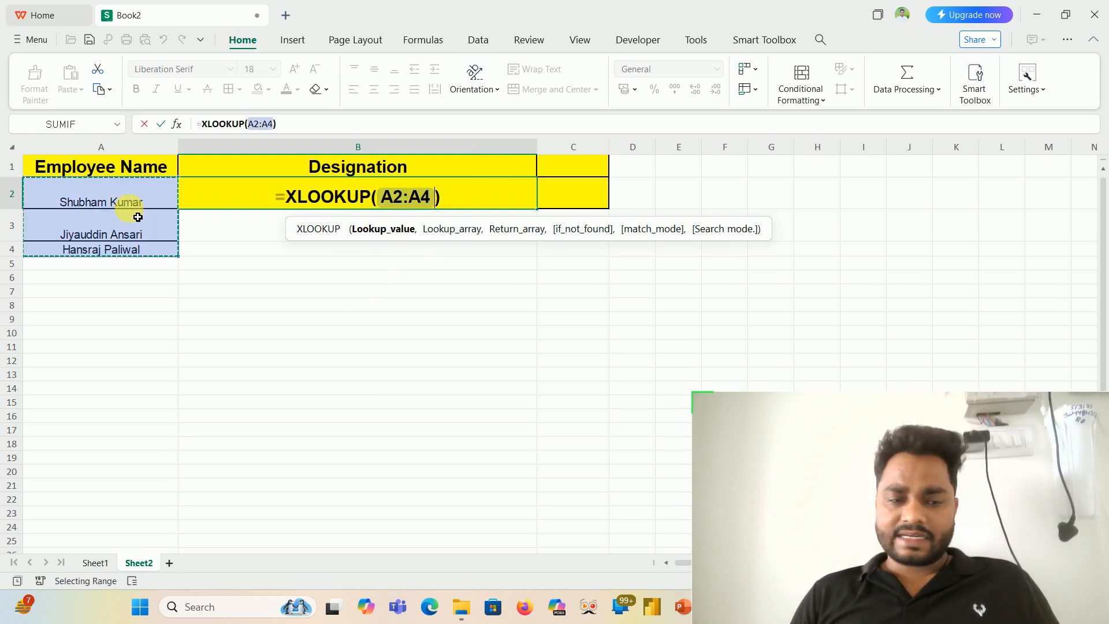
pyautogui.write(',')
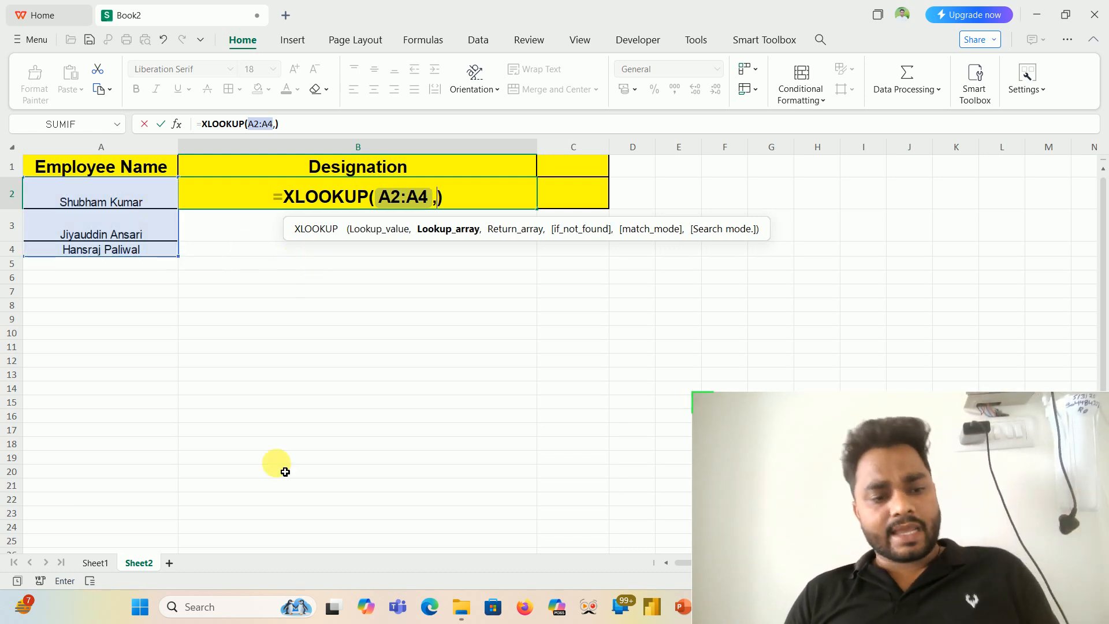
# - Complete the XLOOKUP with Sheet1's whole column C as lookup array and column E as return array
pyautogui.click(96, 563)
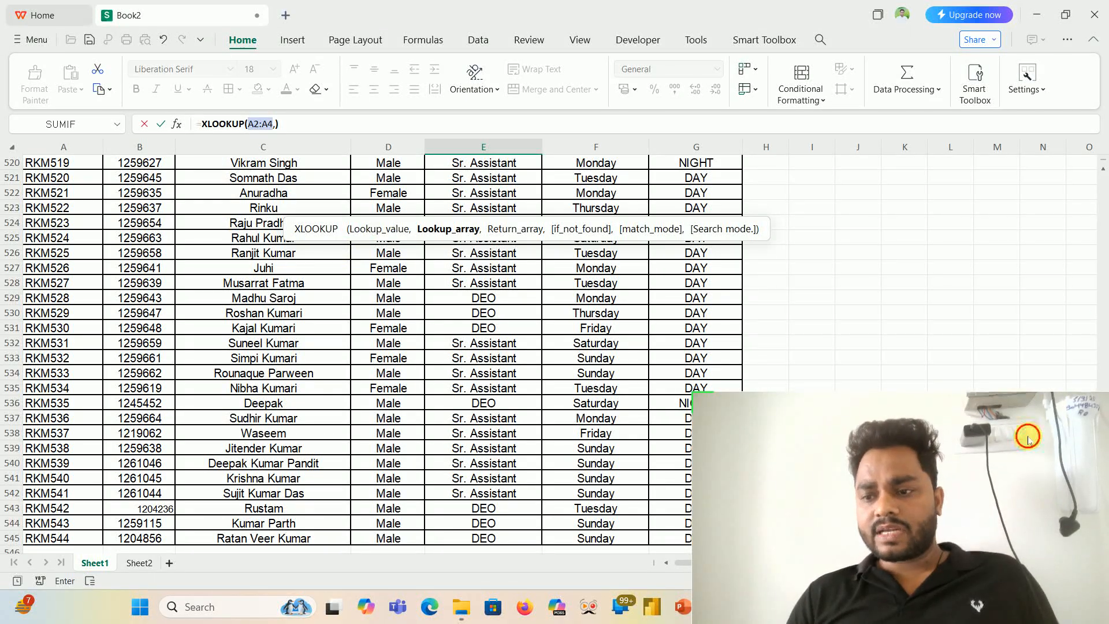
pyautogui.moveTo(1028, 437); pyautogui.dragTo(977, 439)
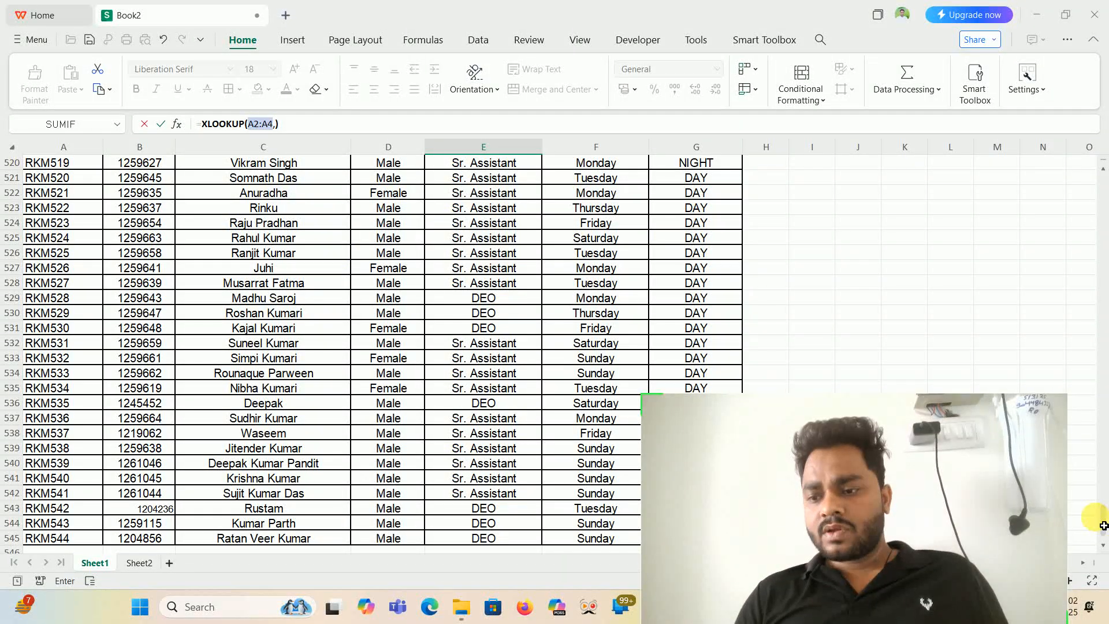
pyautogui.moveTo(1099, 523); pyautogui.dragTo(1086, 139)
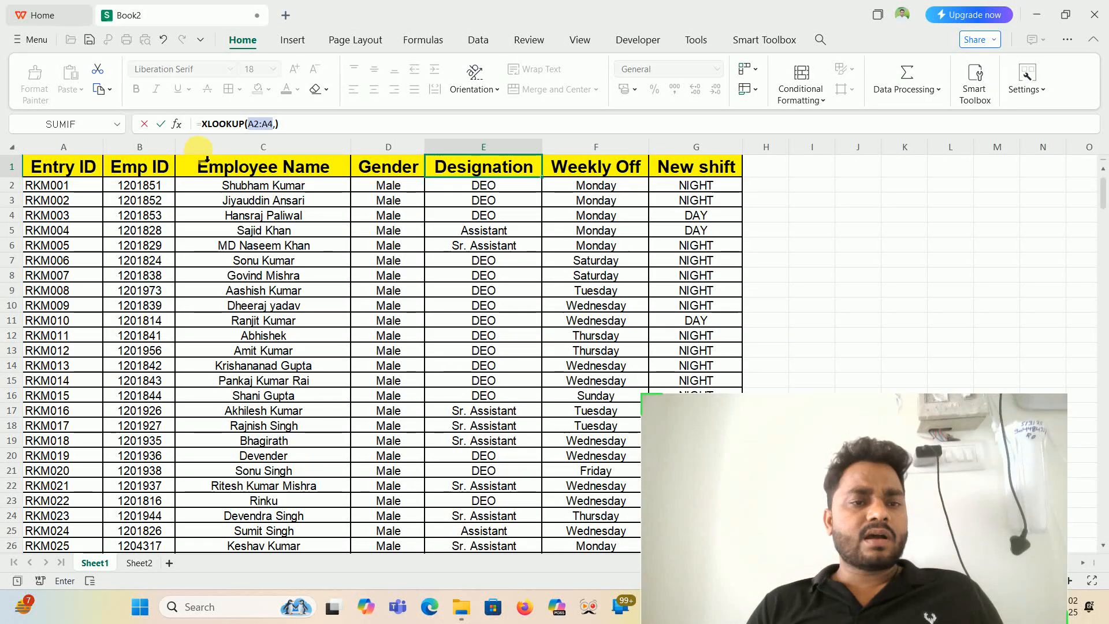
pyautogui.click(257, 149)
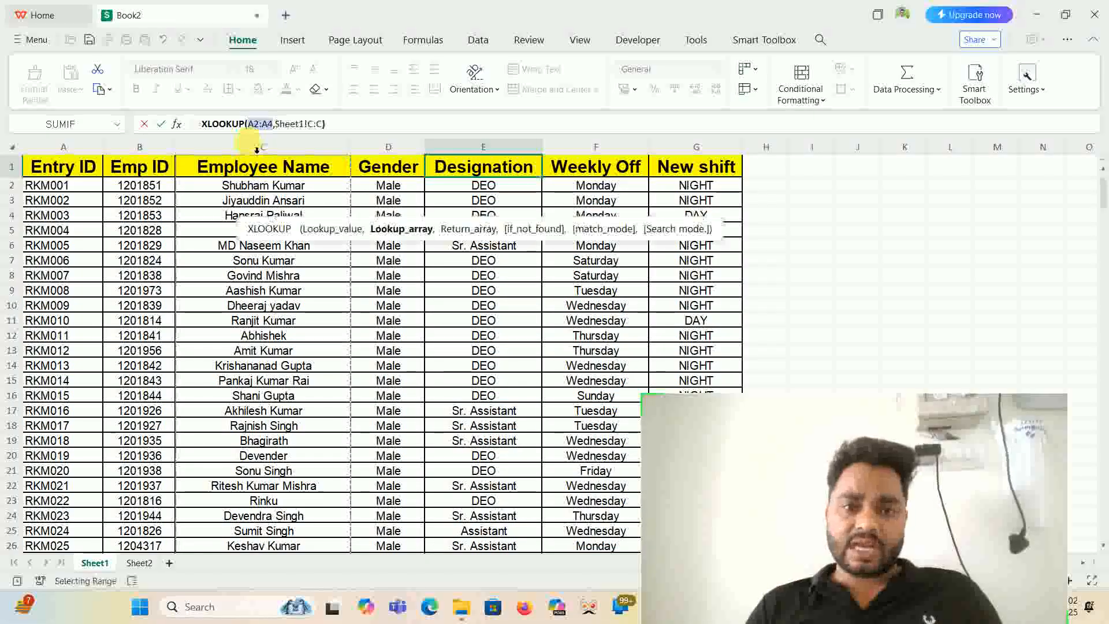
pyautogui.write(',')
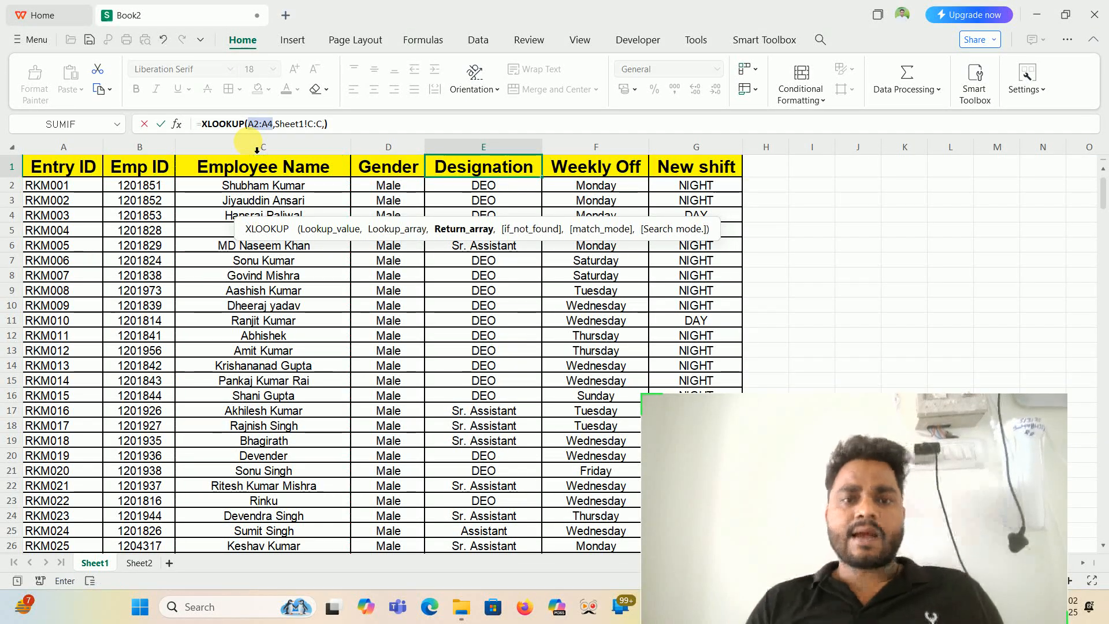
pyautogui.click(506, 153)
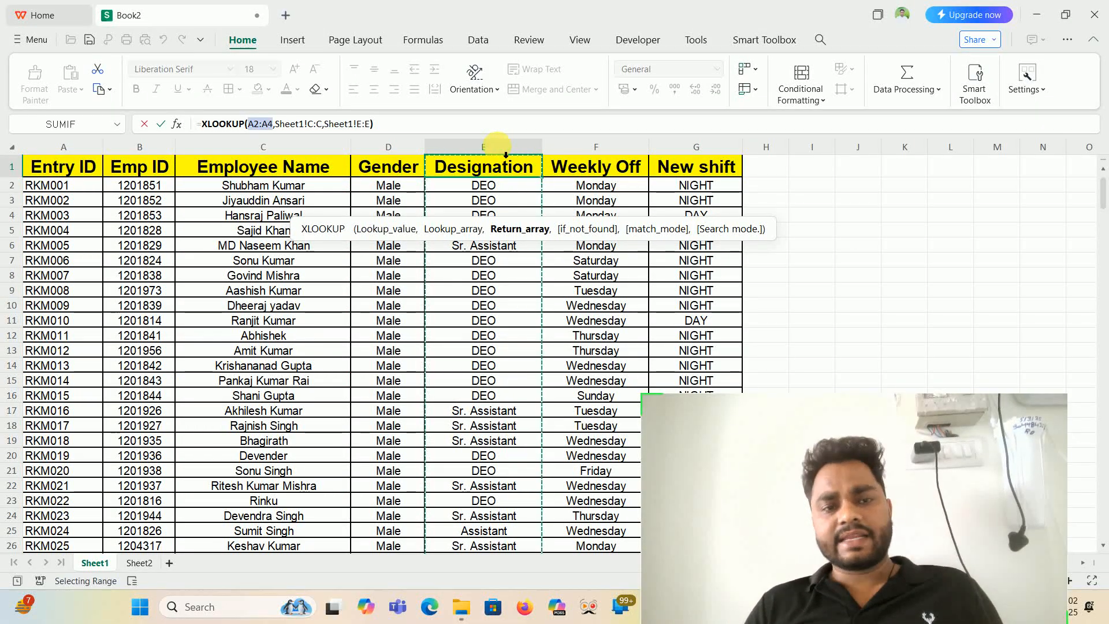
pyautogui.press('Return')
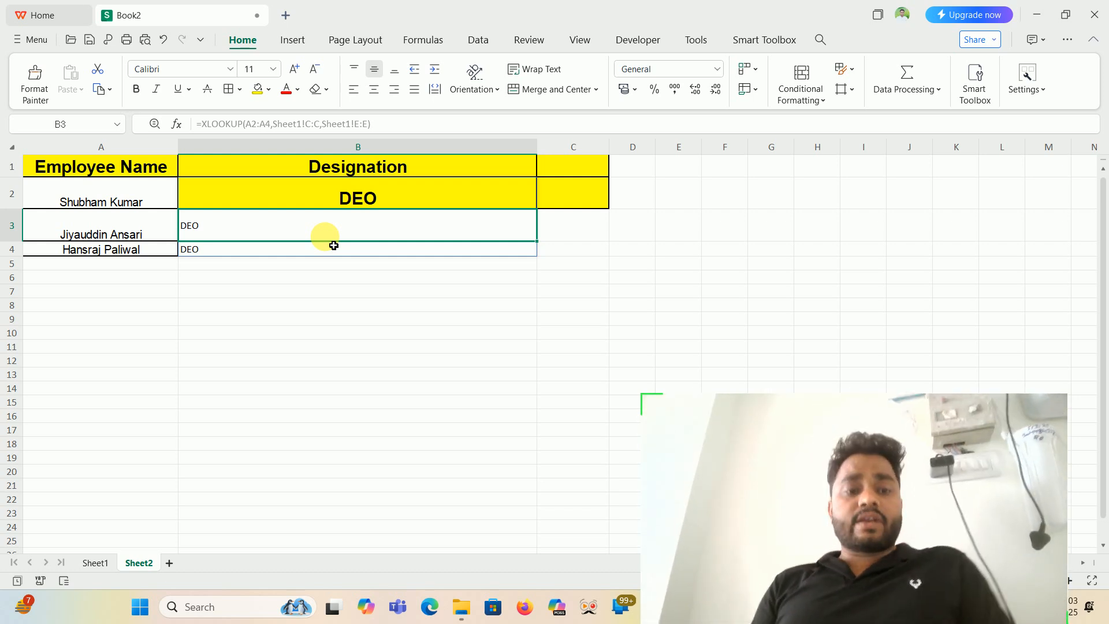
# - Create a PivotTable on a new worksheet from the whole employee table, Sheet1!$A$1:$G$545
pyautogui.click(93, 564)
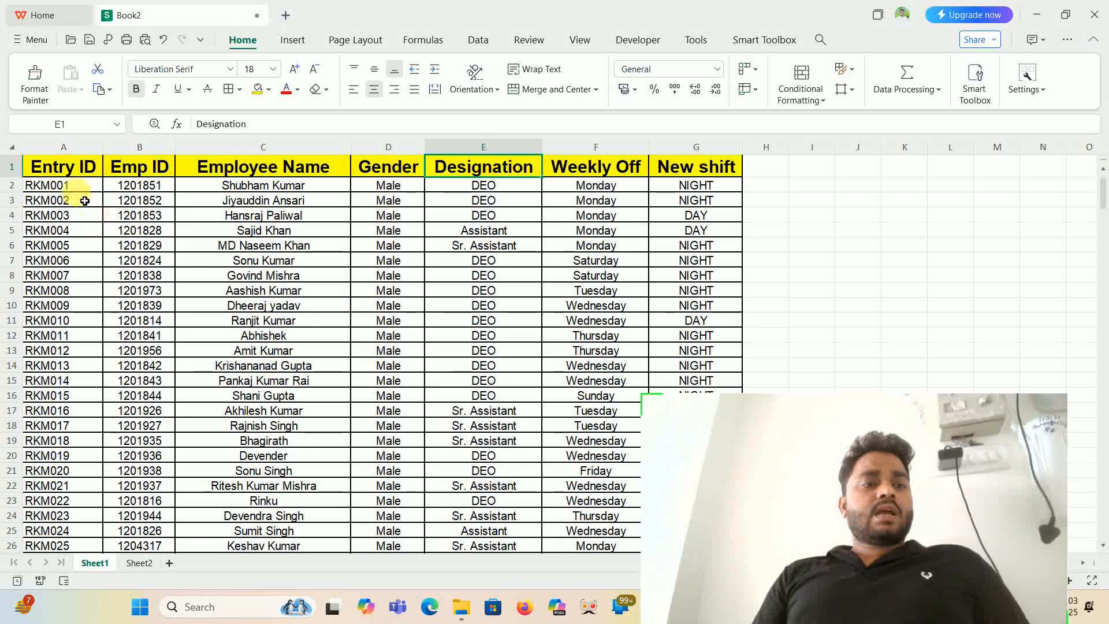
pyautogui.hotkey('ctrl', 'Home')
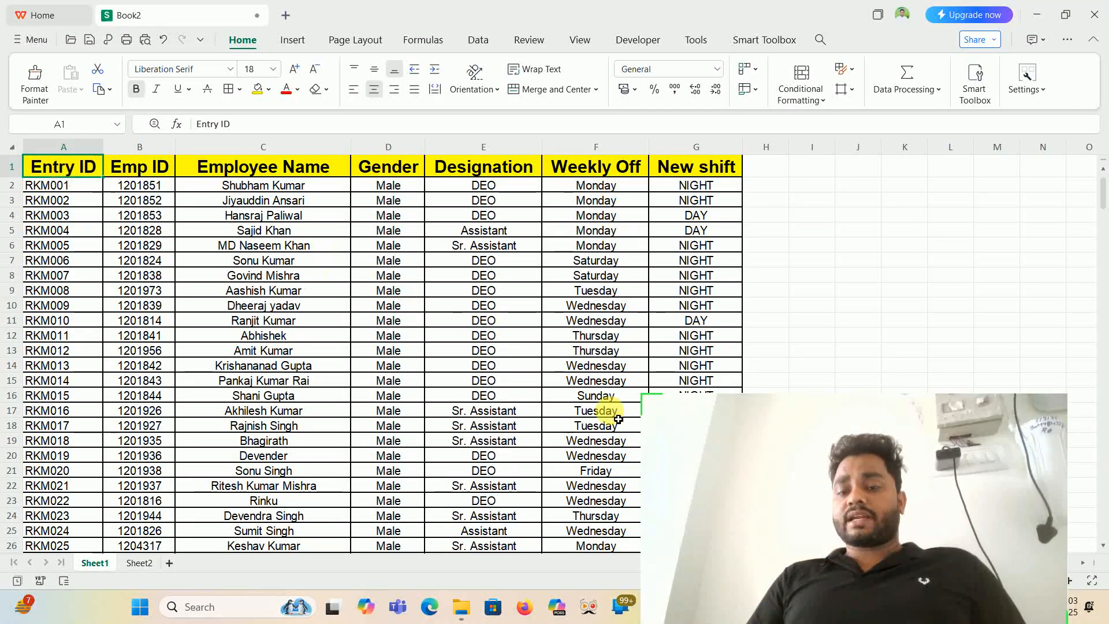
pyautogui.moveTo(753, 466); pyautogui.dragTo(798, 459)
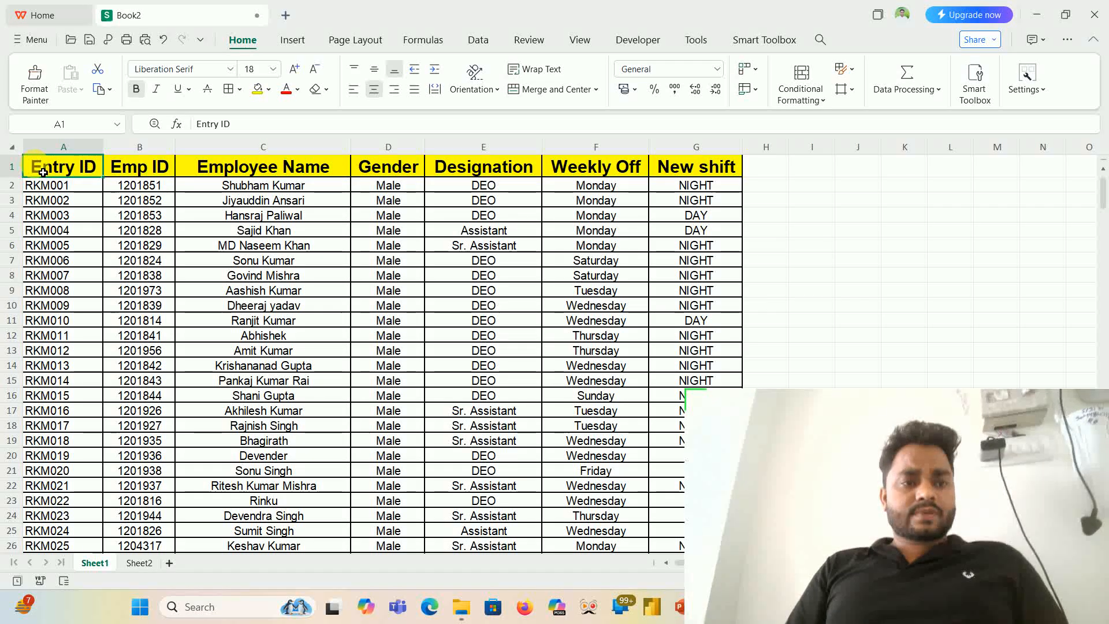
pyautogui.hotkey('ctrl', 'shift', 'Right')
pyautogui.hotkey('ctrl', 'shift', 'Down')
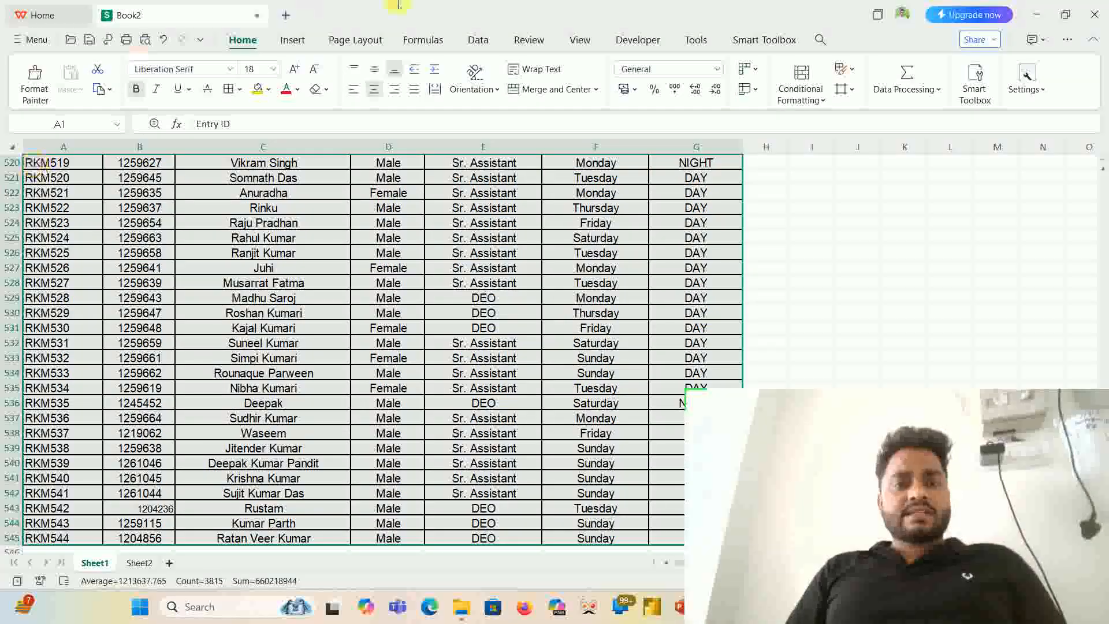
pyautogui.click(301, 41)
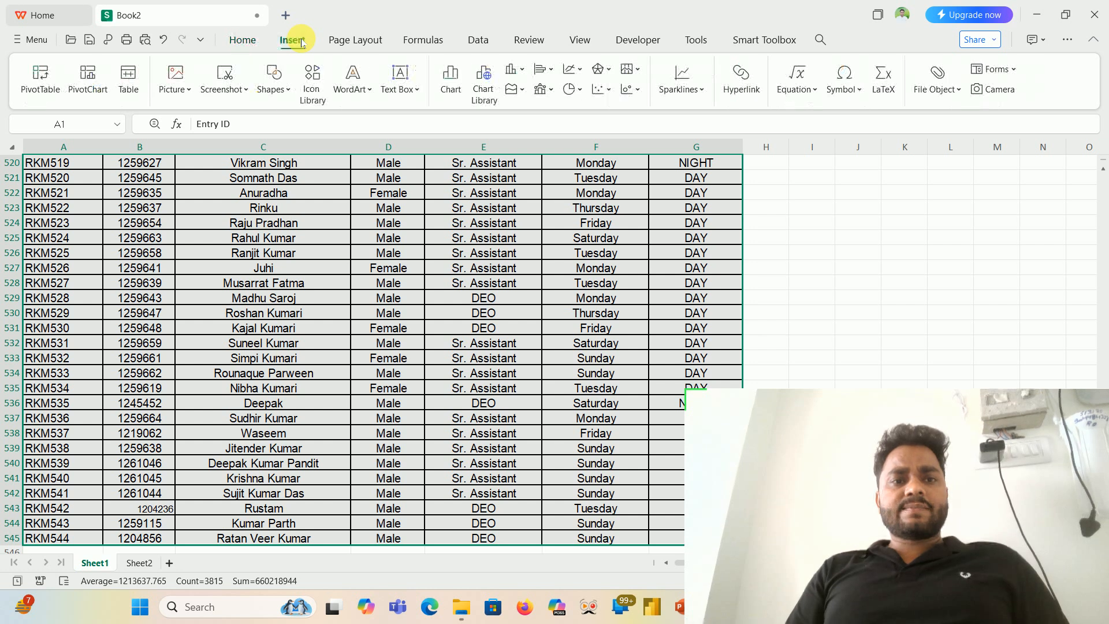
pyautogui.click(40, 76)
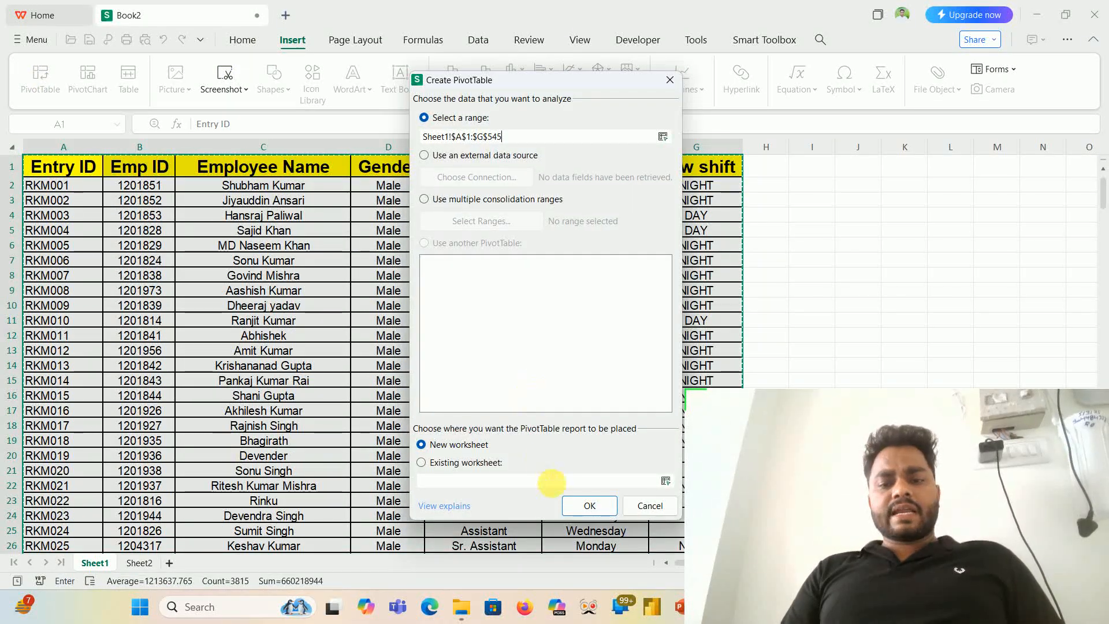
pyautogui.click(586, 507)
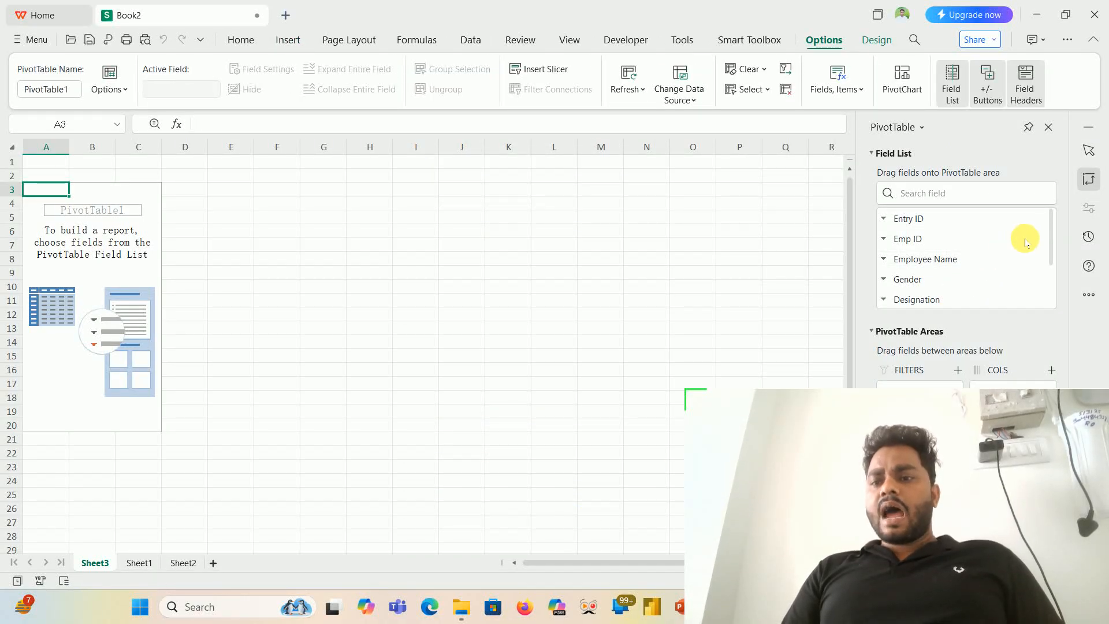
# - Add the Designation field to the PivotTable's rows
pyautogui.moveTo(1052, 240); pyautogui.dragTo(1052, 258)
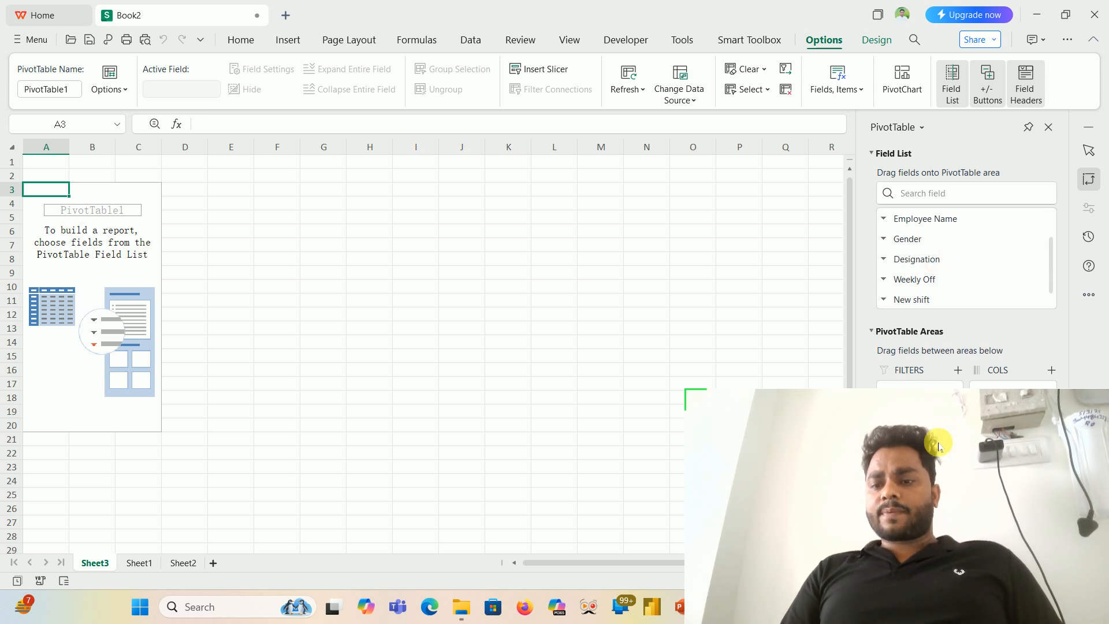
pyautogui.moveTo(925, 446); pyautogui.dragTo(666, 471)
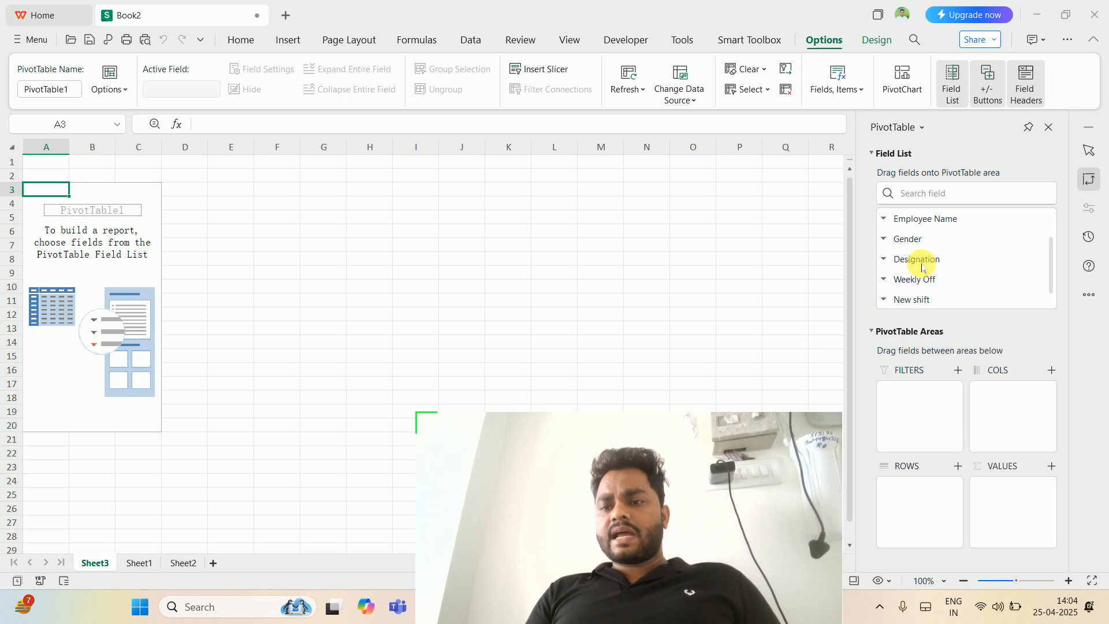
pyautogui.moveTo(919, 260); pyautogui.dragTo(928, 496)
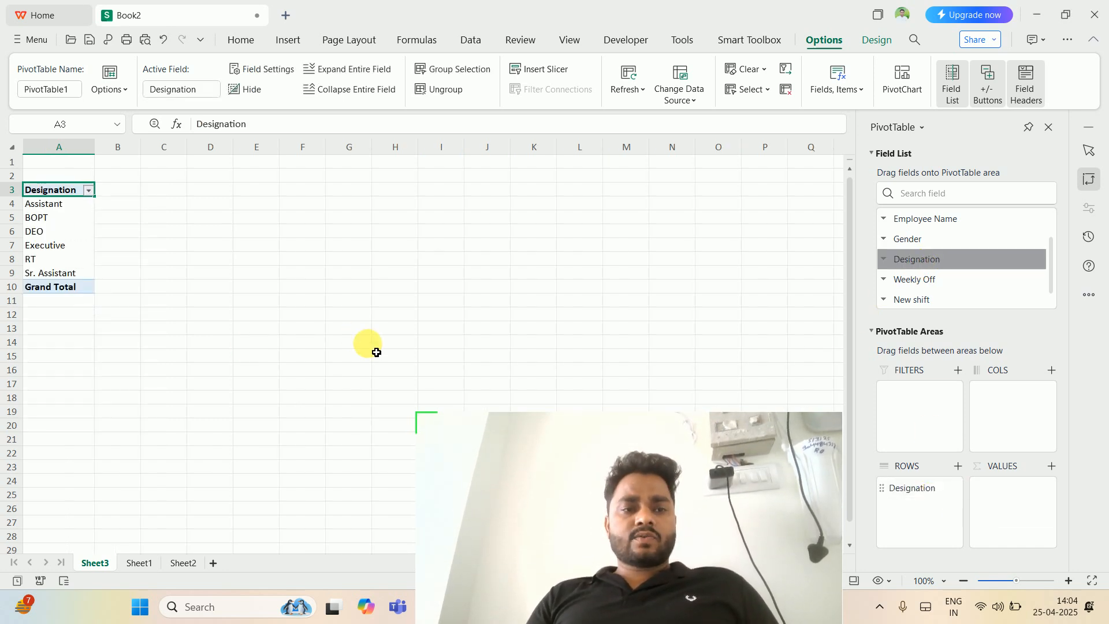
# - Add the Emp ID field to the values of the Designation PivotTable on Sheet3
pyautogui.keyDown('ctrl'); pyautogui.scroll(5, 376, 352); pyautogui.keyUp('ctrl')
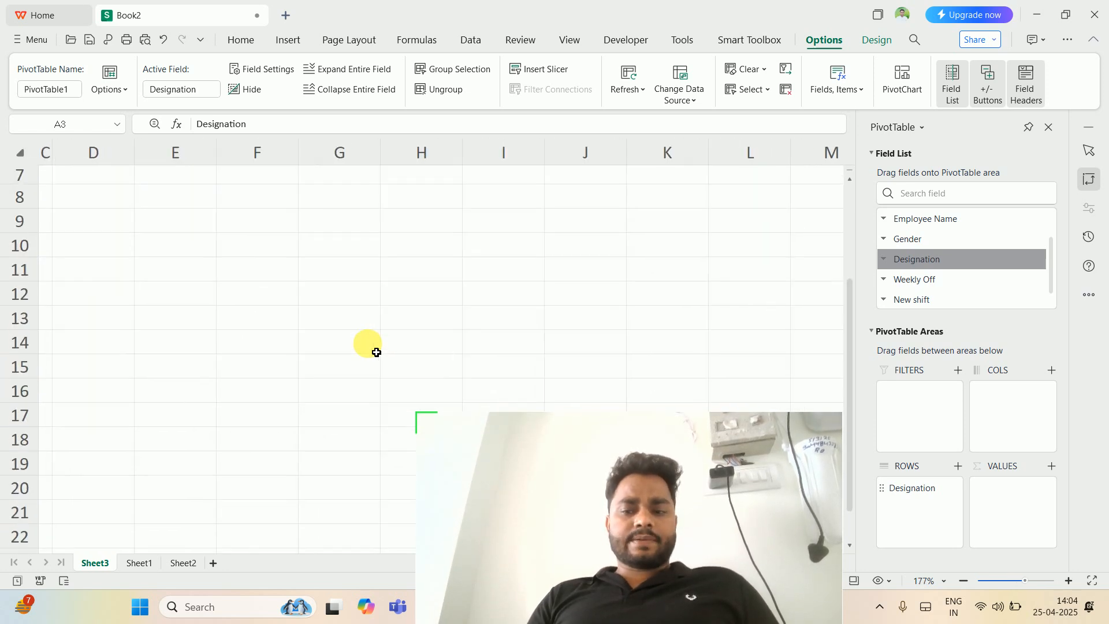
pyautogui.click(375, 330)
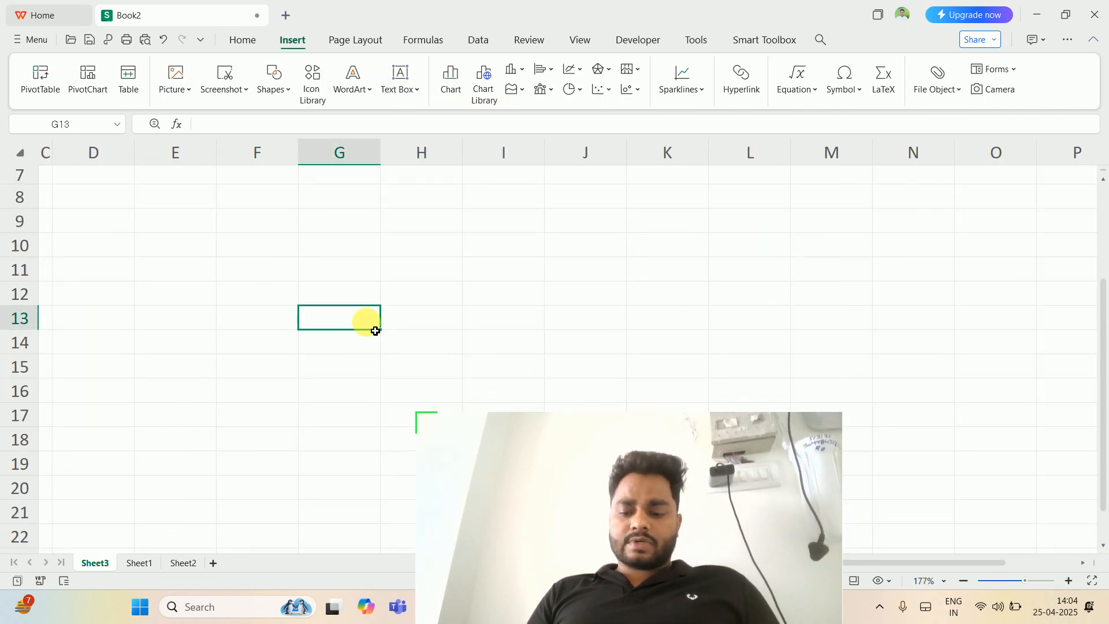
pyautogui.hotkey('ctrl', 'Left')
pyautogui.hotkey('ctrl', 'Up')
pyautogui.hotkey('ctrl', 'Up')
pyautogui.hotkey('ctrl', 'Up')
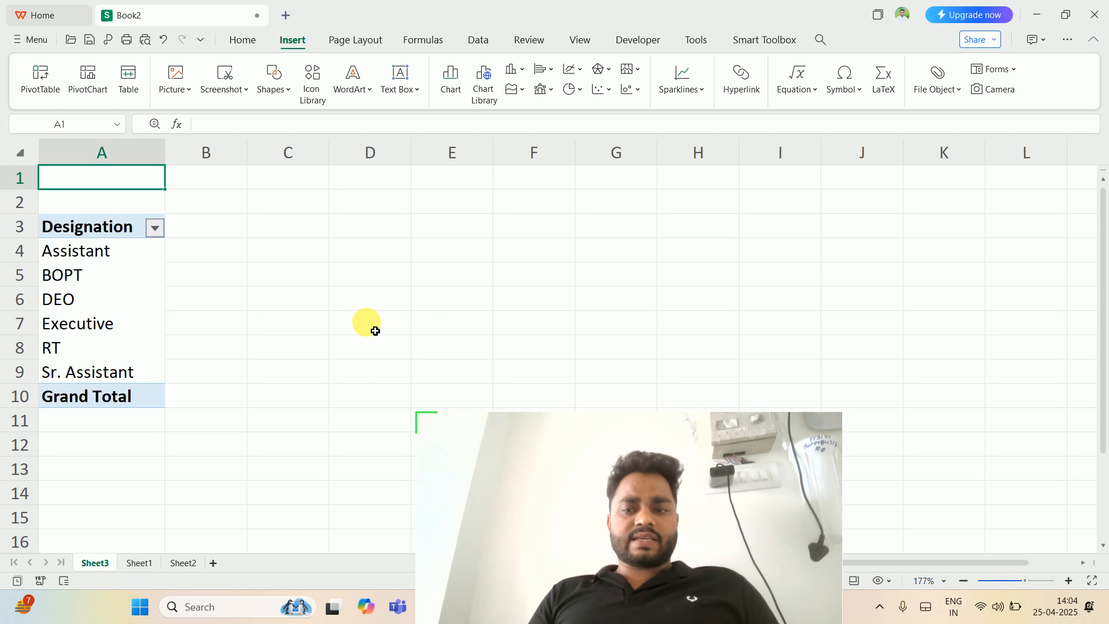
pyautogui.press('Down')
pyautogui.press('Down')
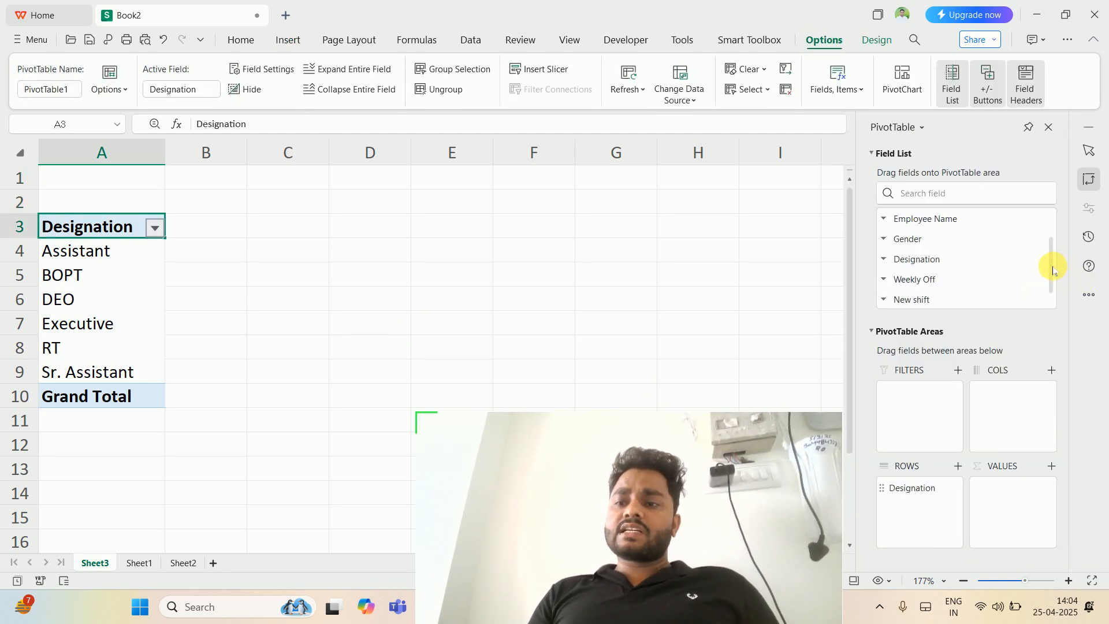
pyautogui.moveTo(1053, 269); pyautogui.dragTo(1055, 235)
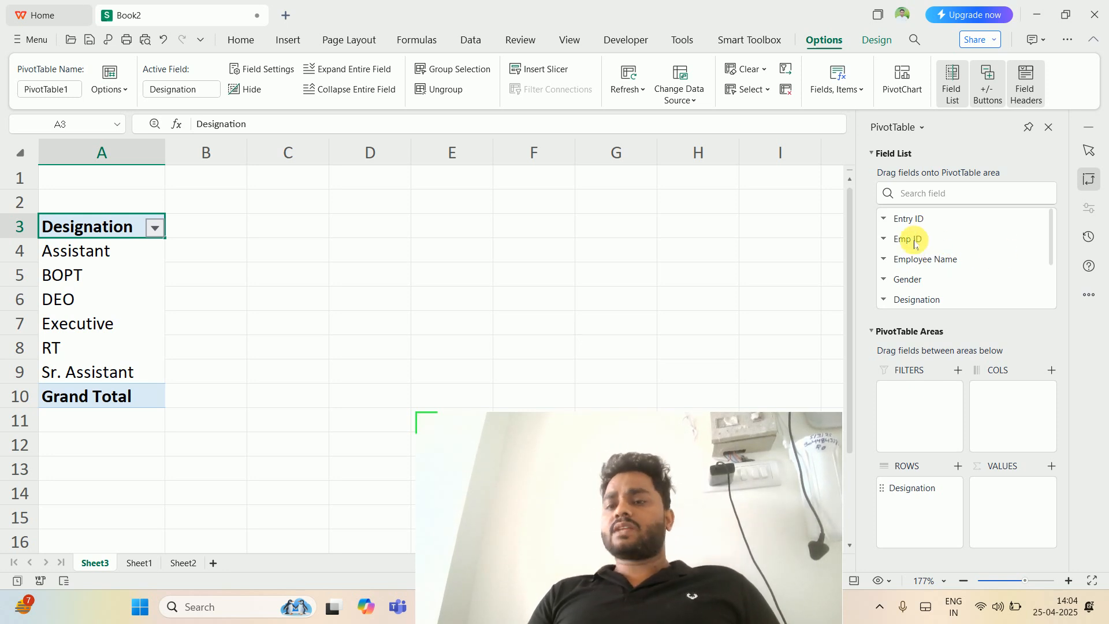
pyautogui.moveTo(913, 237); pyautogui.dragTo(1012, 511)
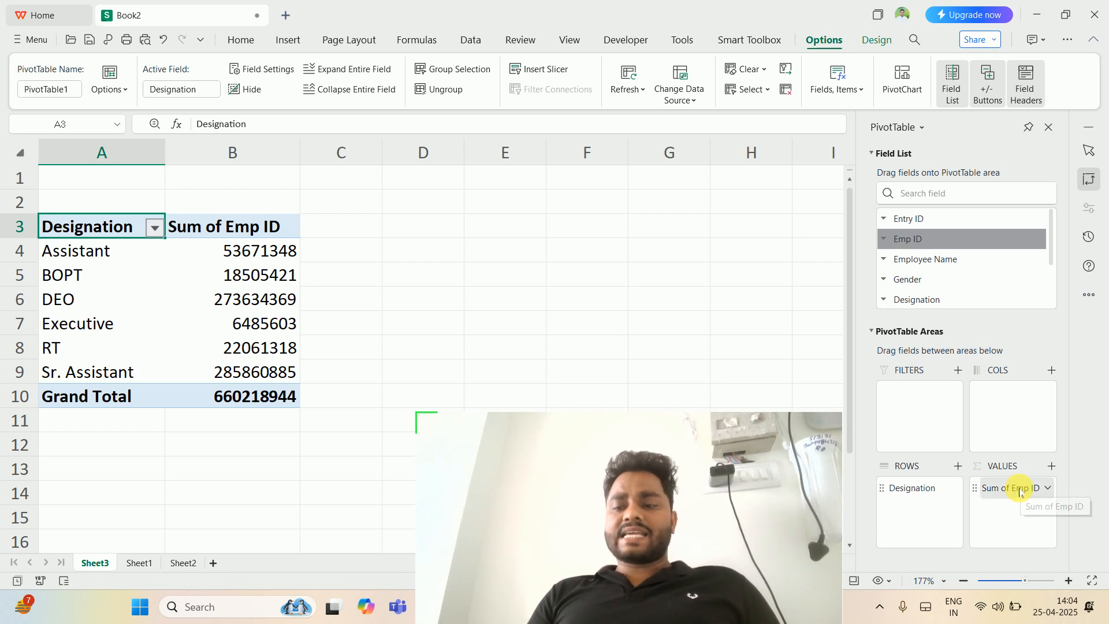
# - Summarise the PivotTable's Emp ID value field by Count instead of Sum
pyautogui.click(1020, 491)
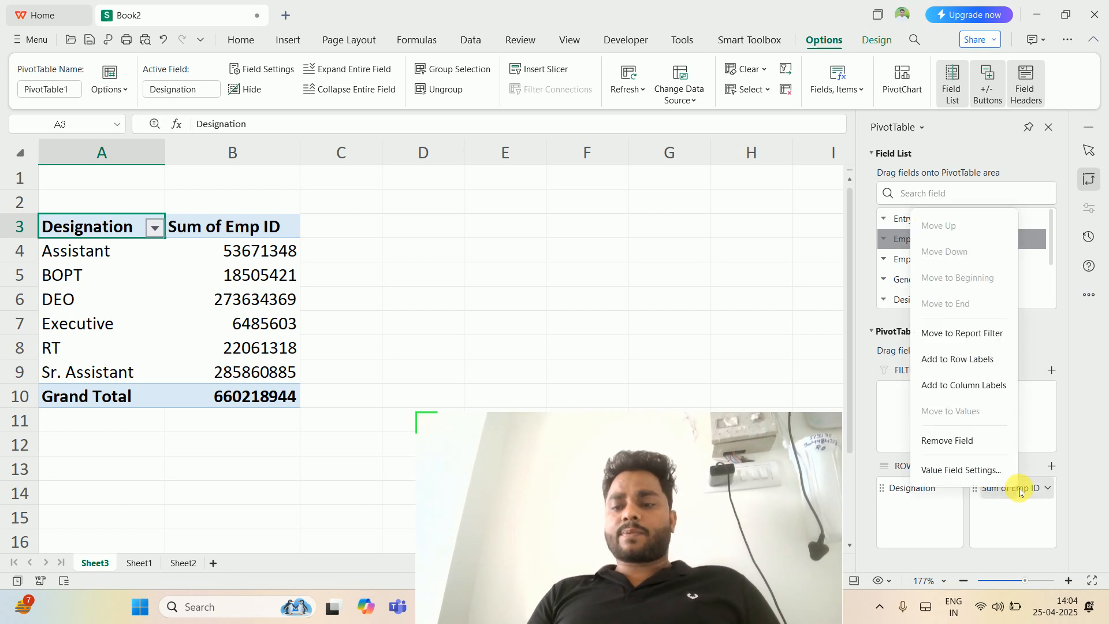
pyautogui.click(972, 472)
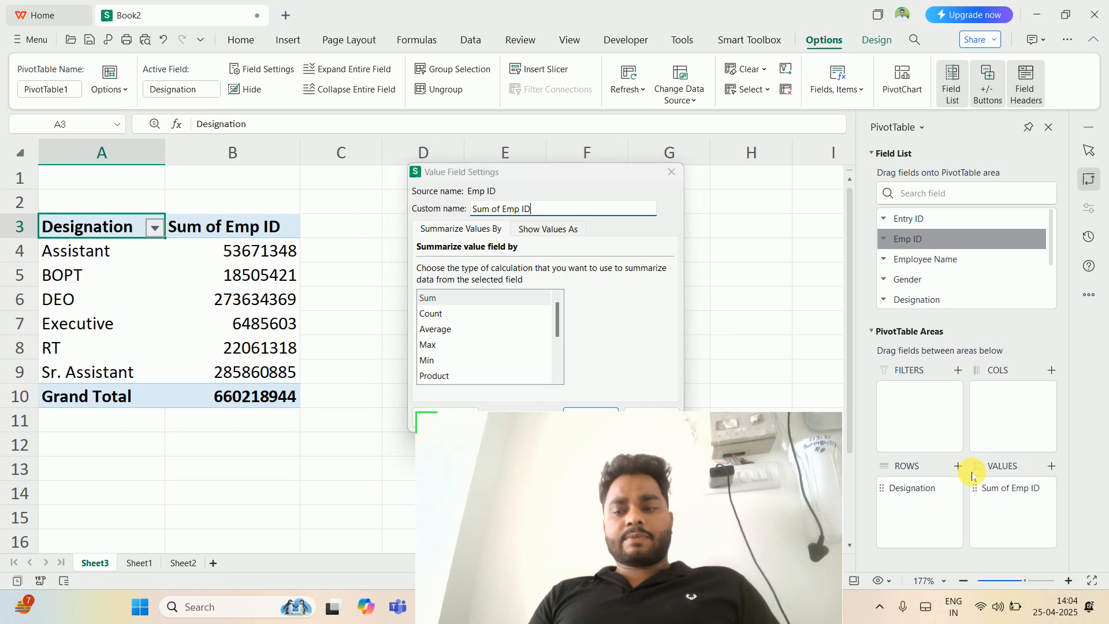
pyautogui.press('Escape')
pyautogui.click(992, 487)
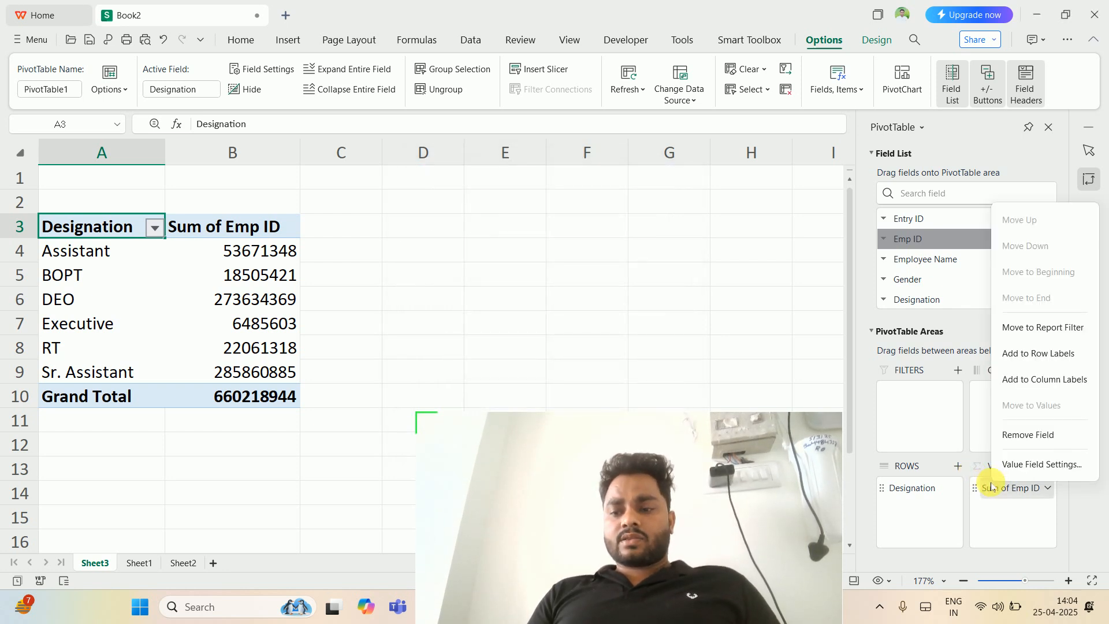
pyautogui.click(1025, 465)
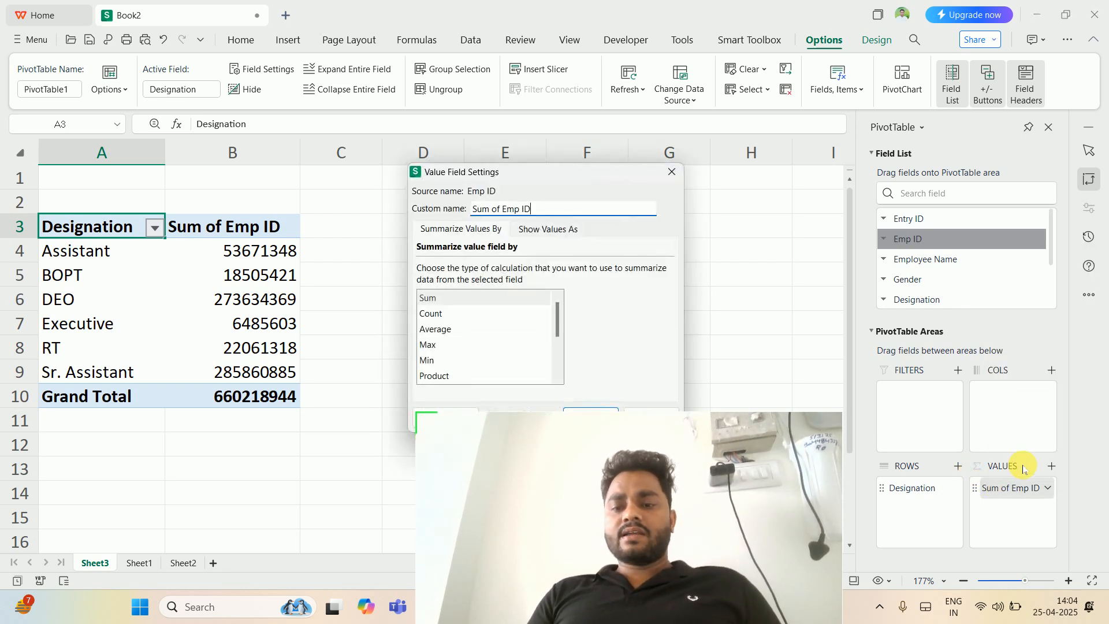
pyautogui.click(465, 315)
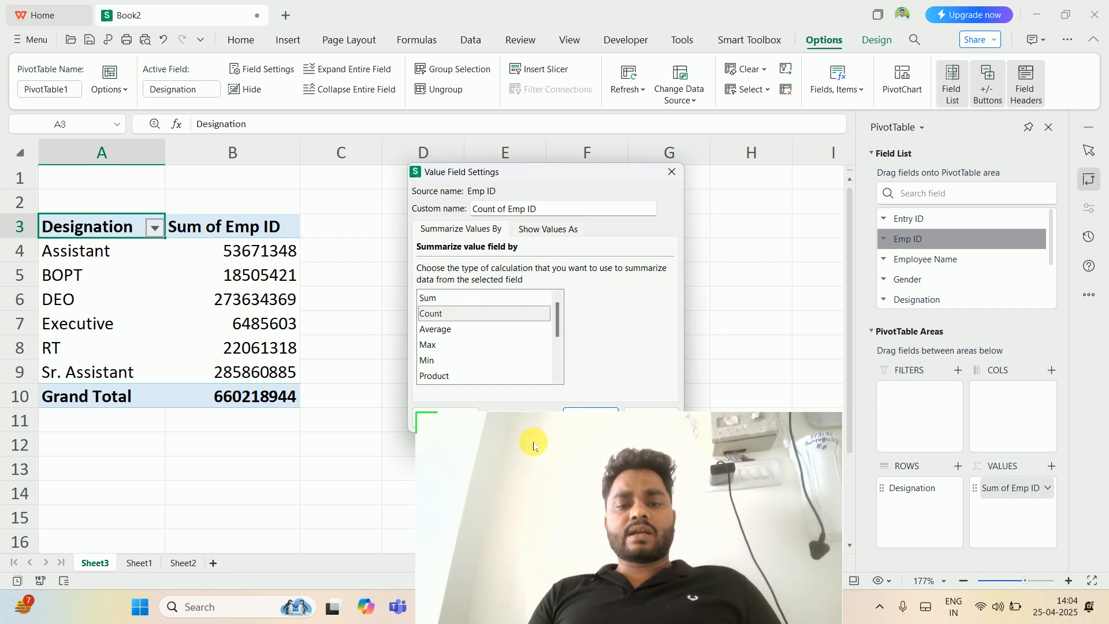
pyautogui.moveTo(549, 473); pyautogui.dragTo(545, 513)
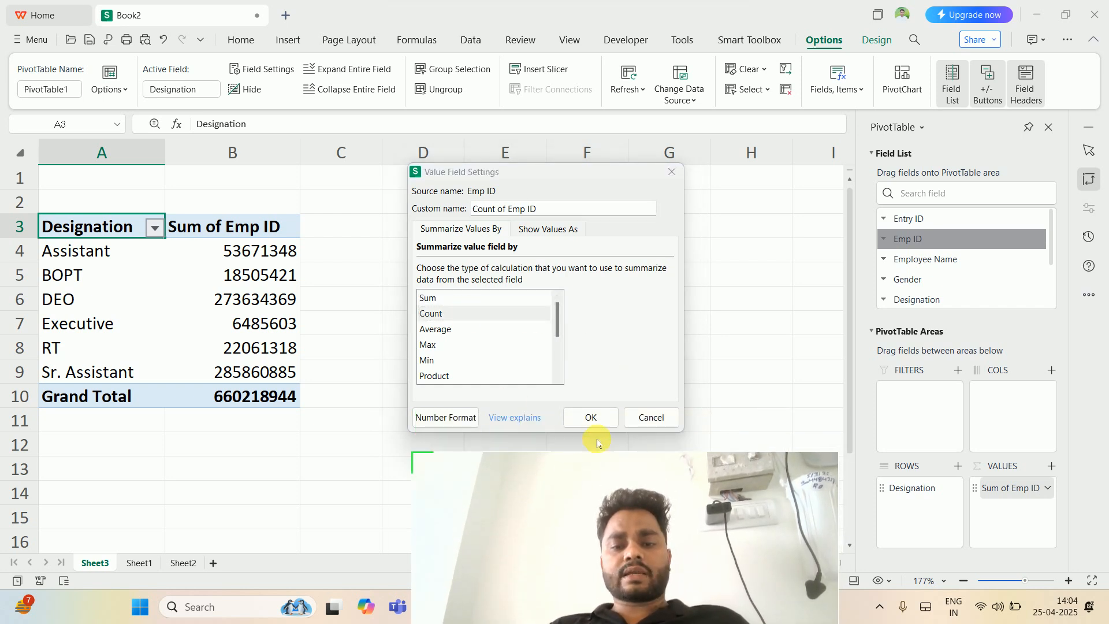
pyautogui.click(595, 425)
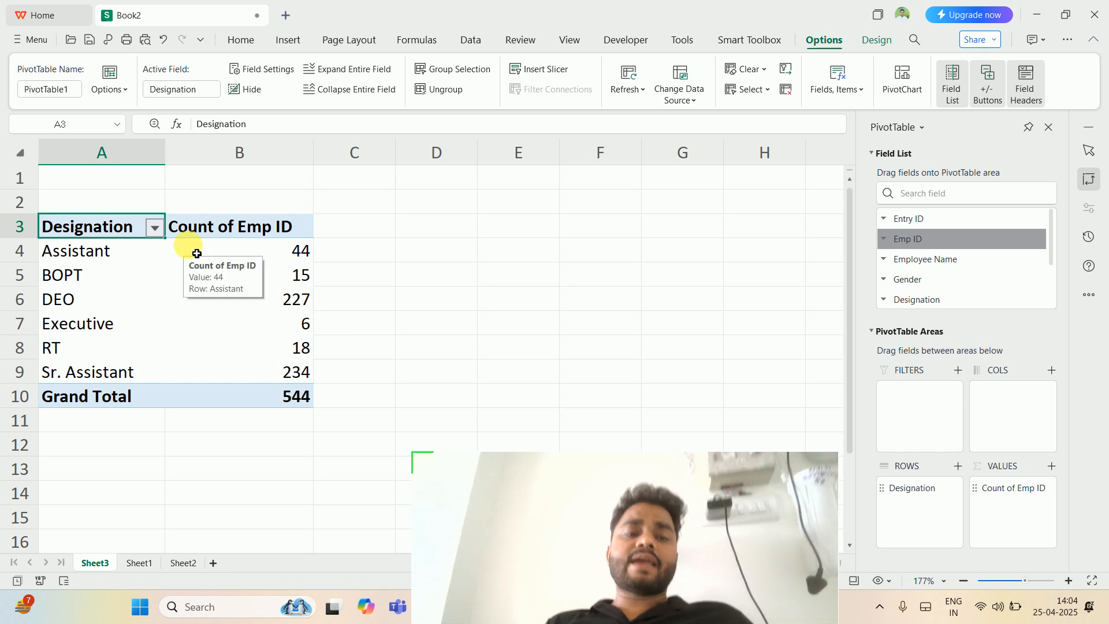
# - Switch to Excel to look over the original employee table from its first row, and return to WPS Office
pyautogui.moveTo(523, 508); pyautogui.dragTo(777, 419)
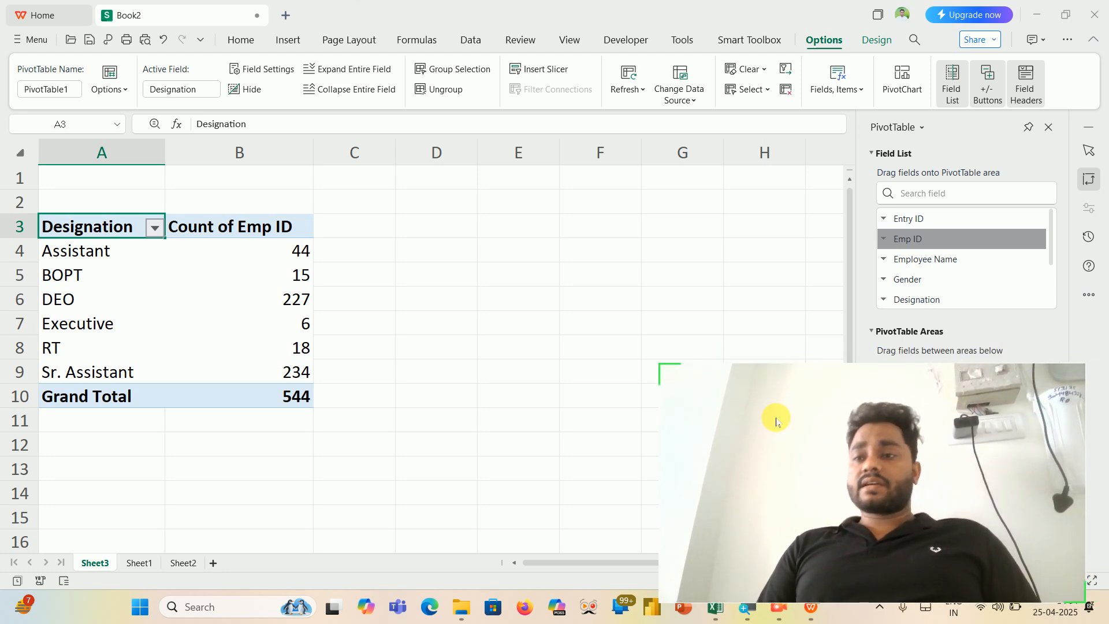
pyautogui.click(719, 610)
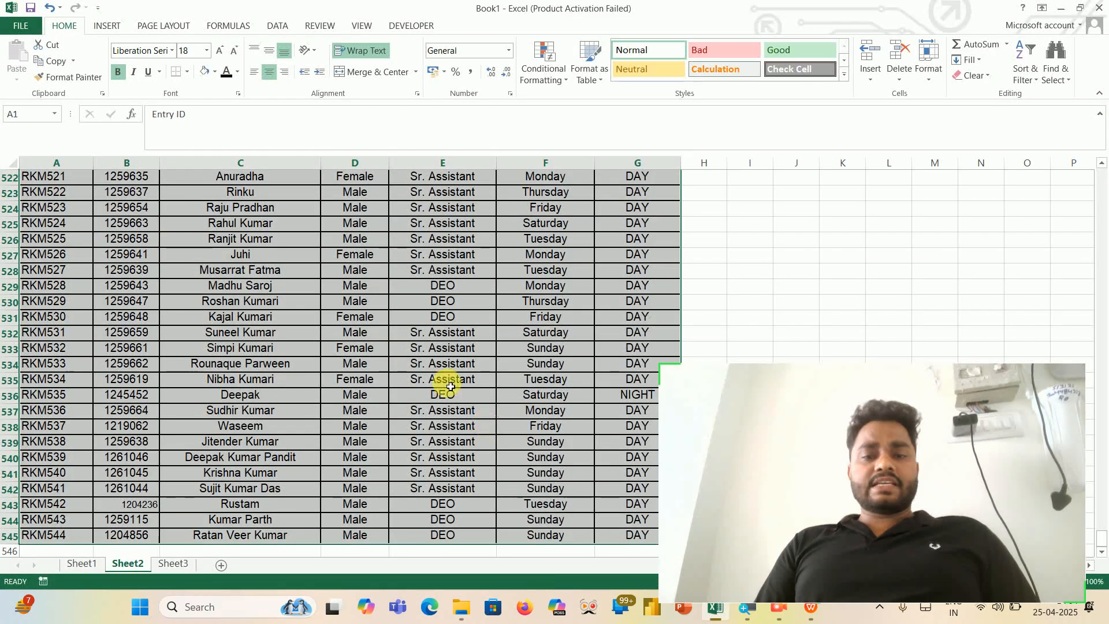
pyautogui.click(425, 350)
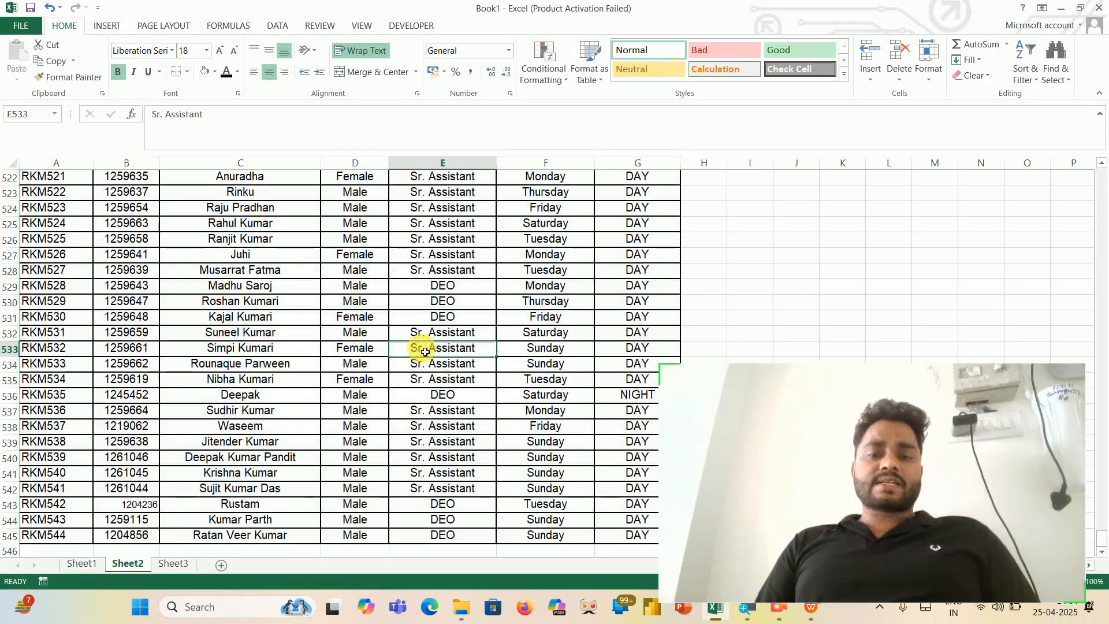
pyautogui.hotkey('ctrl', 'Up')
pyautogui.hotkey('ctrl', 'Left')
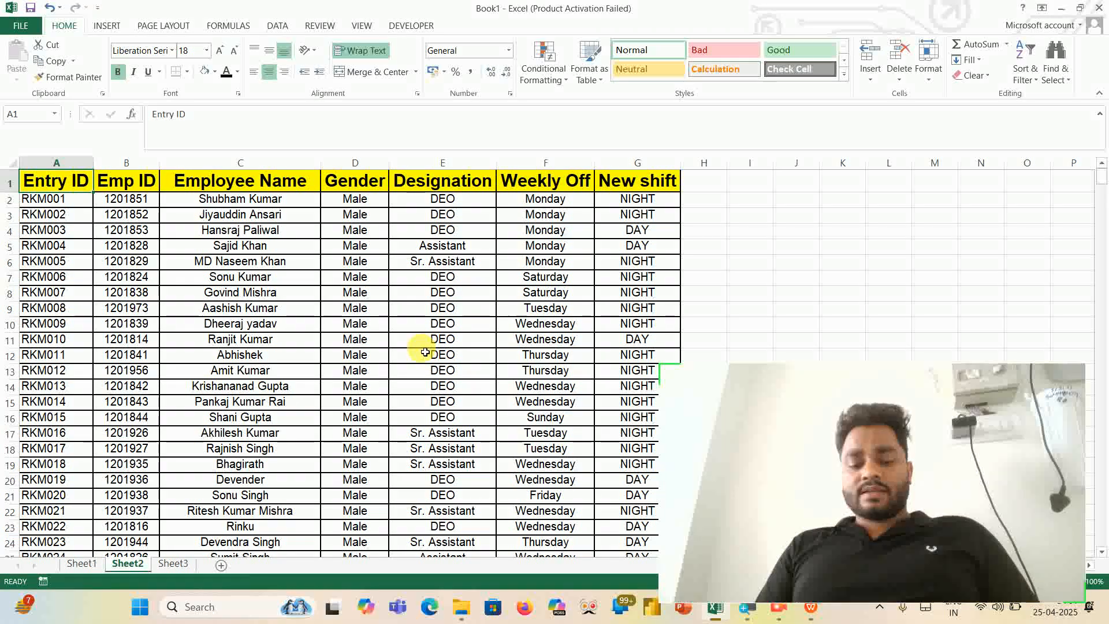
pyautogui.hotkey('alt', 'Tab')
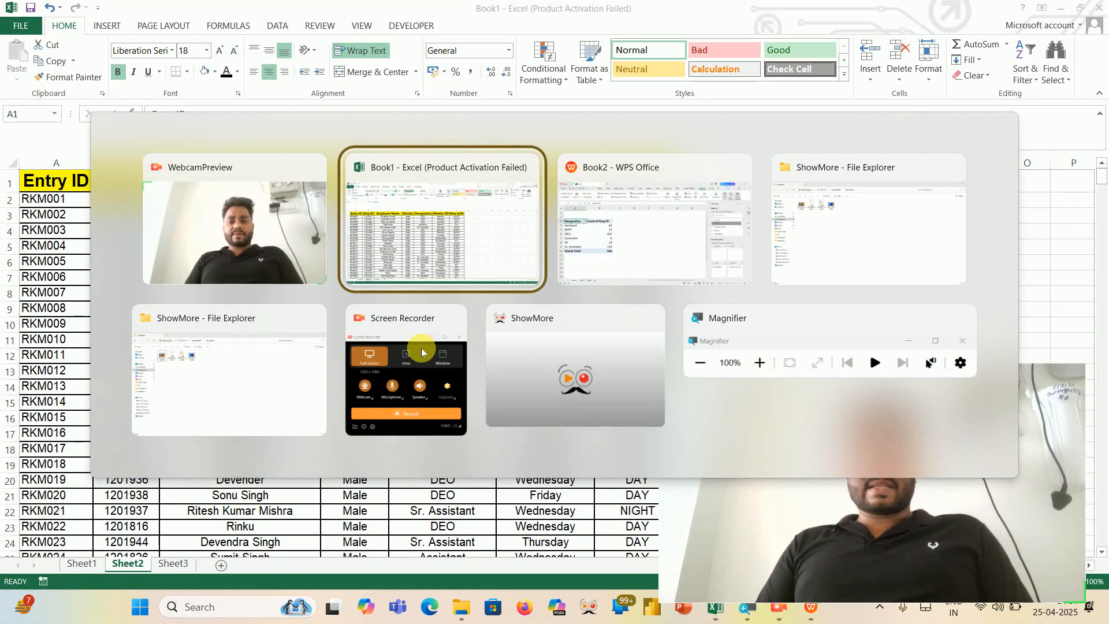
pyautogui.hotkey('alt', 'Tab')
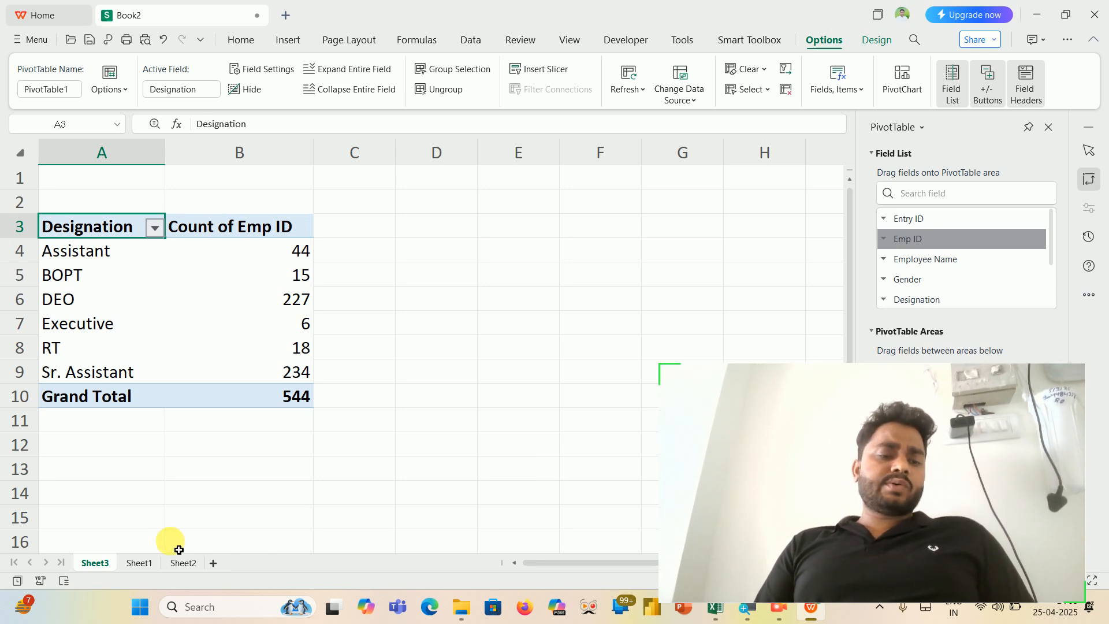
# - Create a second PivotTable on a new worksheet from Sheet1's whole employee table, Sheet1!$A$1:$G$545
pyautogui.click(144, 561)
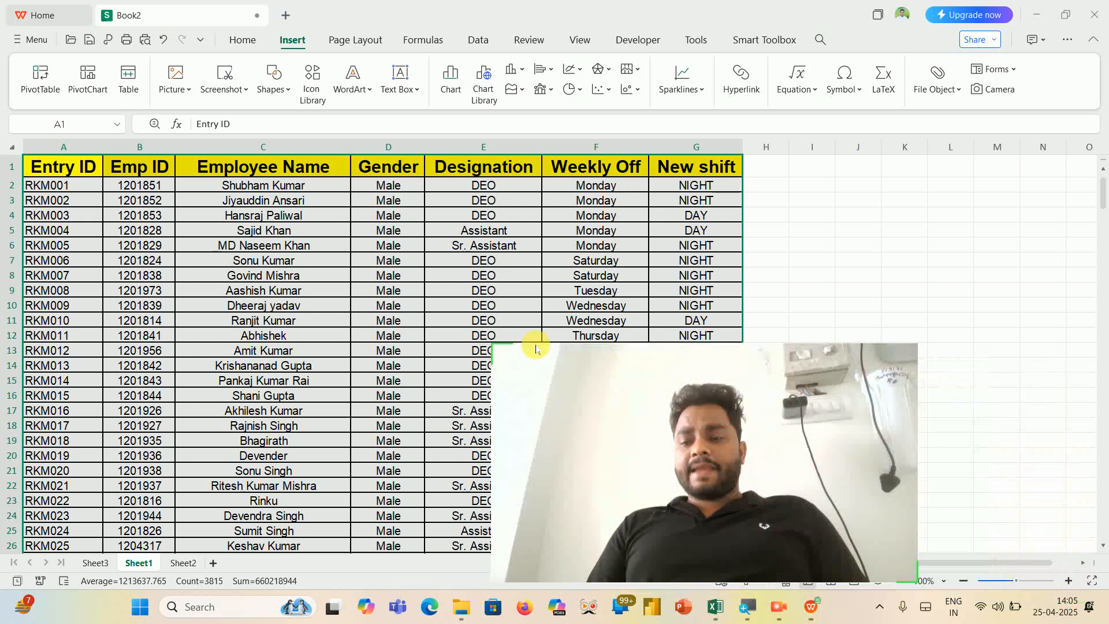
pyautogui.click(142, 231)
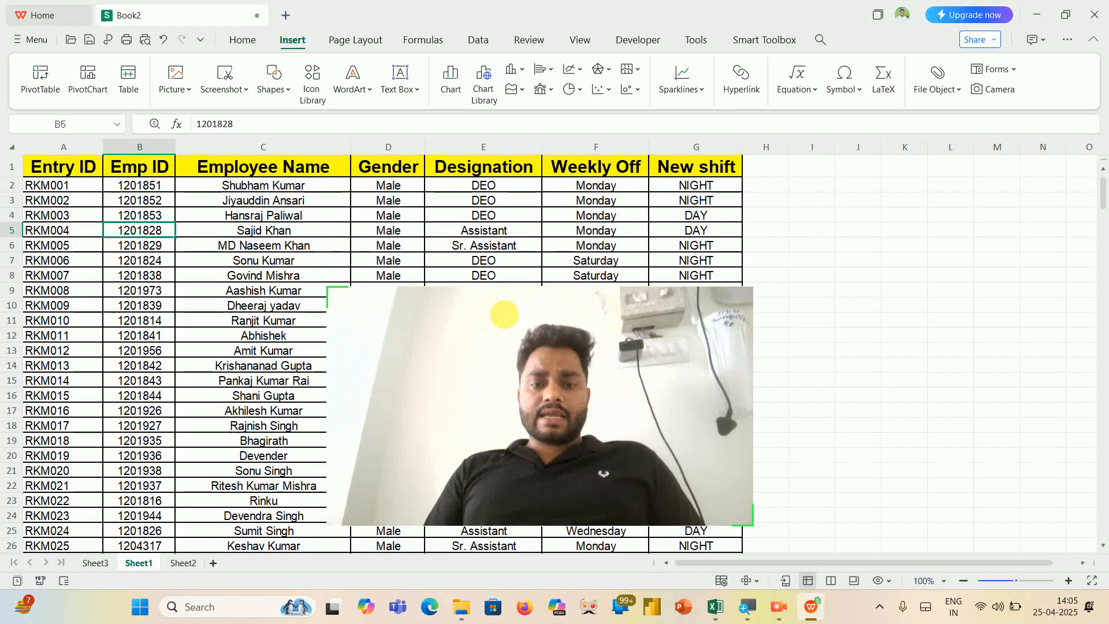
pyautogui.moveTo(621, 370); pyautogui.dragTo(992, 72)
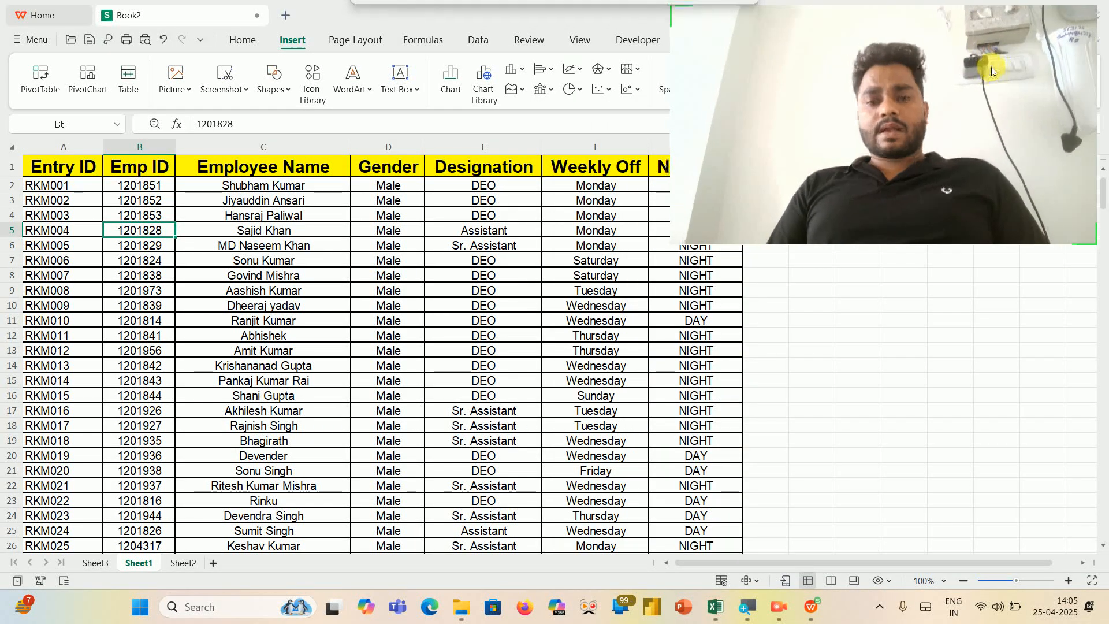
pyautogui.click(78, 172)
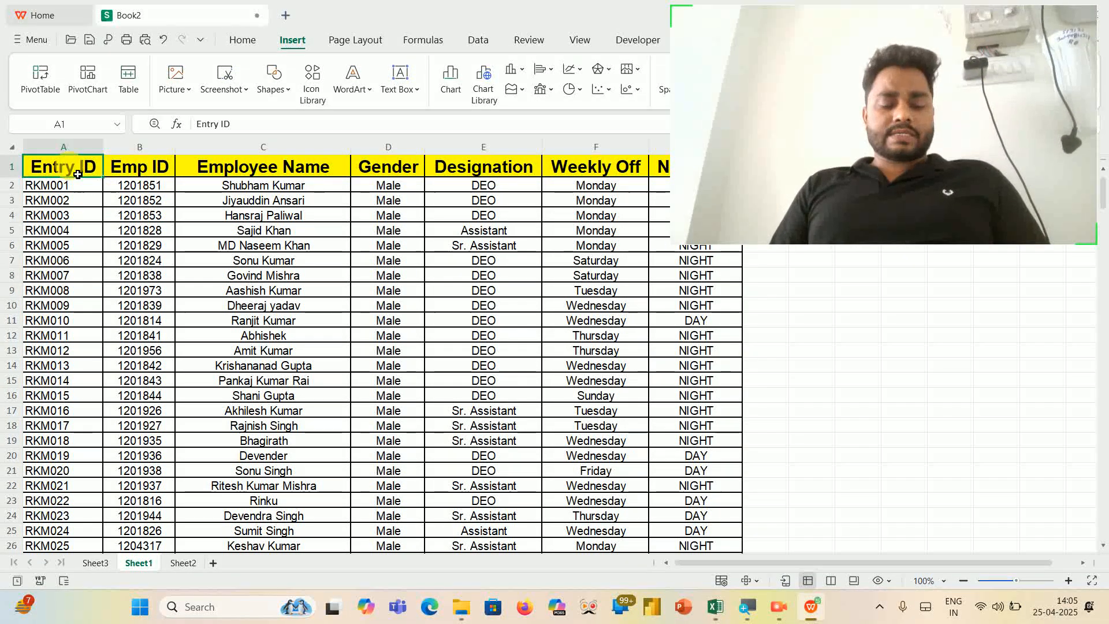
pyautogui.hotkey('ctrl', 'shift', 'Right')
pyautogui.hotkey('ctrl', 'shift', 'Down')
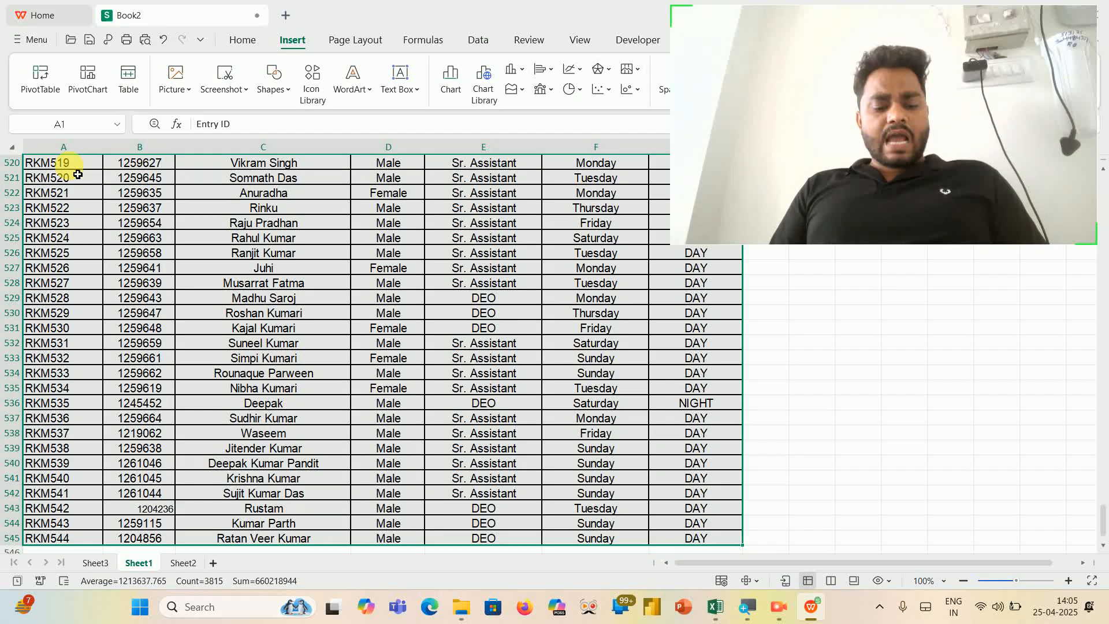
pyautogui.press('alt')
pyautogui.press('d')
pyautogui.press('p')
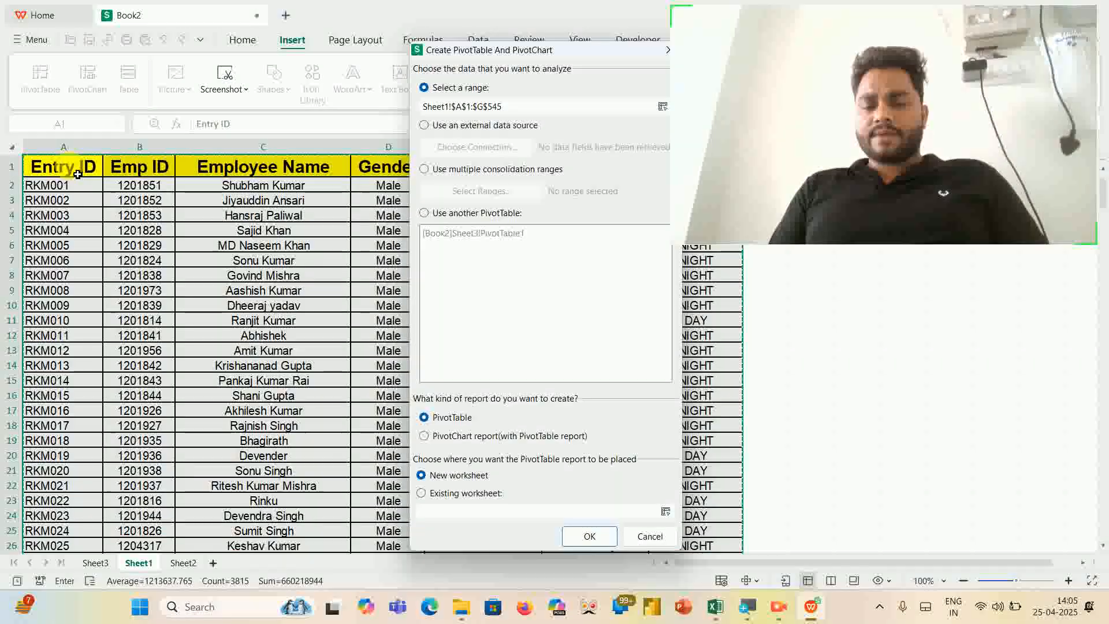
pyautogui.press('Return')
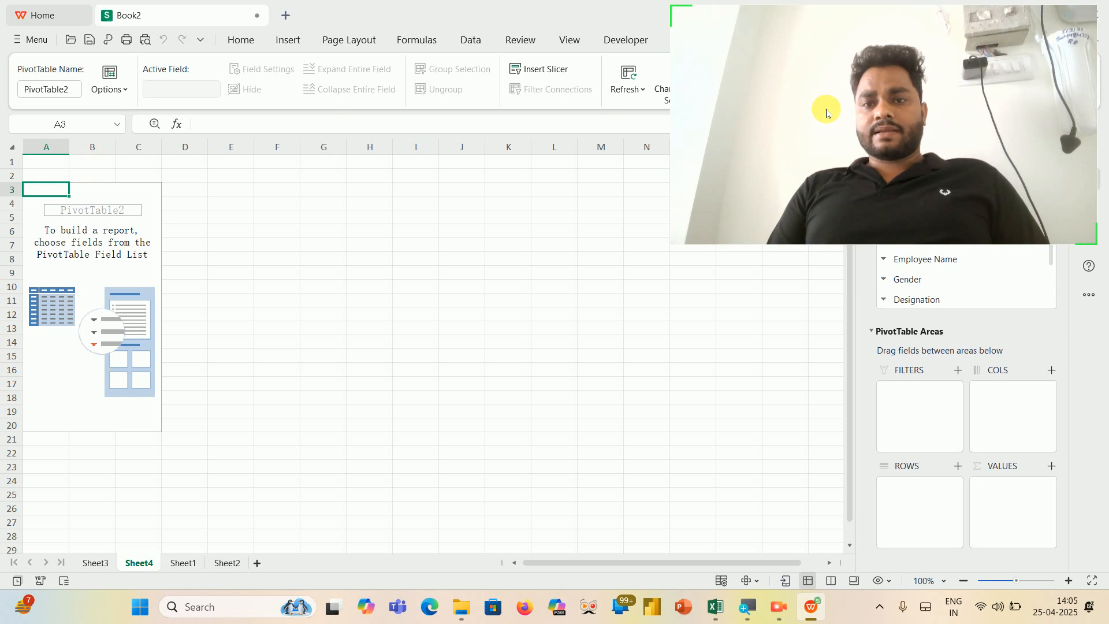
# - Add the Employee Name, Gender and Designation fields, in that order, to the new PivotTable's rows
pyautogui.moveTo(827, 113); pyautogui.dragTo(574, 98)
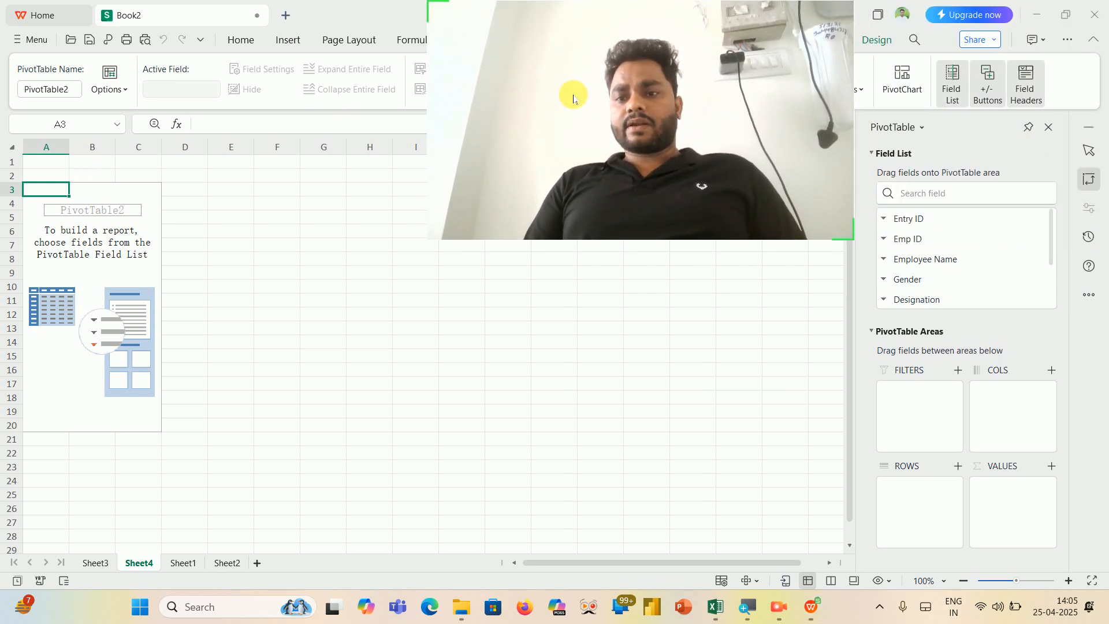
pyautogui.moveTo(937, 264); pyautogui.dragTo(929, 500)
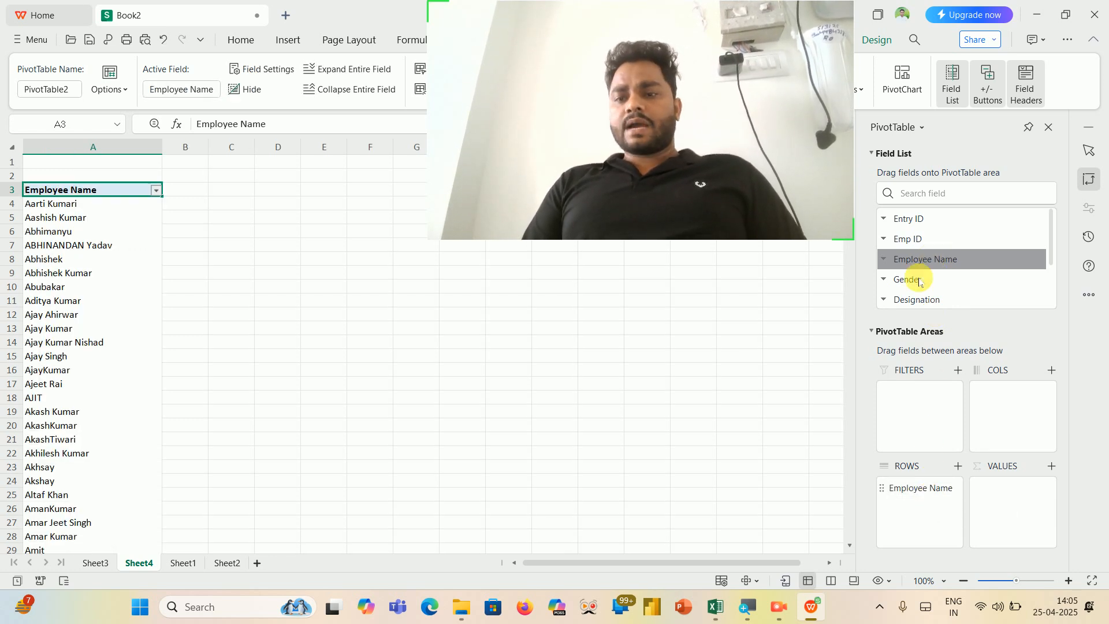
pyautogui.moveTo(917, 288); pyautogui.dragTo(925, 523)
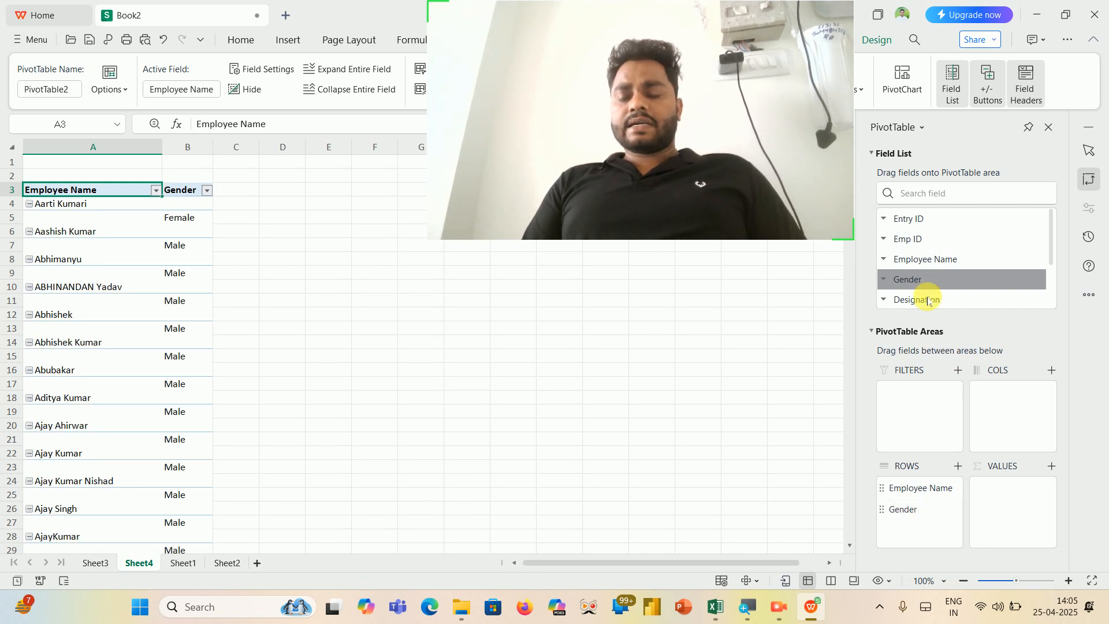
pyautogui.moveTo(923, 298); pyautogui.dragTo(922, 532)
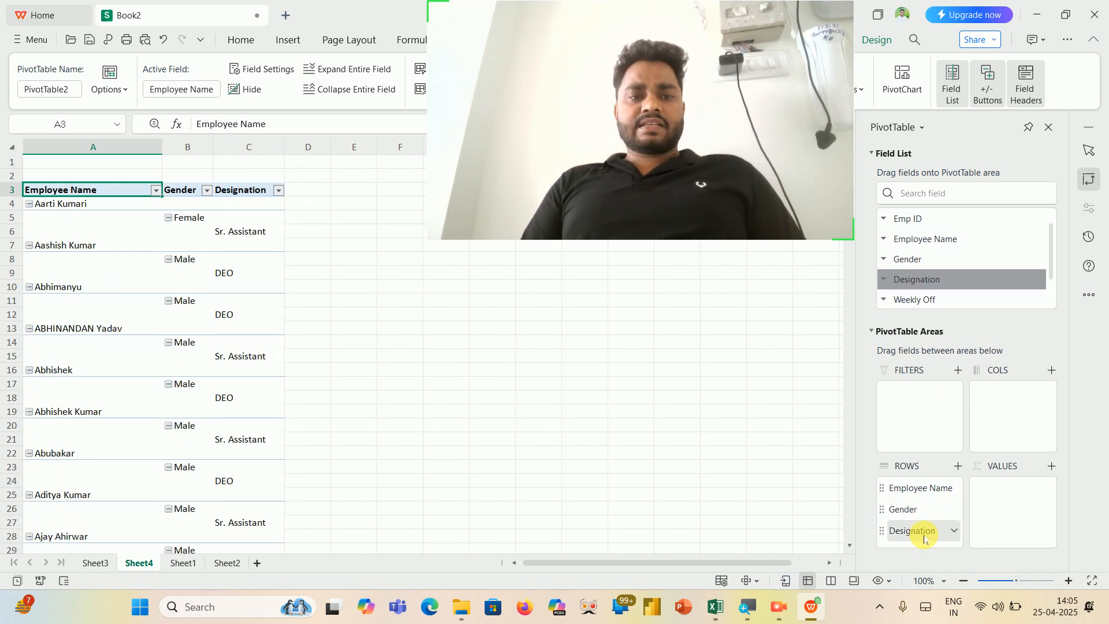
# - Examine how the employee name, gender and designation entries are laid out across the PivotTable's first rows
pyautogui.moveTo(705, 106); pyautogui.dragTo(962, 488)
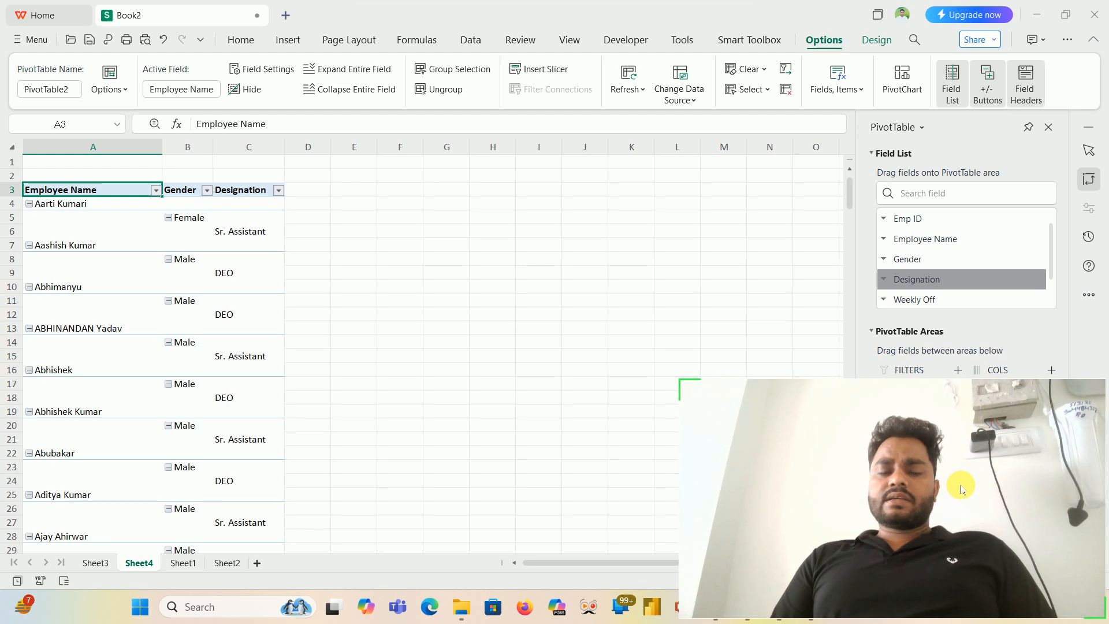
pyautogui.click(68, 208)
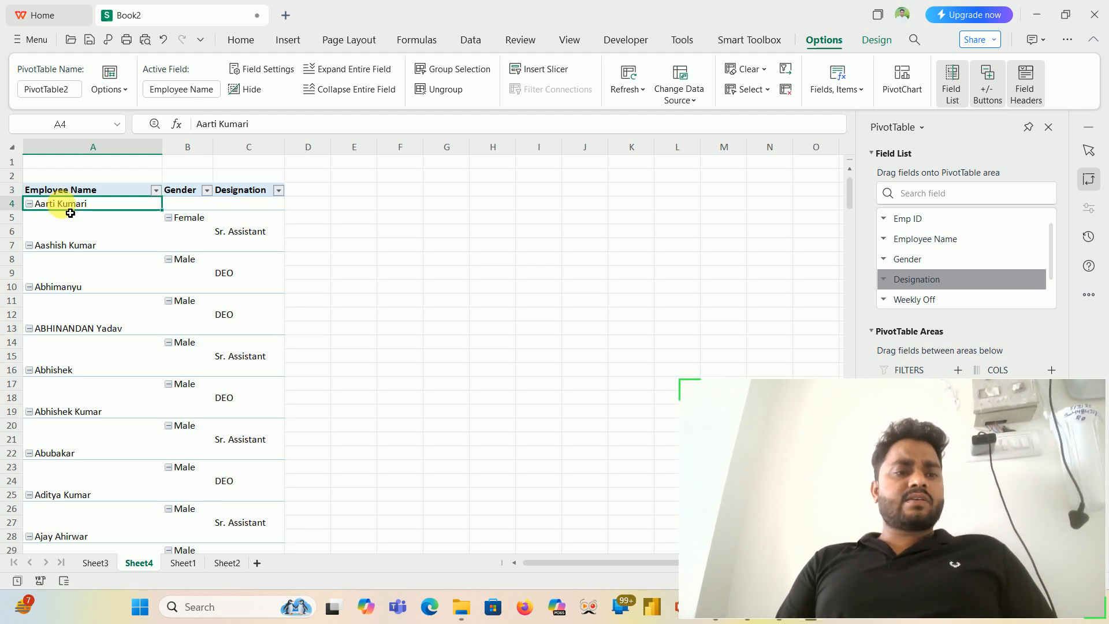
pyautogui.click(200, 234)
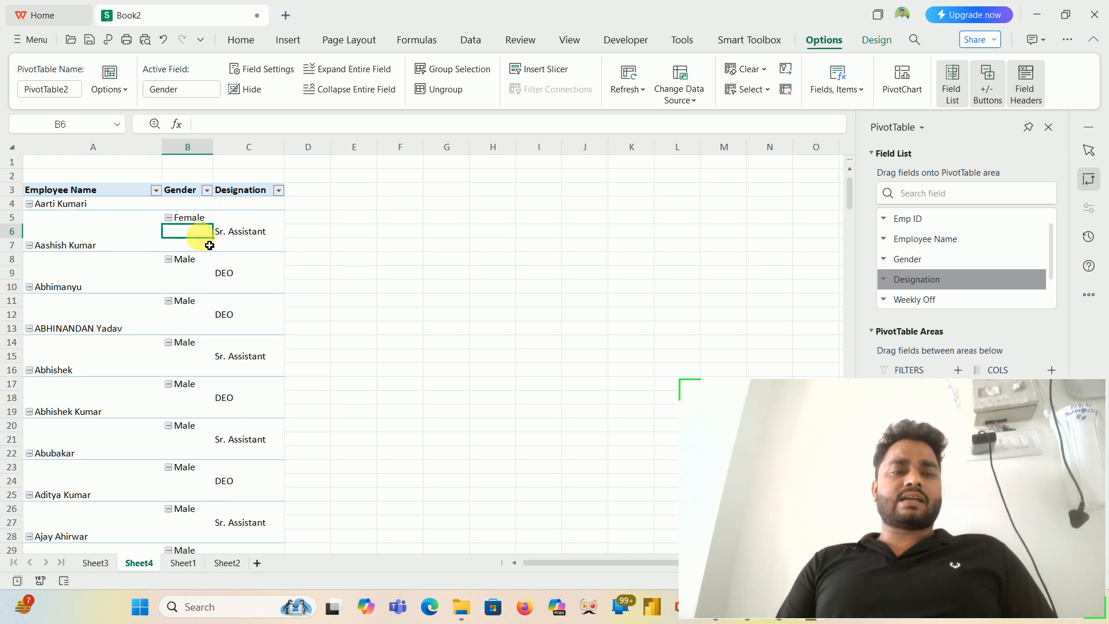
pyautogui.click(109, 198)
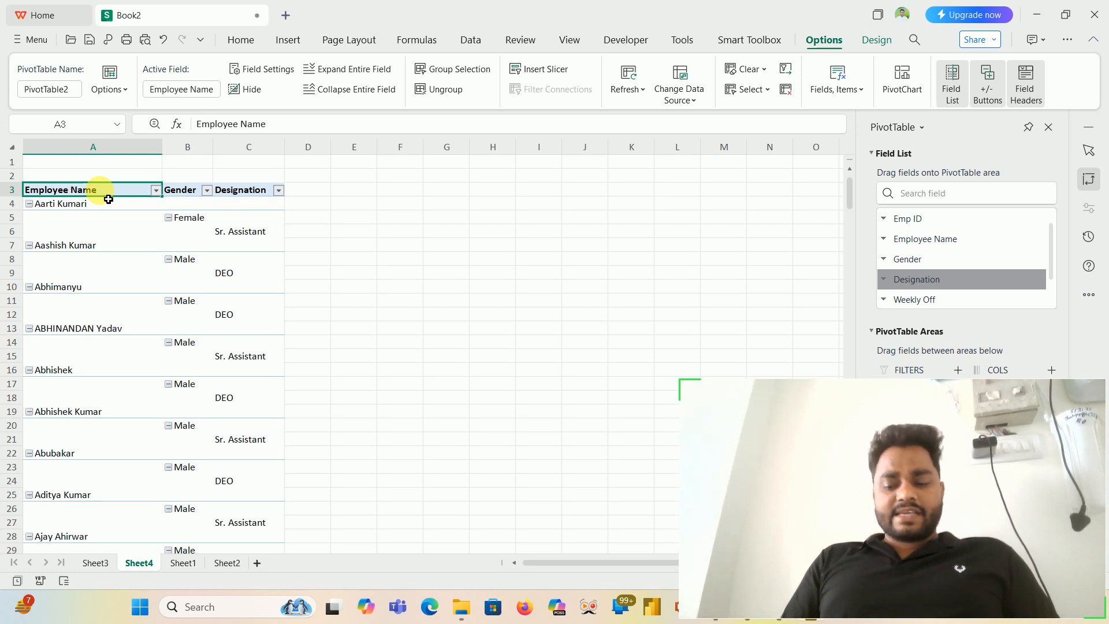
pyautogui.hotkey('shift', 'Right')
pyautogui.hotkey('shift', 'Right')
pyautogui.hotkey('shift', 'Down')
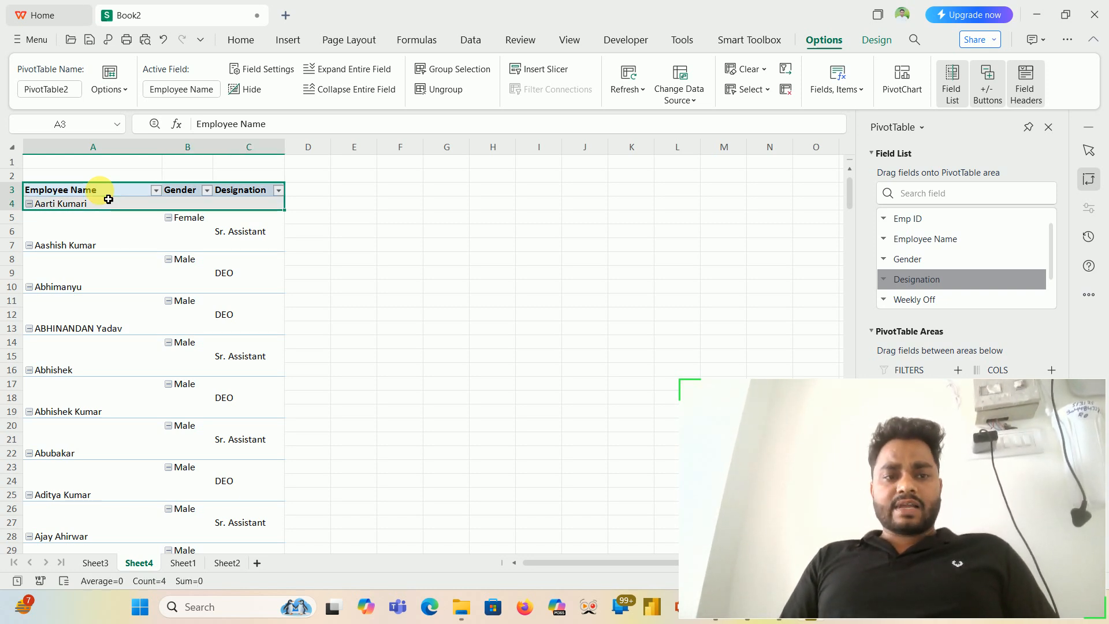
pyautogui.hotkey('shift', 'Down')
pyautogui.hotkey('shift', 'Down')
pyautogui.hotkey('shift', 'Down')
pyautogui.press('Right')
pyautogui.press('Right')
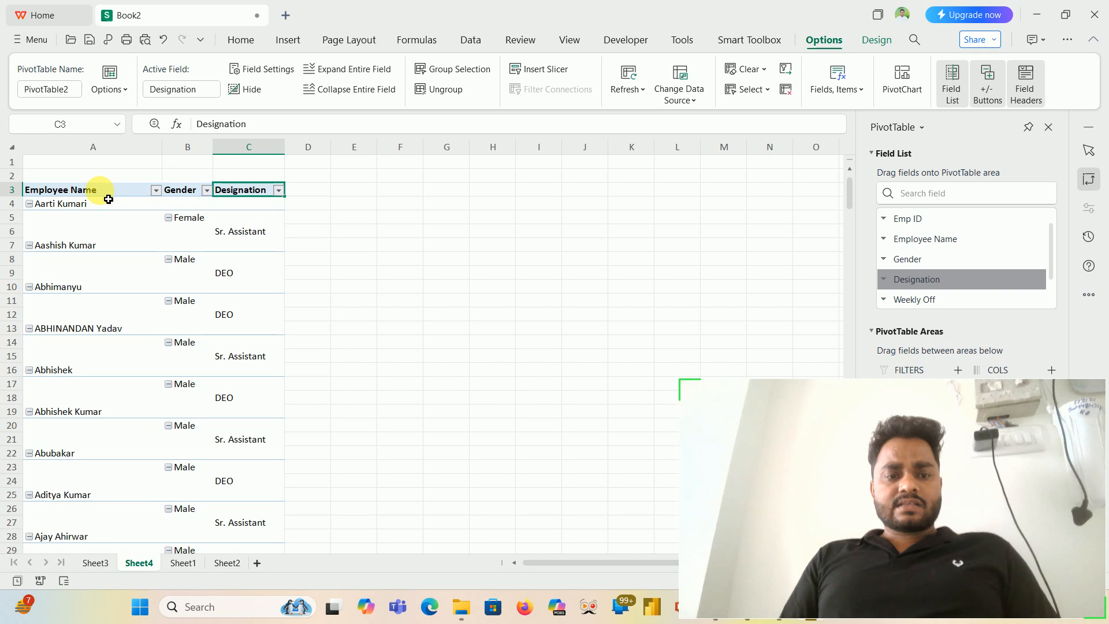
# - Select the whole second PivotTable and change its report layout to tabular form
pyautogui.hotkey('ctrl', 'shift', 'Down')
pyautogui.hotkey('ctrl', 'shift', 'Down')
pyautogui.hotkey('ctrl', 'shift', 'Down')
pyautogui.hotkey('ctrl', 'shift', 'Down')
pyautogui.hotkey('ctrl', 'shift', 'Down')
pyautogui.hotkey('ctrl', 'shift', 'Down')
pyautogui.hotkey('ctrl', 'shift', 'Down')
pyautogui.hotkey('ctrl', 'shift', 'Down')
pyautogui.hotkey('ctrl', 'shift', 'Down')
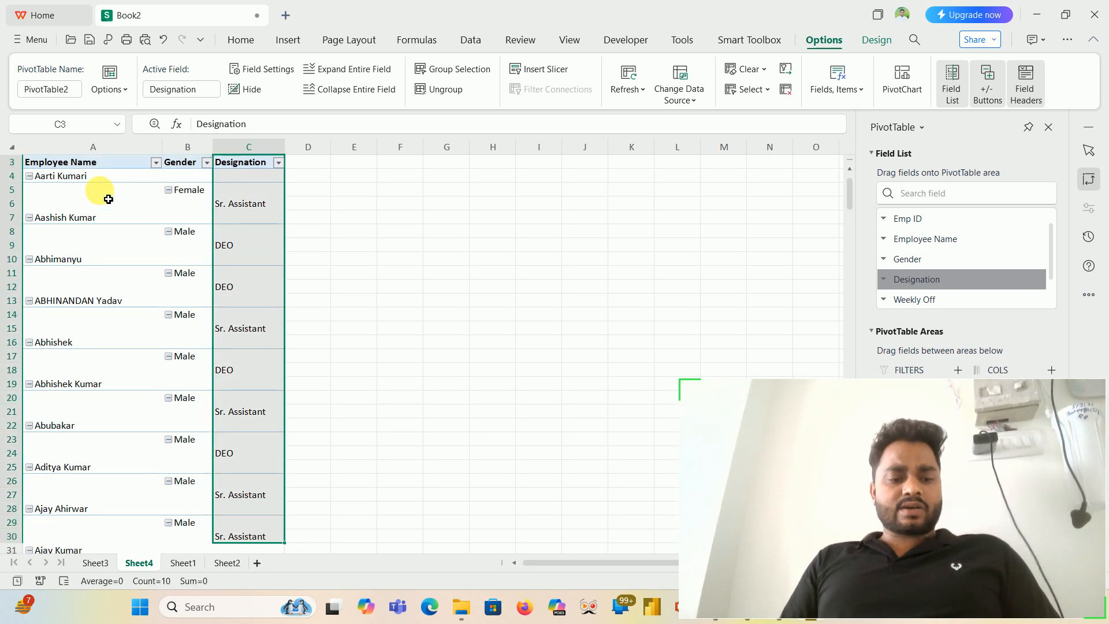
pyautogui.hotkey('ctrl', 'a')
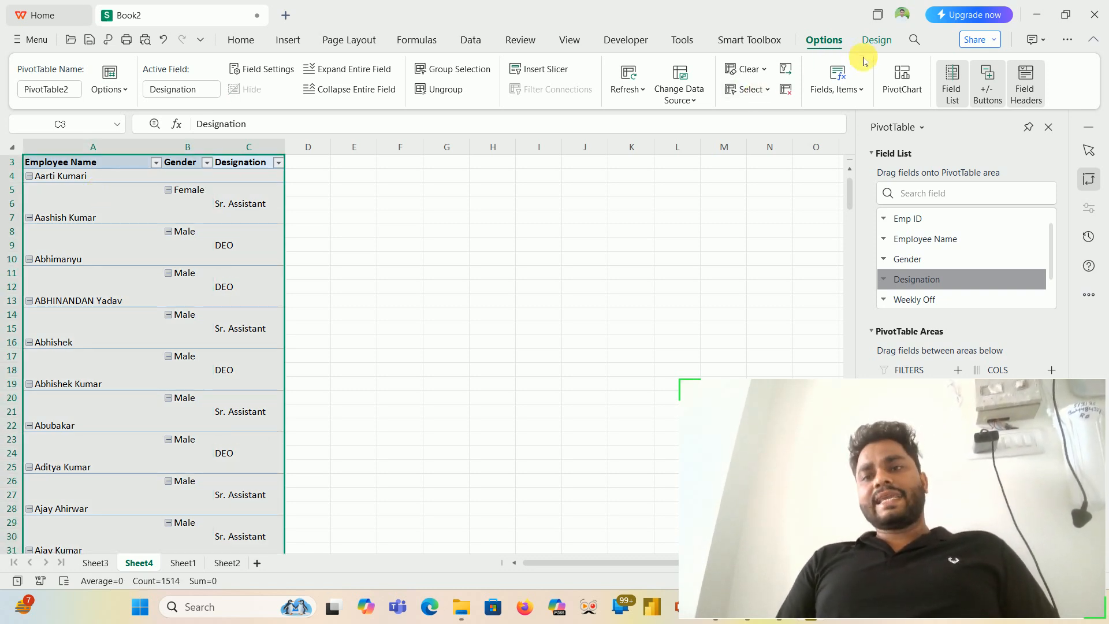
pyautogui.click(884, 40)
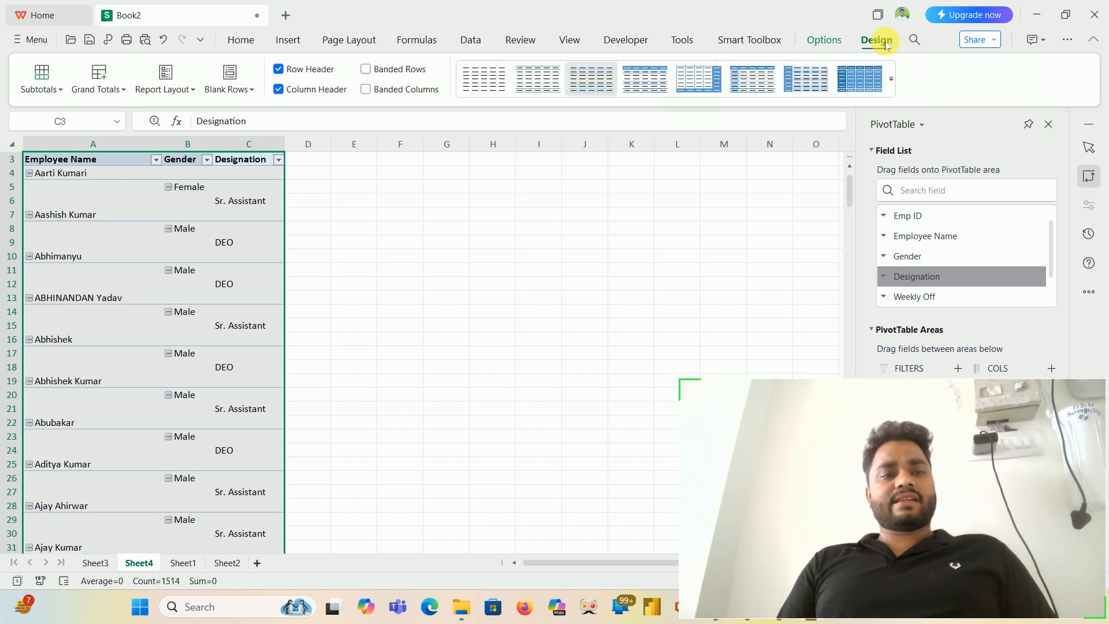
pyautogui.click(179, 91)
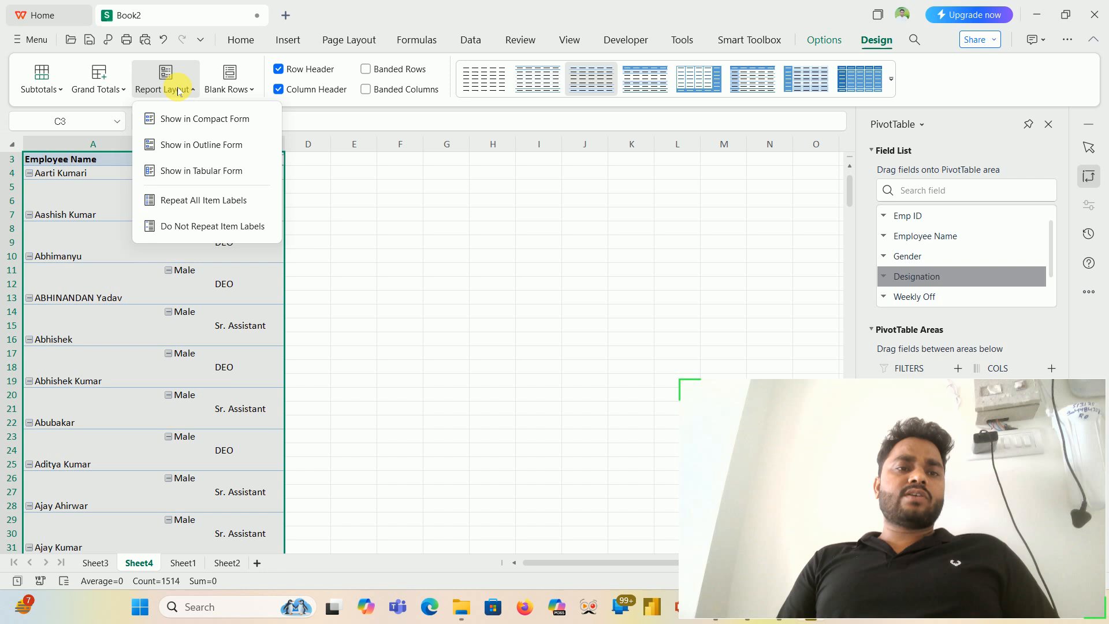
pyautogui.click(191, 171)
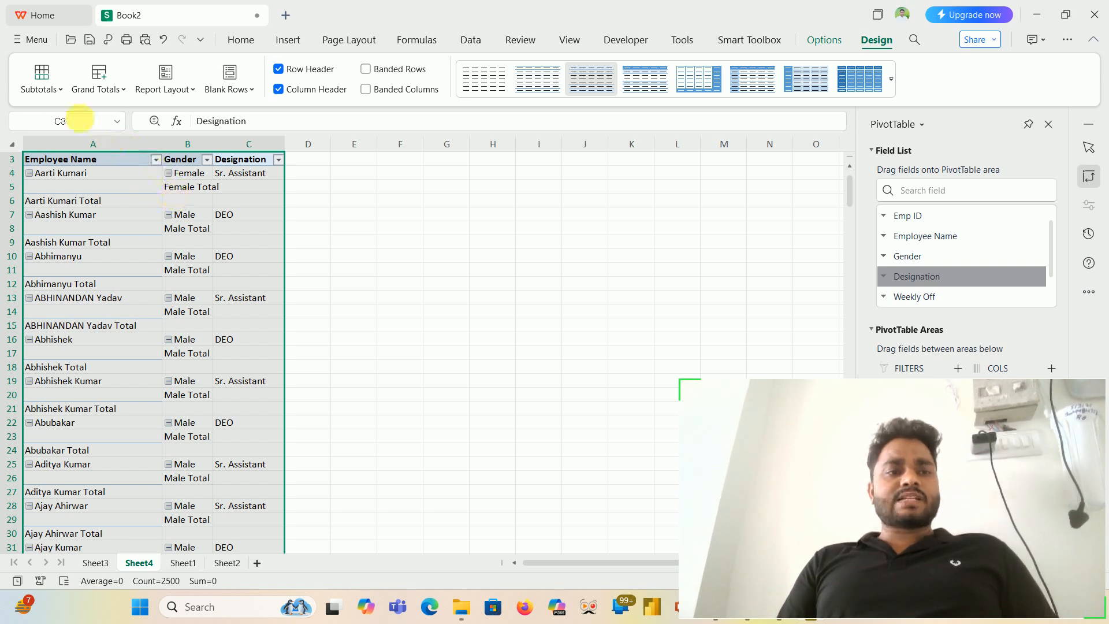
# - Turn off all subtotals in the PivotTable and clear the table selection
pyautogui.click(51, 91)
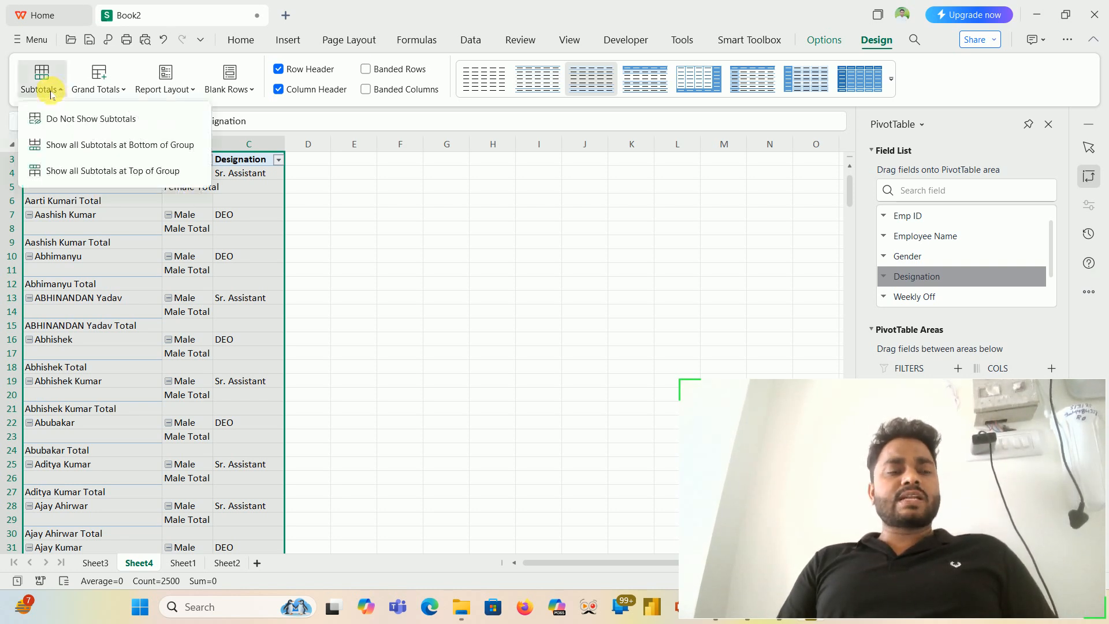
pyautogui.click(68, 119)
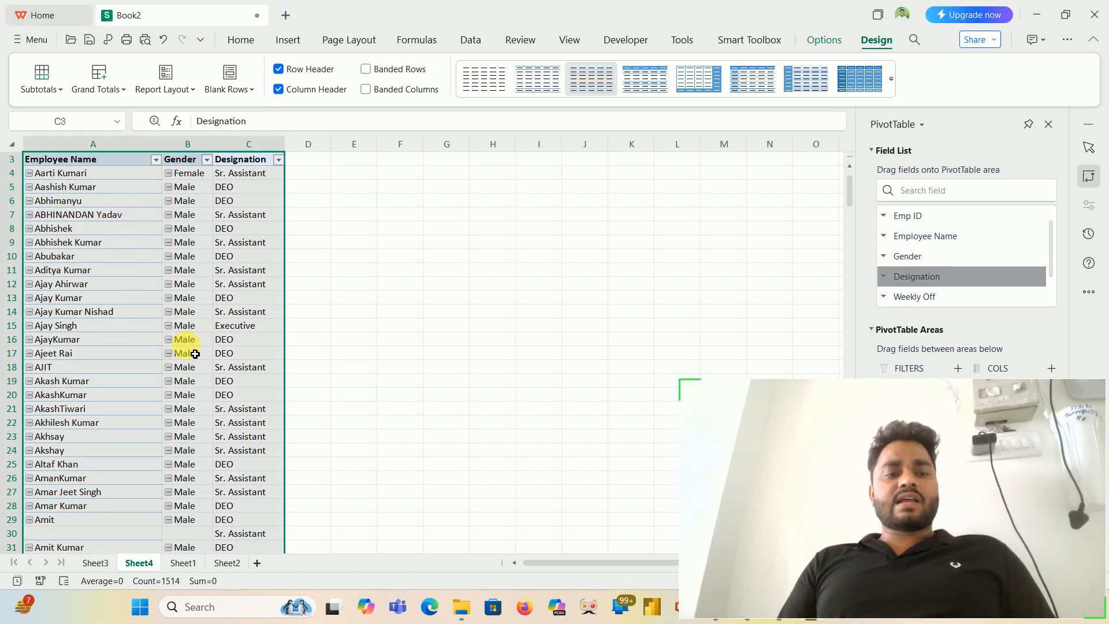
pyautogui.click(198, 385)
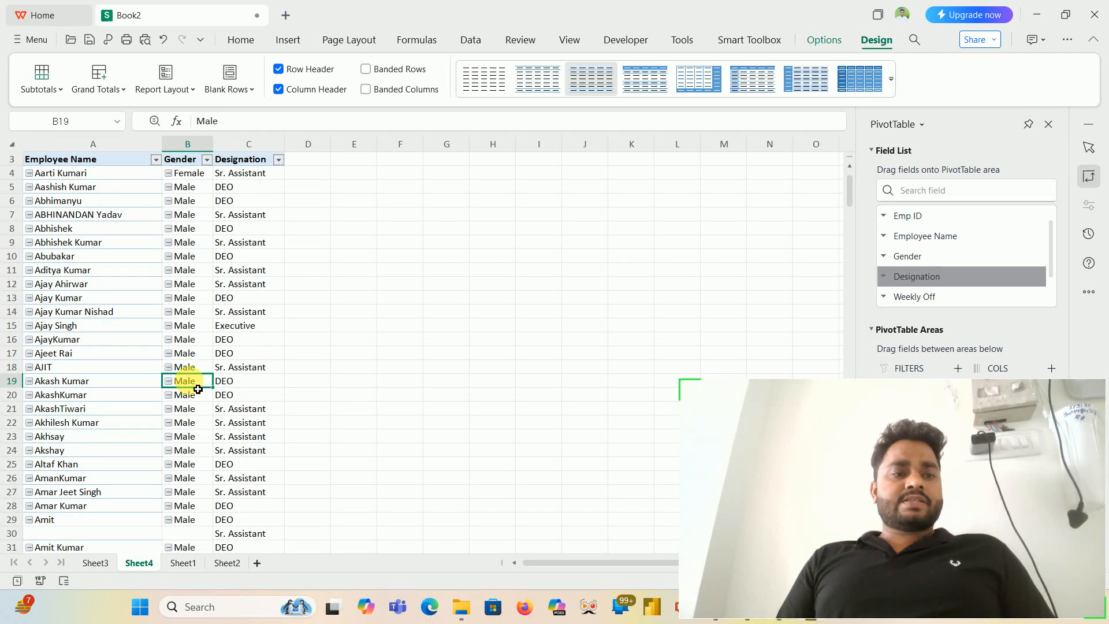
# - Look over the tabular PivotTable's first rows, checking the employee name, gender and designation columns
pyautogui.press('Up')
pyautogui.press('Up')
pyautogui.press('Up')
pyautogui.press('Up')
pyautogui.press('Up')
pyautogui.press('Up')
pyautogui.press('Up')
pyautogui.press('Up')
pyautogui.press('Up')
pyautogui.press('Up')
pyautogui.press('Up')
pyautogui.press('Up')
pyautogui.press('Up')
pyautogui.press('Up')
pyautogui.press('Up')
pyautogui.press('Up')
pyautogui.press('Up')
pyautogui.press('Up')
pyautogui.press('Left')
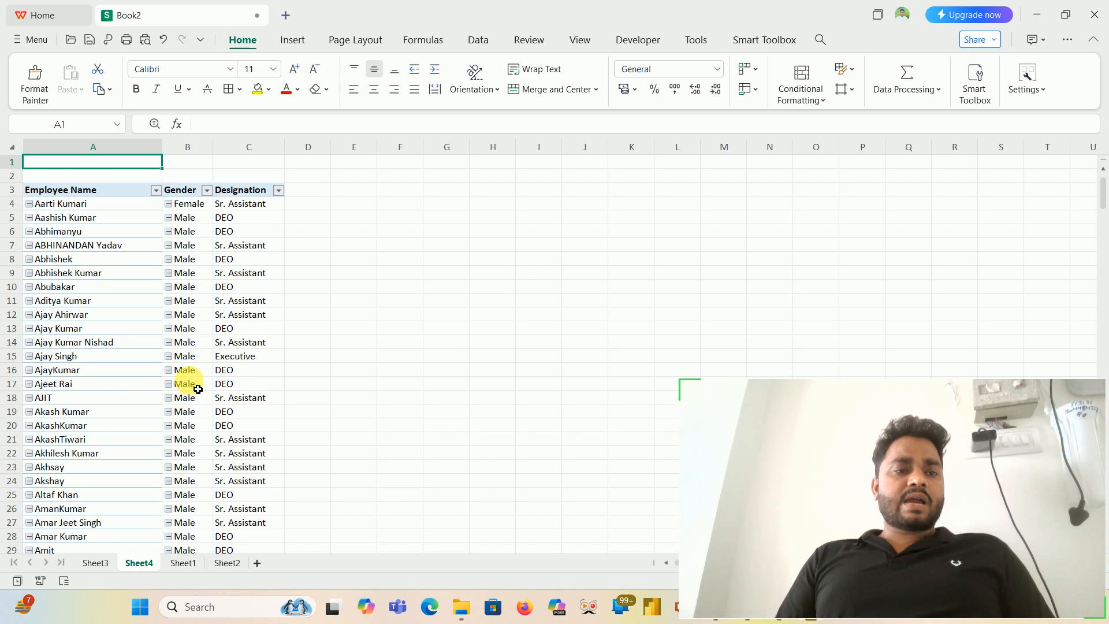
pyautogui.press('Down')
pyautogui.press('Down')
pyautogui.press('Down')
pyautogui.press('Right')
pyautogui.press('Right')
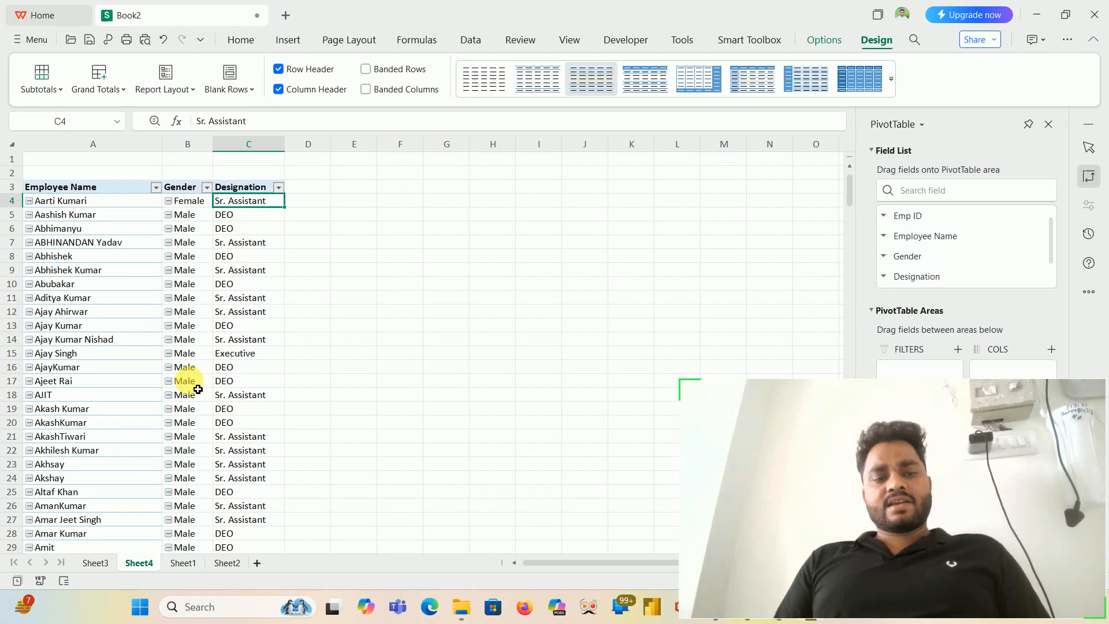
# - Apply borders around every cell of the whole PivotTable
pyautogui.press('Up')
pyautogui.hotkey('ctrl', 'a')
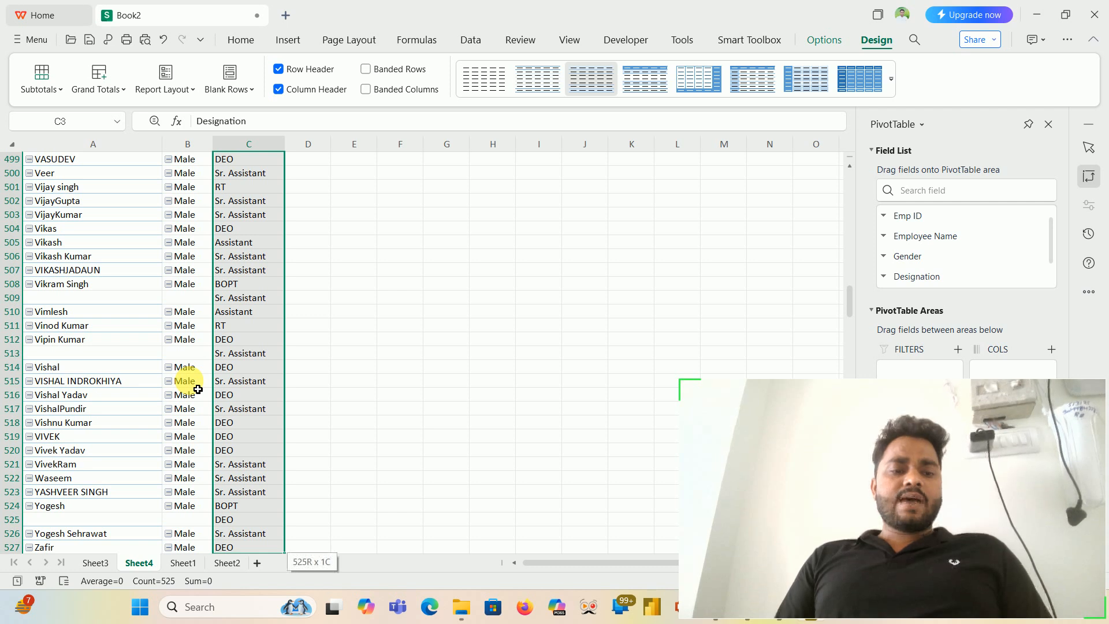
pyautogui.click(239, 38)
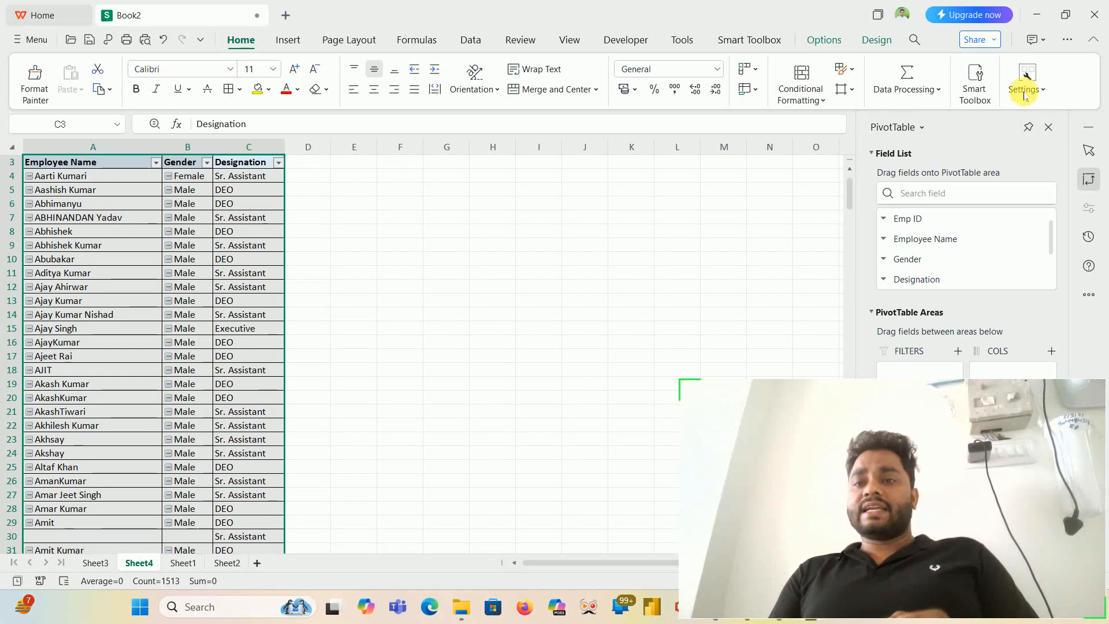
pyautogui.click(877, 40)
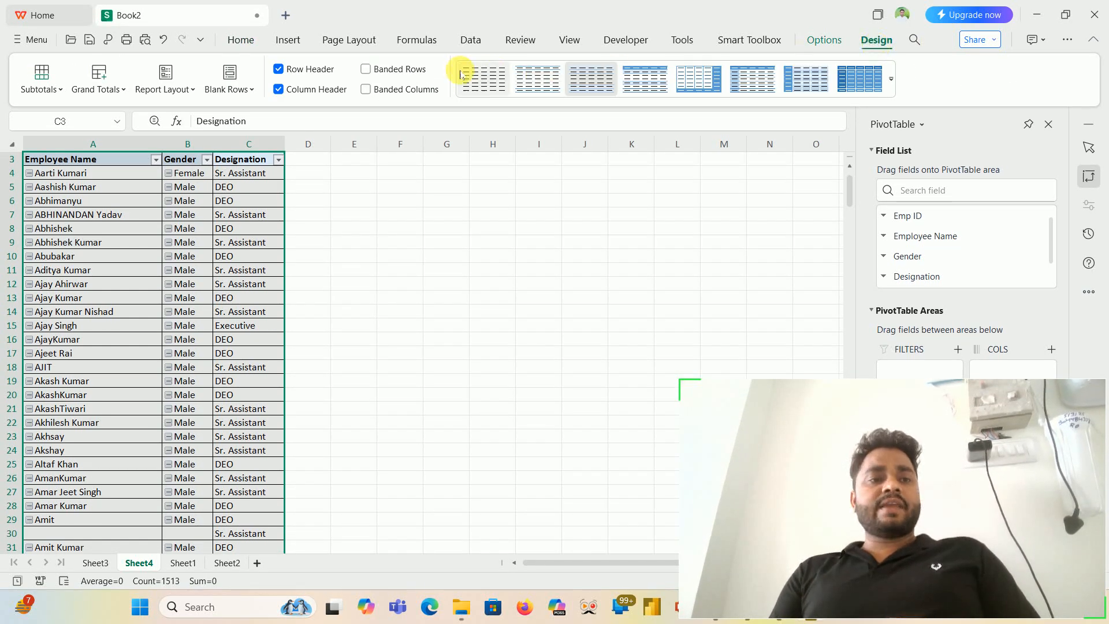
pyautogui.click(158, 89)
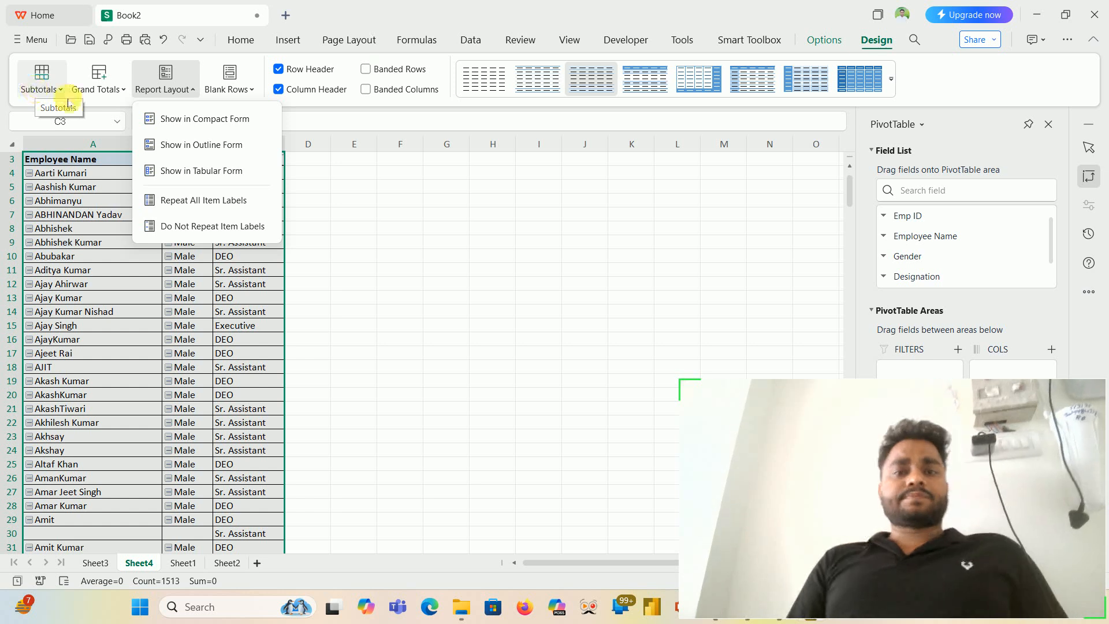
pyautogui.click(424, 213)
pyautogui.click(423, 213)
# - Switch to Excel, add filters to the employee table's header row and filter the Designation column to DEO only
pyautogui.hotkey('alt', 'Tab')
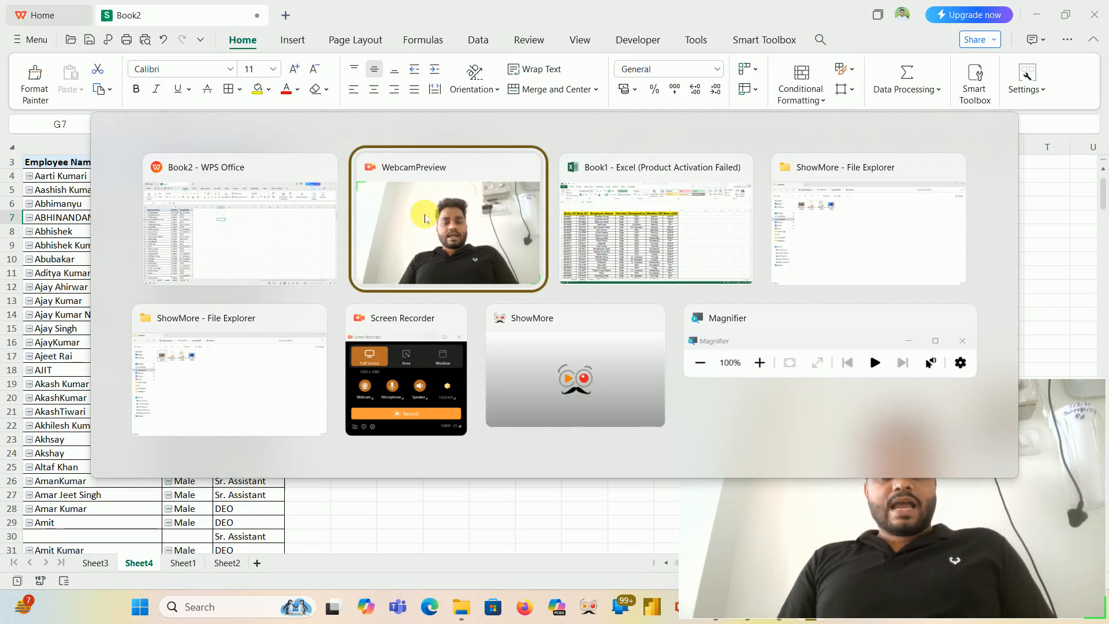
pyautogui.hotkey('alt', 'Tab')
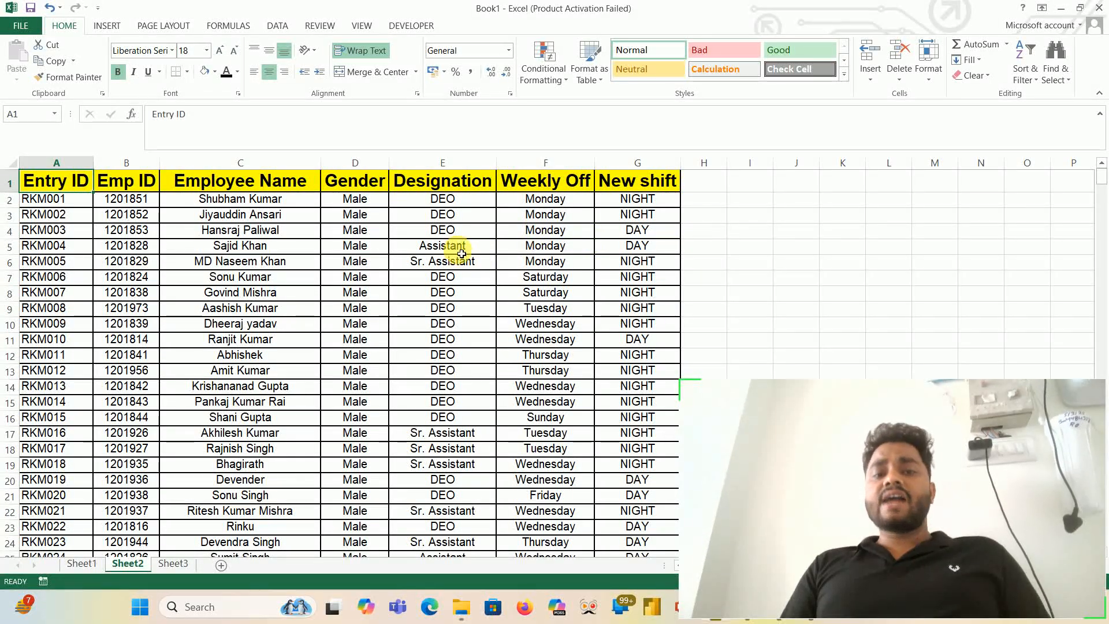
pyautogui.click(454, 170)
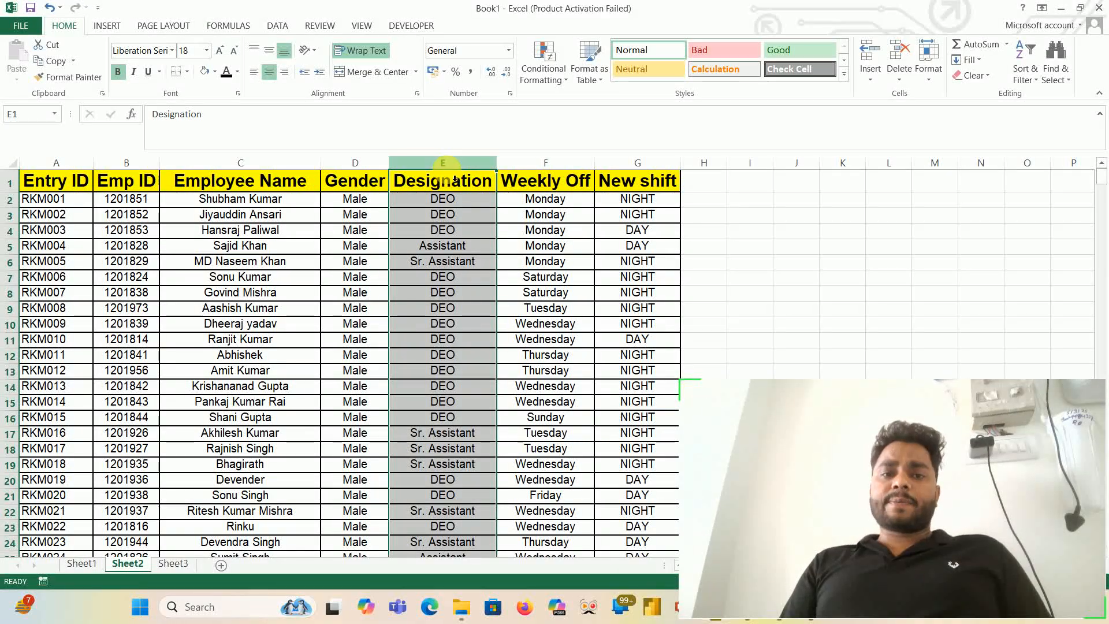
pyautogui.click(451, 186)
pyautogui.hotkey('ctrl', 'shift', 'l')
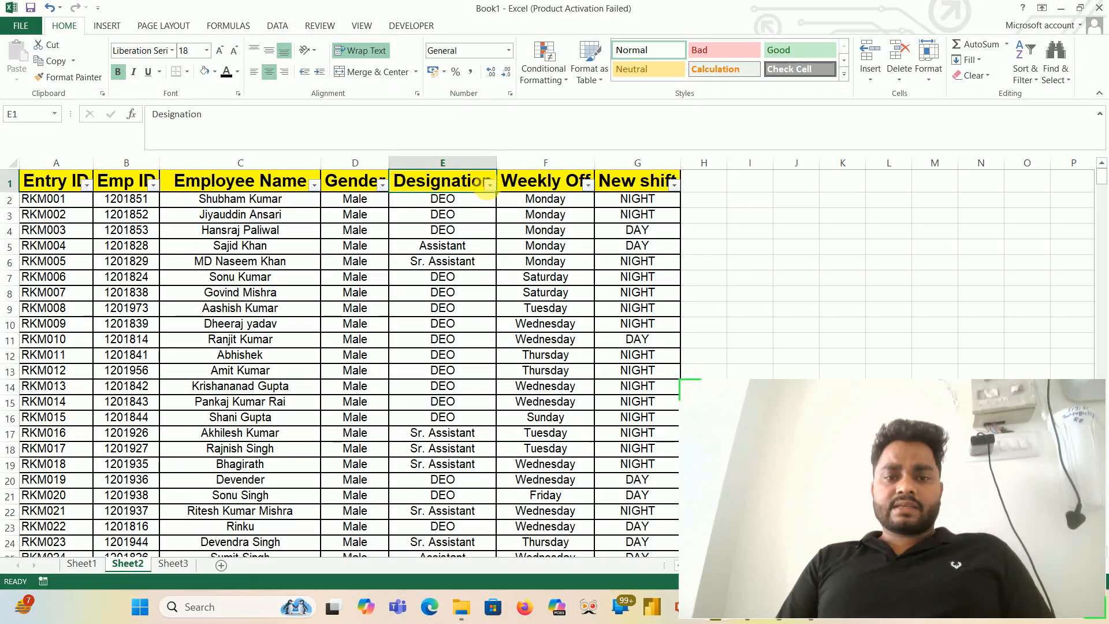
pyautogui.click(490, 185)
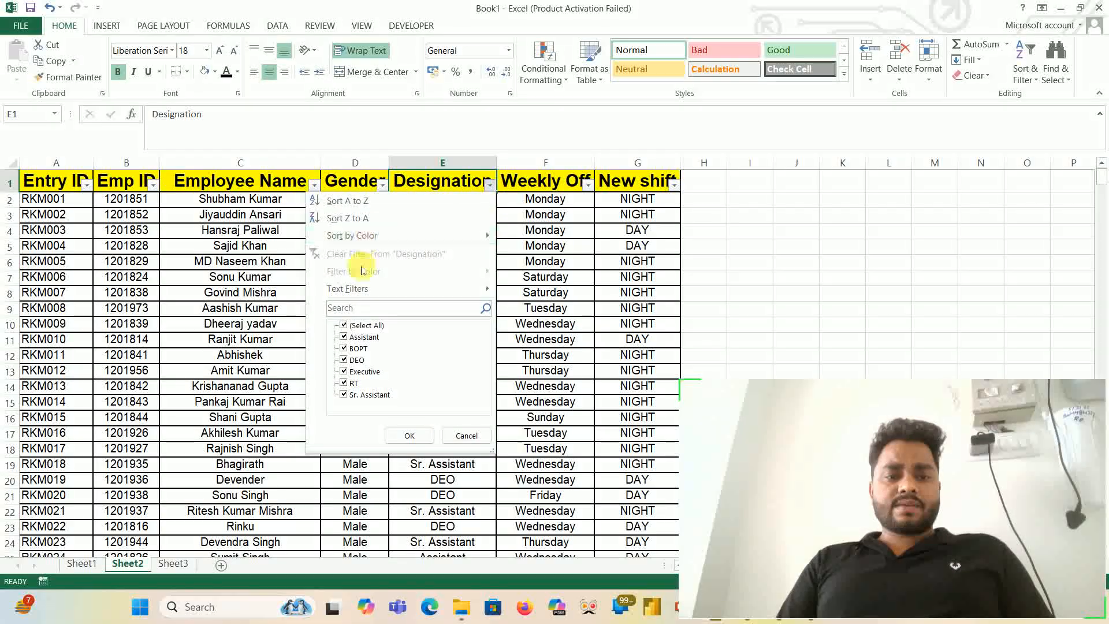
pyautogui.click(345, 326)
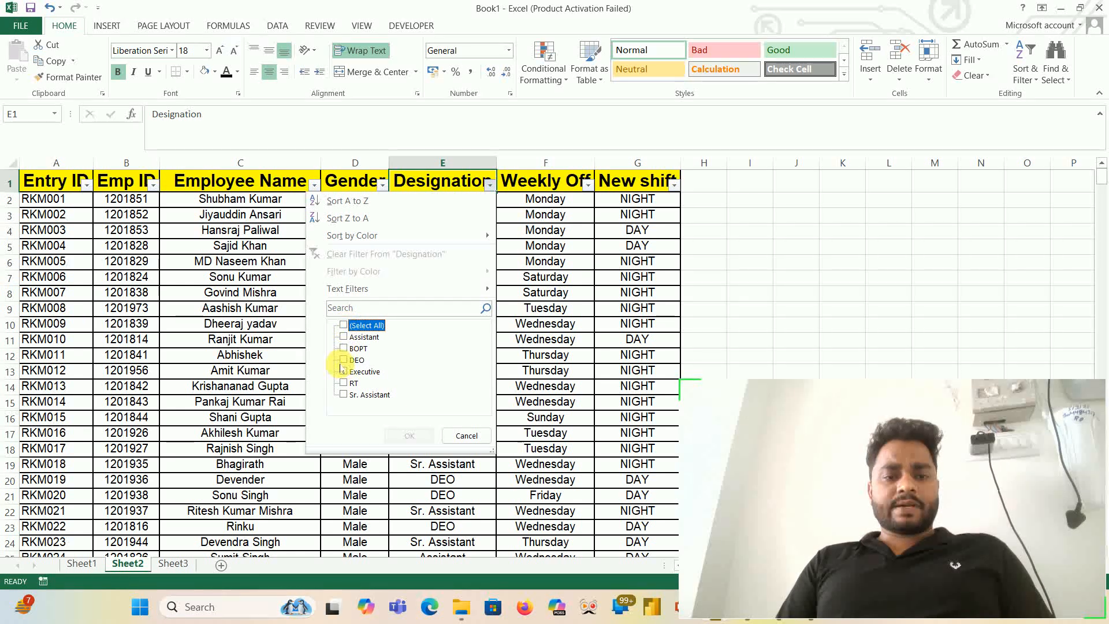
pyautogui.click(344, 360)
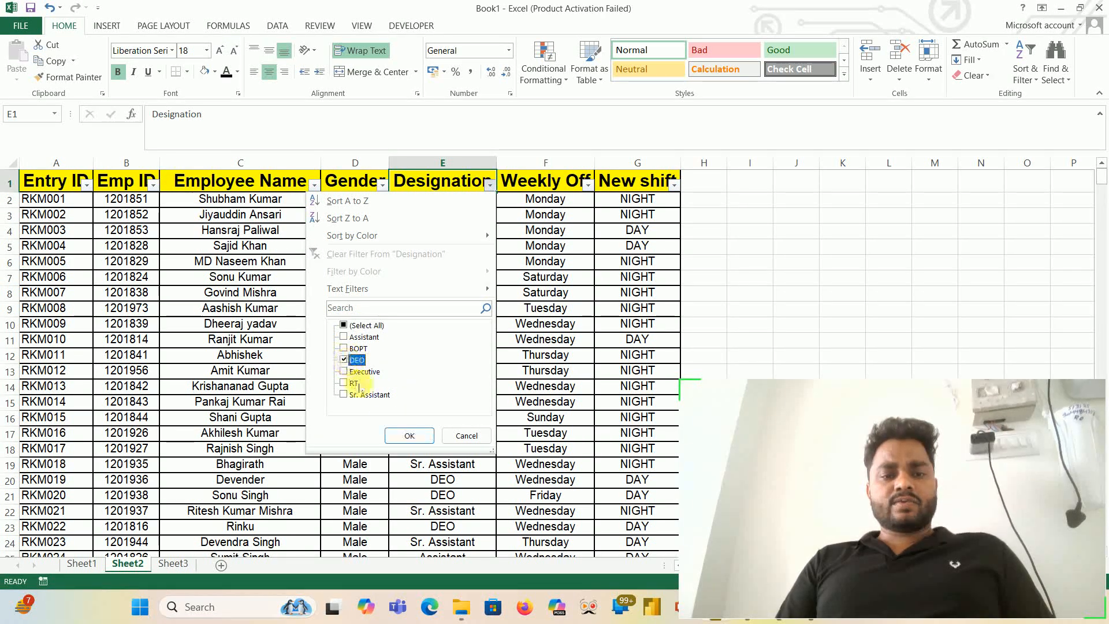
pyautogui.click(409, 436)
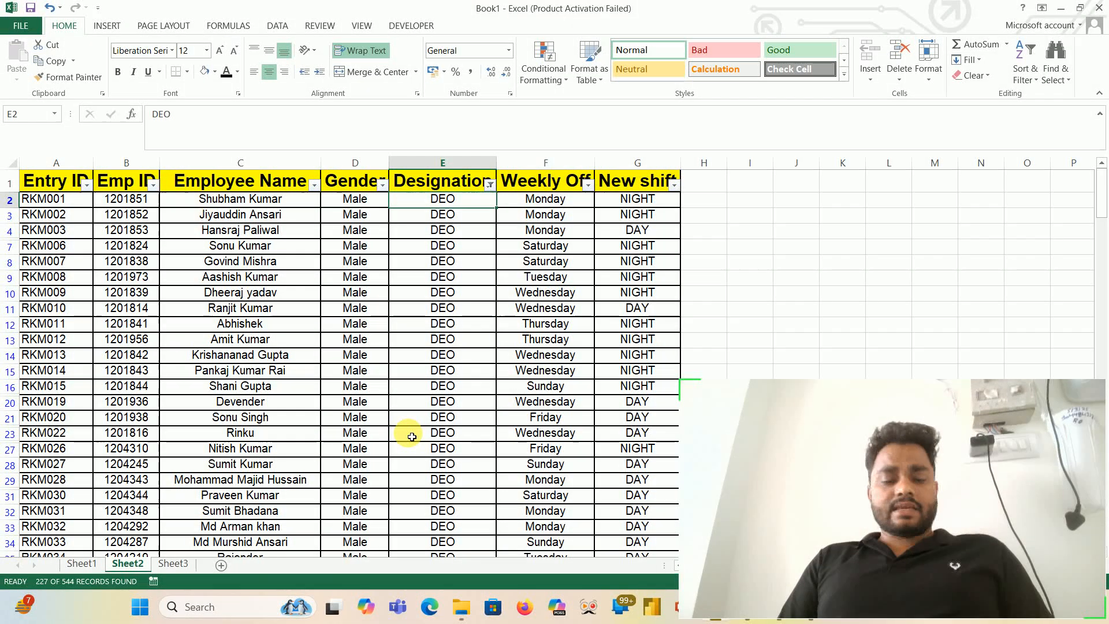
# - Look through the filtered DEO rows down to the last record and return to the header row
pyautogui.hotkey('ctrl', 'shift', 'Down')
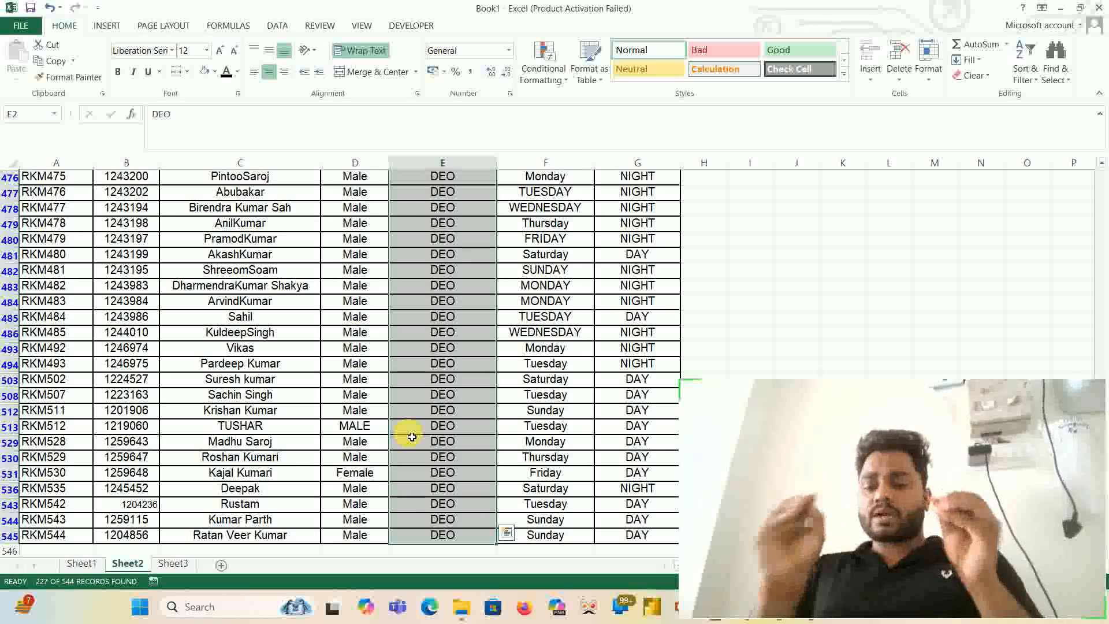
pyautogui.hotkey('ctrl', 'Up')
pyautogui.press('Home')
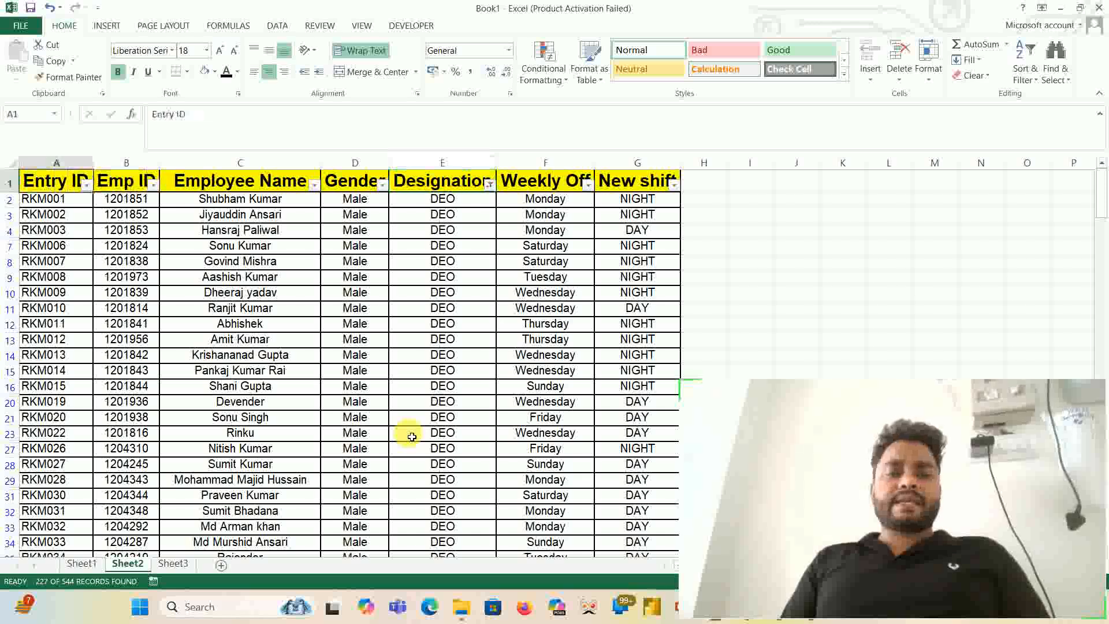
# - Enter the sample values A in cell I2 and W/O in cell J2, beside the employee table
pyautogui.press('Right')
pyautogui.press('Right')
pyautogui.press('Right')
pyautogui.press('Right')
pyautogui.press('Right')
pyautogui.press('Right')
pyautogui.press('Right')
pyautogui.press('Down')
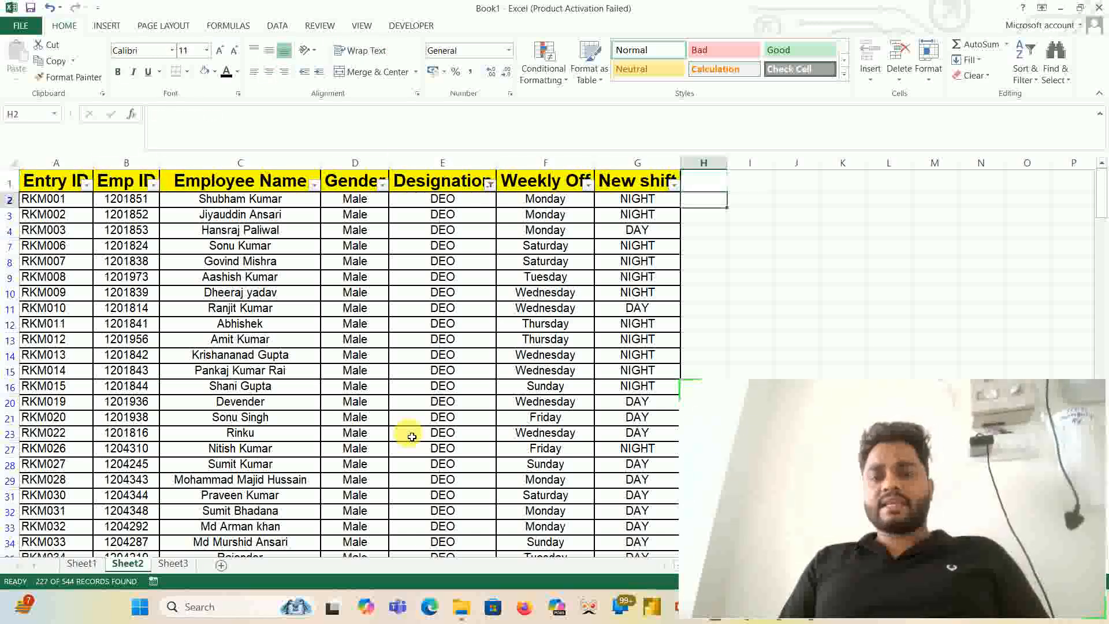
pyautogui.press('Right')
pyautogui.write('A')
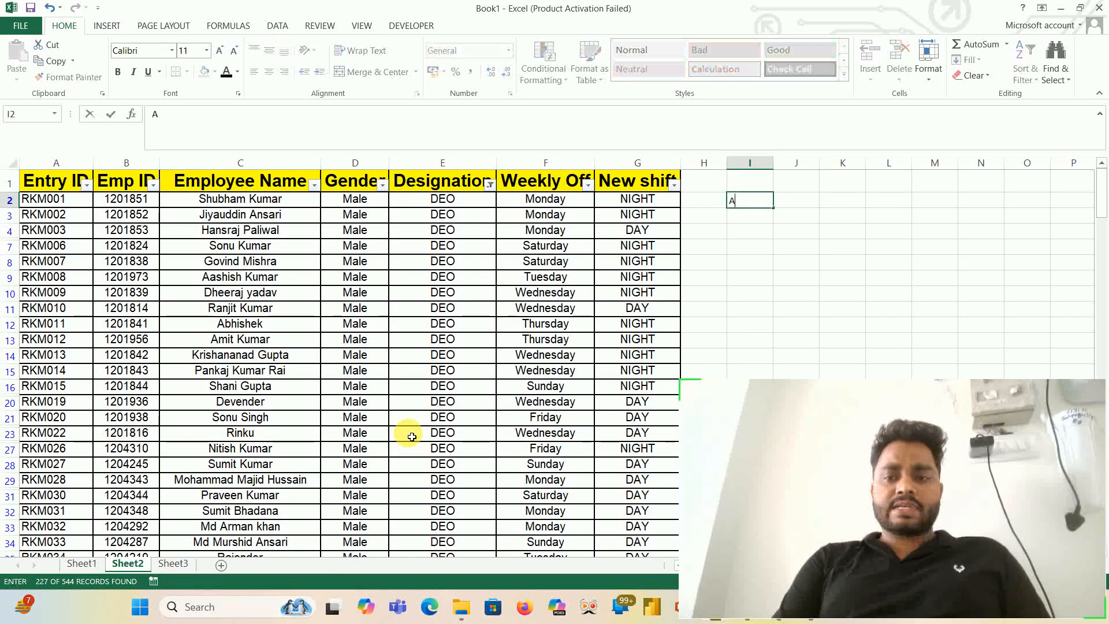
pyautogui.press('Right')
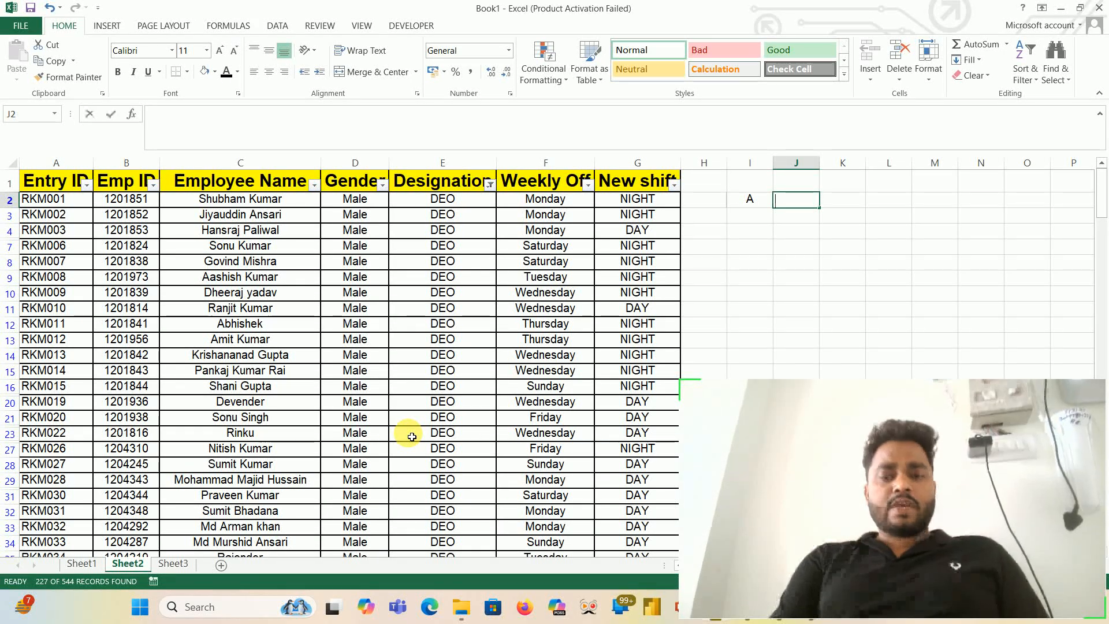
pyautogui.write('w')
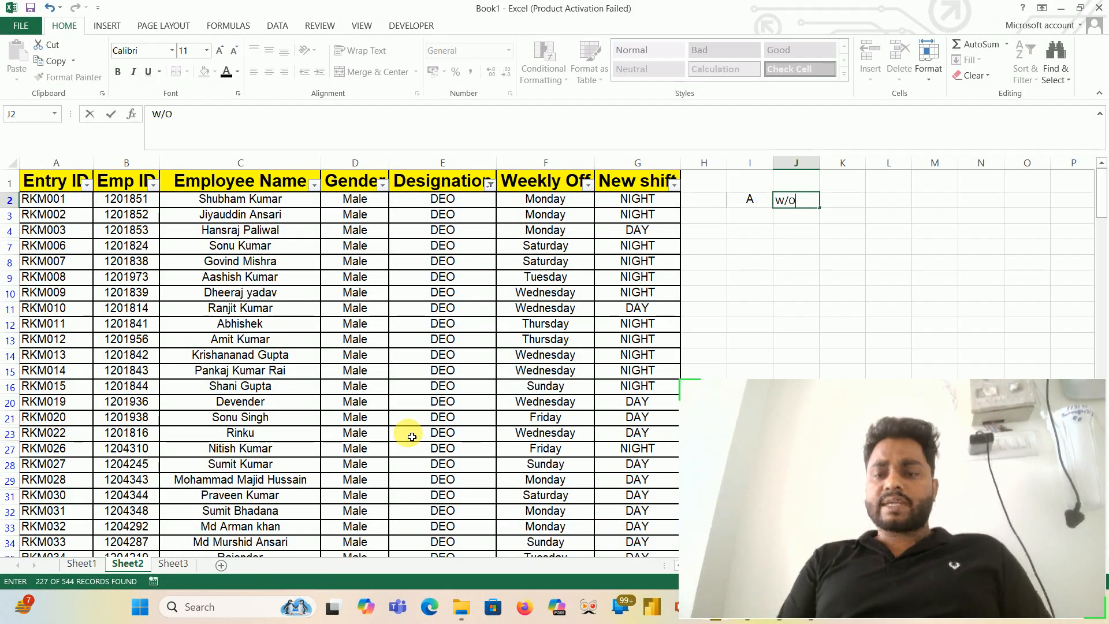
pyautogui.write('/O')
pyautogui.press('Left')
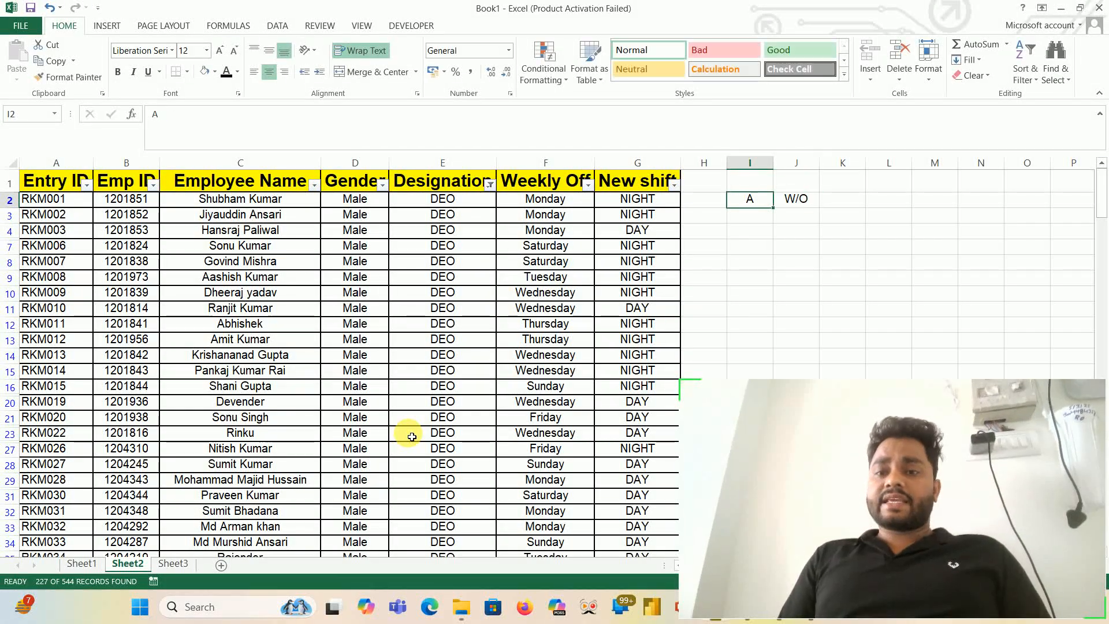
pyautogui.press('Down')
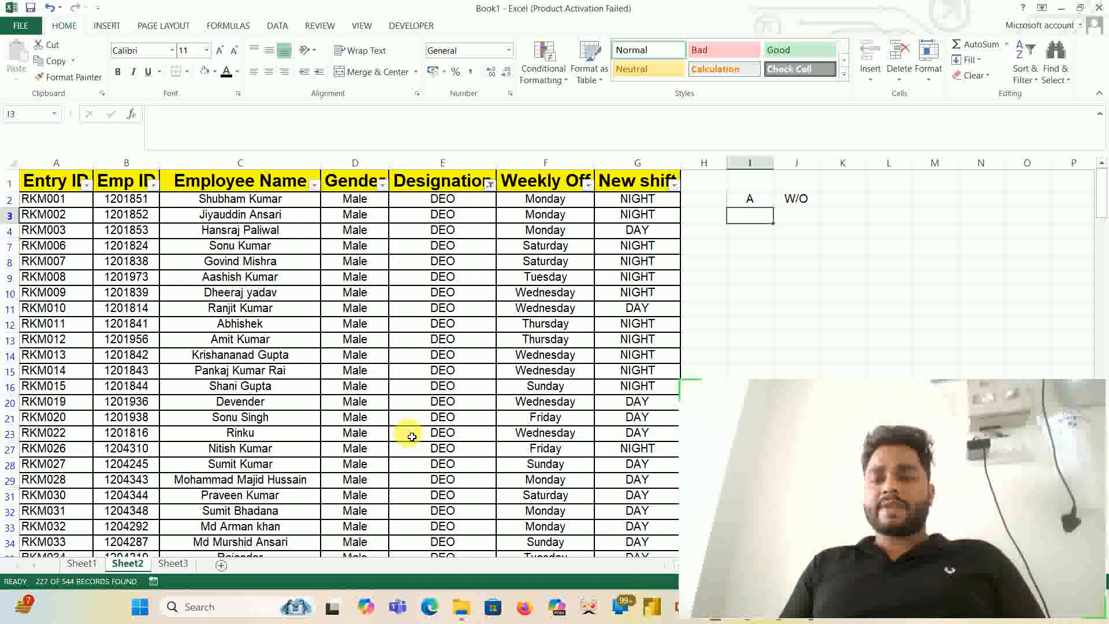
# - Add a conditional formatting rule to H1:O14 that gives cells containing the text A a custom solid red fill
pyautogui.moveTo(717, 182); pyautogui.dragTo(1045, 363)
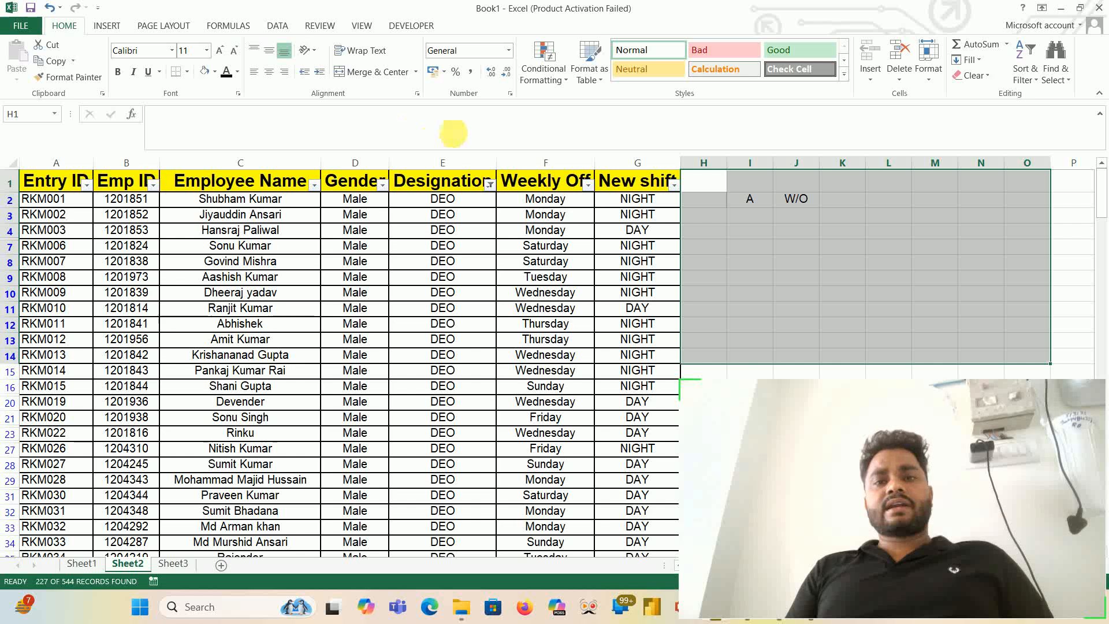
pyautogui.click(556, 79)
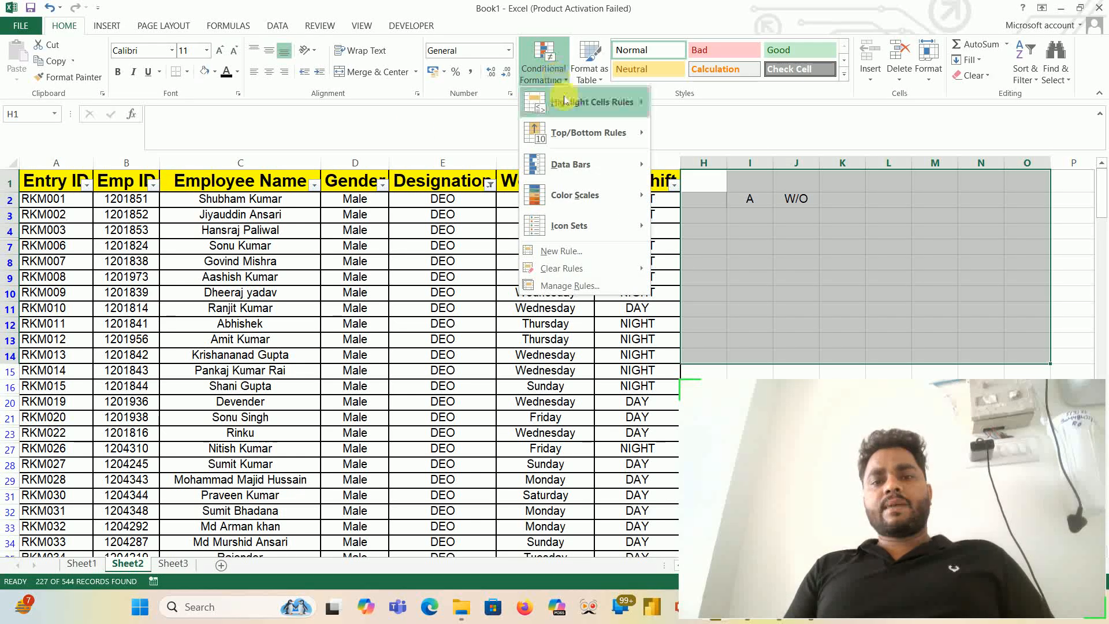
pyautogui.moveTo(568, 107)
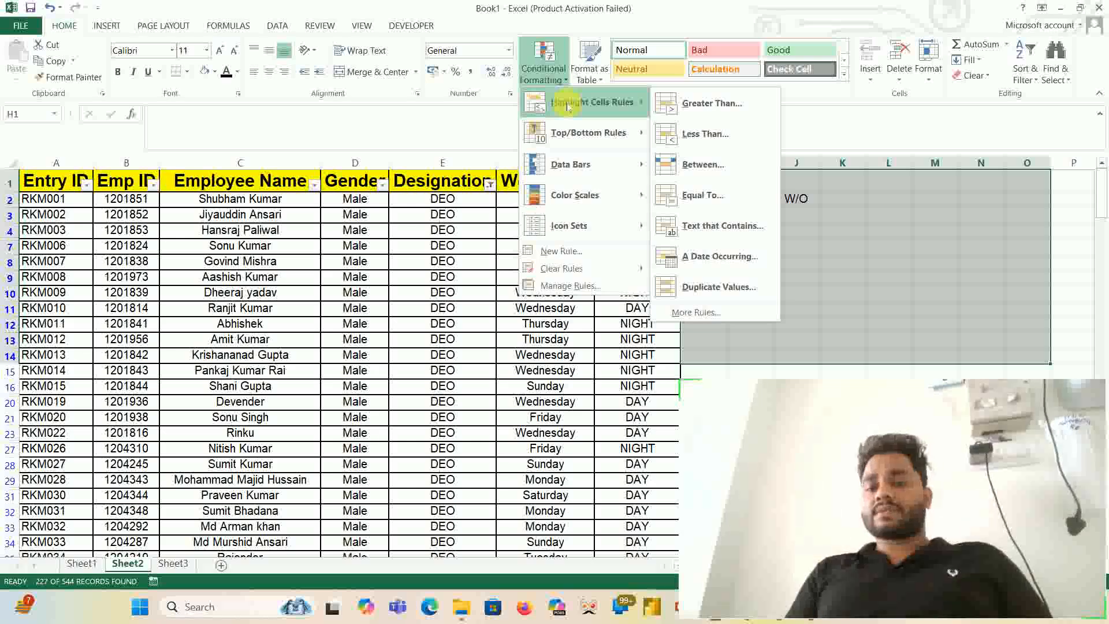
pyautogui.click(746, 227)
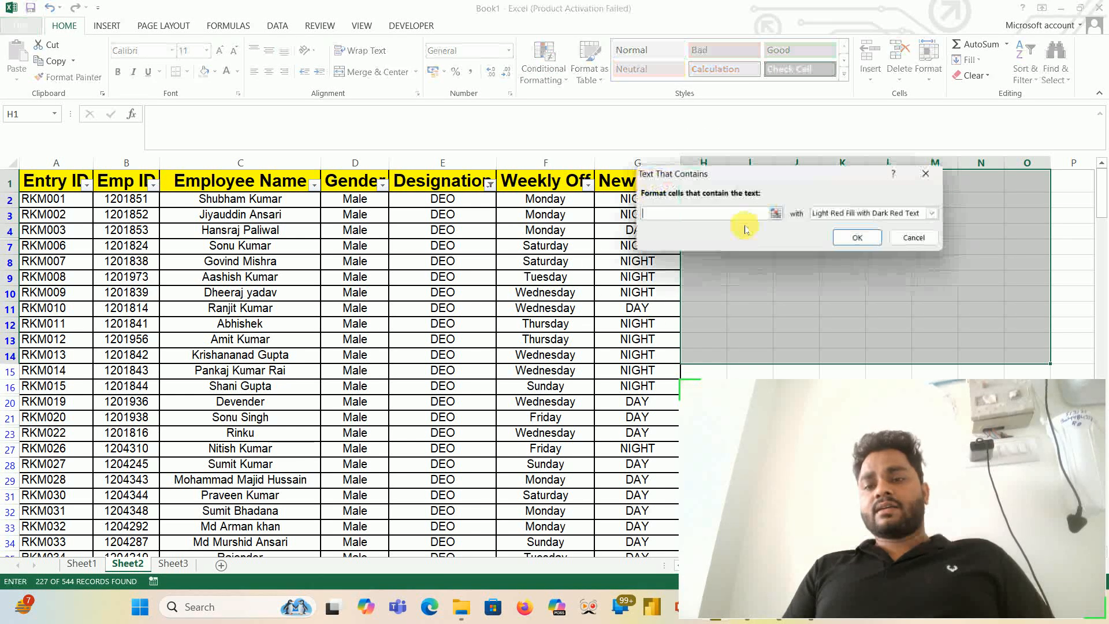
pyautogui.write('A')
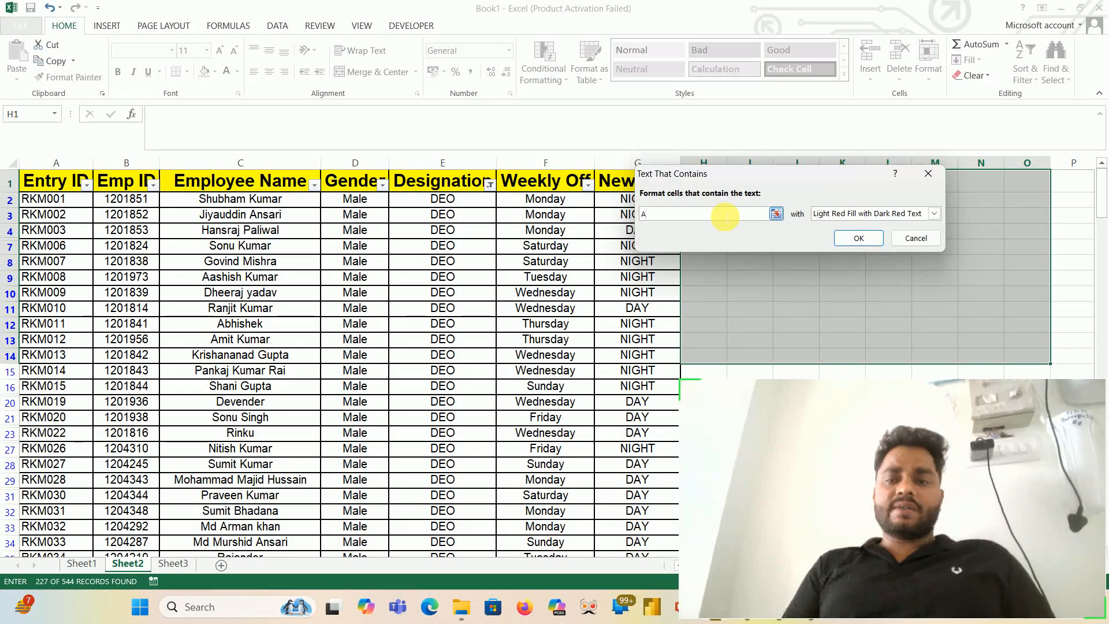
pyautogui.click(933, 215)
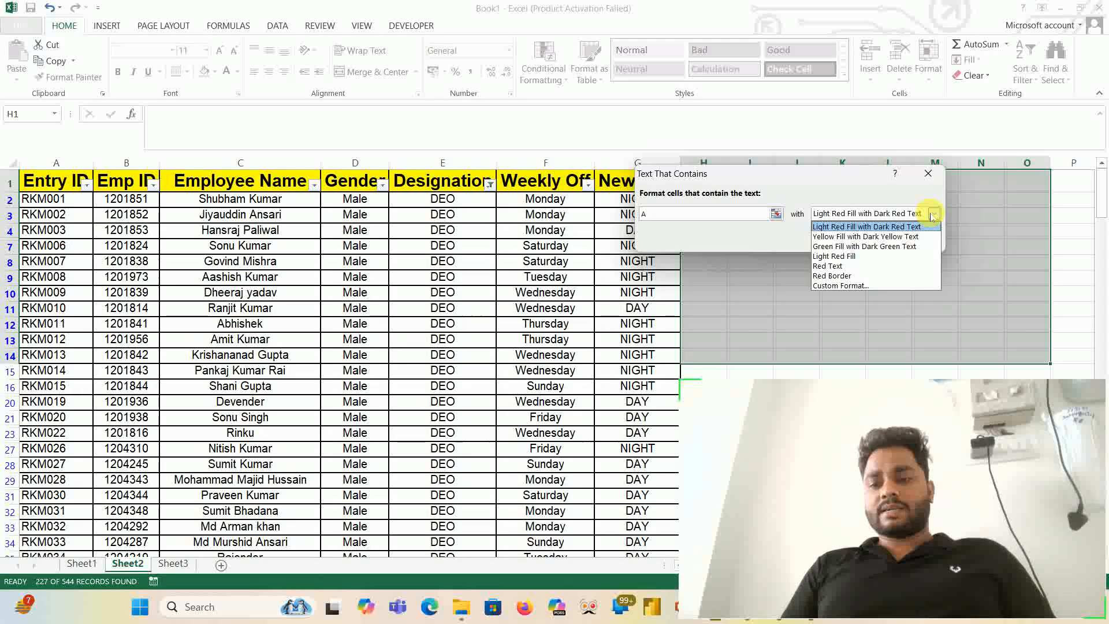
pyautogui.click(857, 286)
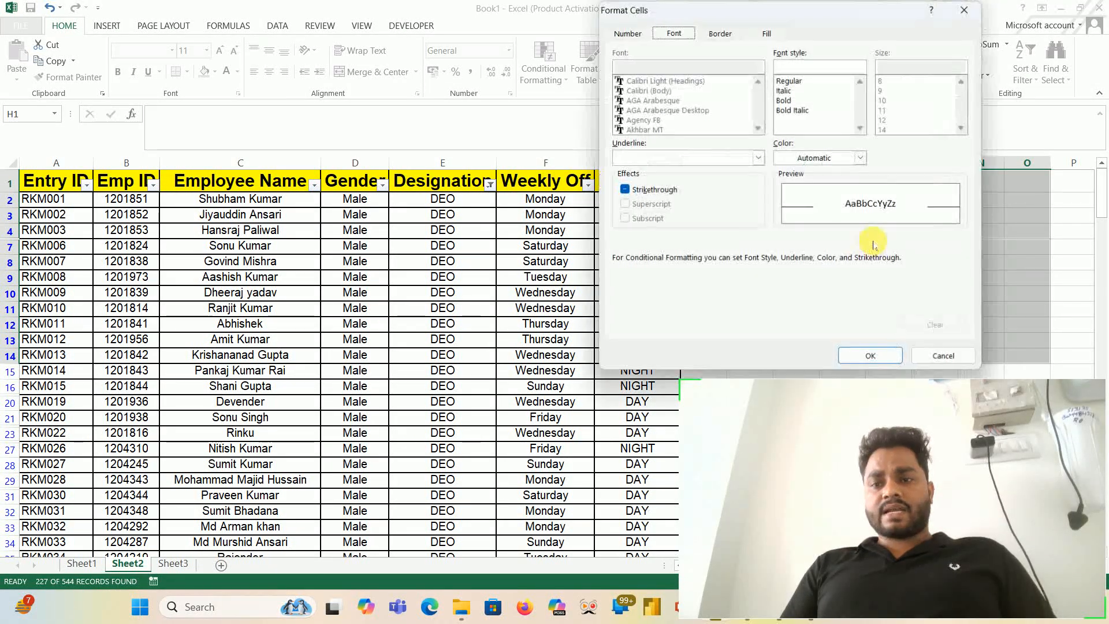
pyautogui.click(768, 33)
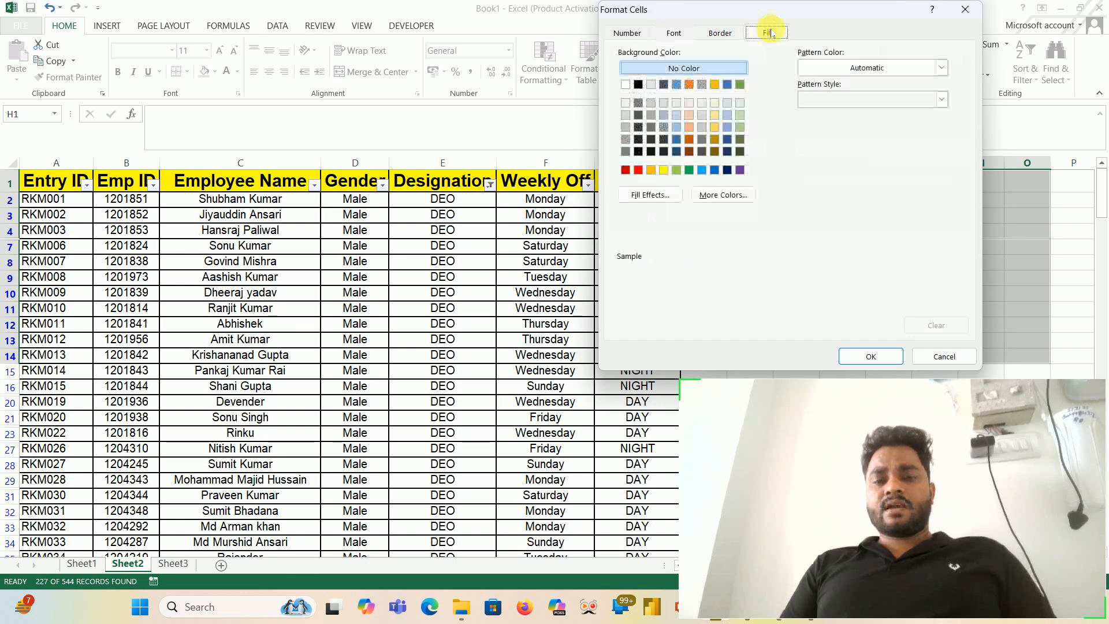
pyautogui.click(638, 170)
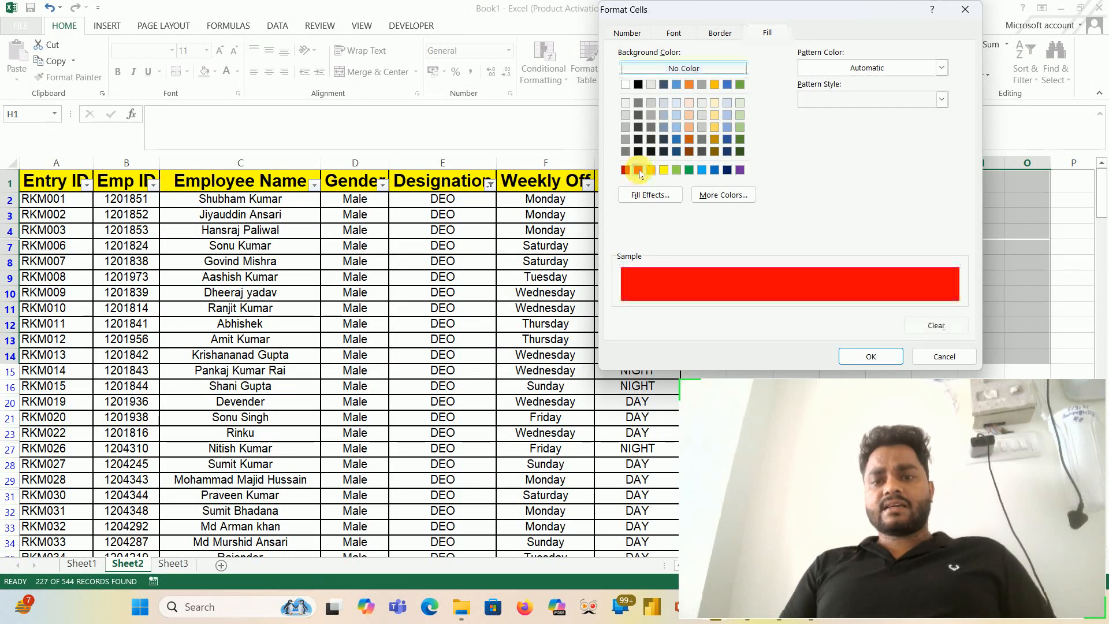
pyautogui.click(873, 355)
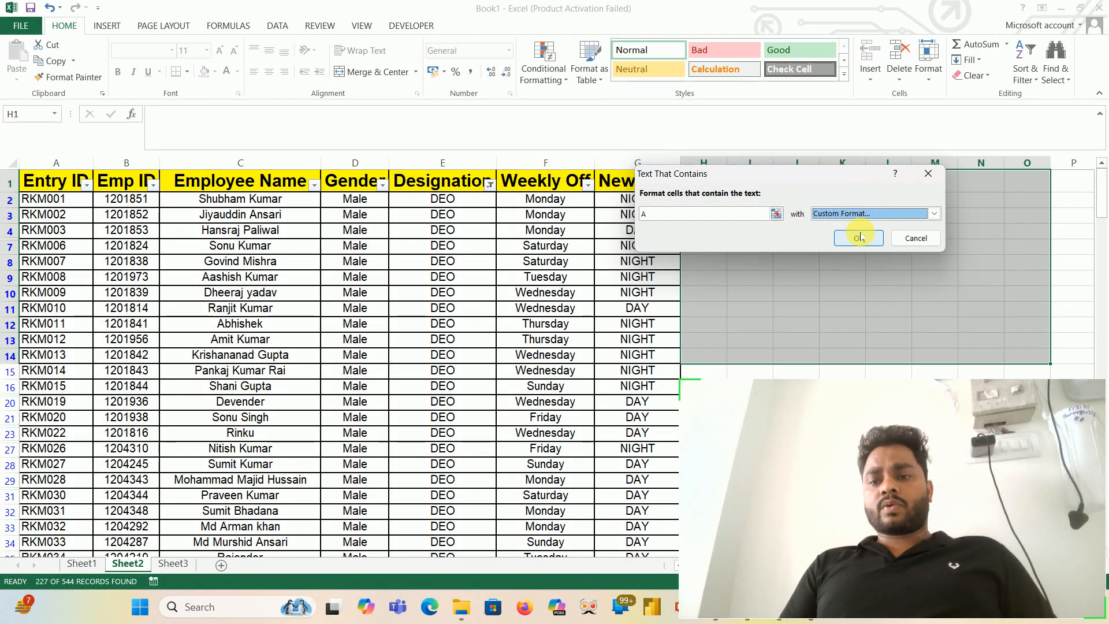
pyautogui.click(860, 238)
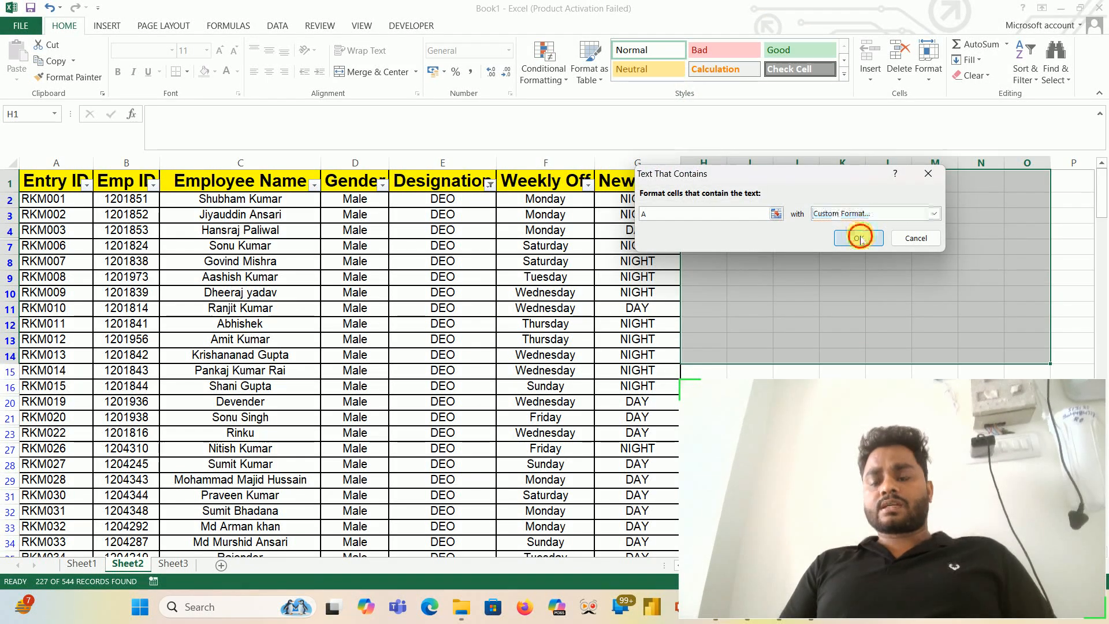
# - Enter A in cells I10 and N7 to test the red highlighting rule
pyautogui.click(773, 298)
pyautogui.write('A')
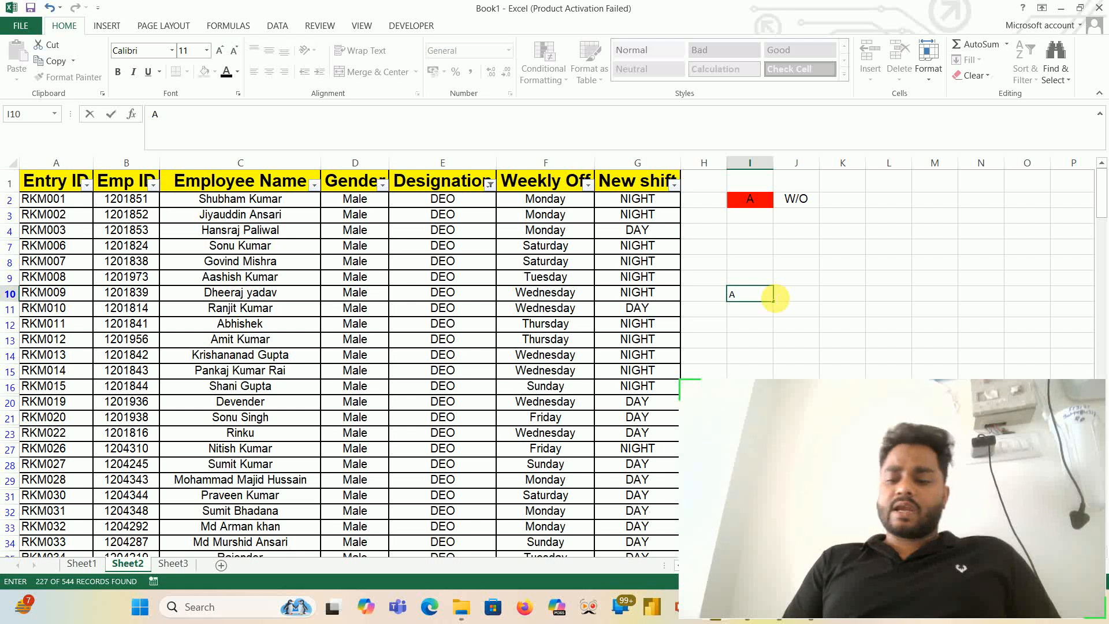
pyautogui.press('Return')
pyautogui.click(967, 253)
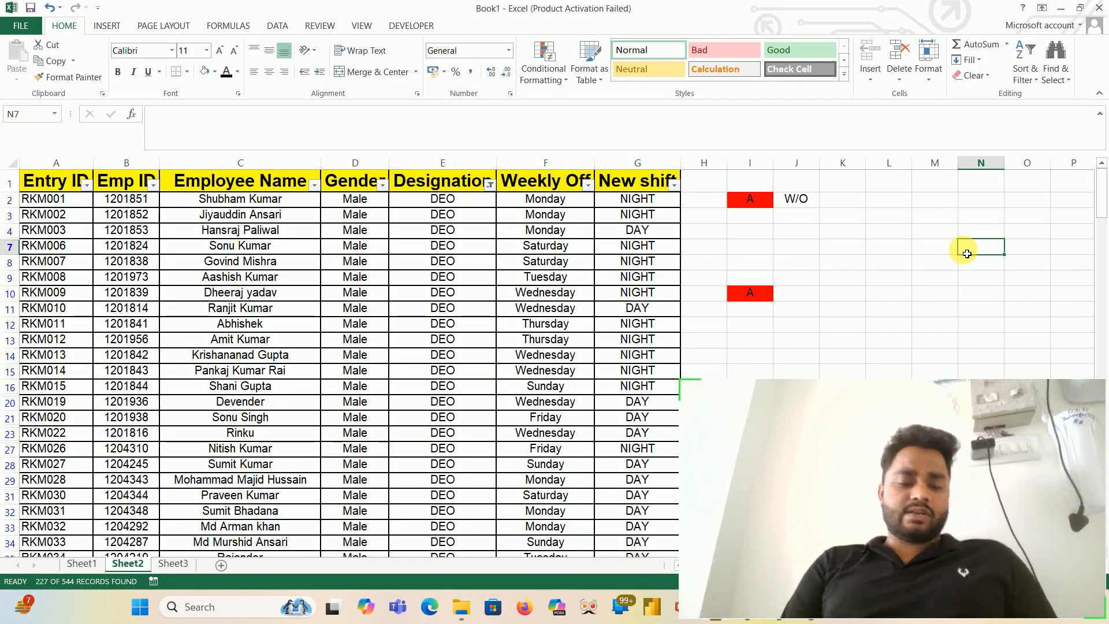
pyautogui.write('A')
pyautogui.press('Return')
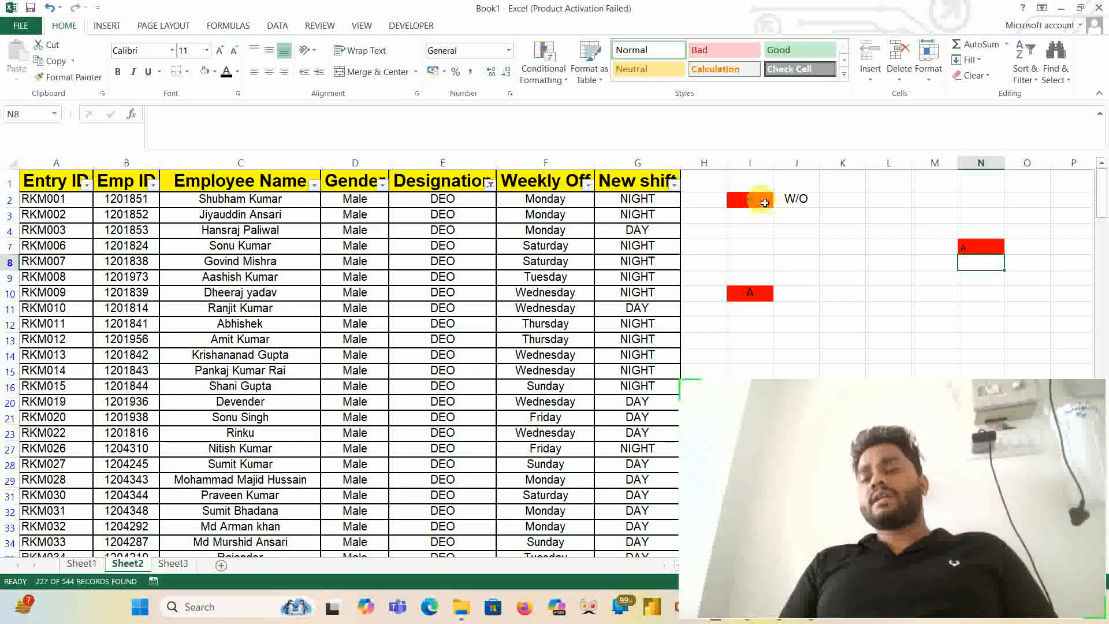
# - Set up a Text That Contains rule on I2:N10 for the text WO with a custom format
pyautogui.moveTo(750, 199); pyautogui.dragTo(978, 295)
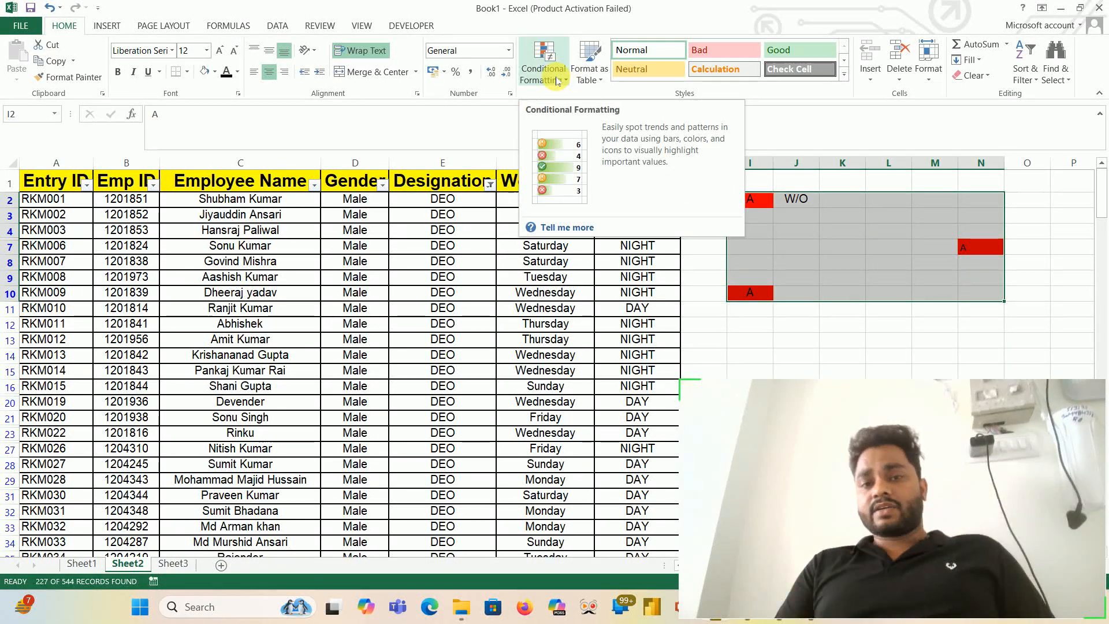
pyautogui.click(558, 81)
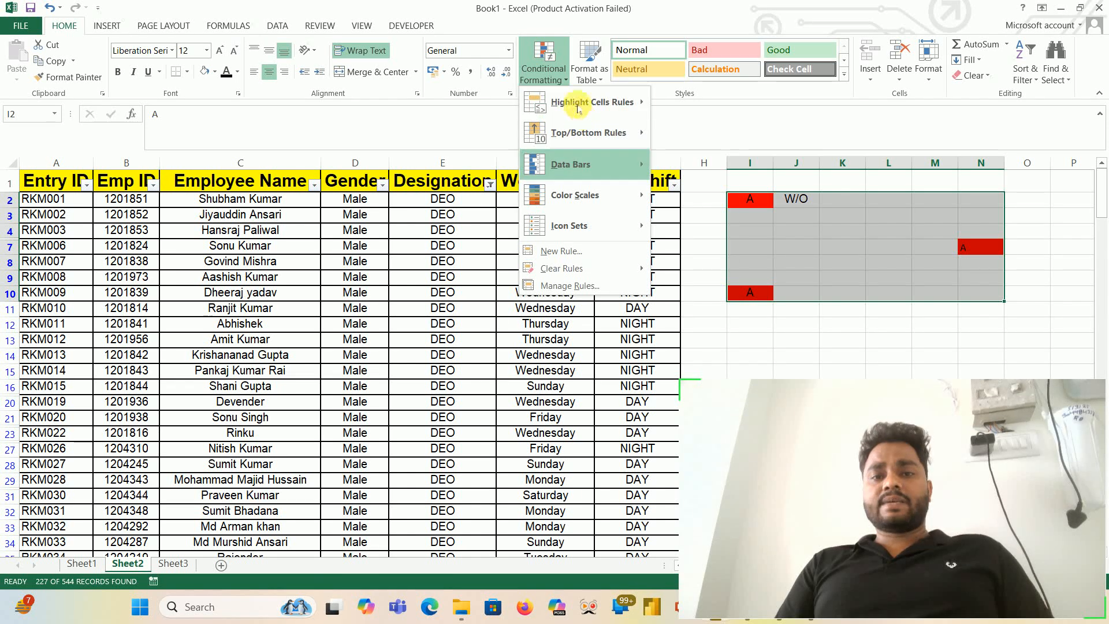
pyautogui.moveTo(583, 103)
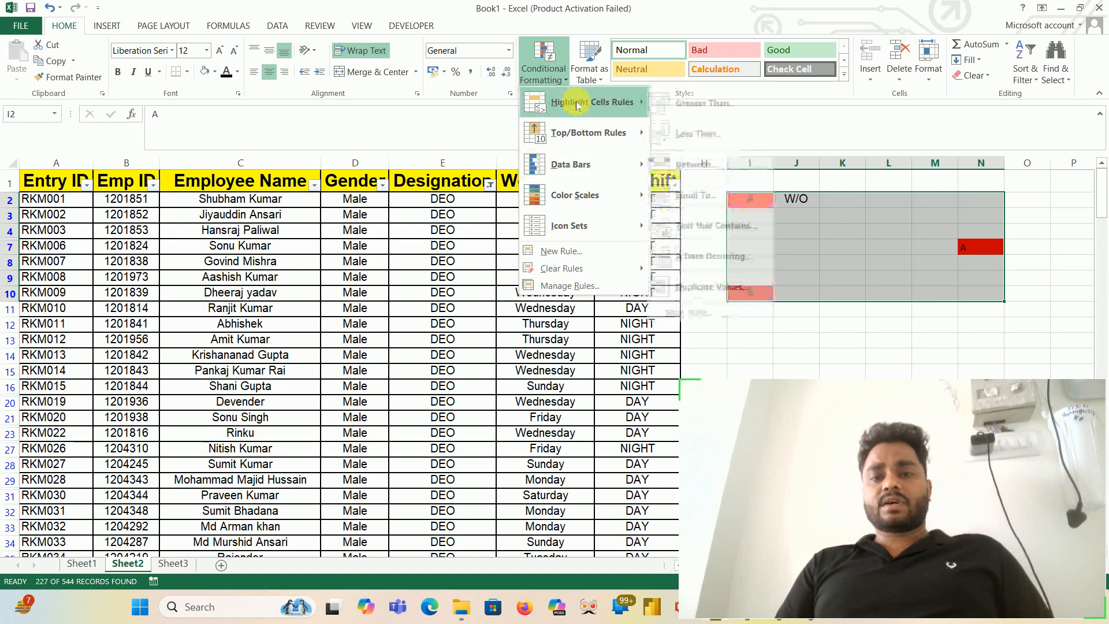
pyautogui.click(698, 227)
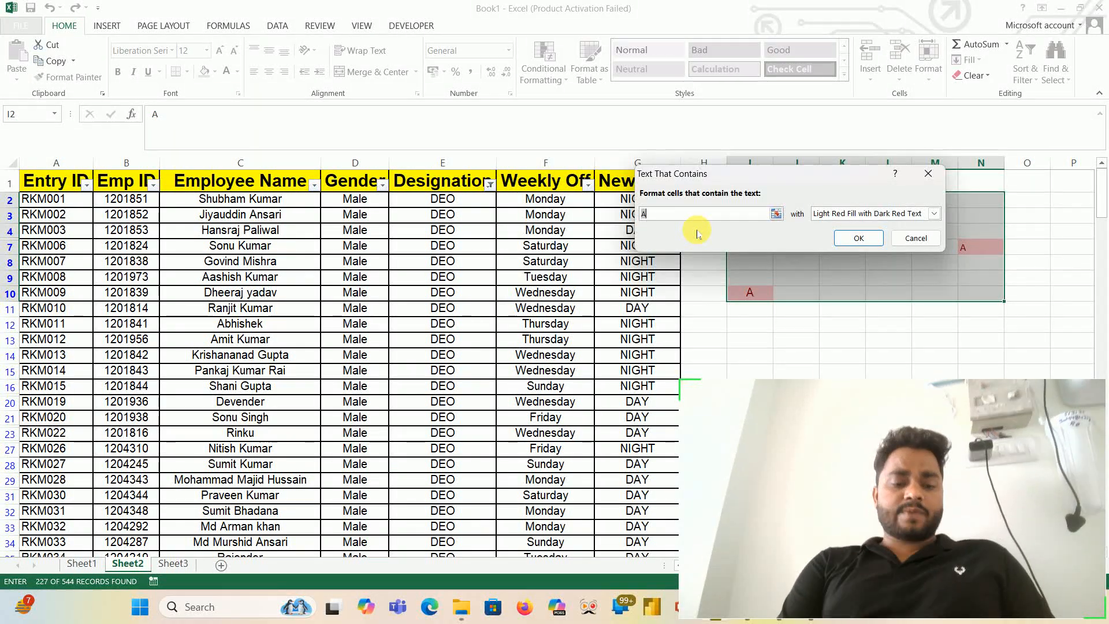
pyautogui.write('WO')
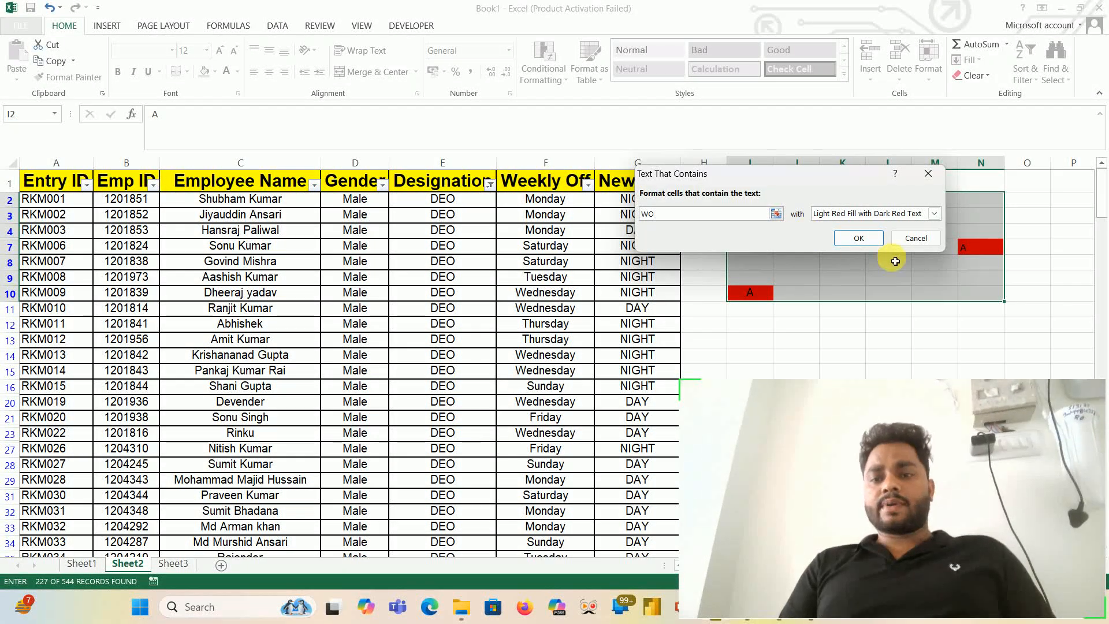
pyautogui.click(934, 215)
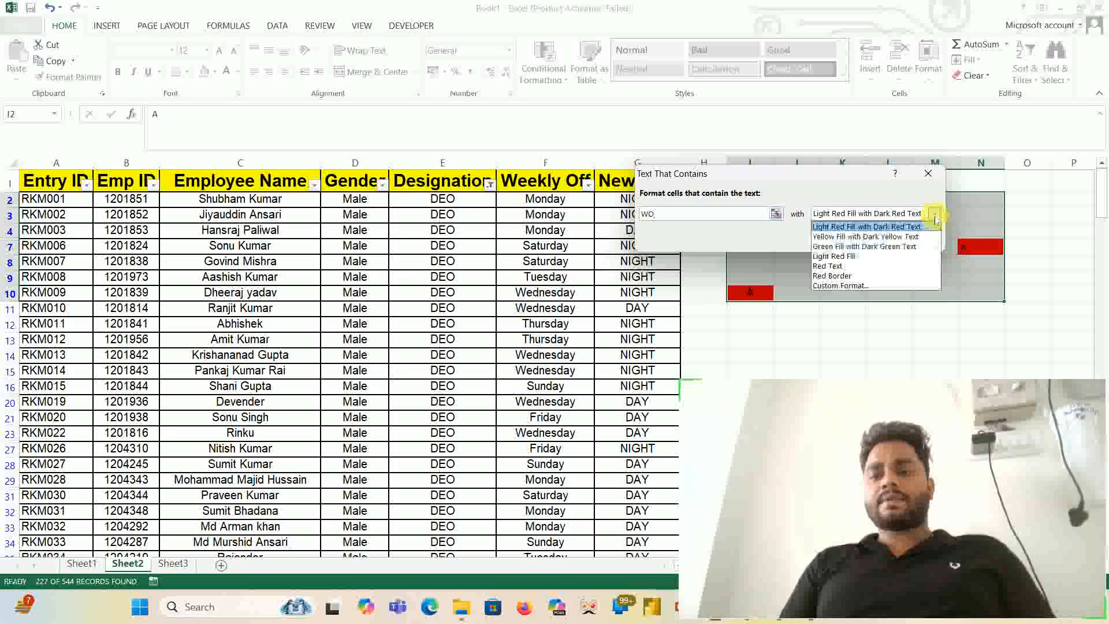
pyautogui.click(866, 286)
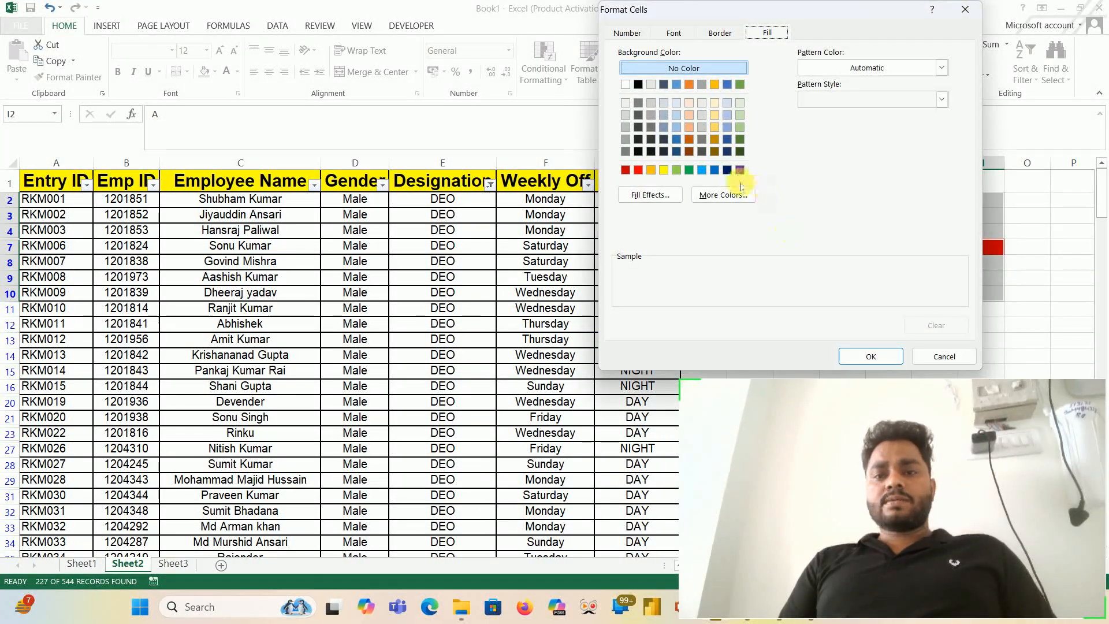
# - Give the WO rule a two-color gradient fill from yellow to white with Diagonal up shading, and apply the rule
pyautogui.click(653, 194)
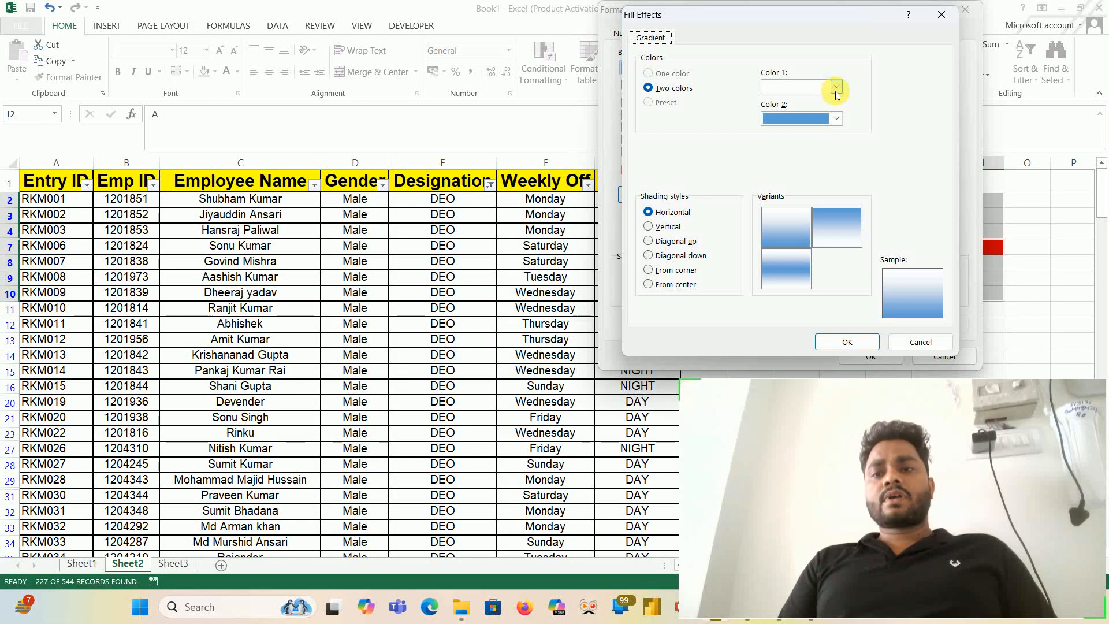
pyautogui.click(836, 87)
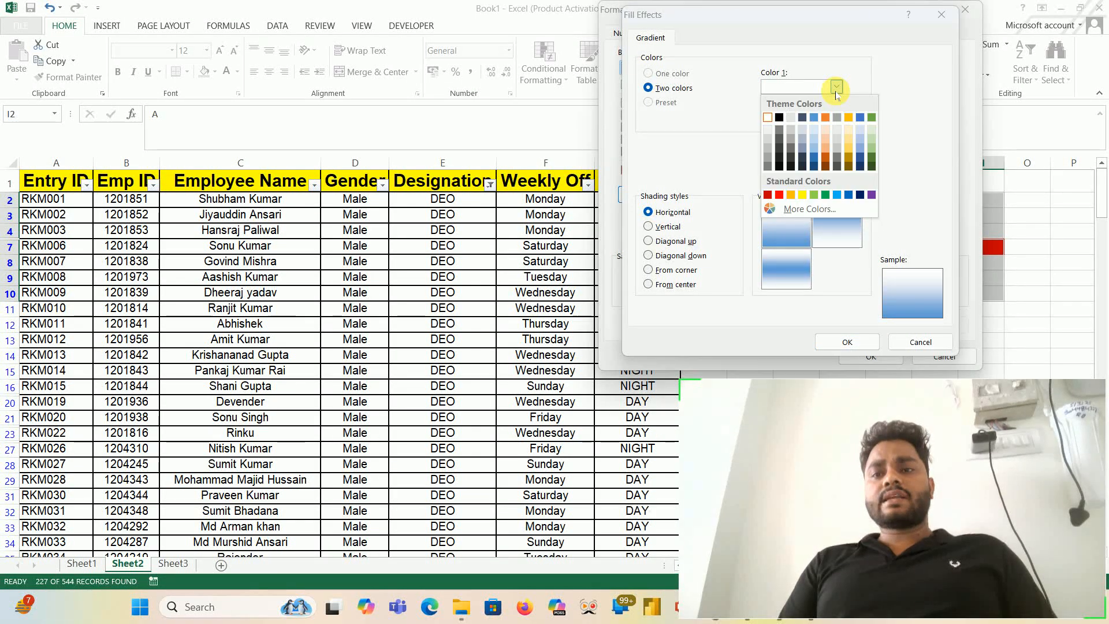
pyautogui.click(779, 195)
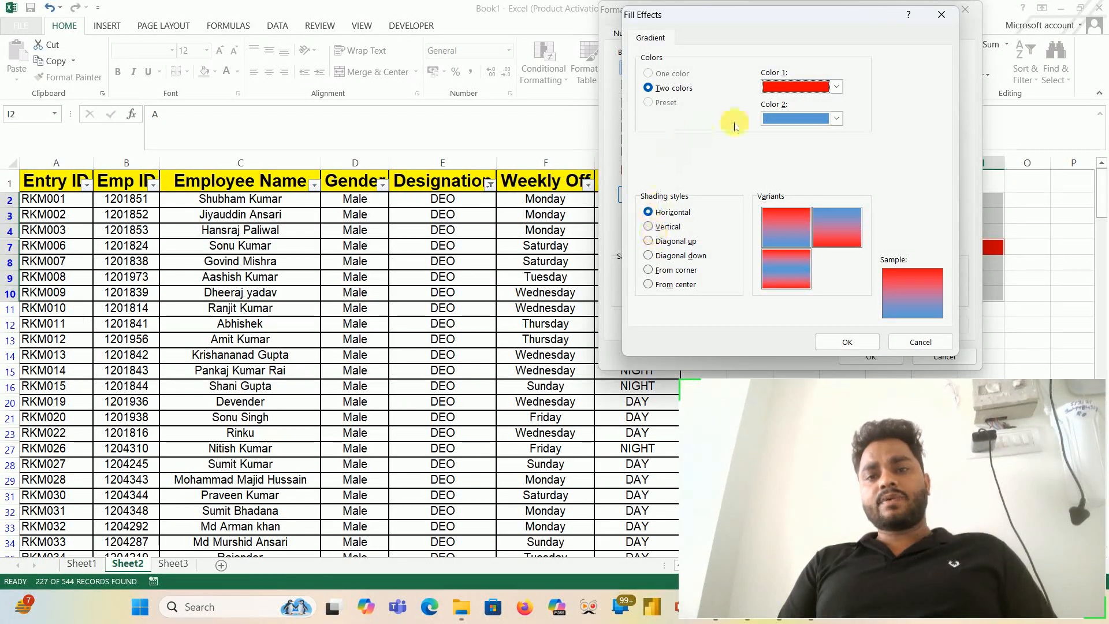
pyautogui.click(836, 117)
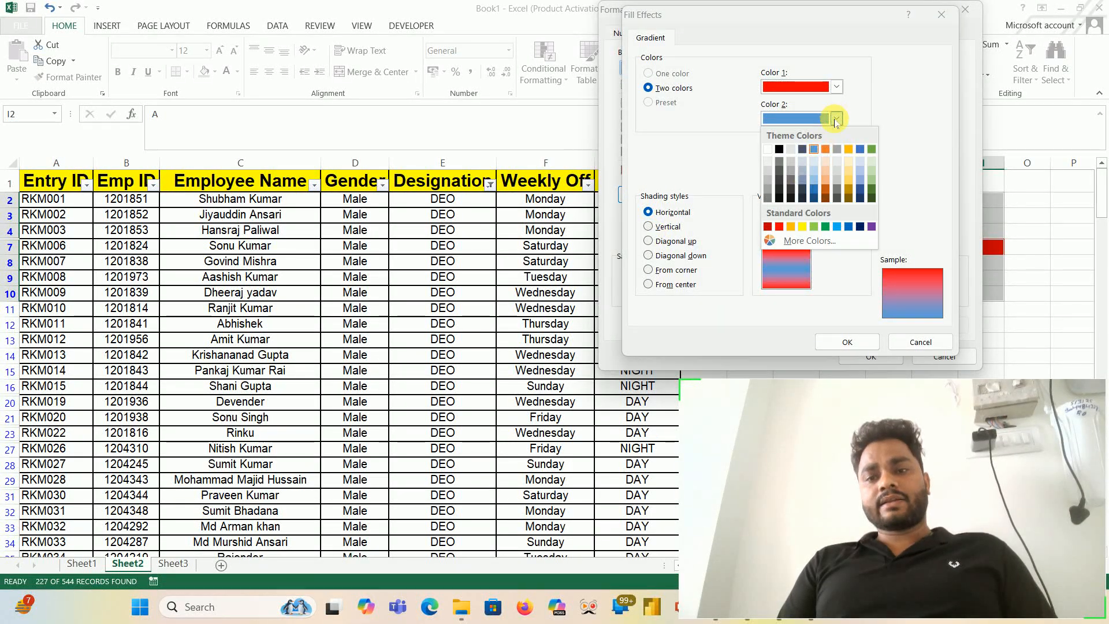
pyautogui.click(767, 149)
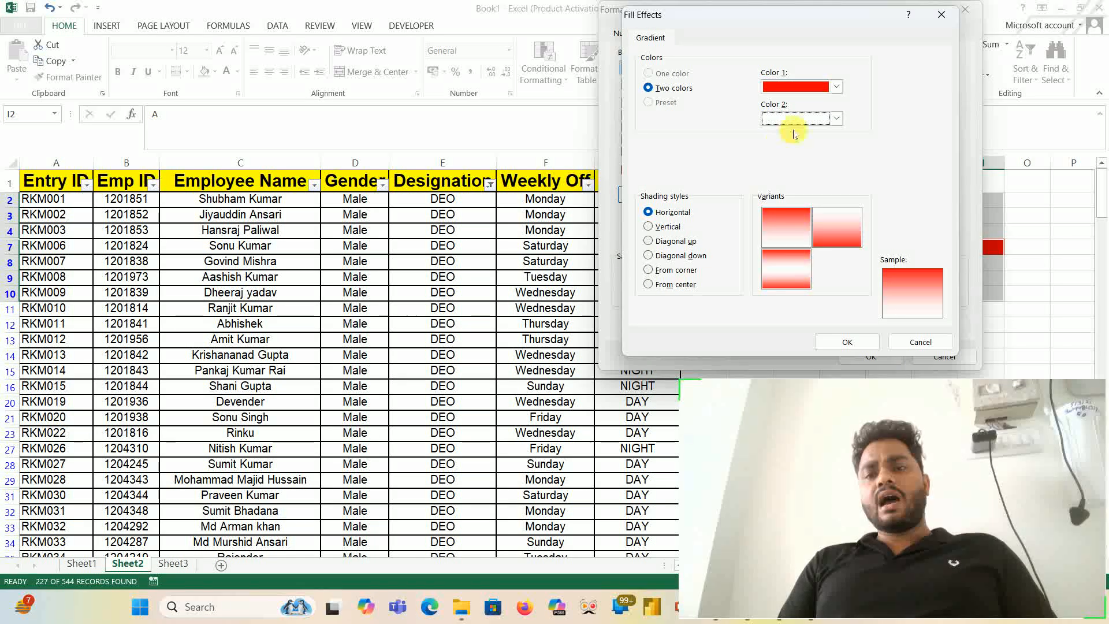
pyautogui.click(836, 86)
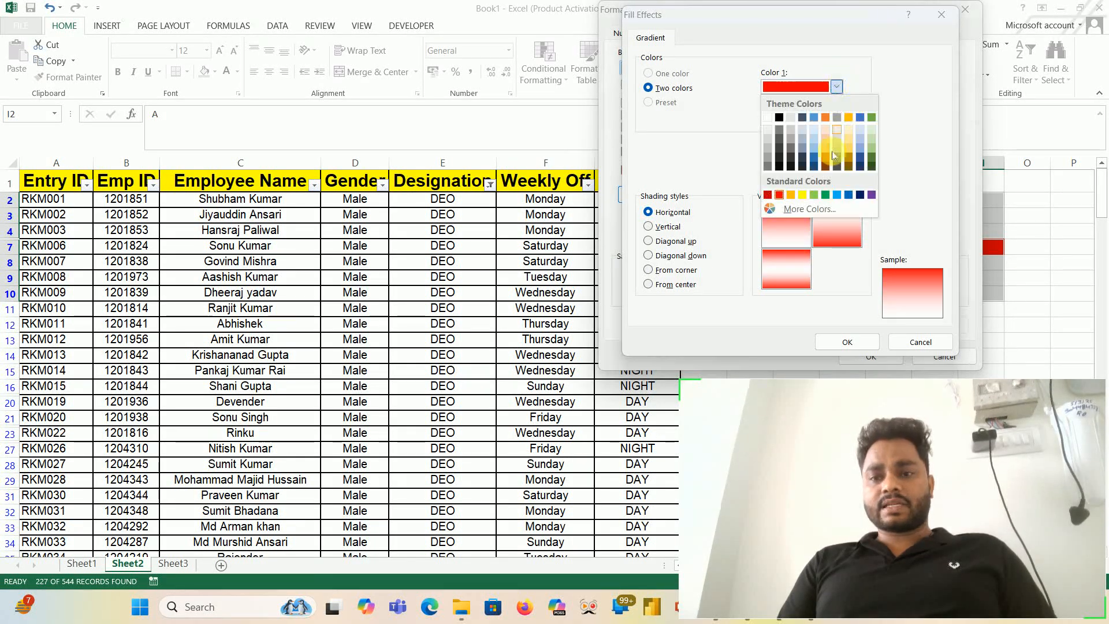
pyautogui.click(803, 194)
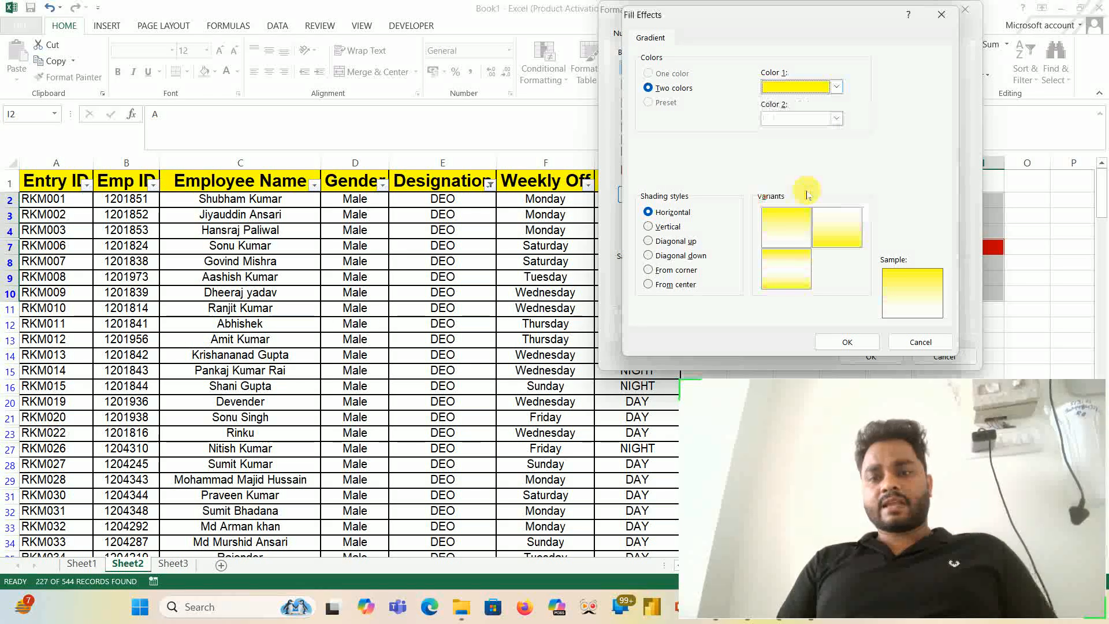
pyautogui.click(663, 247)
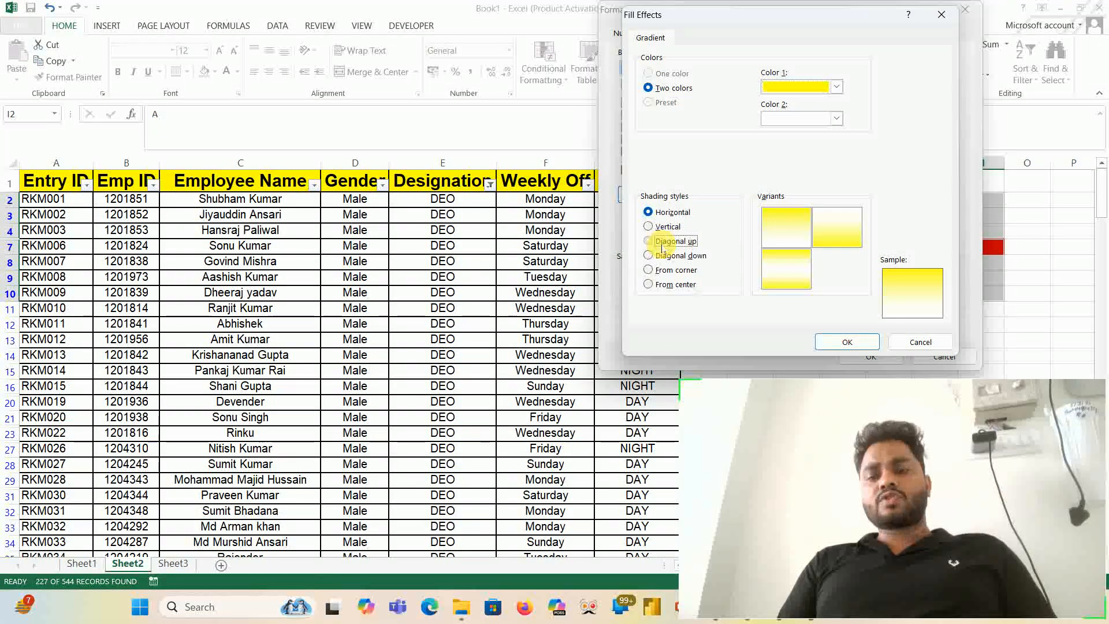
pyautogui.click(862, 342)
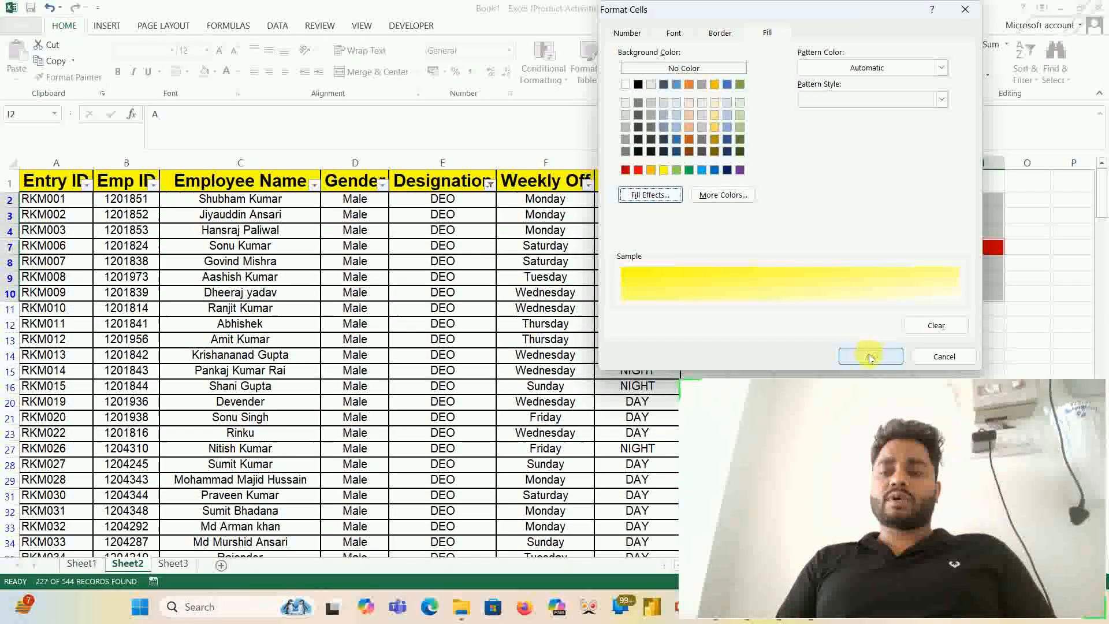
pyautogui.click(870, 355)
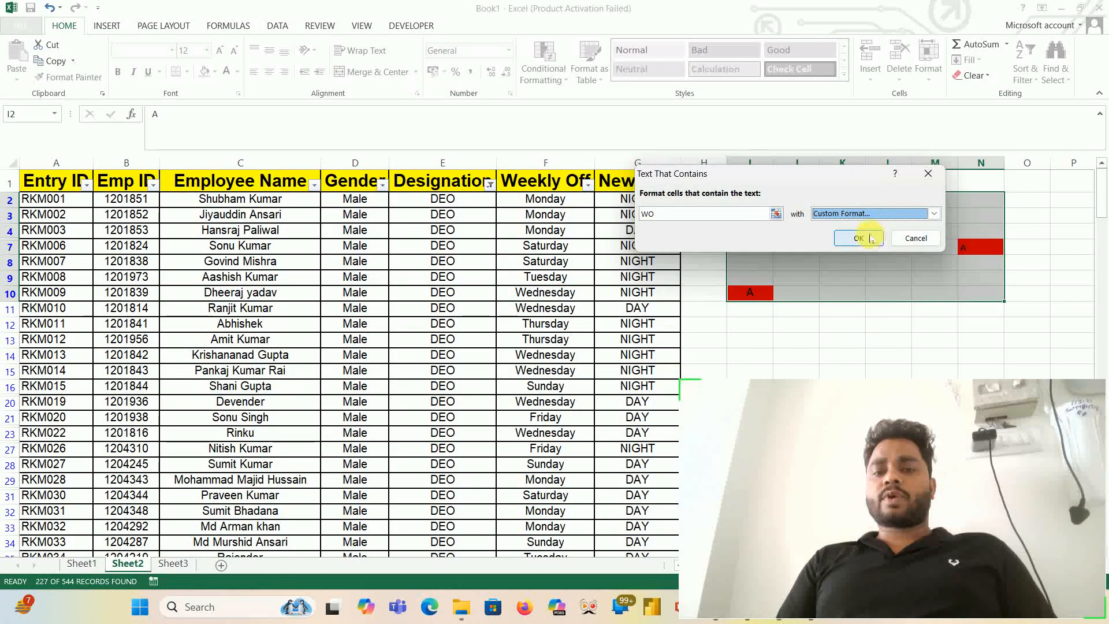
pyautogui.click(858, 238)
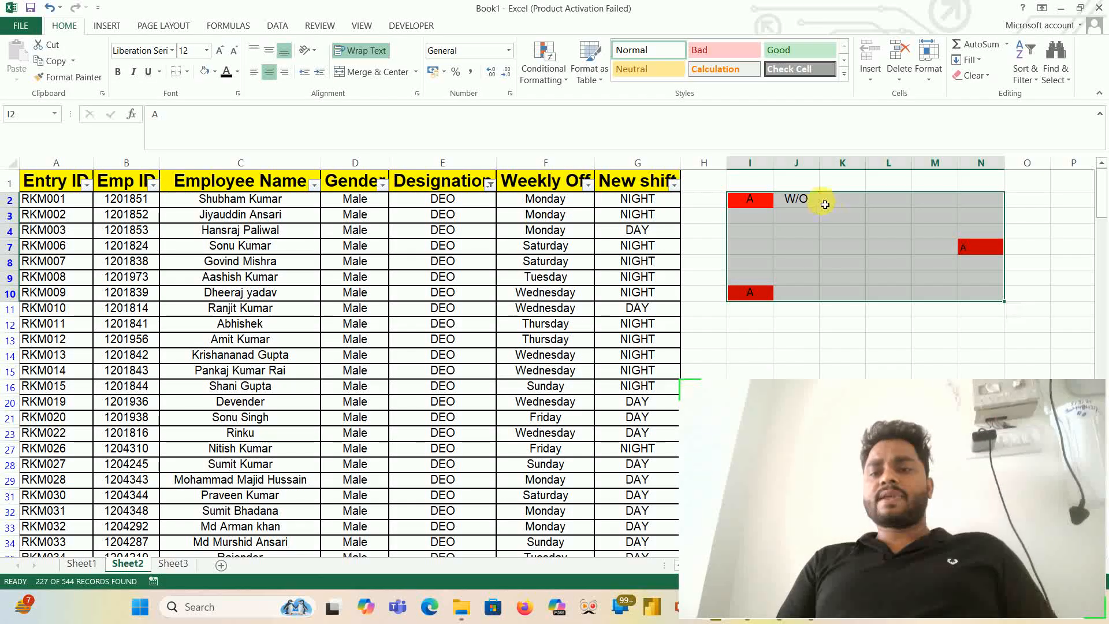
# - Replace the text in cell J2 with WO so it matches the gradient rule
pyautogui.click(817, 202)
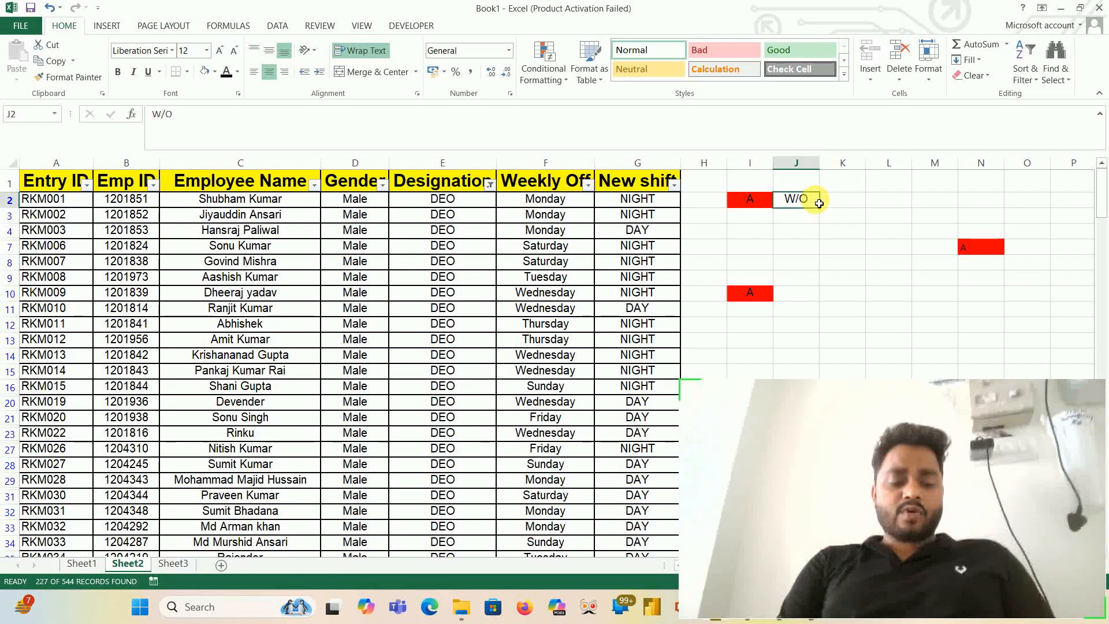
pyautogui.write('W')
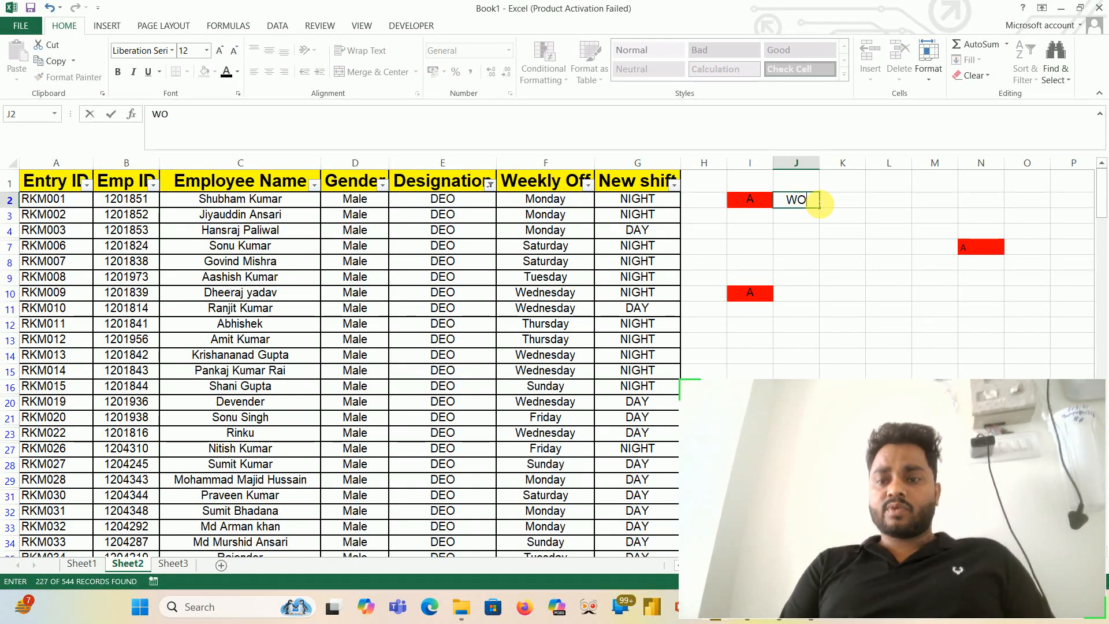
pyautogui.press('Return')
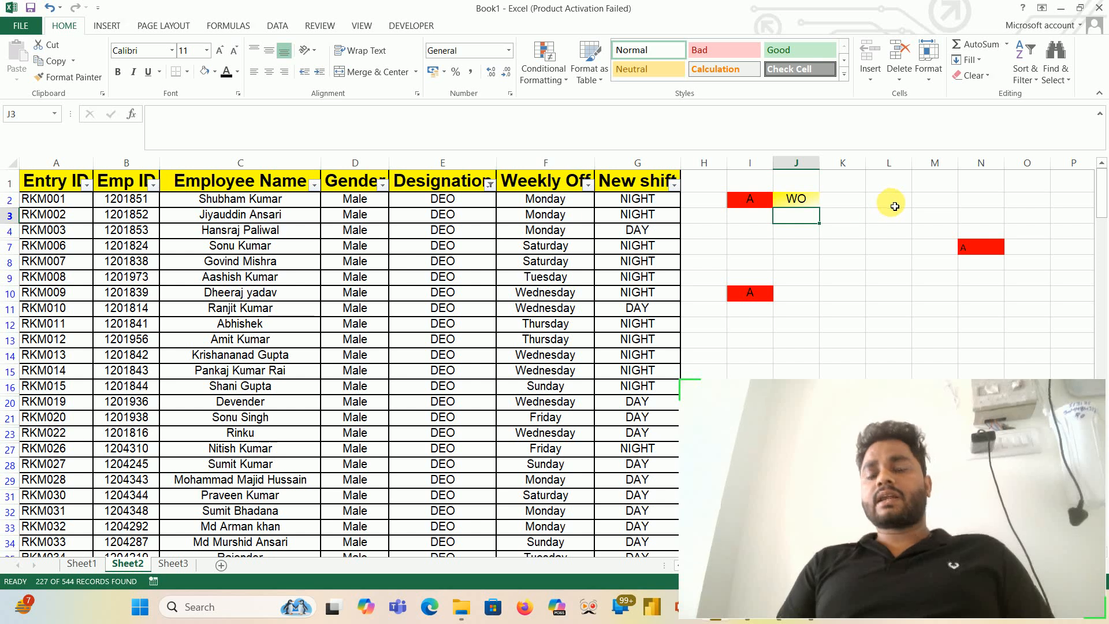
# - Remove the filter from the employee table and set DEO as the search text for a find-and-replace
pyautogui.click(895, 207)
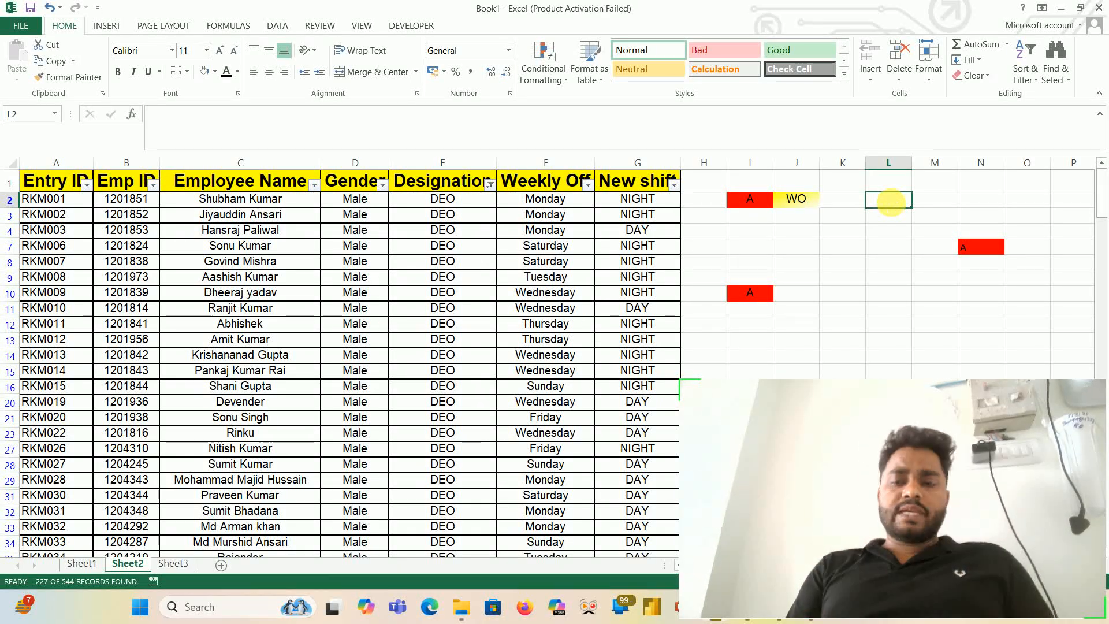
pyautogui.hotkey('ctrl', 'shift', 'l')
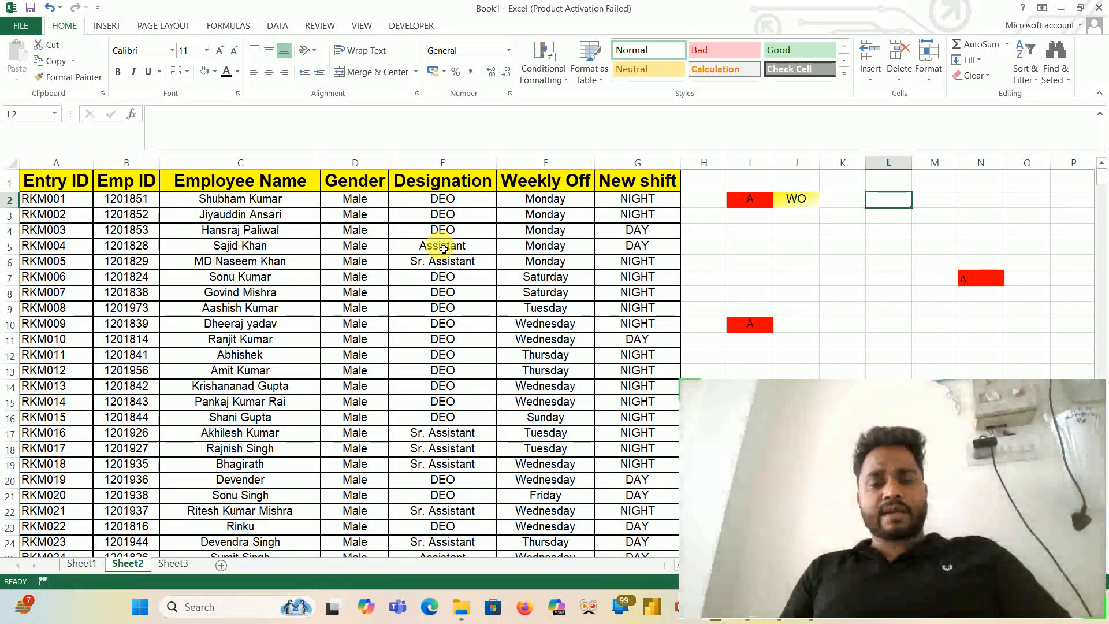
pyautogui.hotkey('ctrl', 'f')
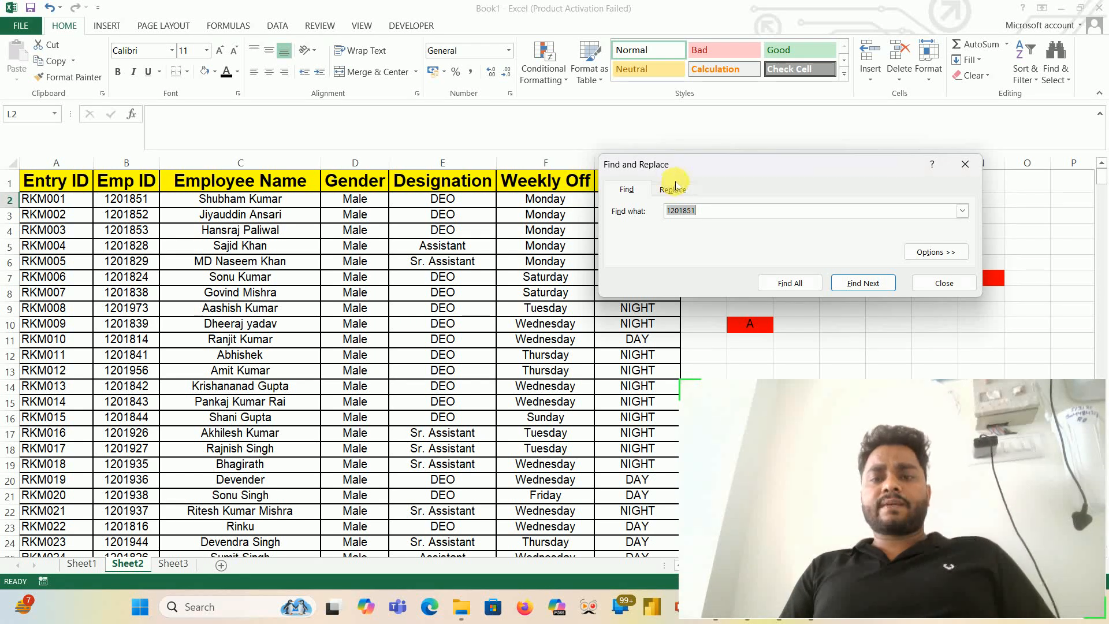
pyautogui.click(676, 188)
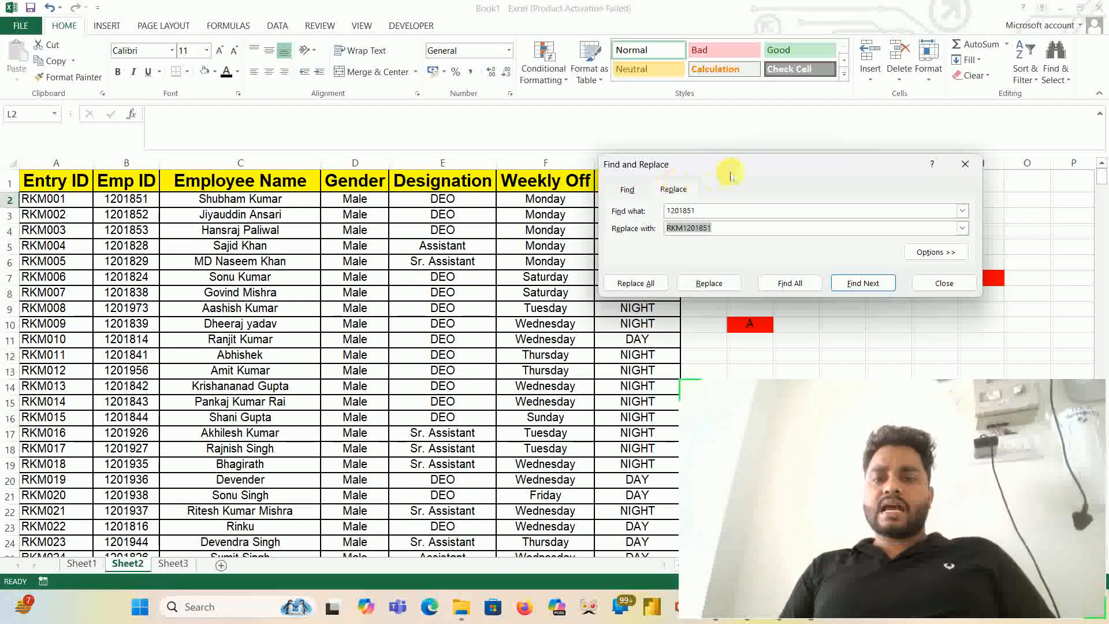
pyautogui.moveTo(733, 175); pyautogui.dragTo(495, 171)
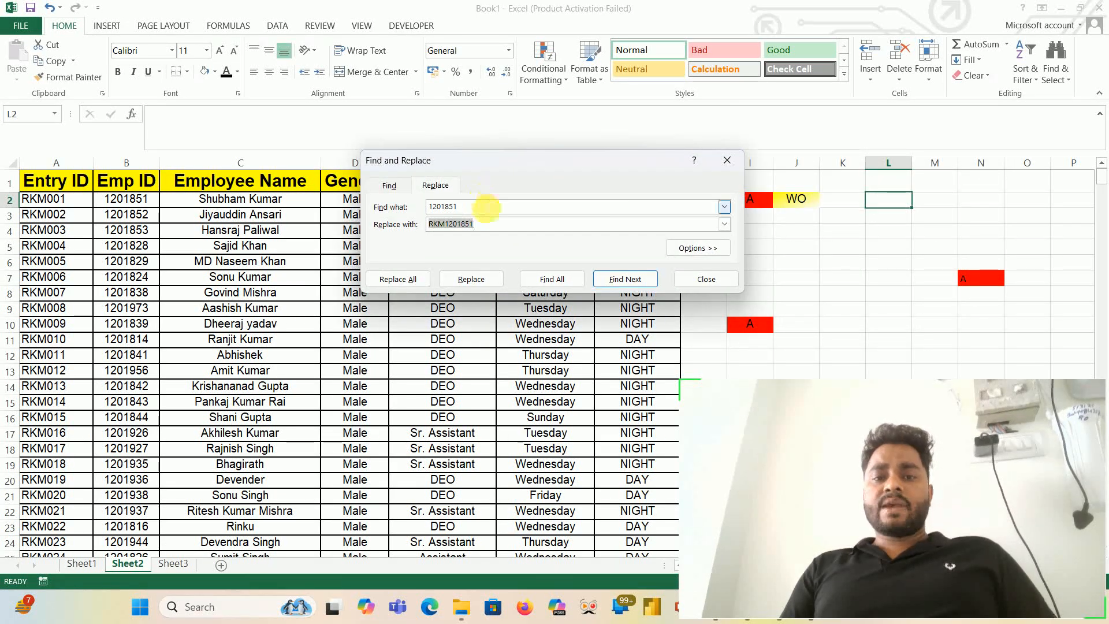
pyautogui.doubleClick(487, 208)
pyautogui.click(486, 208)
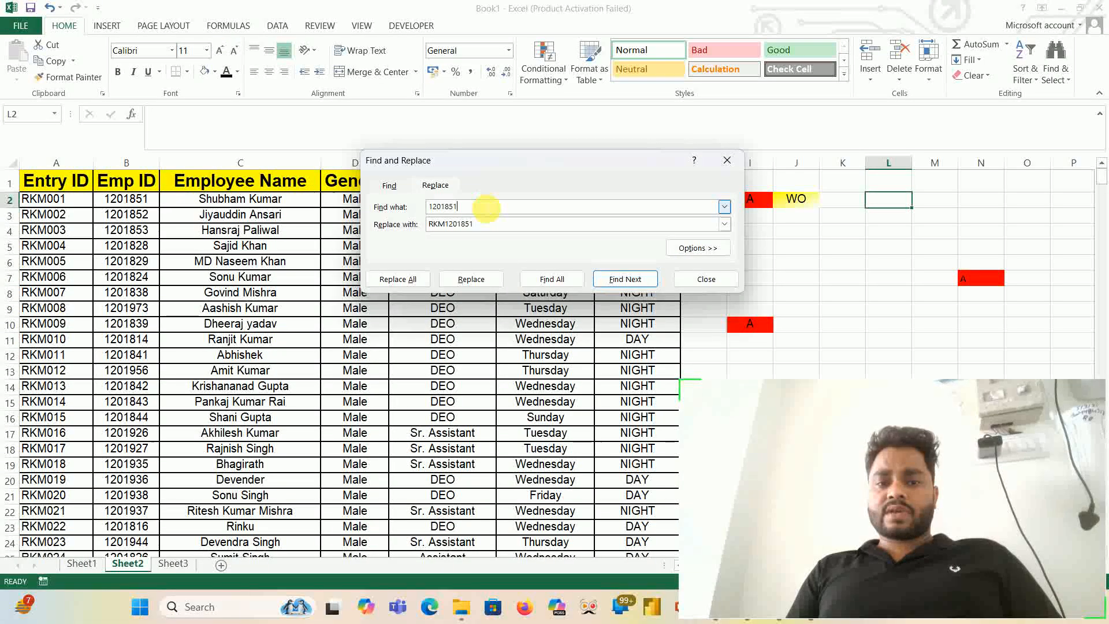
pyautogui.press('BackSpace')
pyautogui.press('BackSpace')
pyautogui.press('BackSpace')
pyautogui.press('BackSpace')
pyautogui.press('BackSpace')
pyautogui.press('BackSpace')
pyautogui.press('BackSpace')
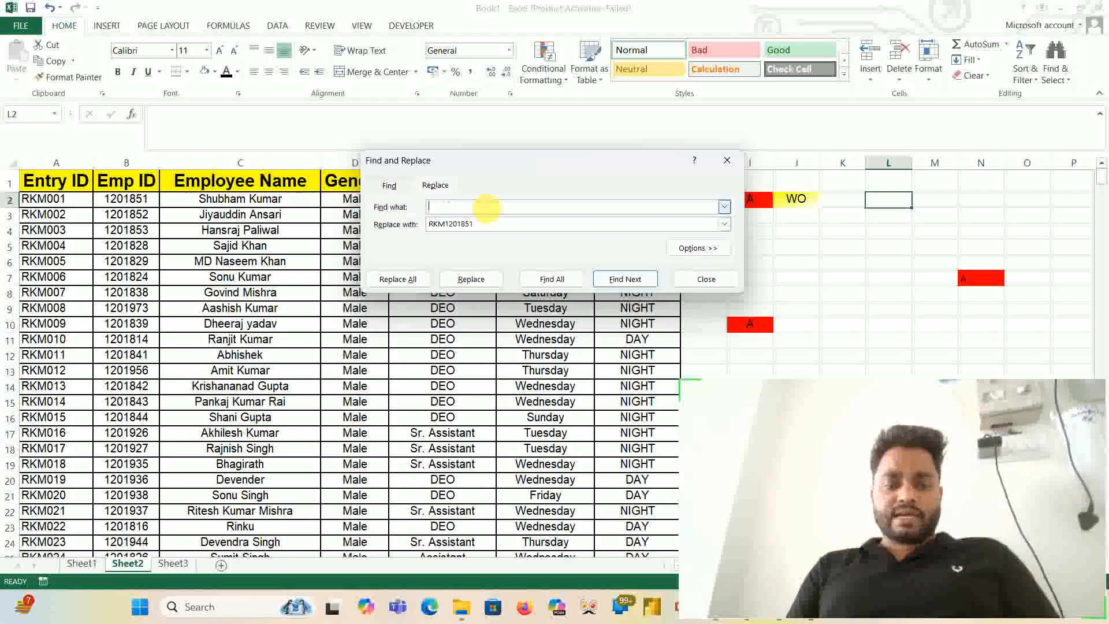
pyautogui.write('DEO')
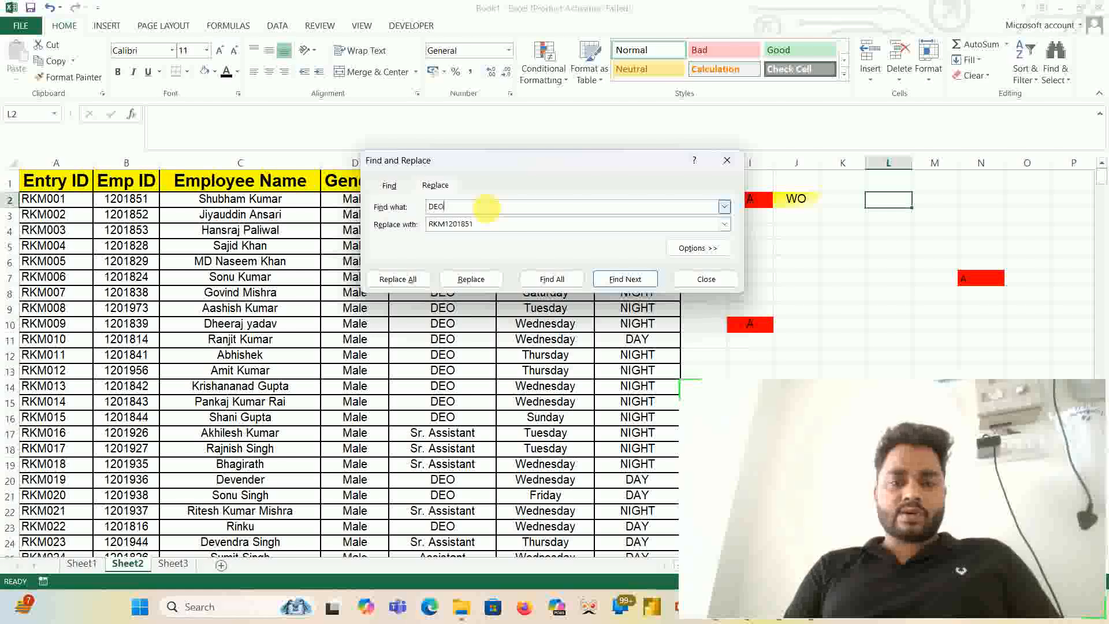
# - Set the replacement text to MDEO and replace every occurrence of DEO in the sheet
pyautogui.moveTo(537, 160); pyautogui.dragTo(384, 154)
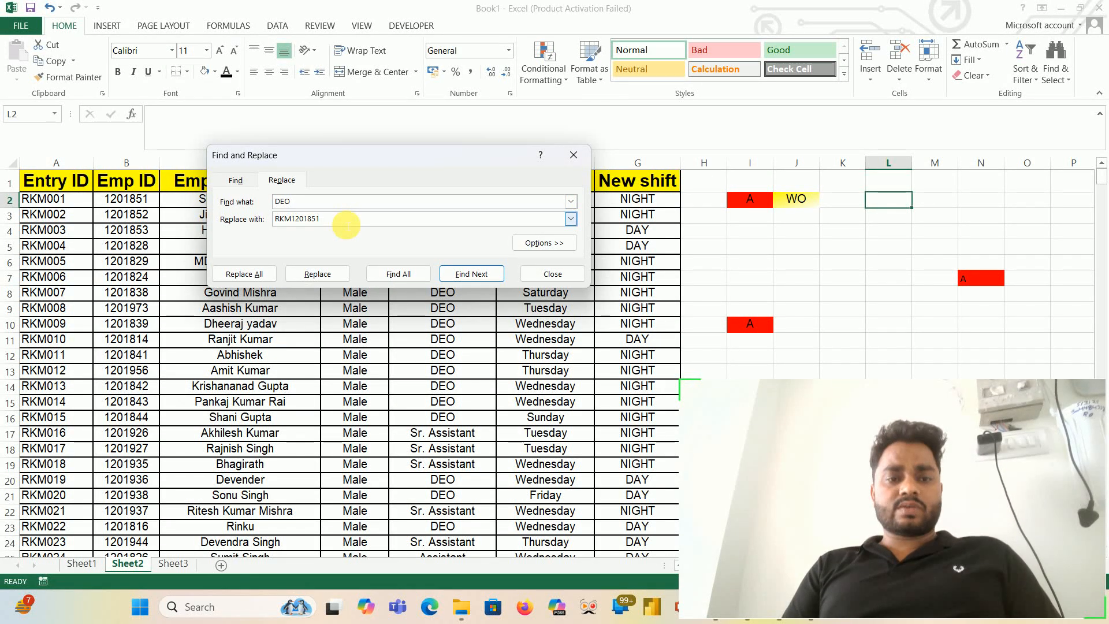
pyautogui.doubleClick(346, 224)
pyautogui.press('BackSpace')
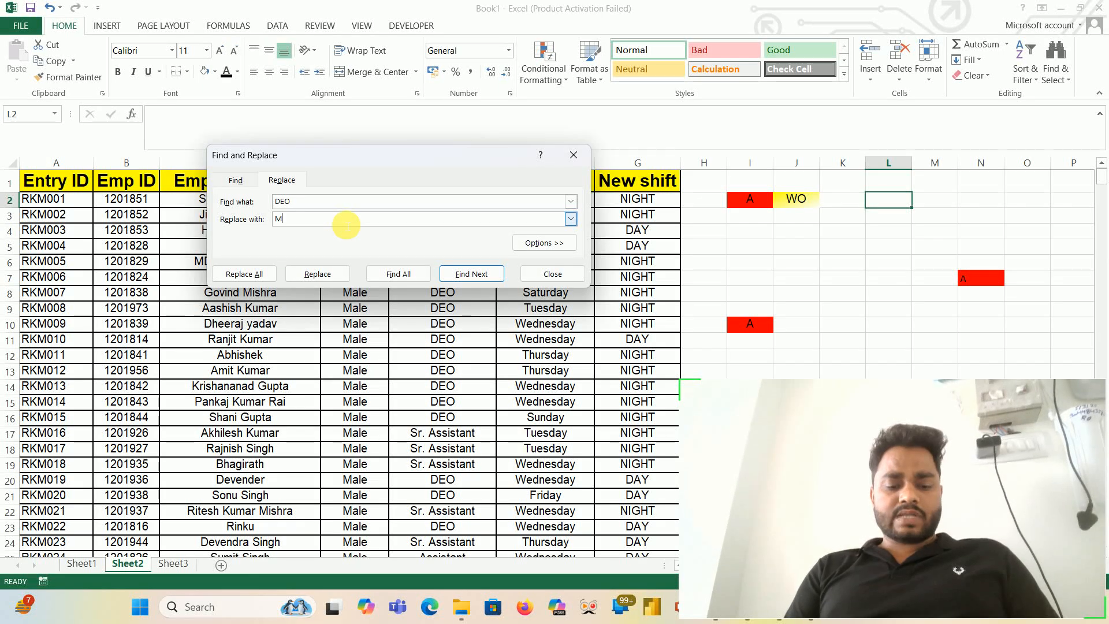
pyautogui.write('MDEO')
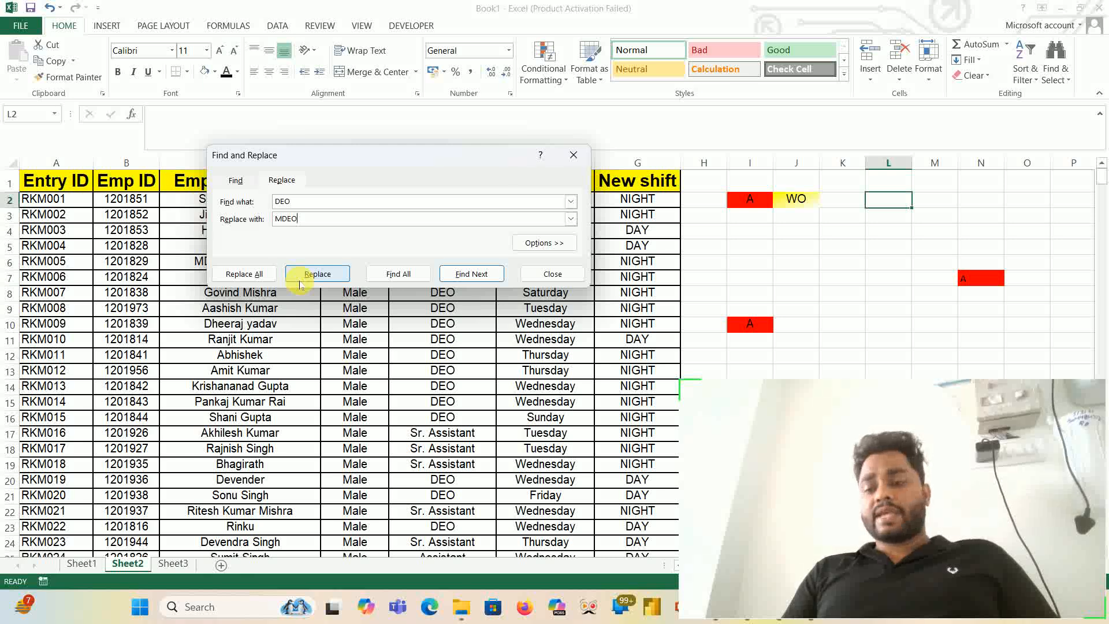
pyautogui.click(263, 278)
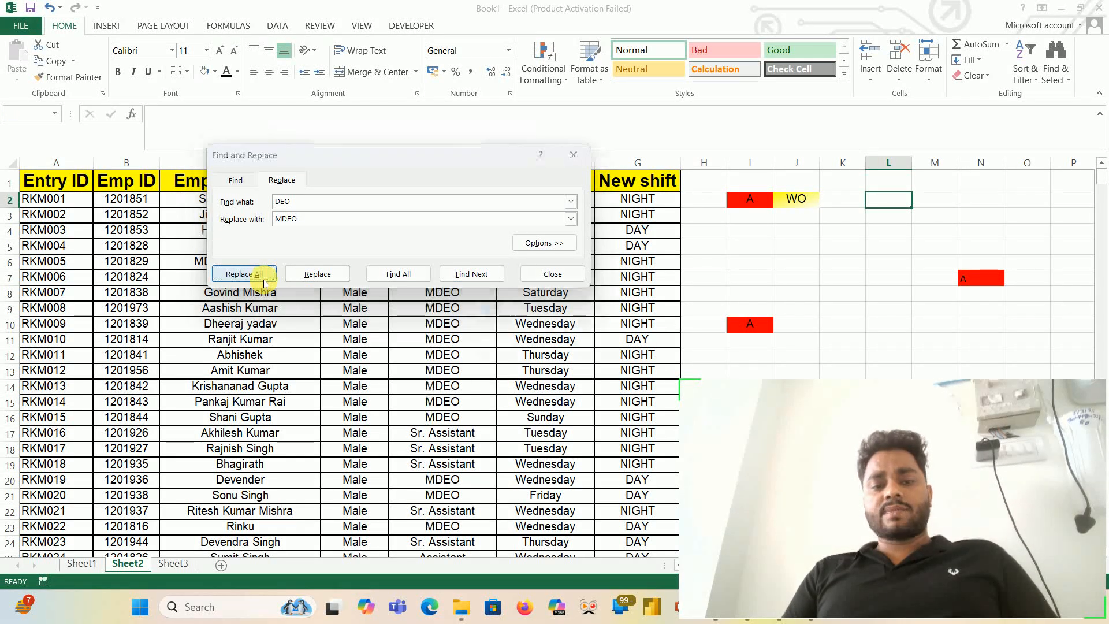
pyautogui.click(570, 338)
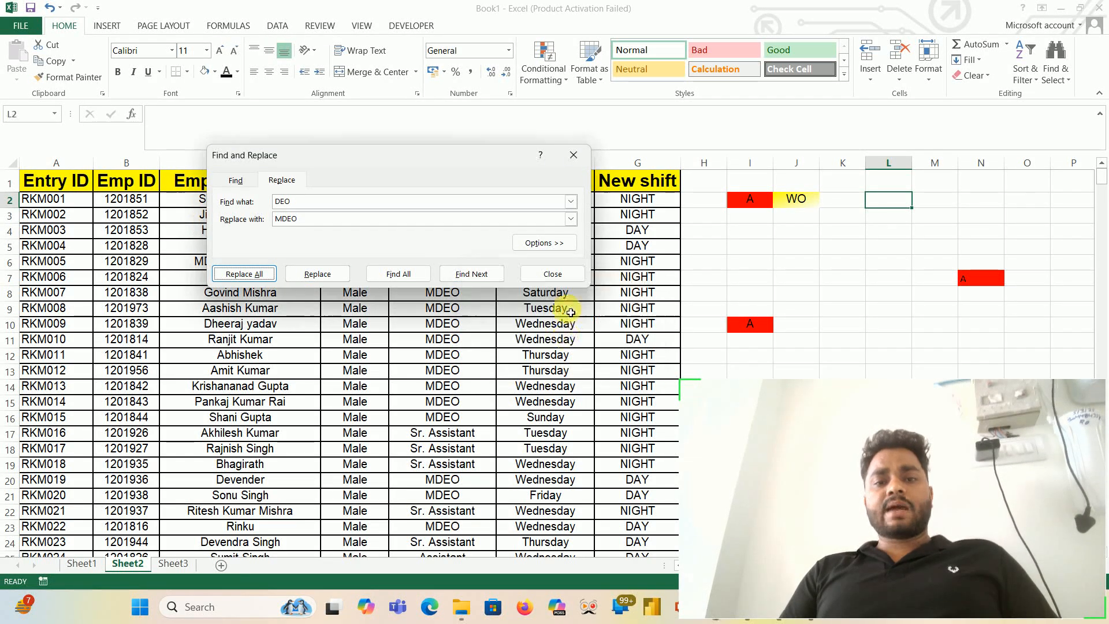
pyautogui.click(578, 150)
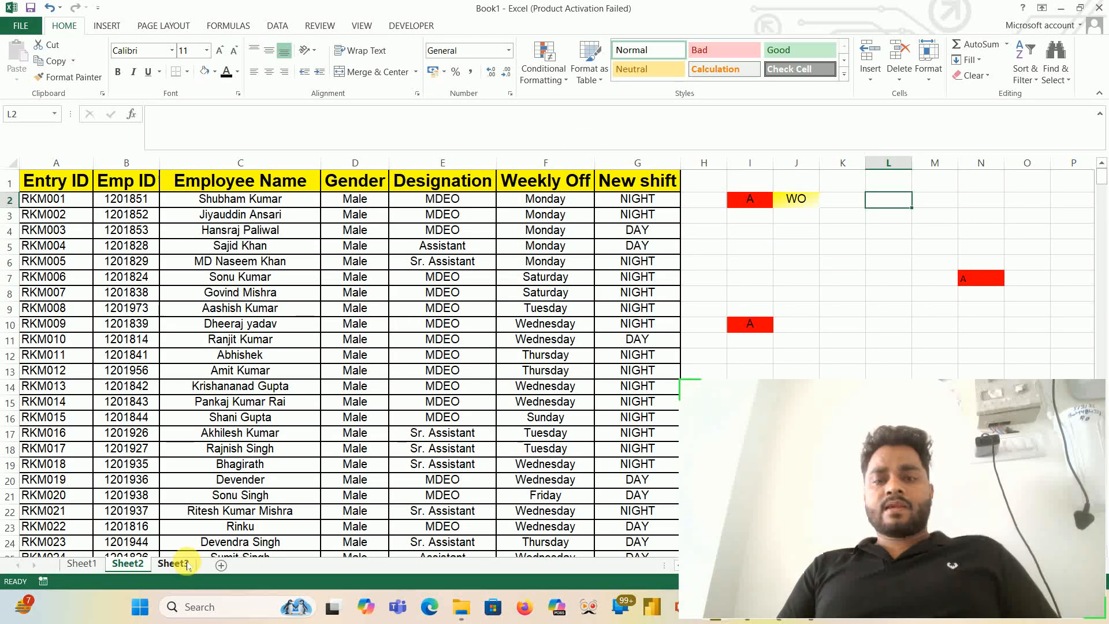
# - Add a new worksheet after Sheet3 and enter =RANDBETWEEN(0,100) in its cell C3
pyautogui.click(186, 564)
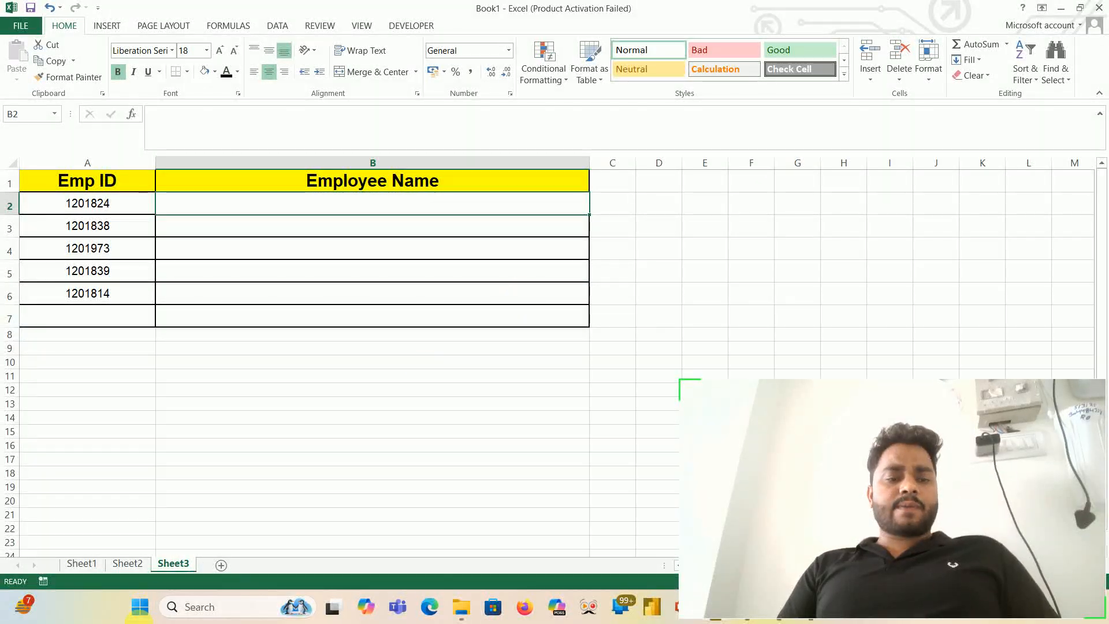
pyautogui.click(221, 569)
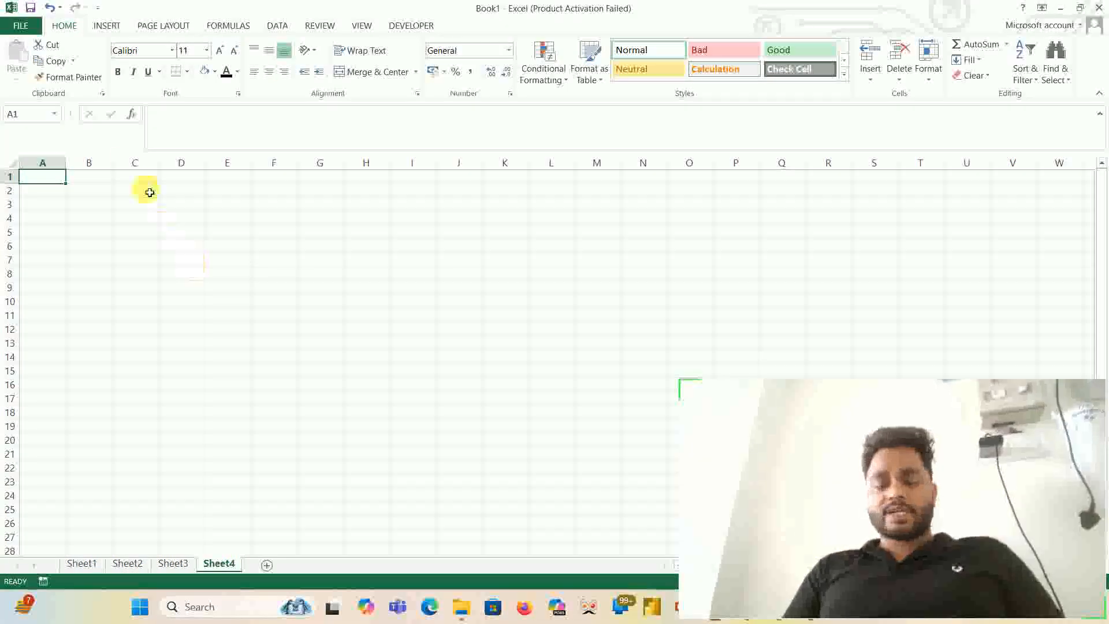
pyautogui.click(148, 208)
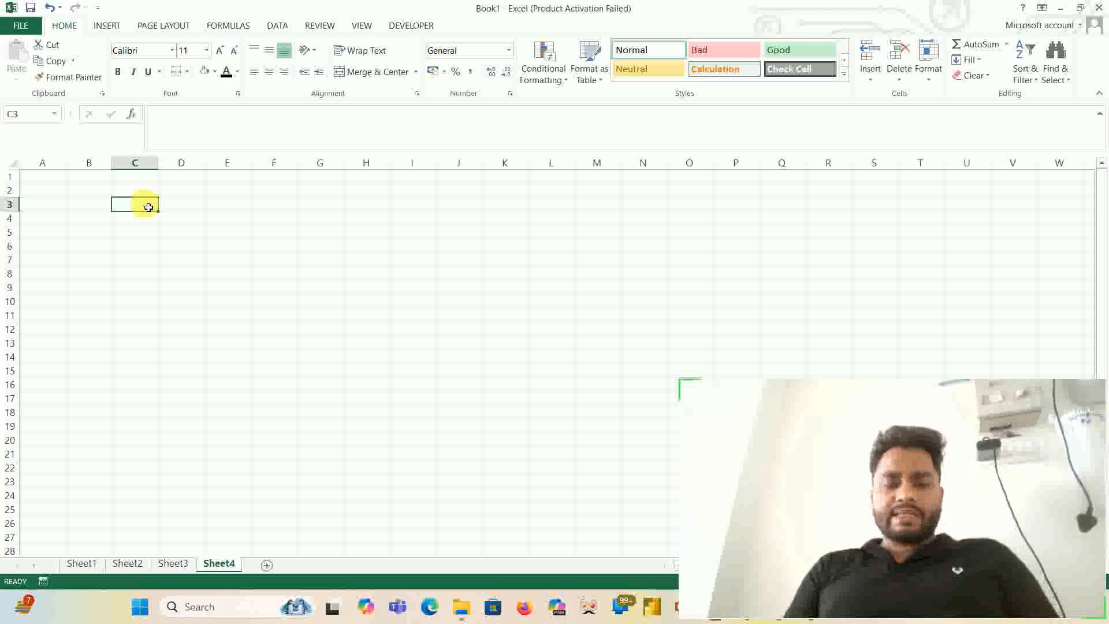
pyautogui.write('=rand')
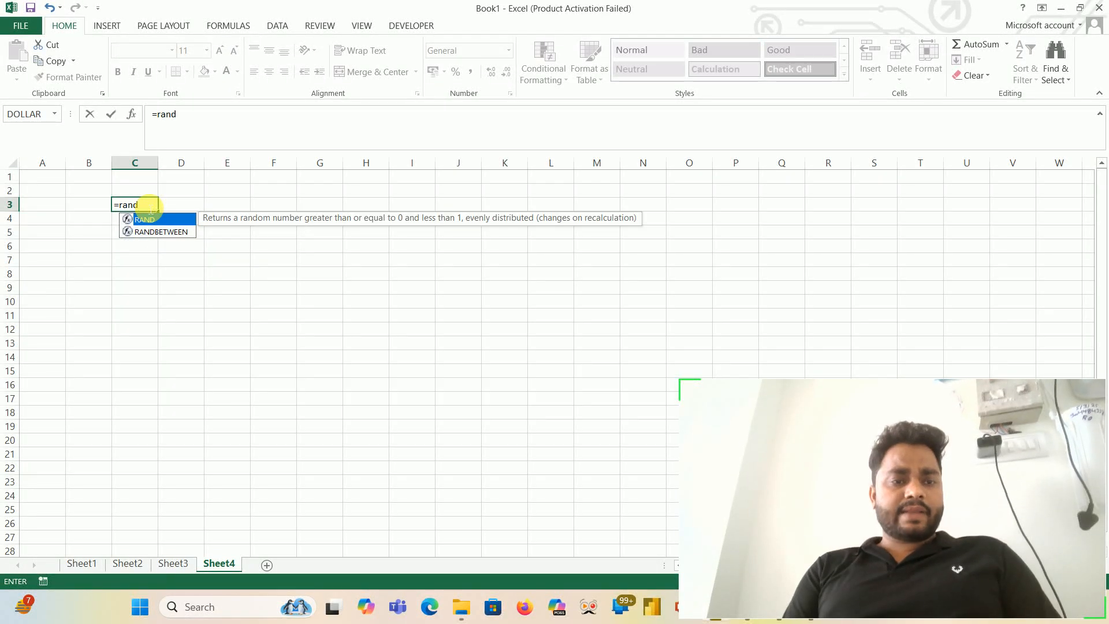
pyautogui.press('Down')
pyautogui.press('Tab')
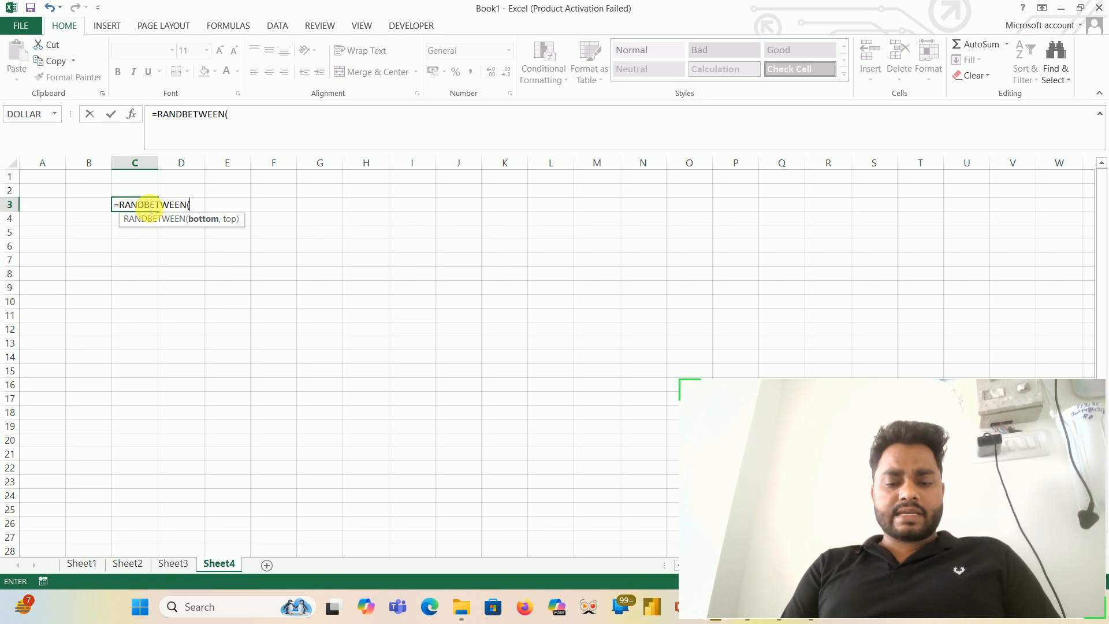
pyautogui.write('0')
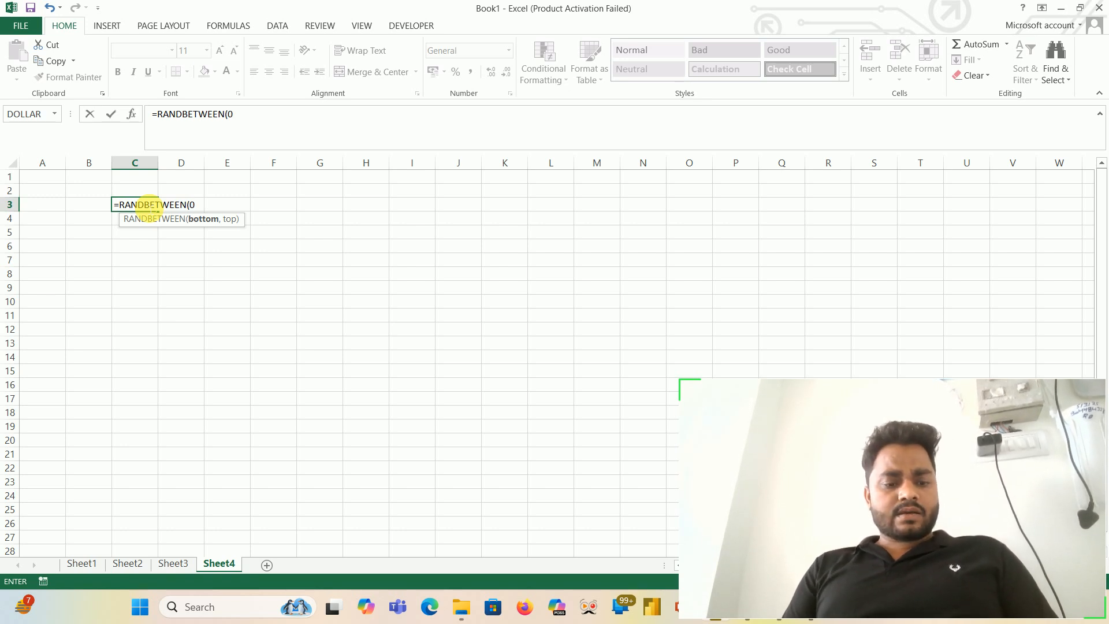
pyautogui.write(',100')
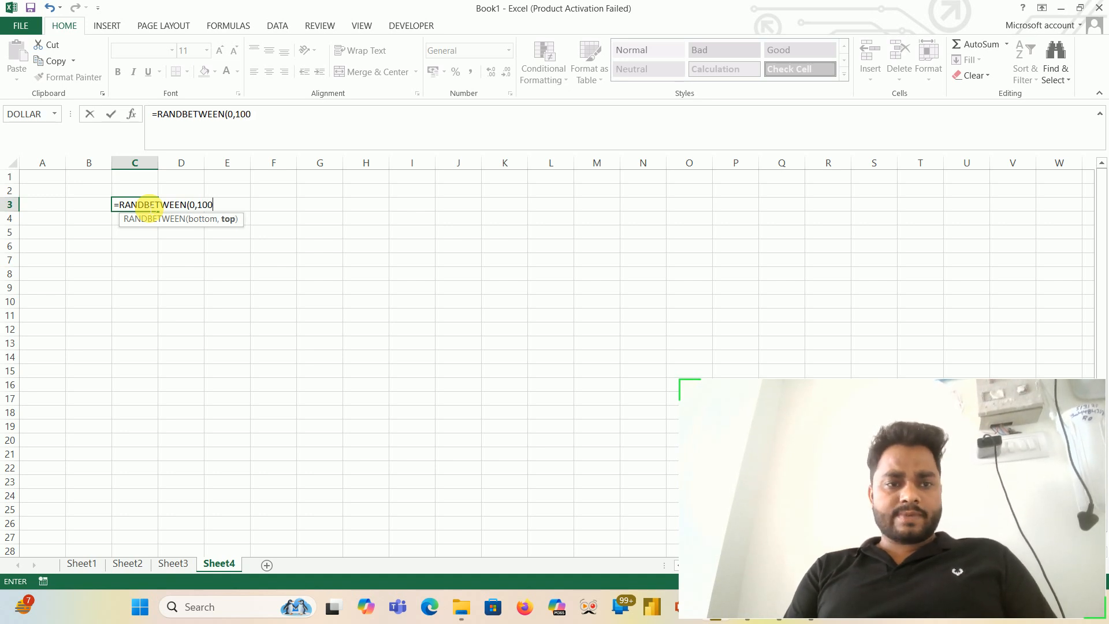
pyautogui.write(')')
pyautogui.press('Return')
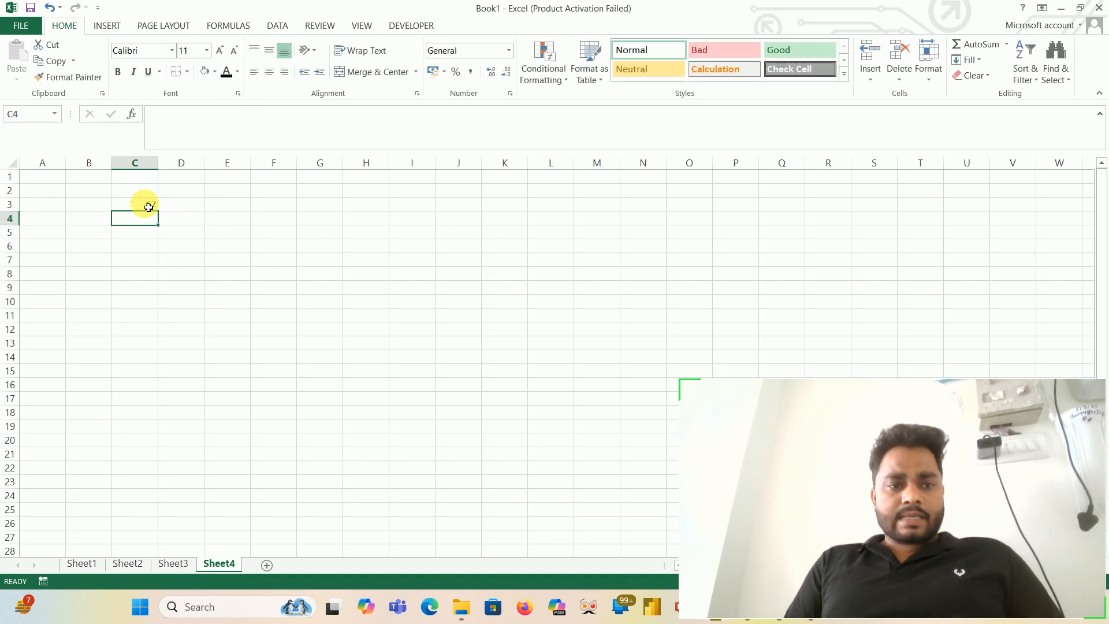
# - Select row 3 from the RANDBETWEEN formula in C3 across to column G
pyautogui.click(149, 207)
pyautogui.hotkey('shift', 'Right')
pyautogui.hotkey('shift', 'Right')
pyautogui.hotkey('shift', 'Right')
pyautogui.hotkey('shift', 'Right')
pyautogui.hotkey('shift', 'Right')
pyautogui.hotkey('shift', 'Right')
pyautogui.hotkey('shift', 'Right')
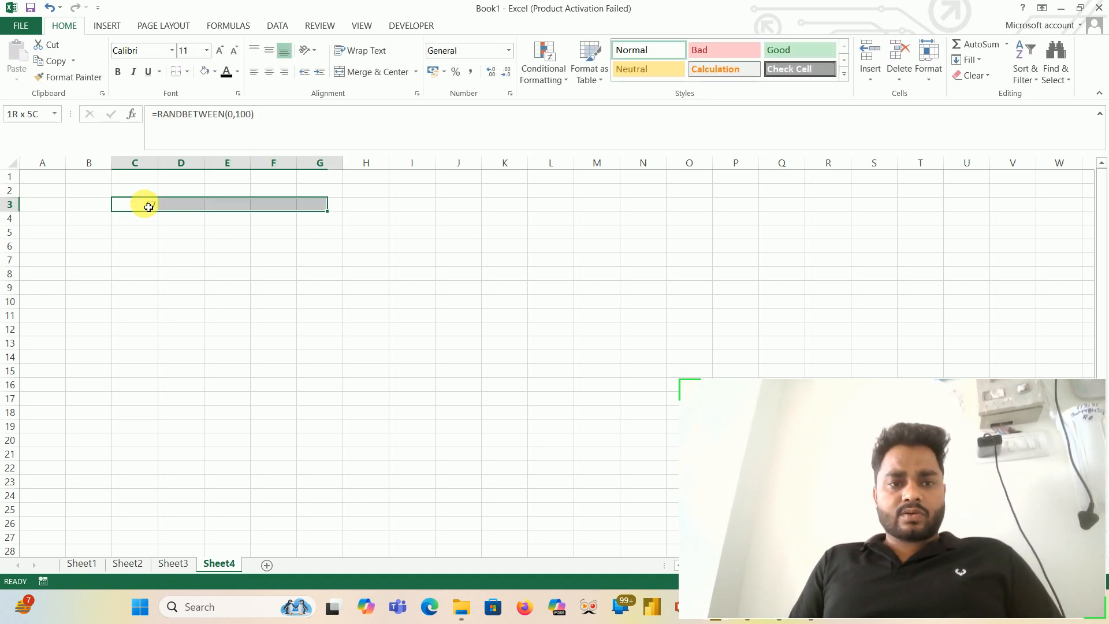